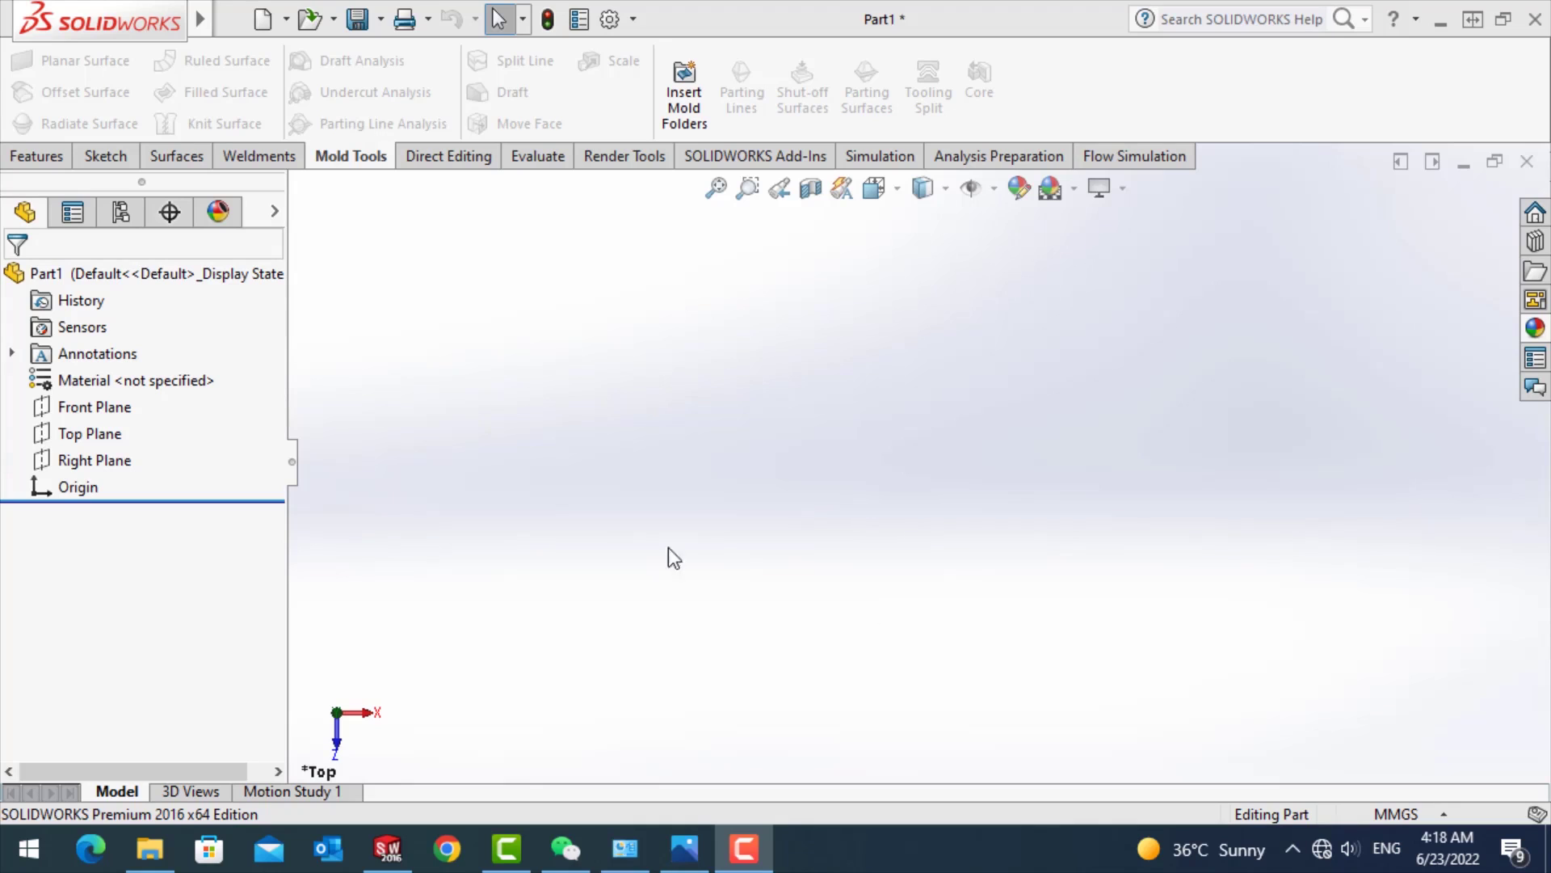
- Start a sketch on the Top Plane and draw a horizontal baseline leftward from the origin, continued by a slanted line and a vertical line crossing it
{"action": "left_click", "coordinate": [89, 433]}
{"action": "left_click", "coordinate": [122, 404]}
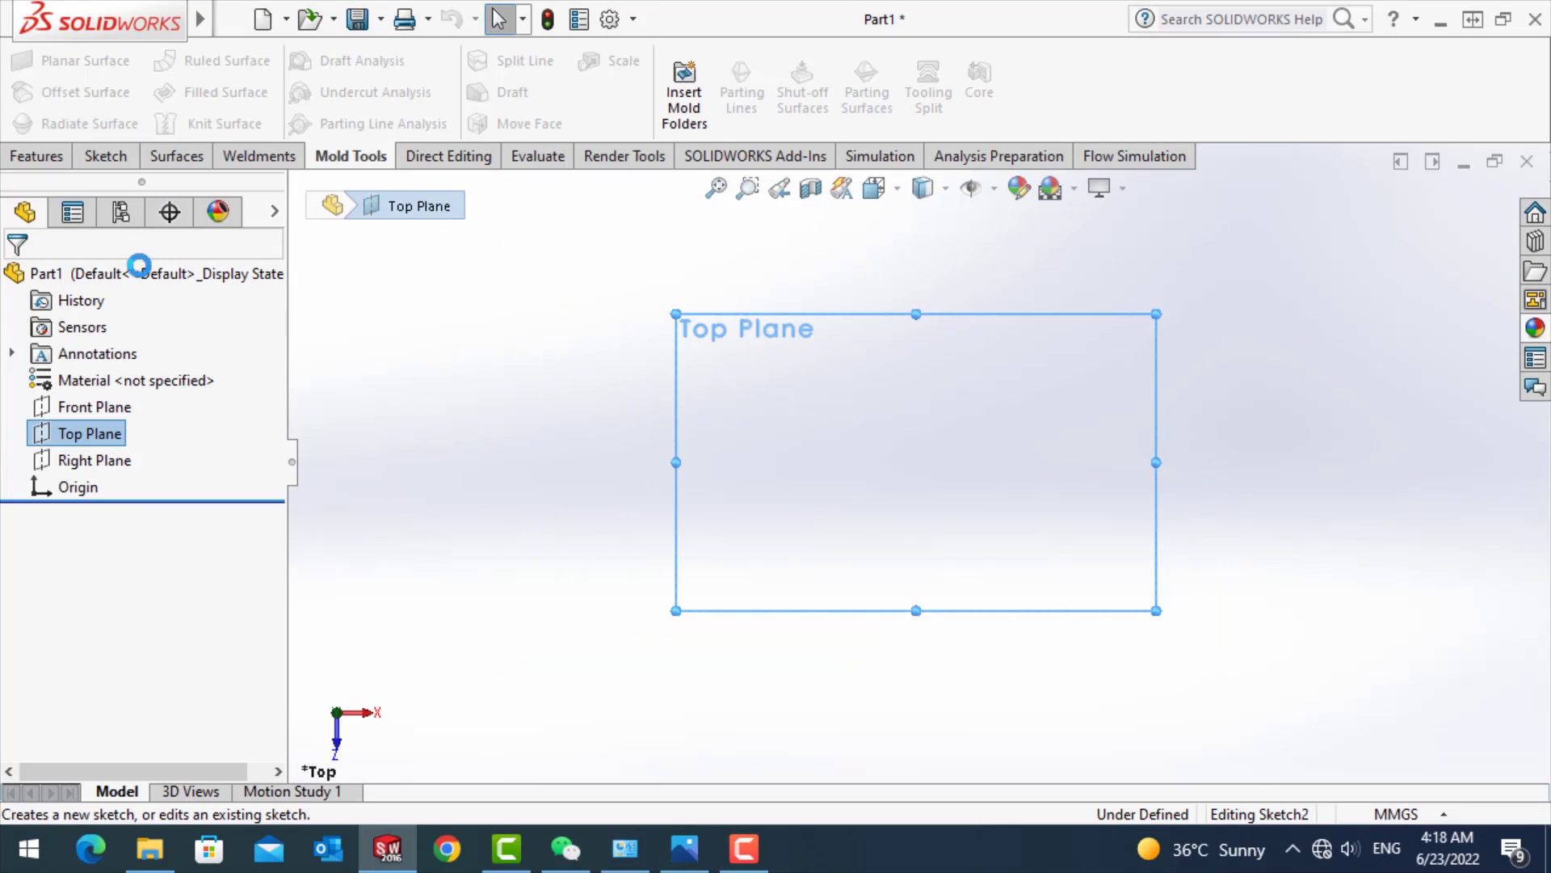
{"action": "key", "text": "l"}
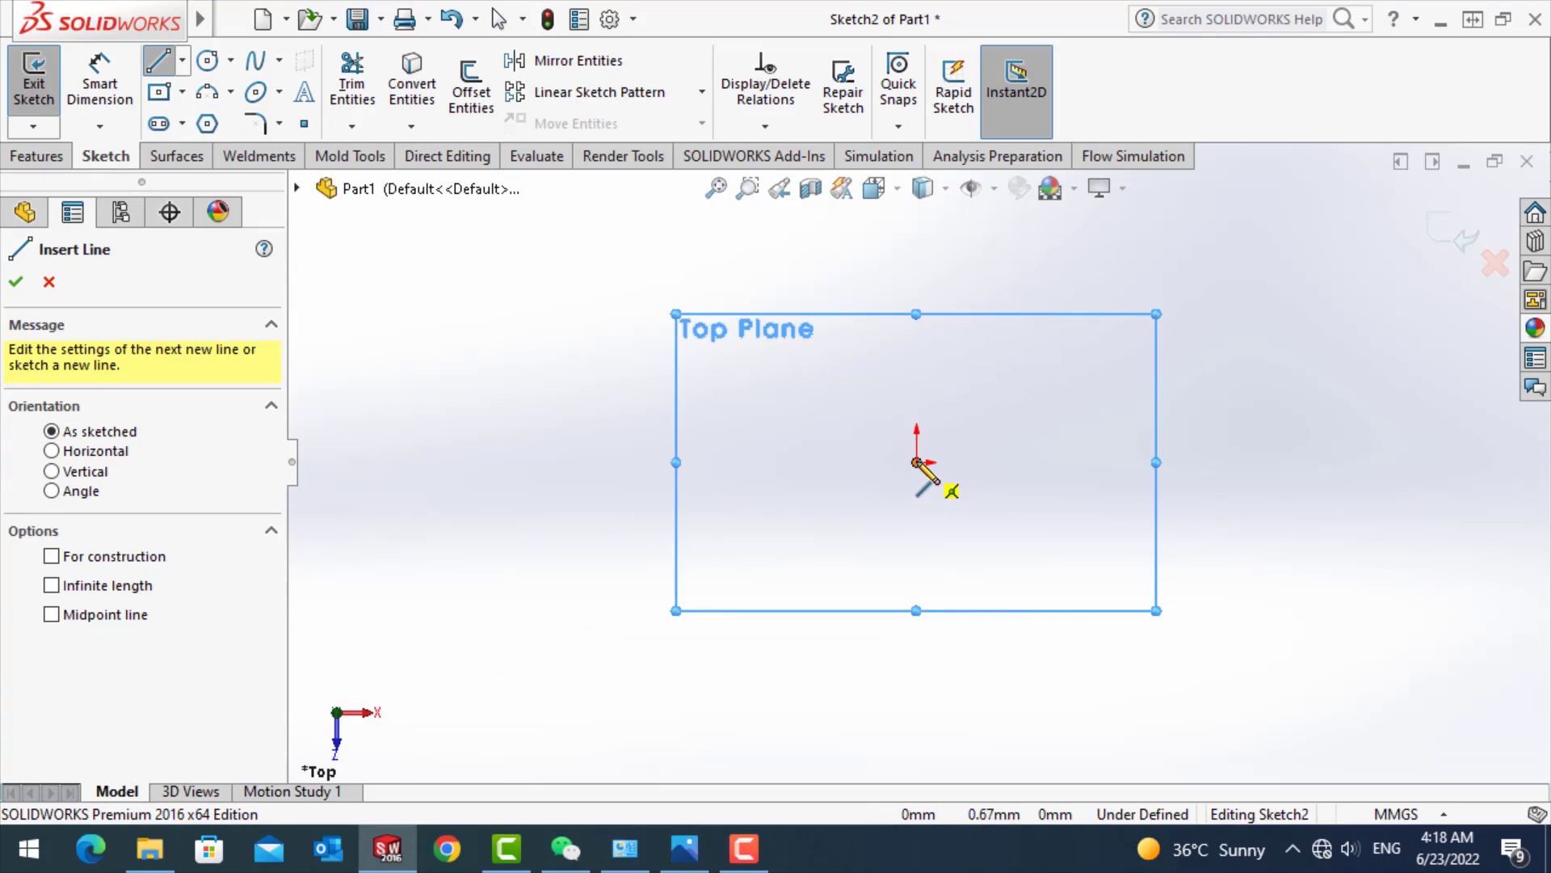
{"action": "left_click", "coordinate": [917, 463]}
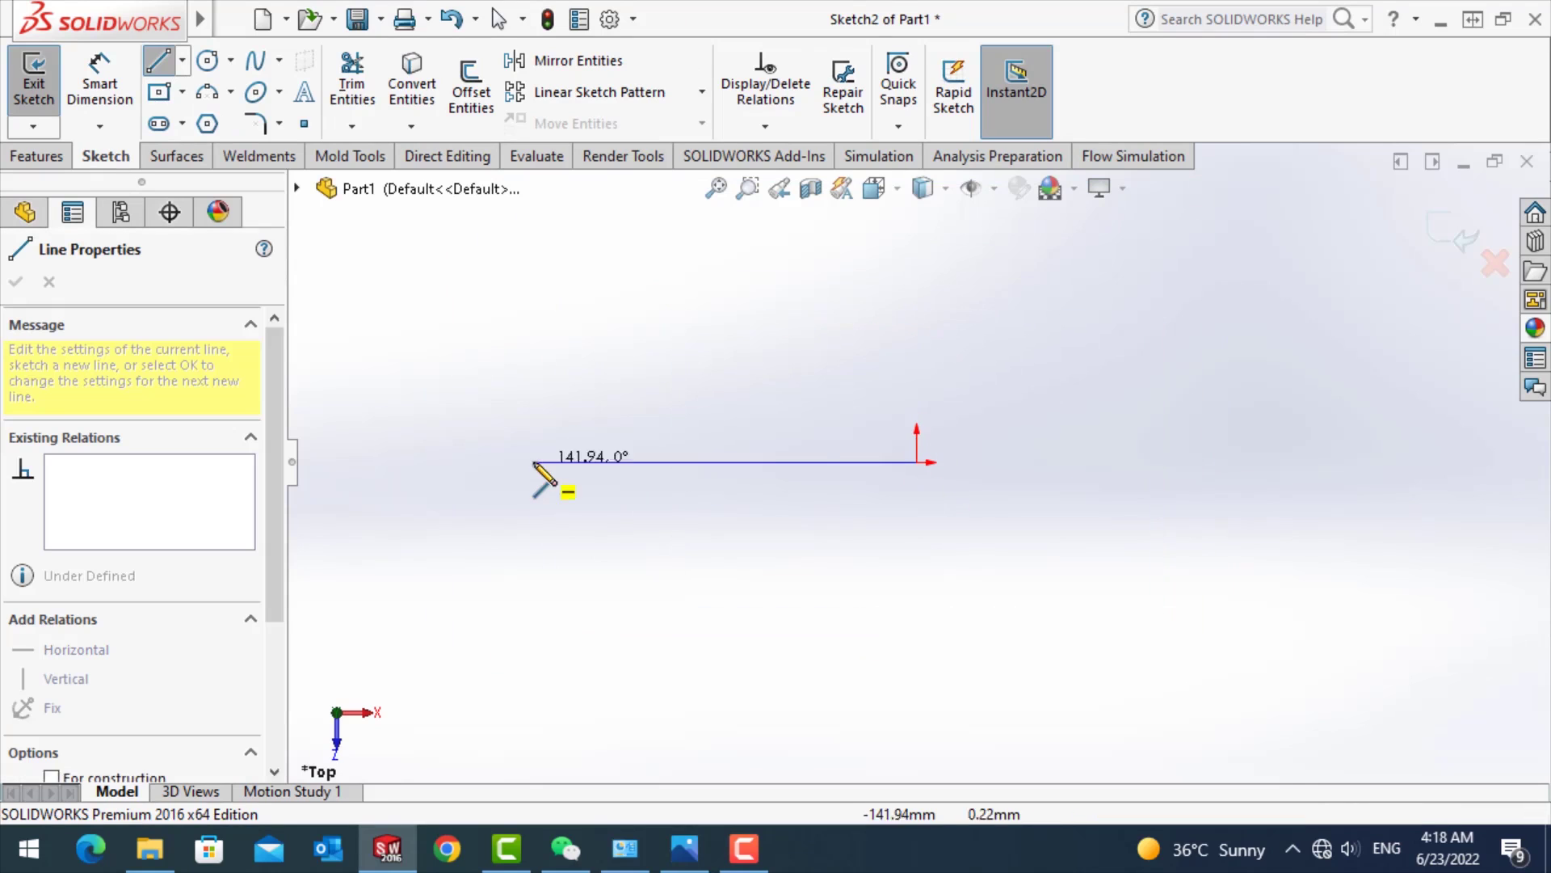
{"action": "left_click", "coordinate": [485, 462]}
{"action": "left_click", "coordinate": [539, 298]}
{"action": "left_click", "coordinate": [542, 581]}
{"action": "key", "text": "Escape"}
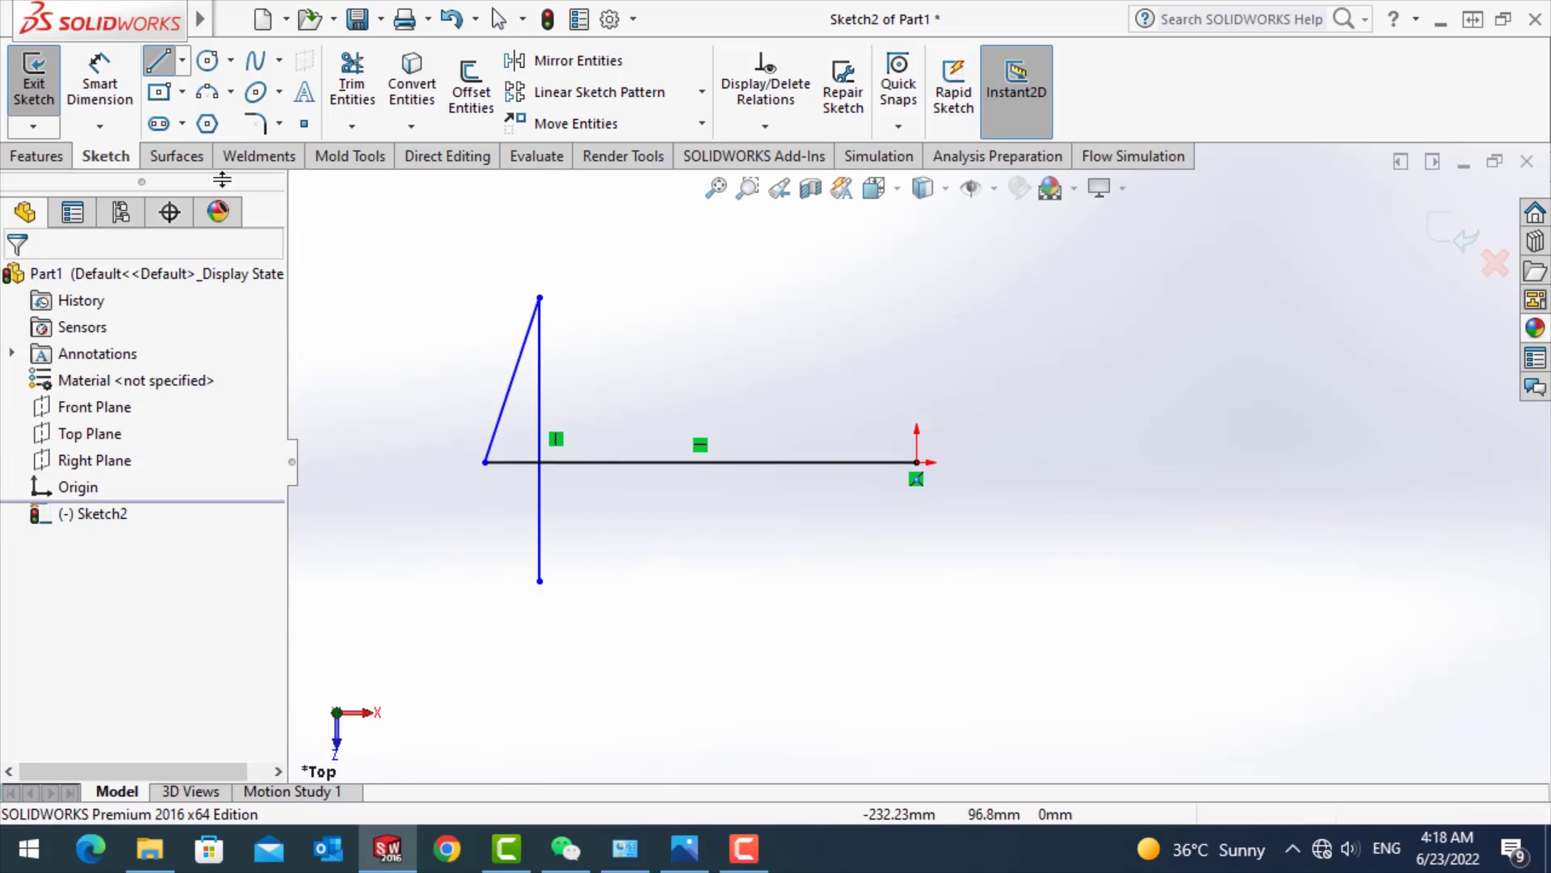
- Draw two more separate vertical lines crossing the horizontal baseline, between the first vertical line and the origin
{"action": "key", "text": "l"}
{"action": "left_click", "coordinate": [611, 312]}
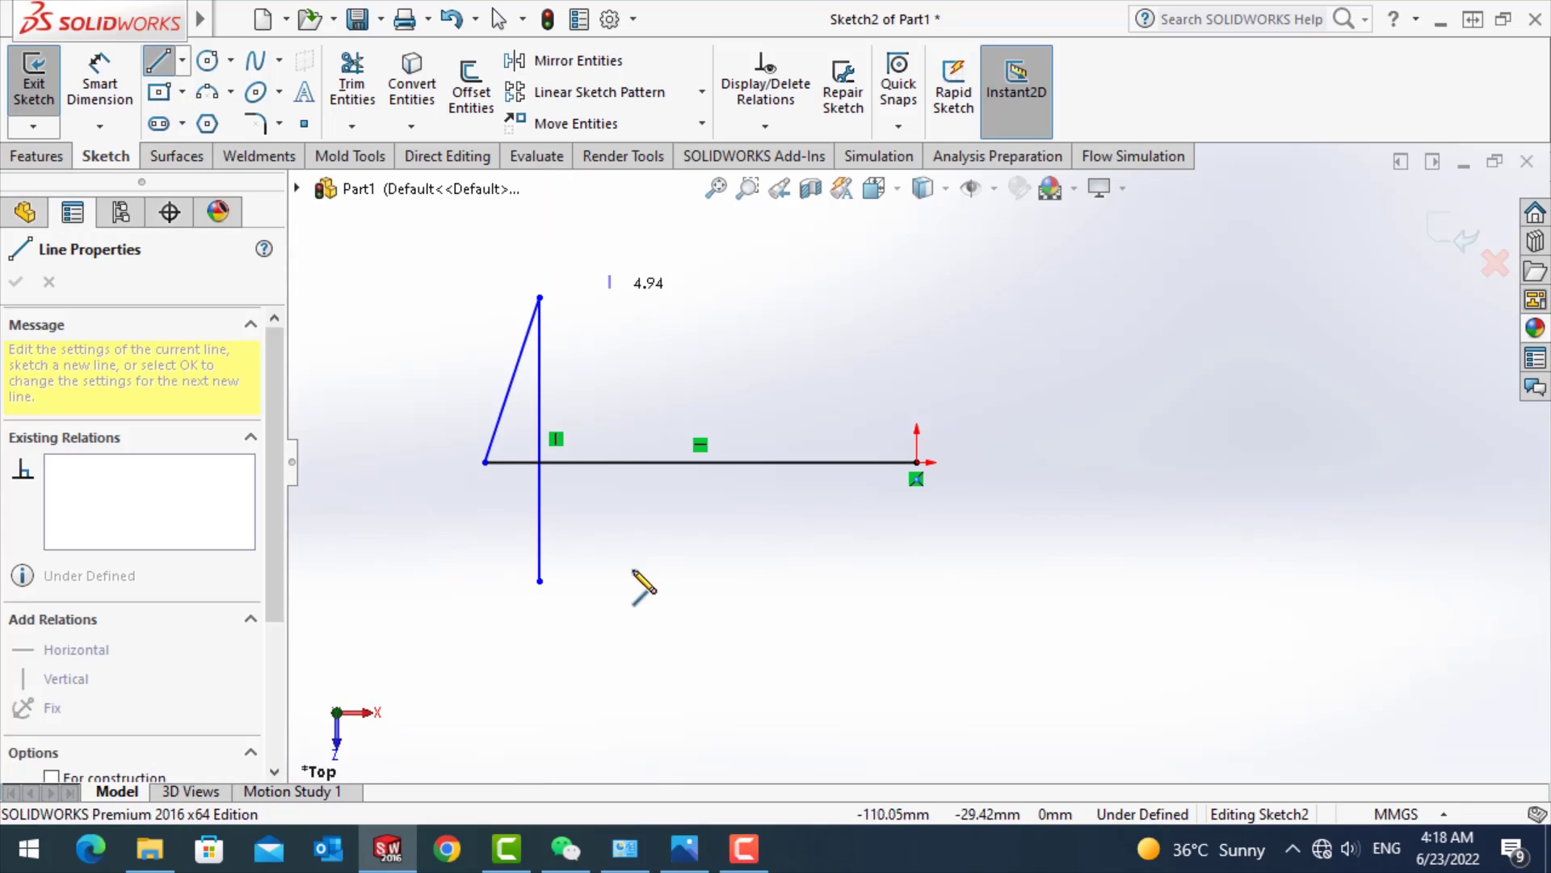
{"action": "key", "text": "Escape"}
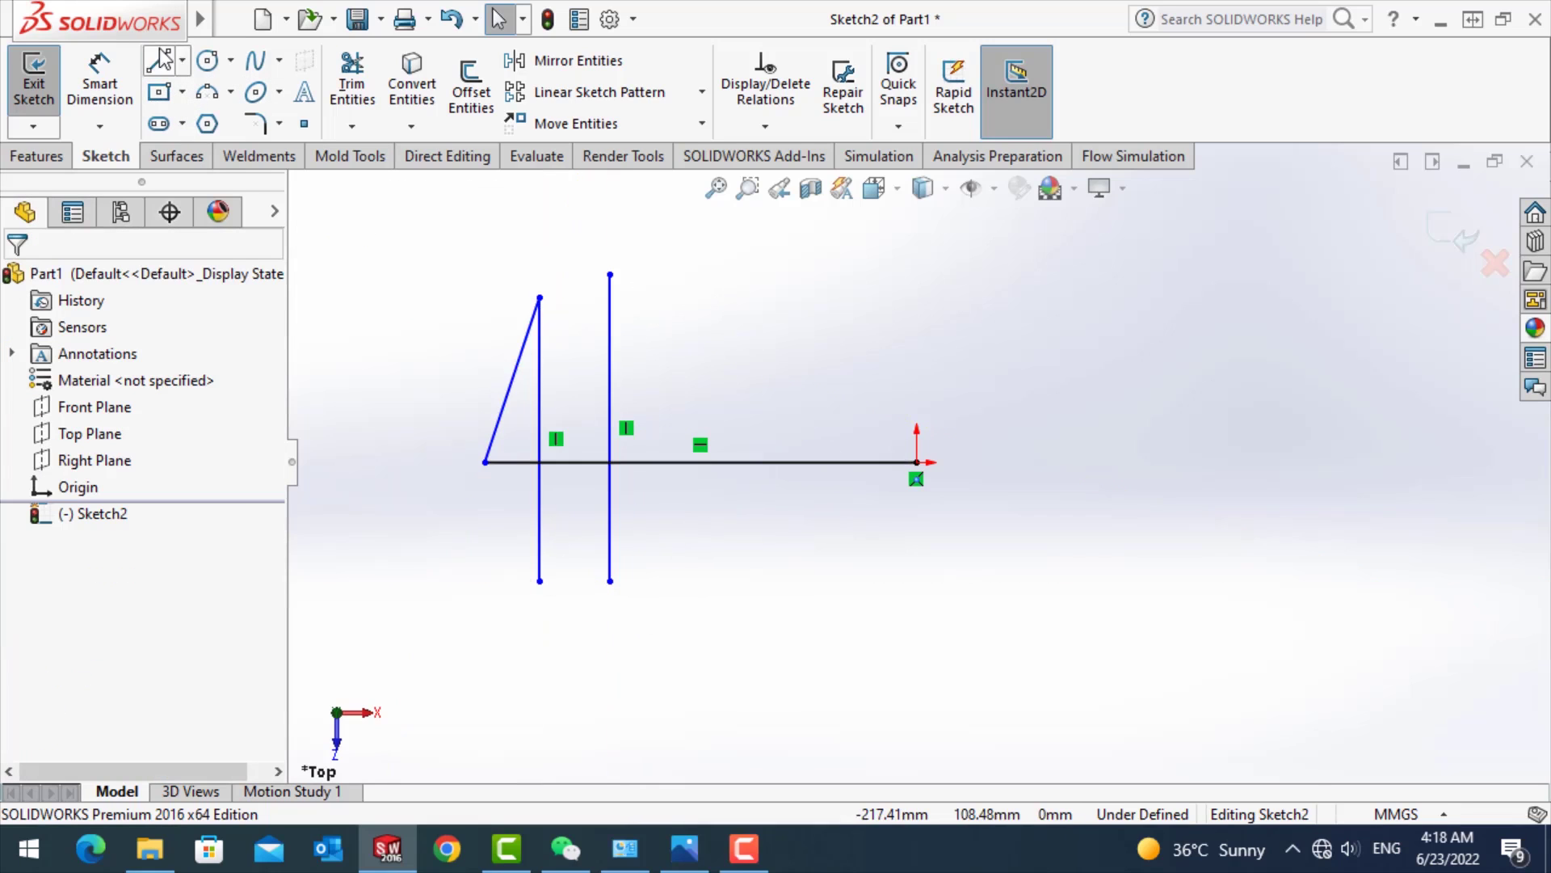
{"action": "key", "text": "l"}
{"action": "left_click", "coordinate": [691, 332]}
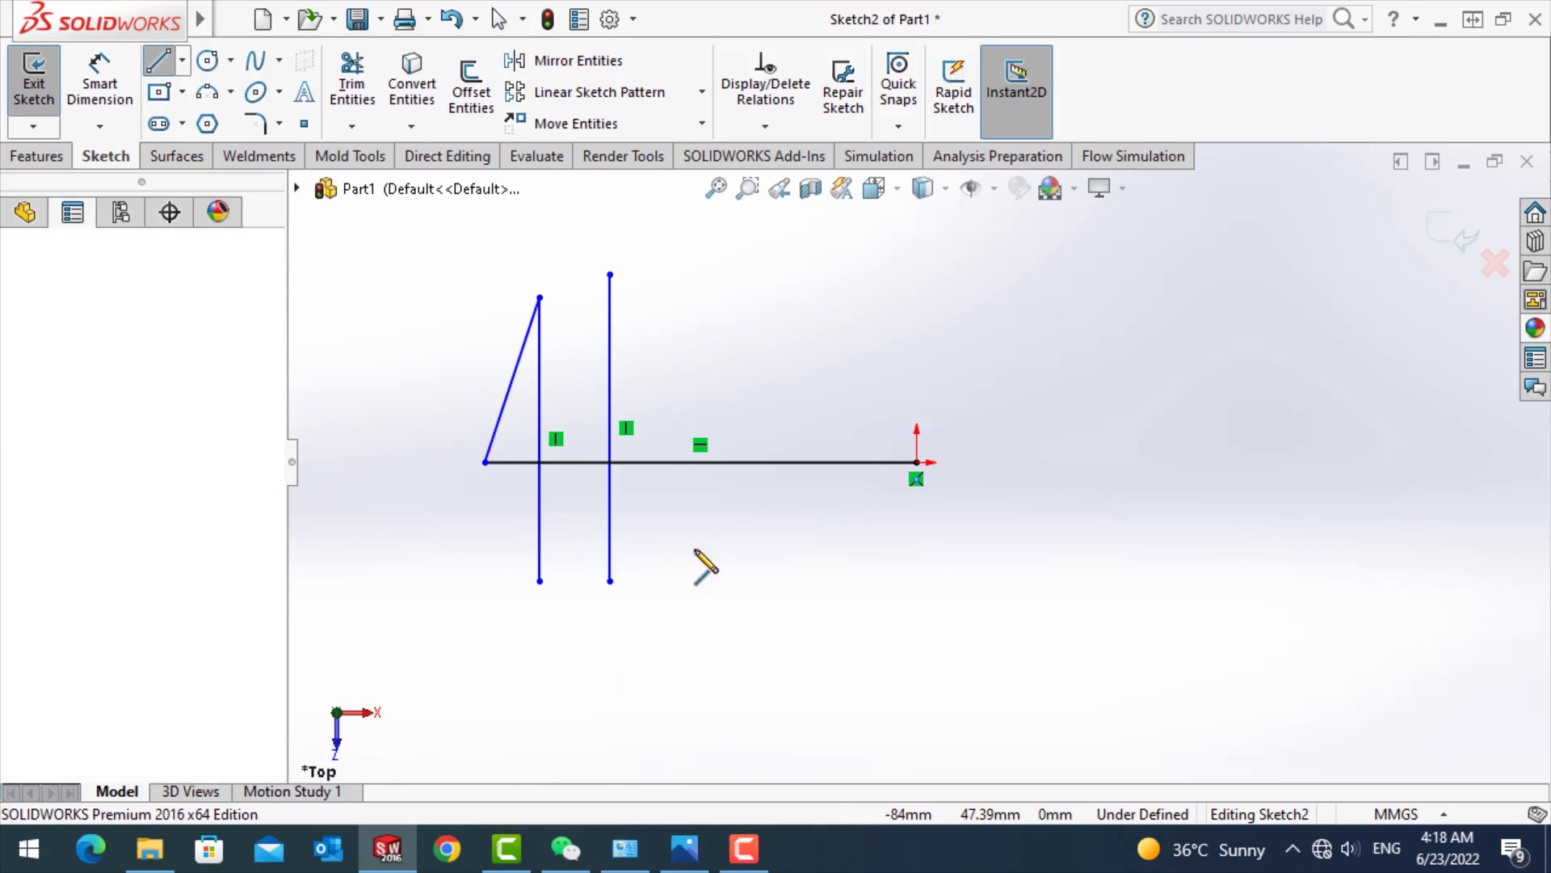
{"action": "left_click", "coordinate": [693, 612]}
{"action": "key", "text": "Escape"}
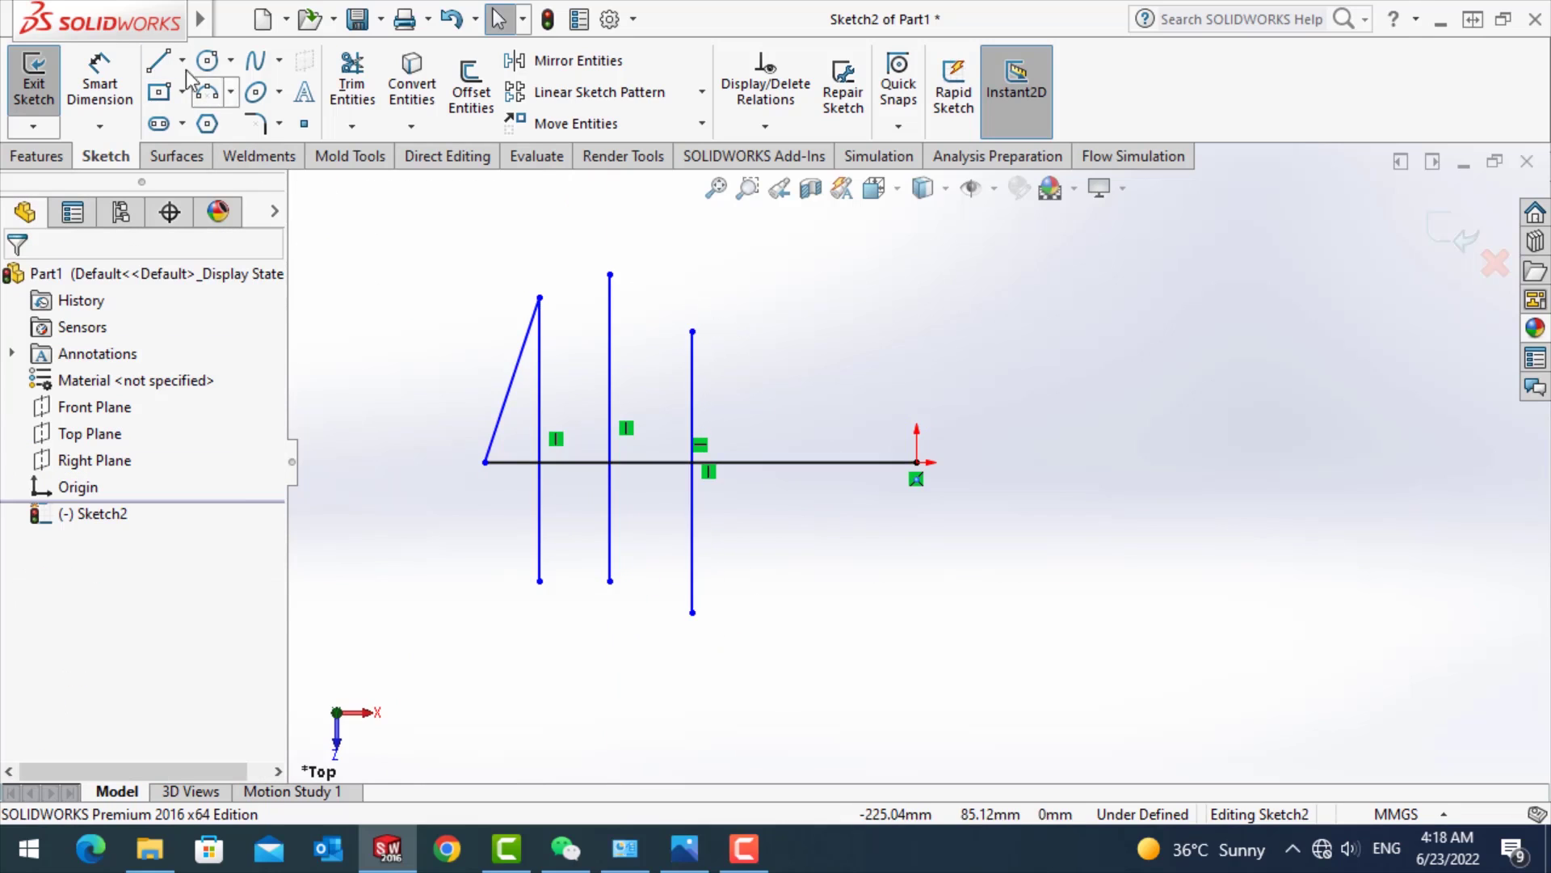
- Draw a short slanted line above the baseline connecting the second vertical line to the first one
{"action": "key", "text": "l"}
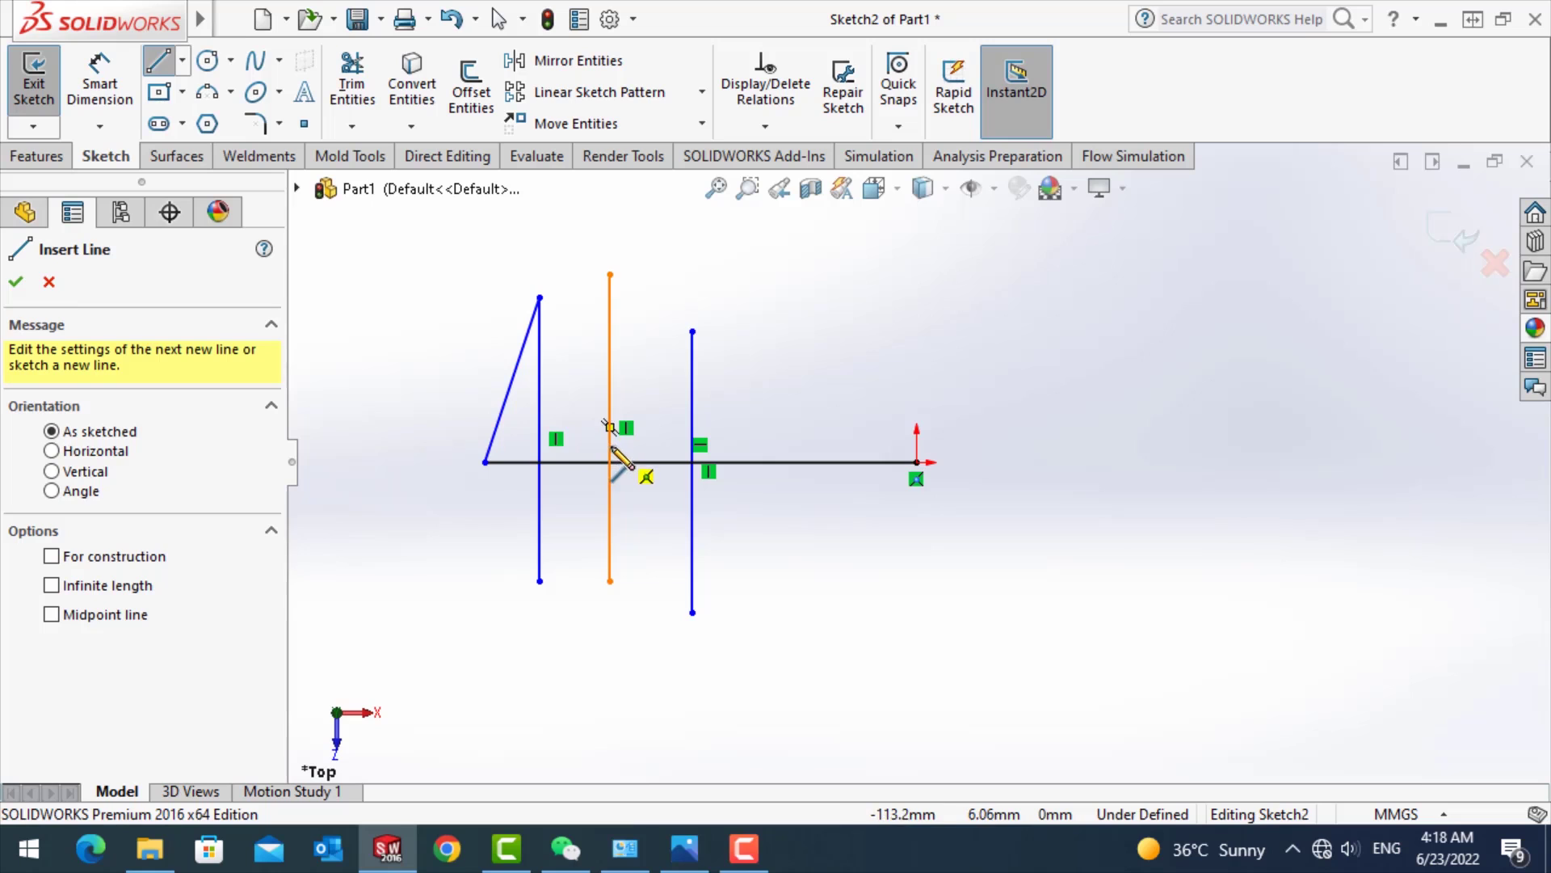
{"action": "left_click", "coordinate": [610, 445]}
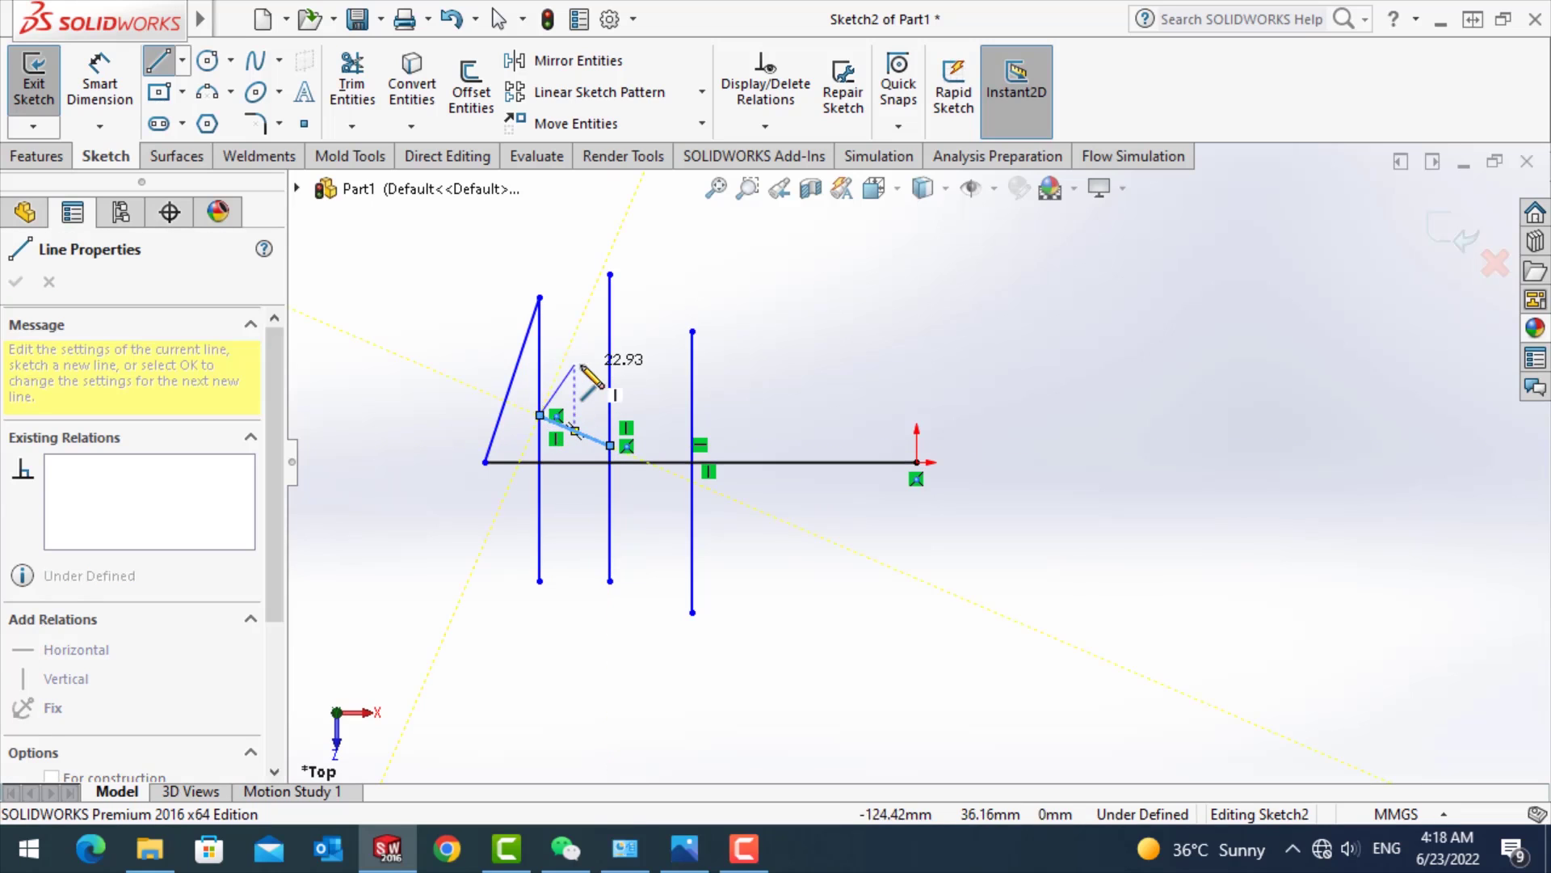
{"action": "key", "text": "Escape"}
- Draw a chain with a horizontal line from the first to the third vertical, a steep descending segment, and a horizontal line ending above the origin
{"action": "left_click", "coordinate": [164, 63]}
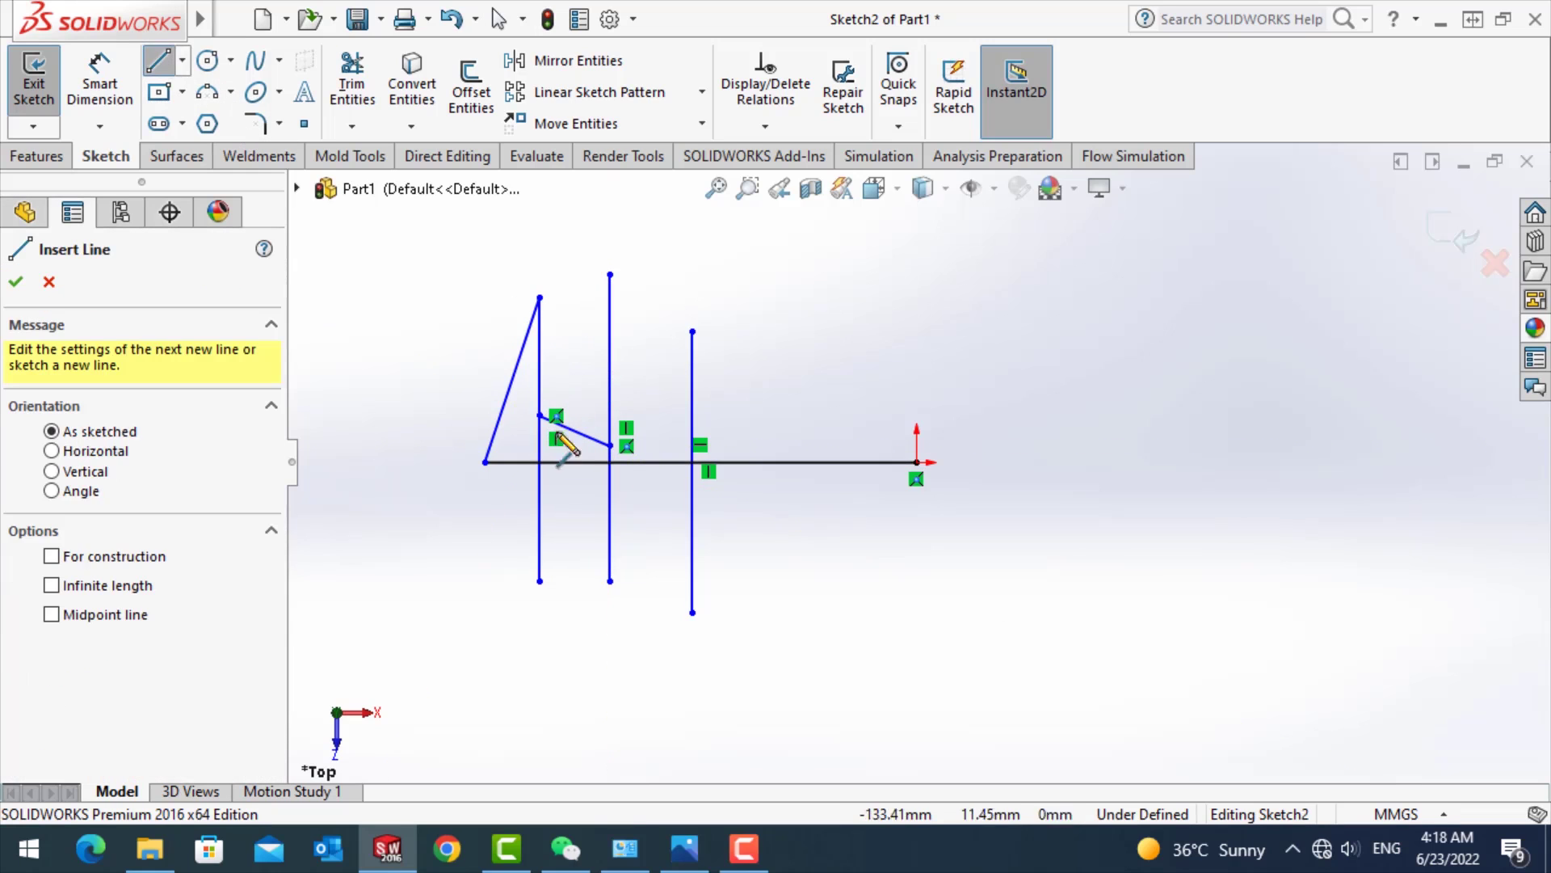
{"action": "left_click", "coordinate": [539, 384]}
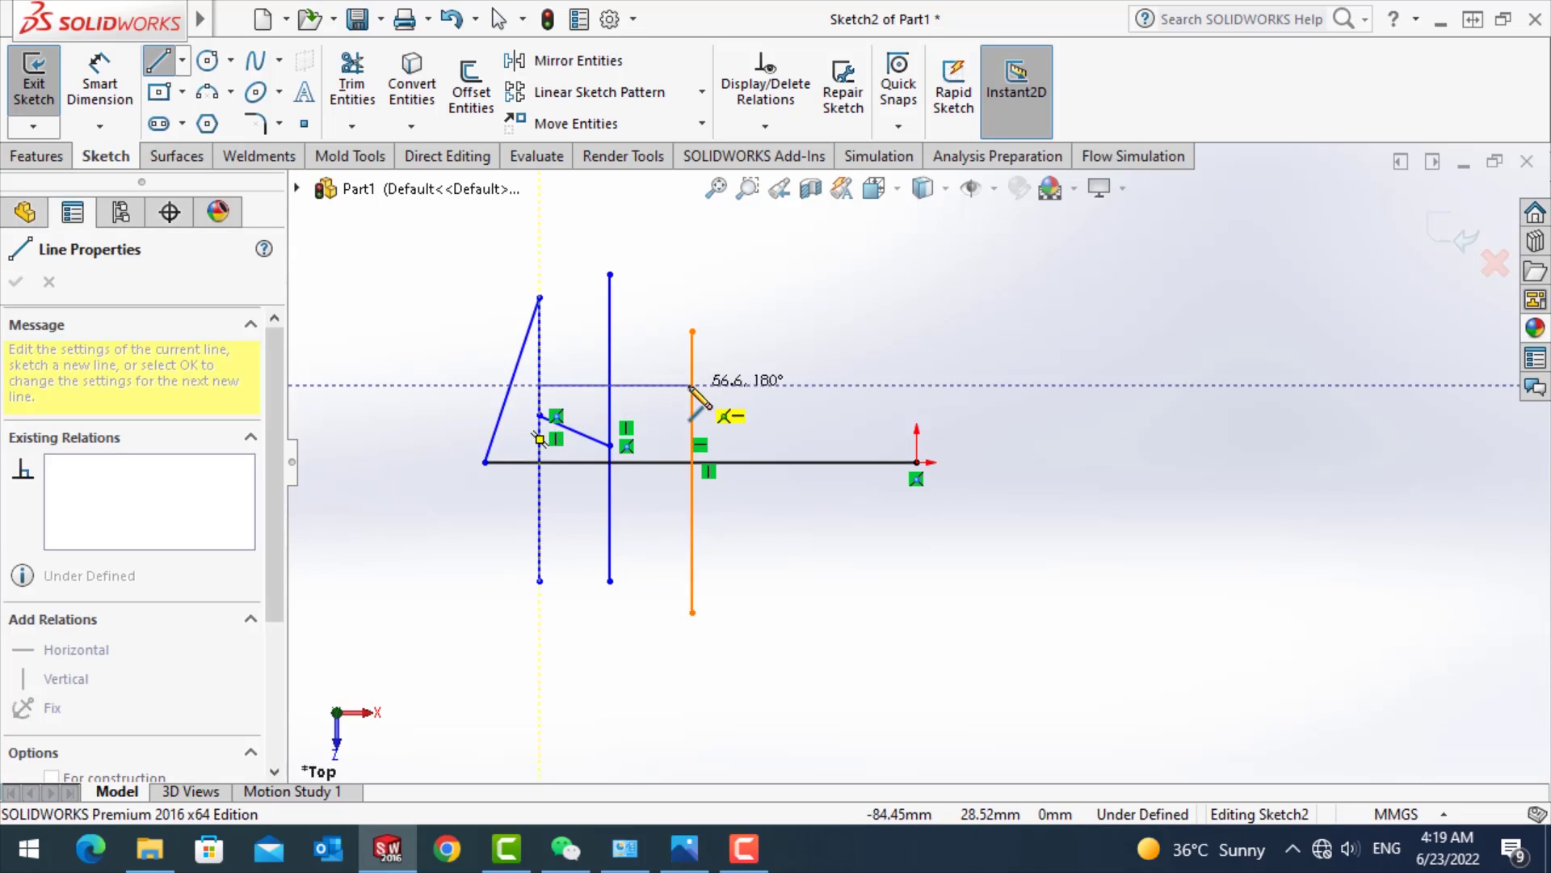
{"action": "left_click", "coordinate": [693, 385]}
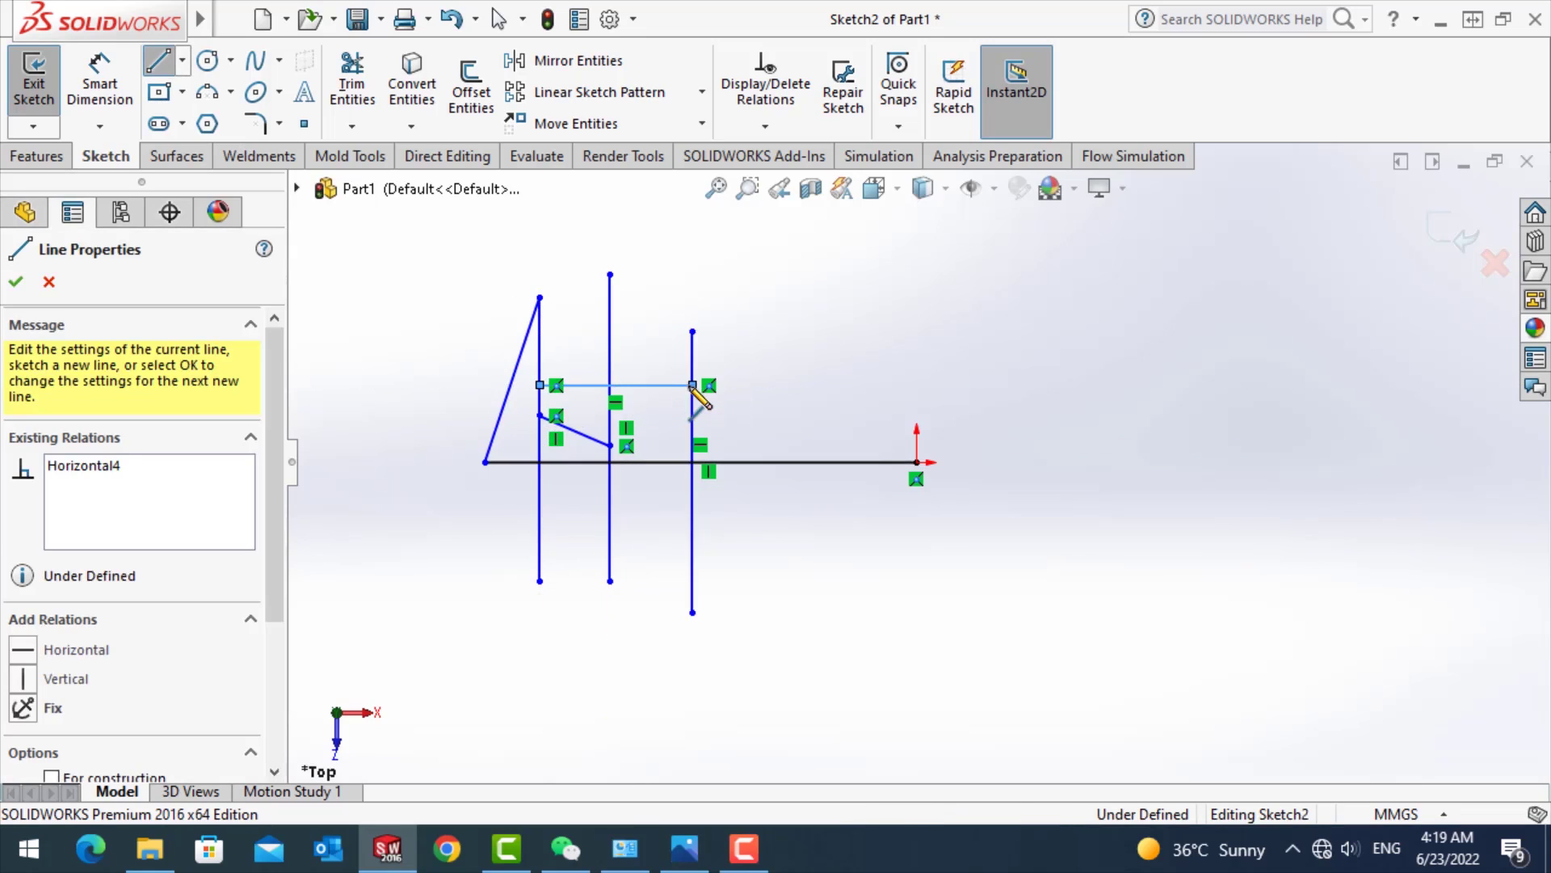
{"action": "left_click", "coordinate": [716, 446]}
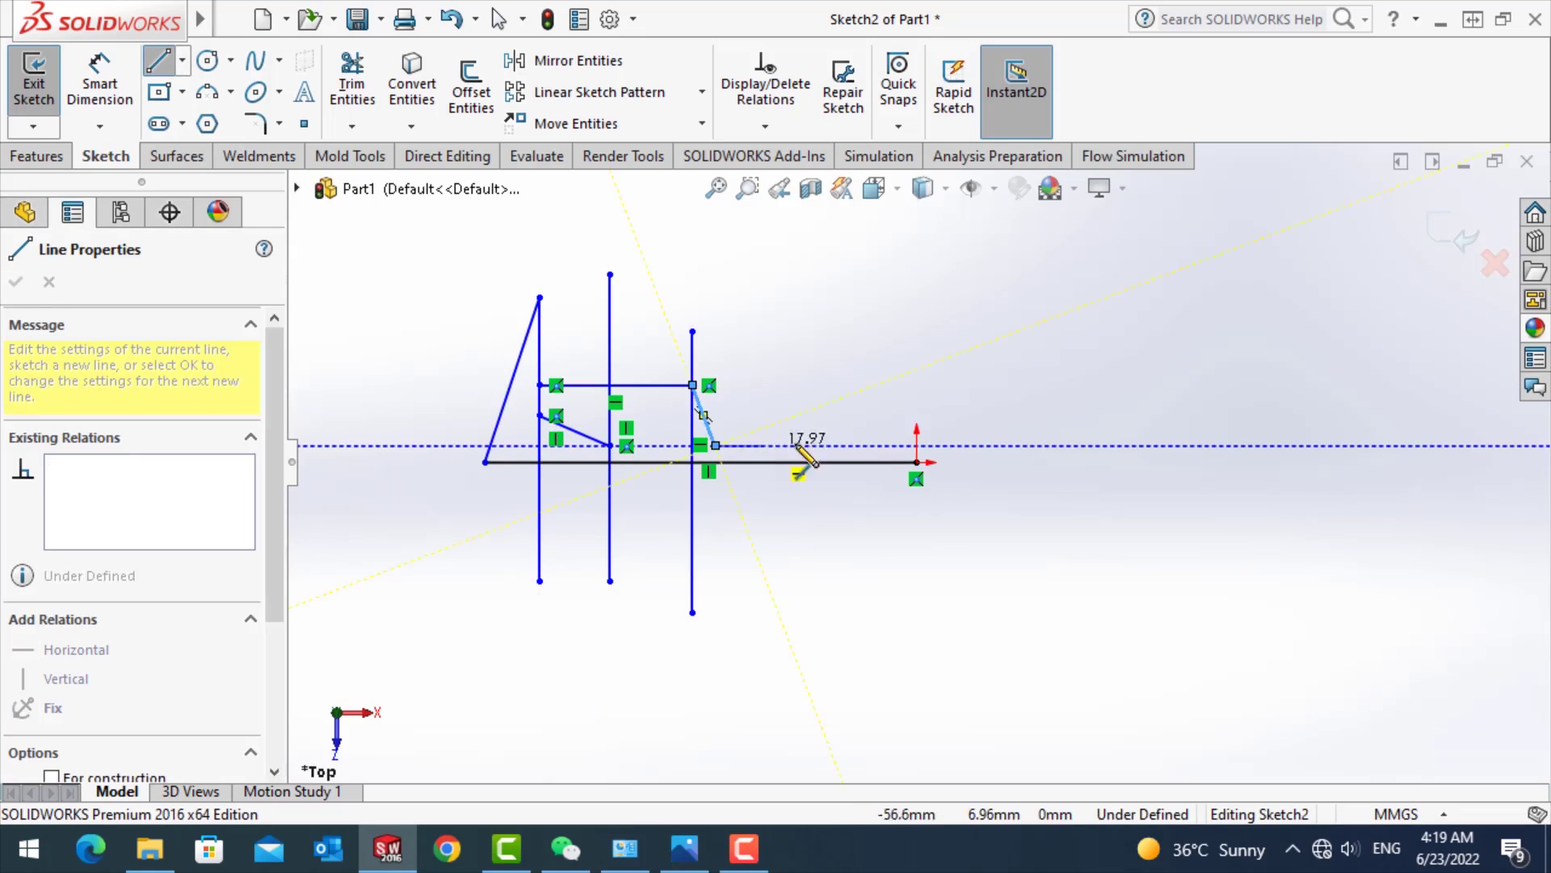
{"action": "double_click", "coordinate": [918, 446]}
{"action": "key", "text": "Escape"}
- Dimension the gap on the first vertical line between the short slanted line's endpoint and the upper horizontal line's endpoint as 10 mm
{"action": "scroll", "coordinate": [740, 408], "scroll_direction": "down", "scroll_amount": 2}
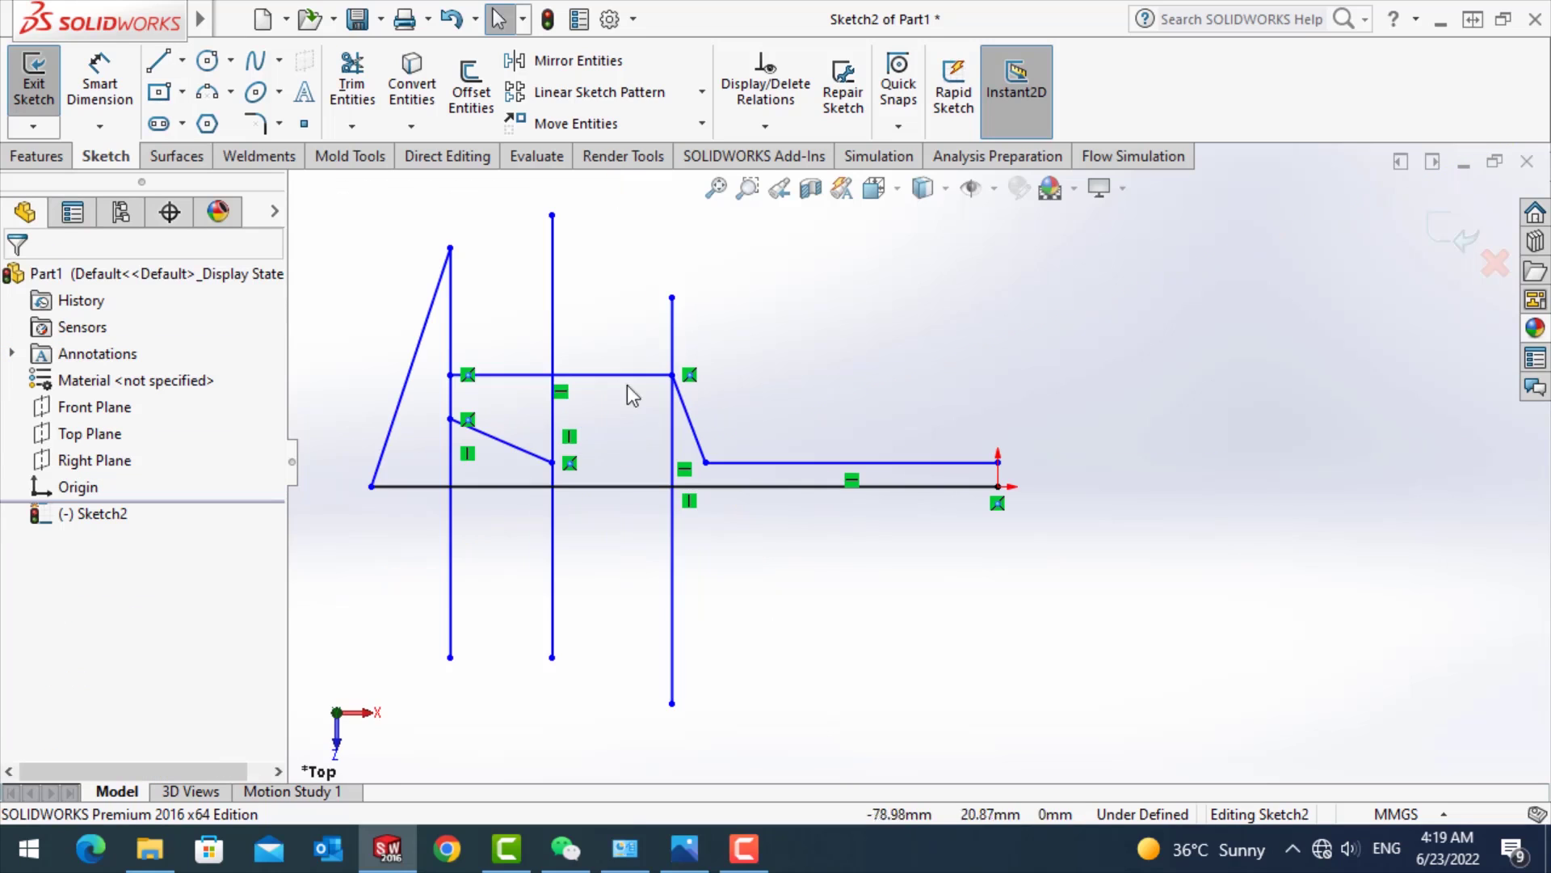
{"action": "left_click", "coordinate": [119, 100]}
{"action": "left_click", "coordinate": [453, 422]}
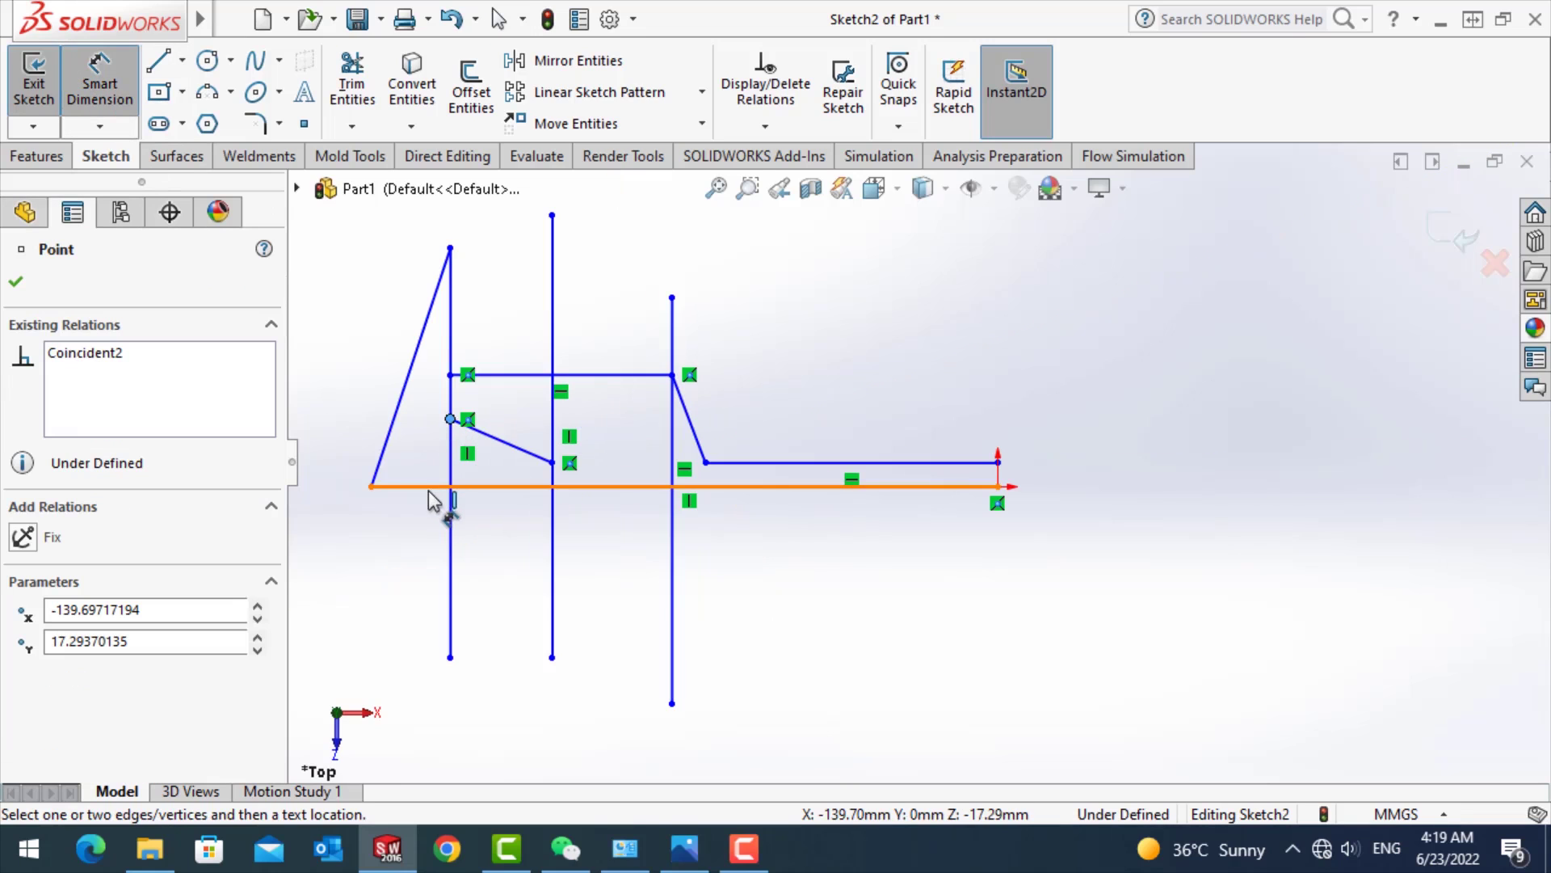
{"action": "left_click", "coordinate": [450, 377]}
{"action": "left_click", "coordinate": [442, 396]}
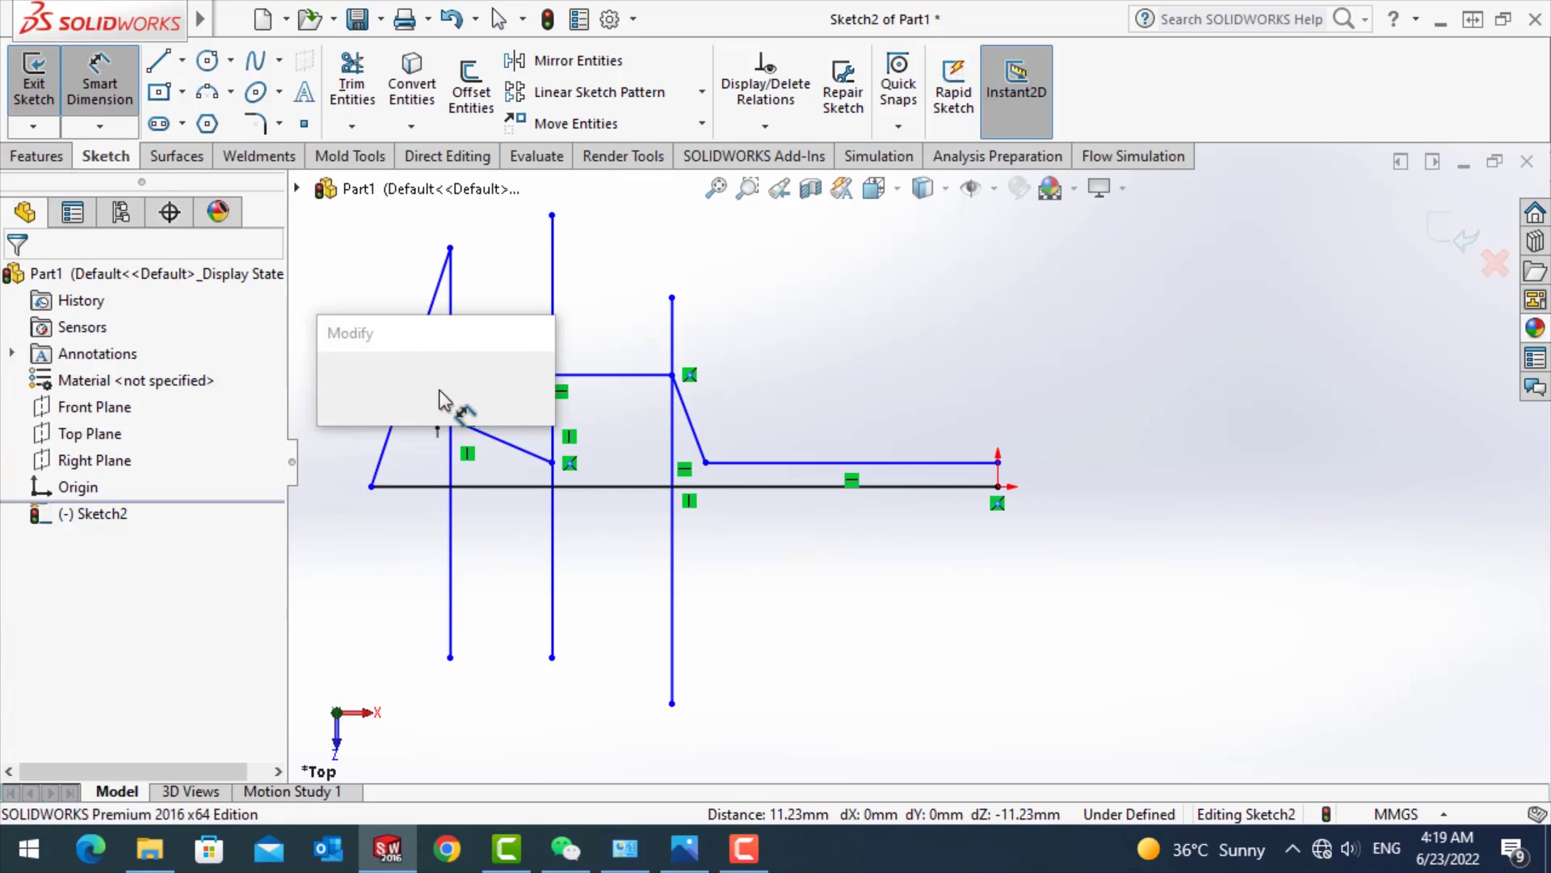
{"action": "type", "text": "10"}
{"action": "key", "text": "Return"}
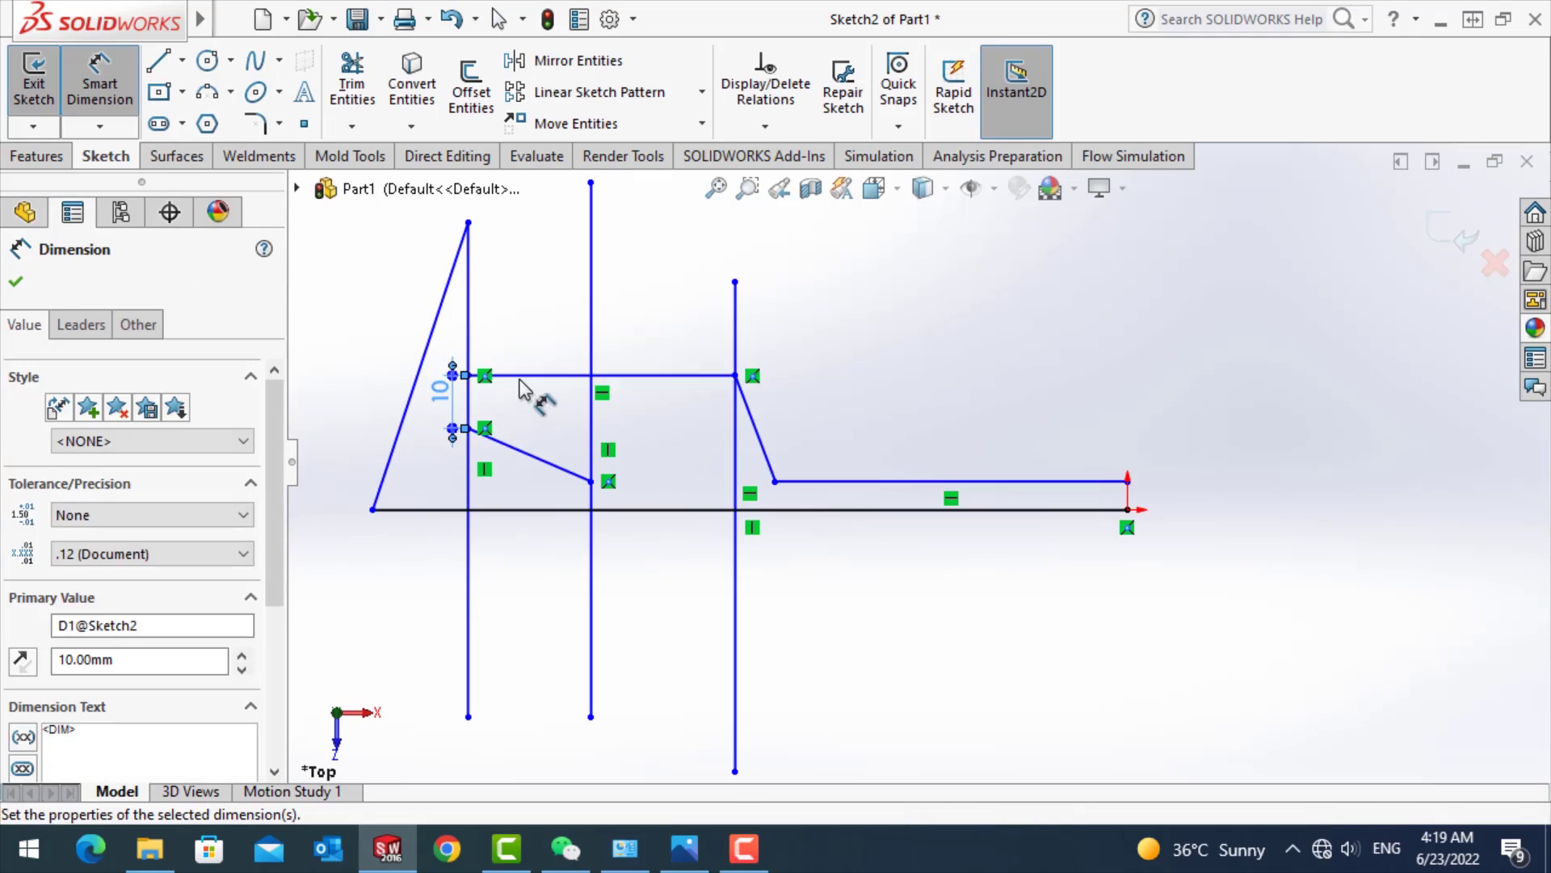
- Dimension the distance between the upper horizontal line and the baseline as 25 mm
{"action": "left_click", "coordinate": [517, 374]}
{"action": "left_click", "coordinate": [495, 517]}
{"action": "left_click", "coordinate": [371, 452]}
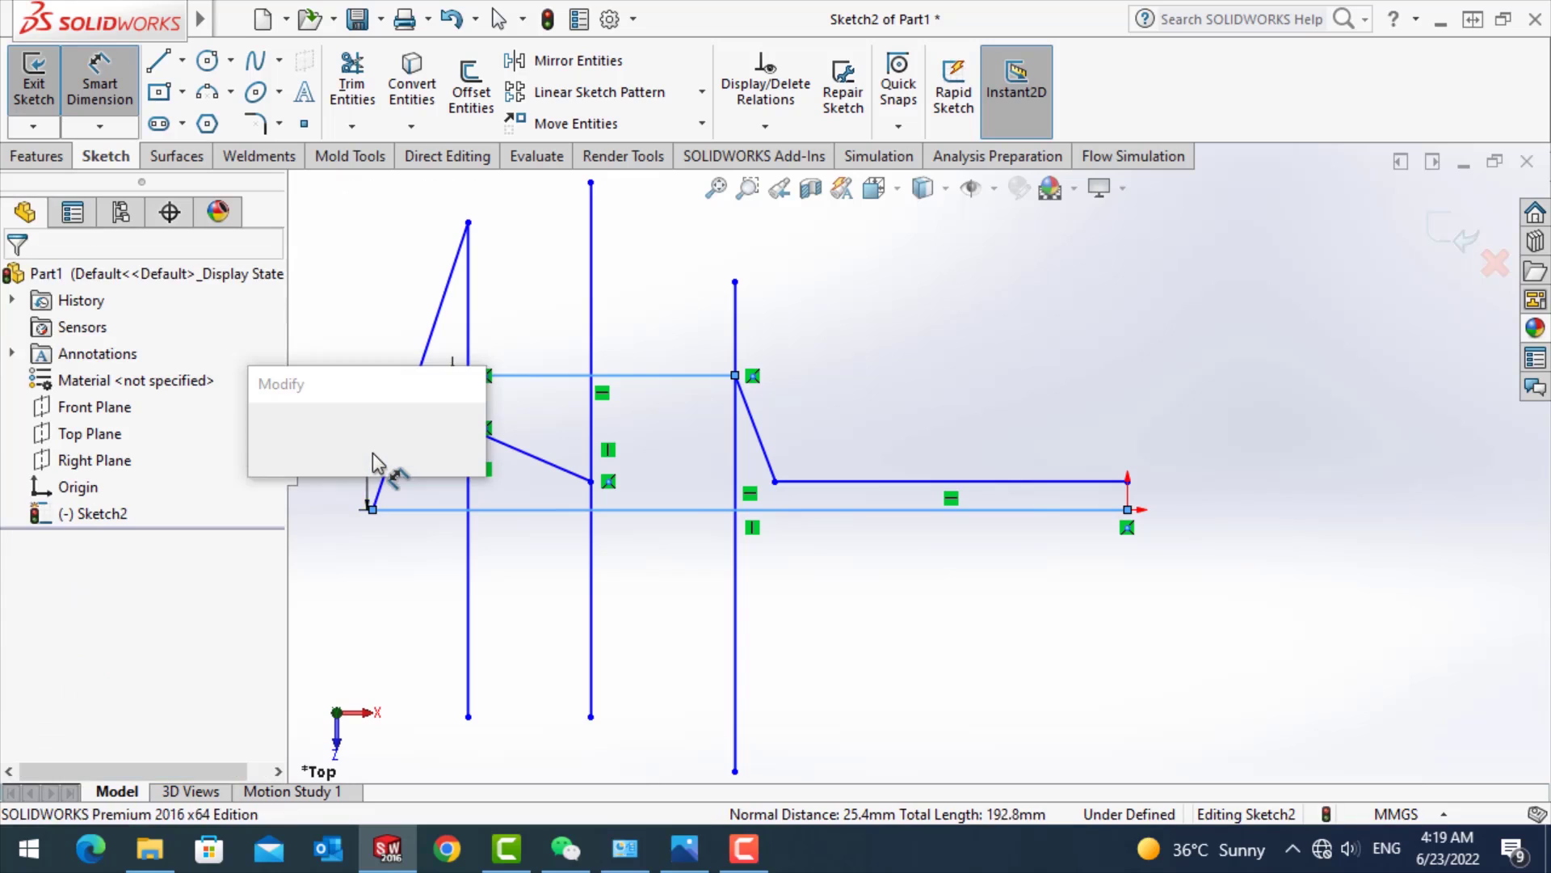
{"action": "type", "text": "25"}
{"action": "key", "text": "Return"}
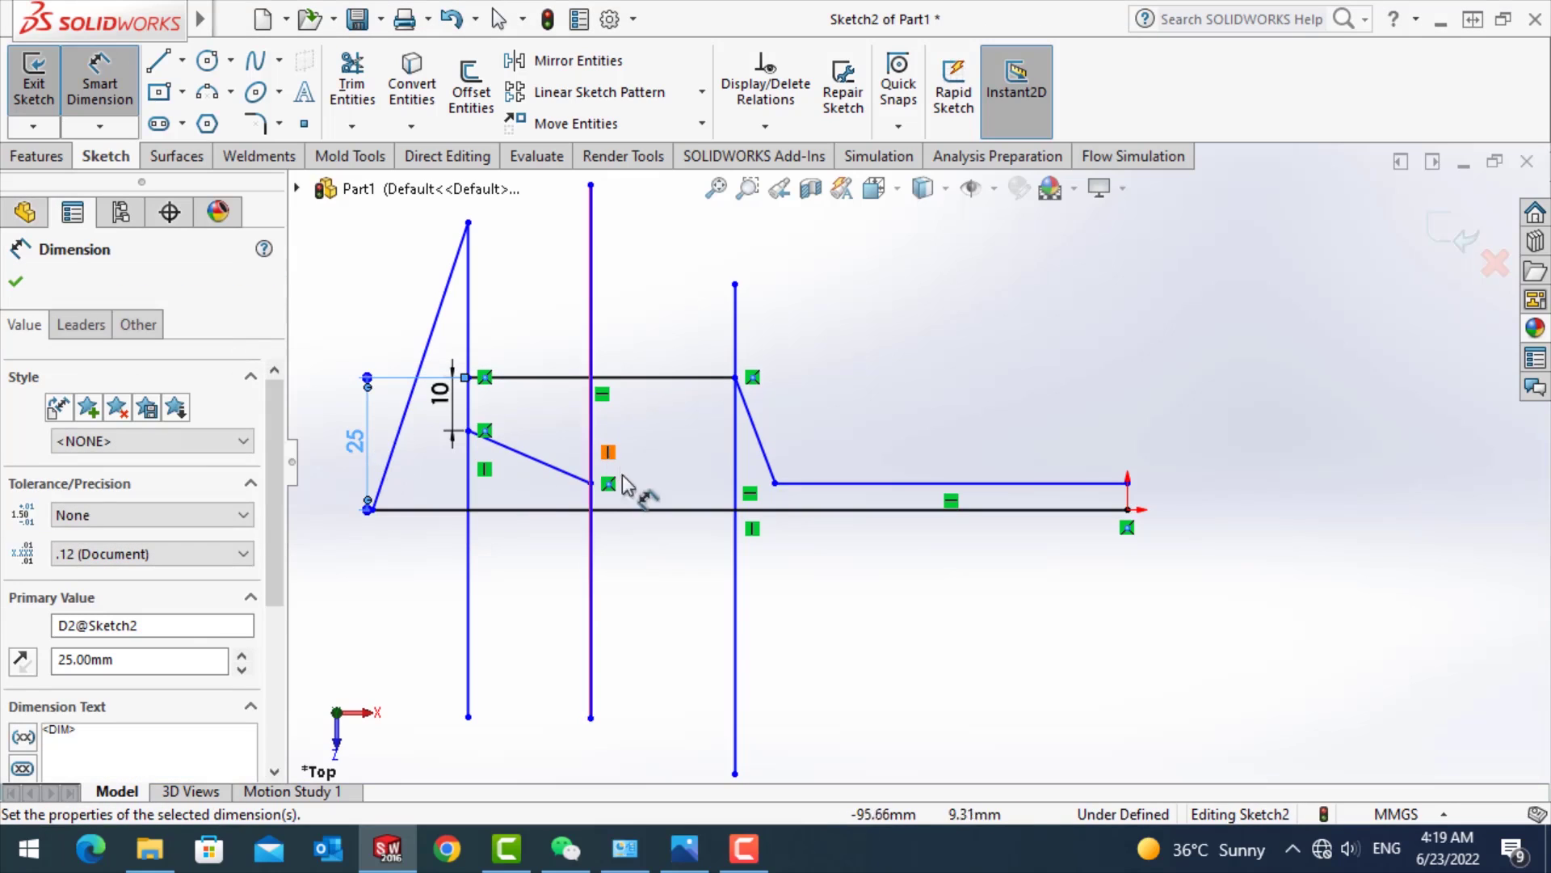
- Dimension the horizontal distance from the upper line's right endpoint on the third vertical to the origin as 49 mm
{"action": "left_click", "coordinate": [736, 377]}
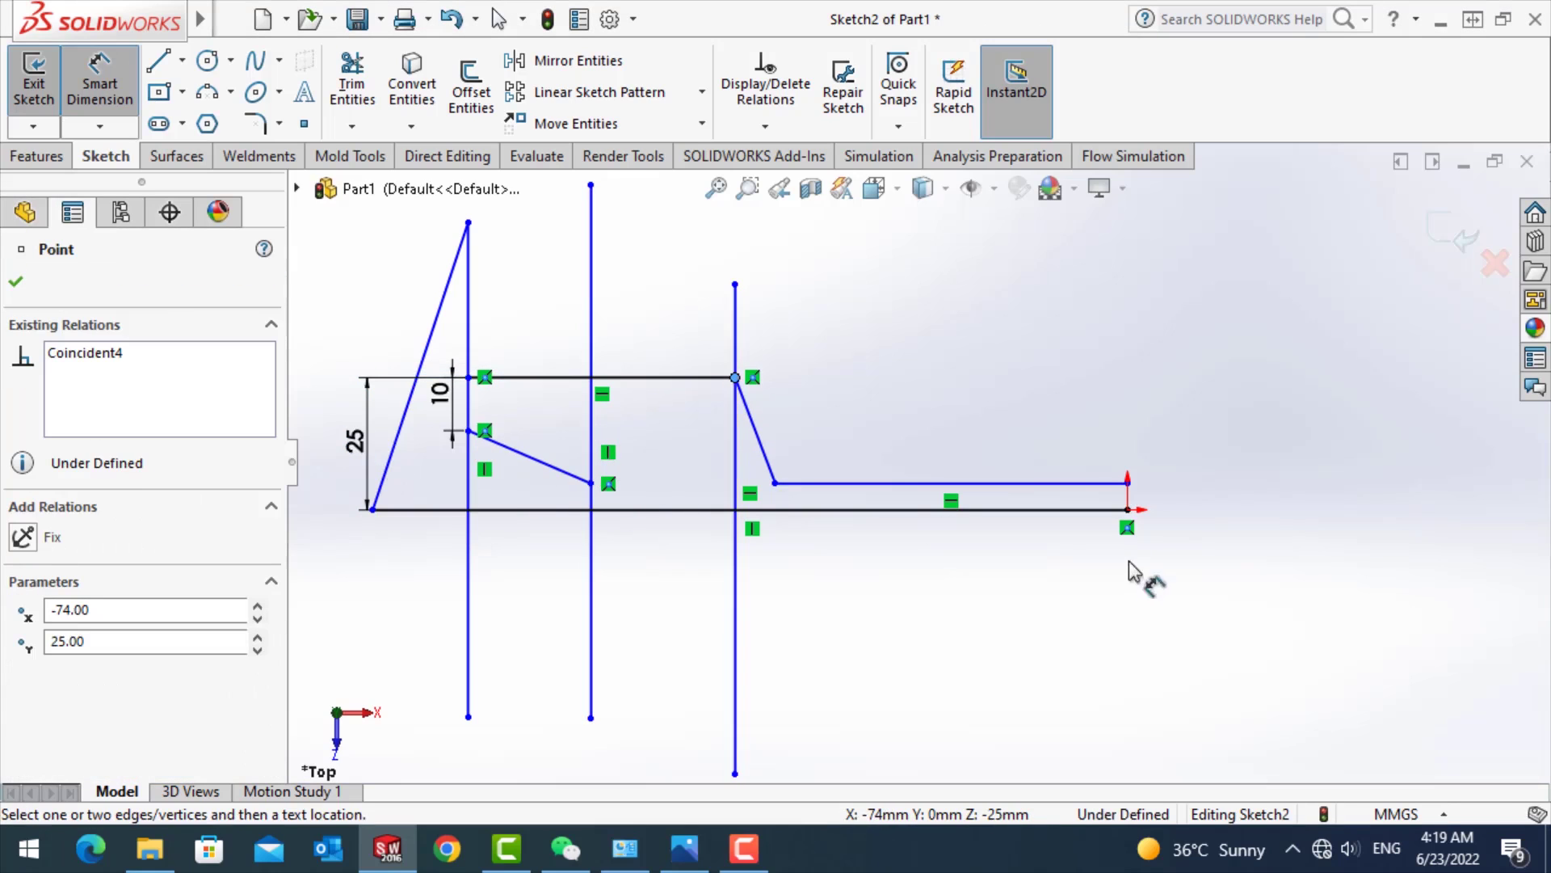
{"action": "left_click", "coordinate": [1129, 518]}
{"action": "left_click", "coordinate": [1096, 313]}
{"action": "type", "text": "49"}
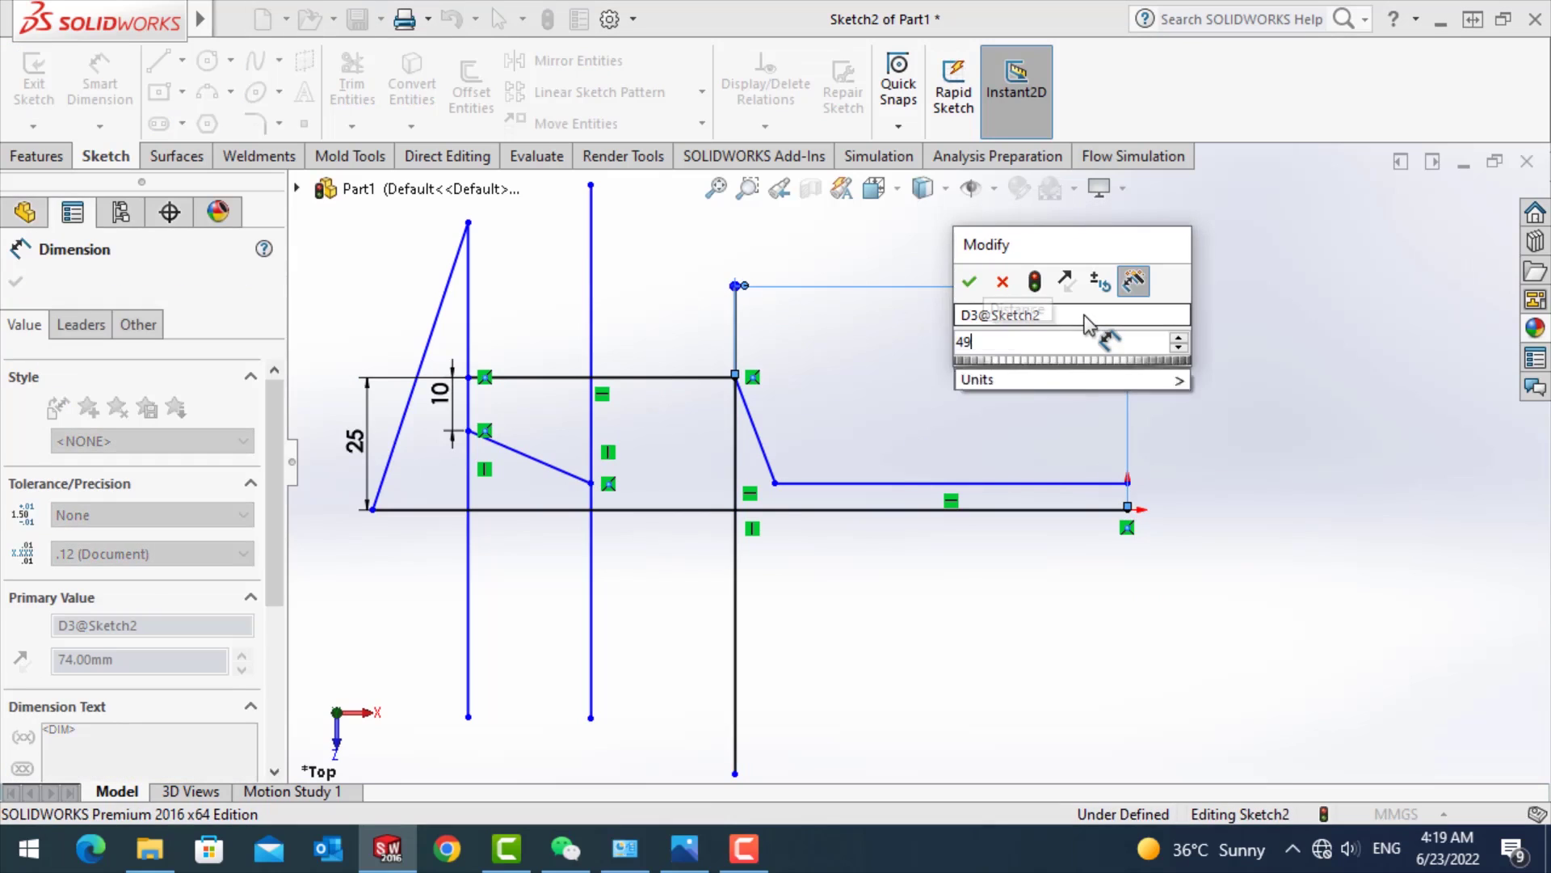
{"action": "key", "text": "Return"}
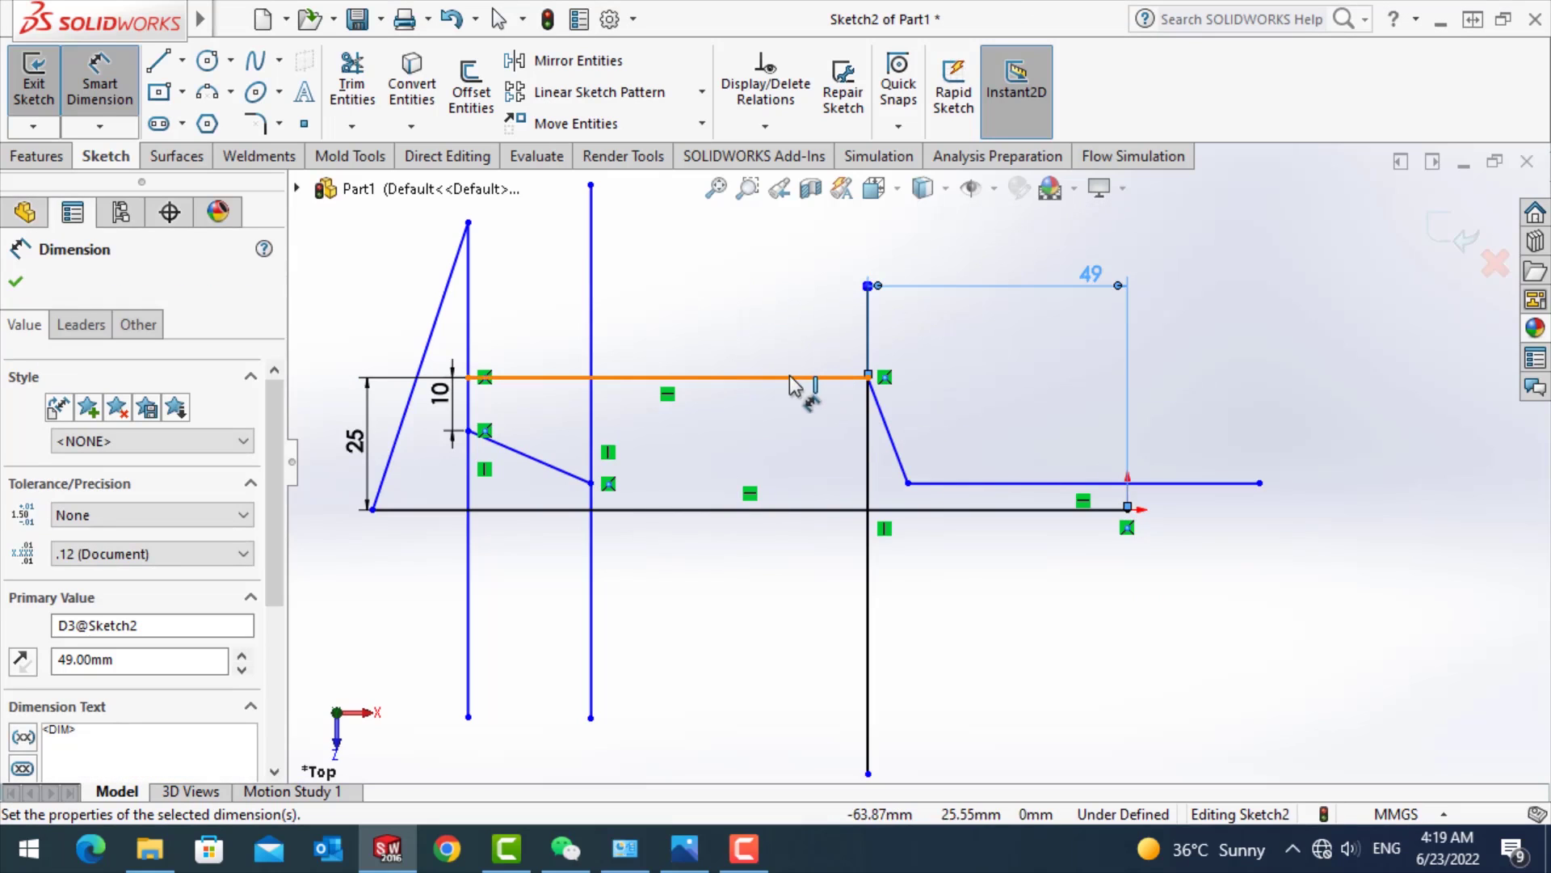
- Dimension the distance from the second vertical line to the origin as 61 mm
{"action": "left_click", "coordinate": [595, 538]}
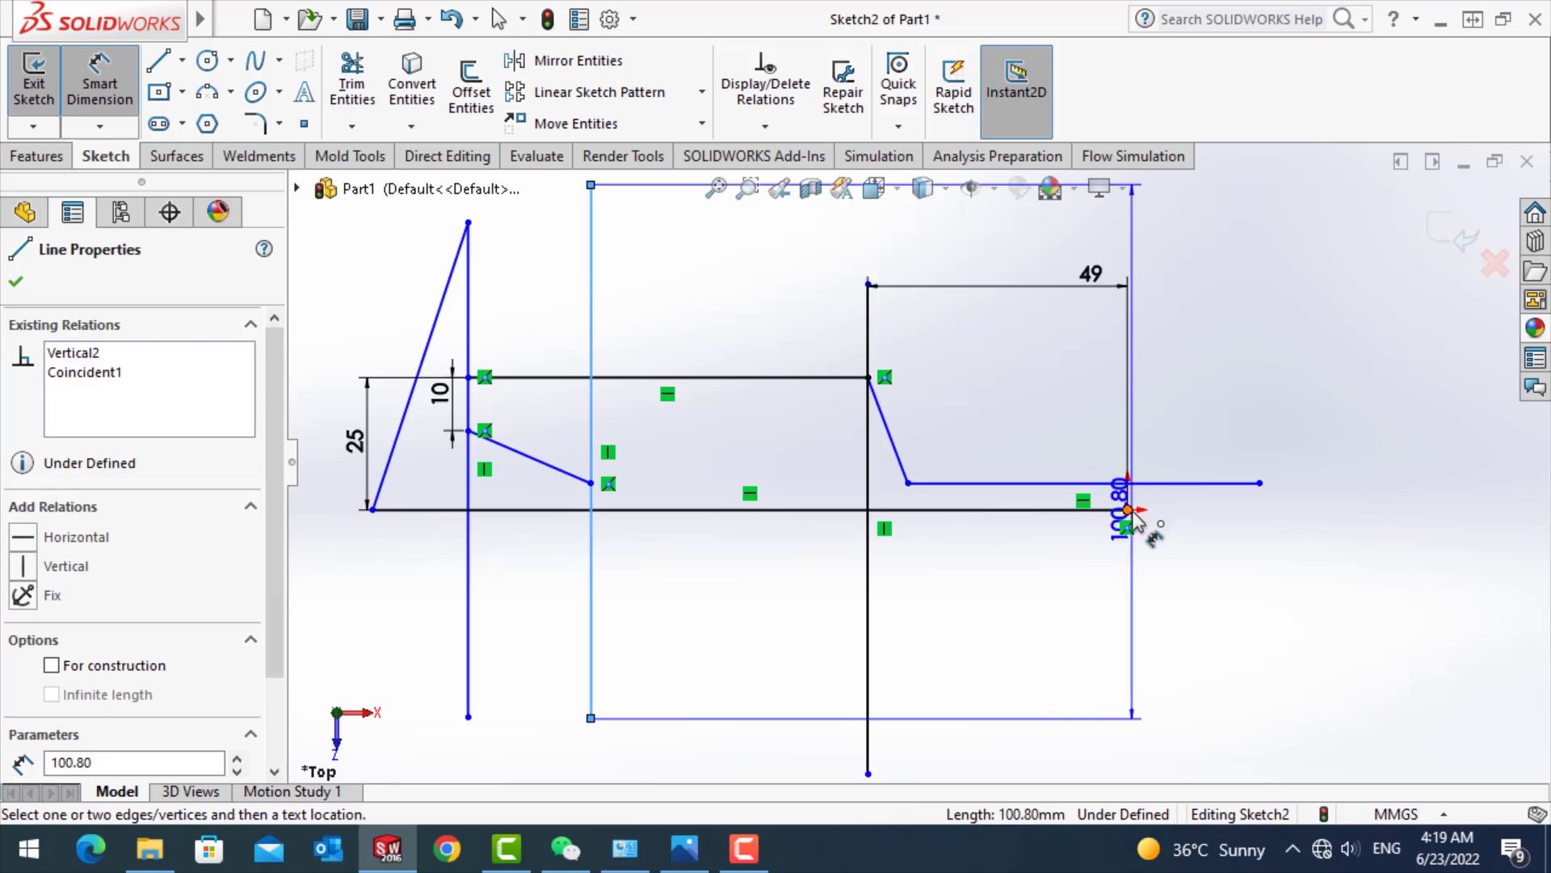
{"action": "left_click", "coordinate": [1130, 511]}
{"action": "left_click", "coordinate": [893, 271]}
{"action": "type", "text": "61"}
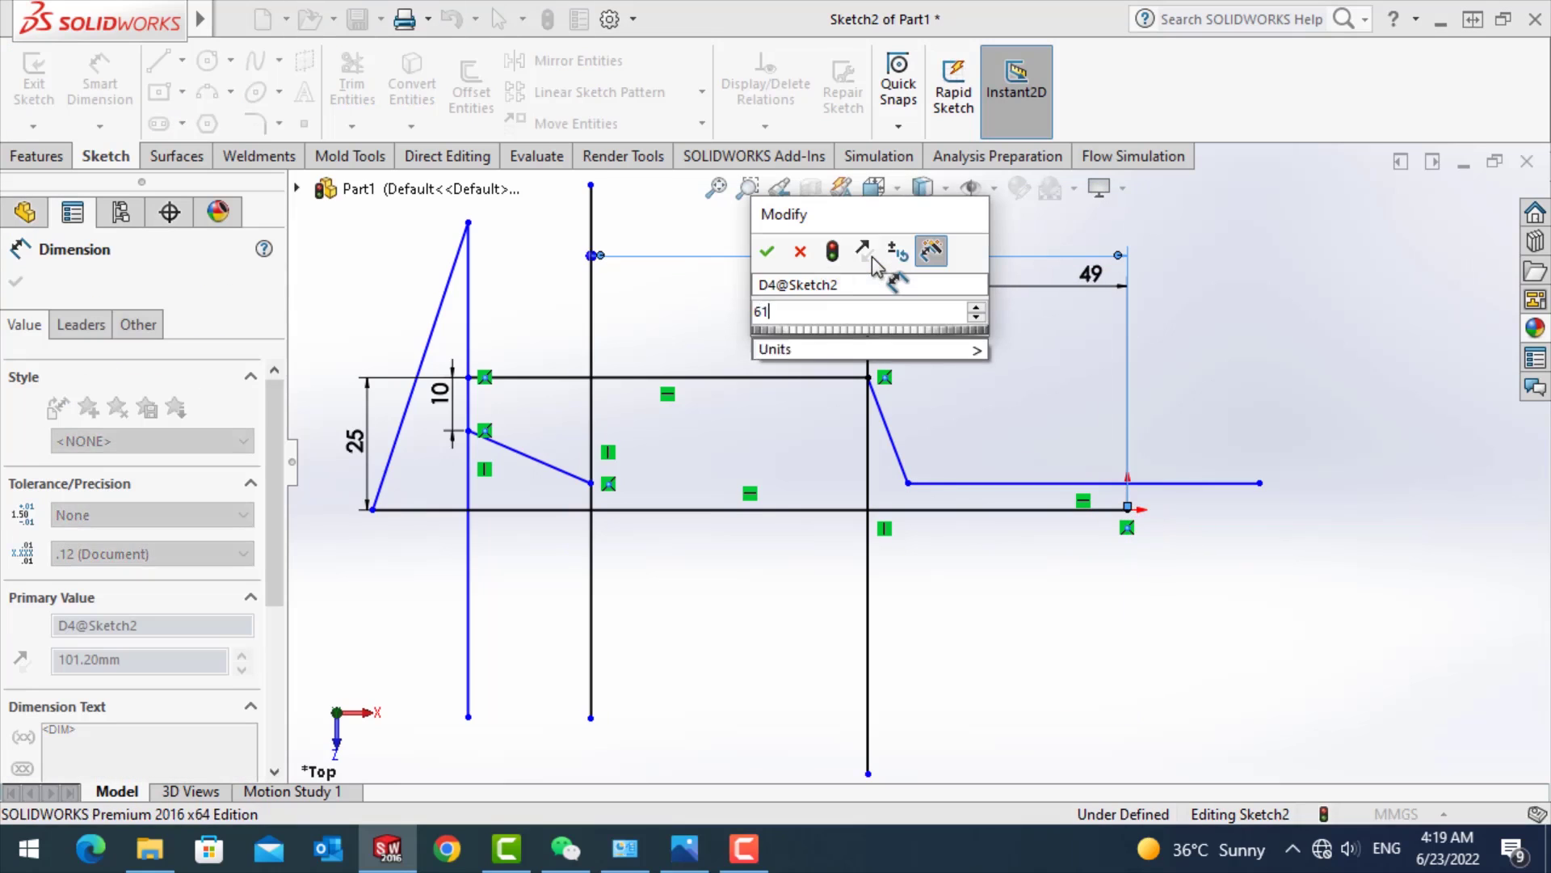
{"action": "key", "text": "Return"}
- Dimension the distance from the first vertical line to the origin as 90 mm
{"action": "left_click", "coordinate": [468, 353]}
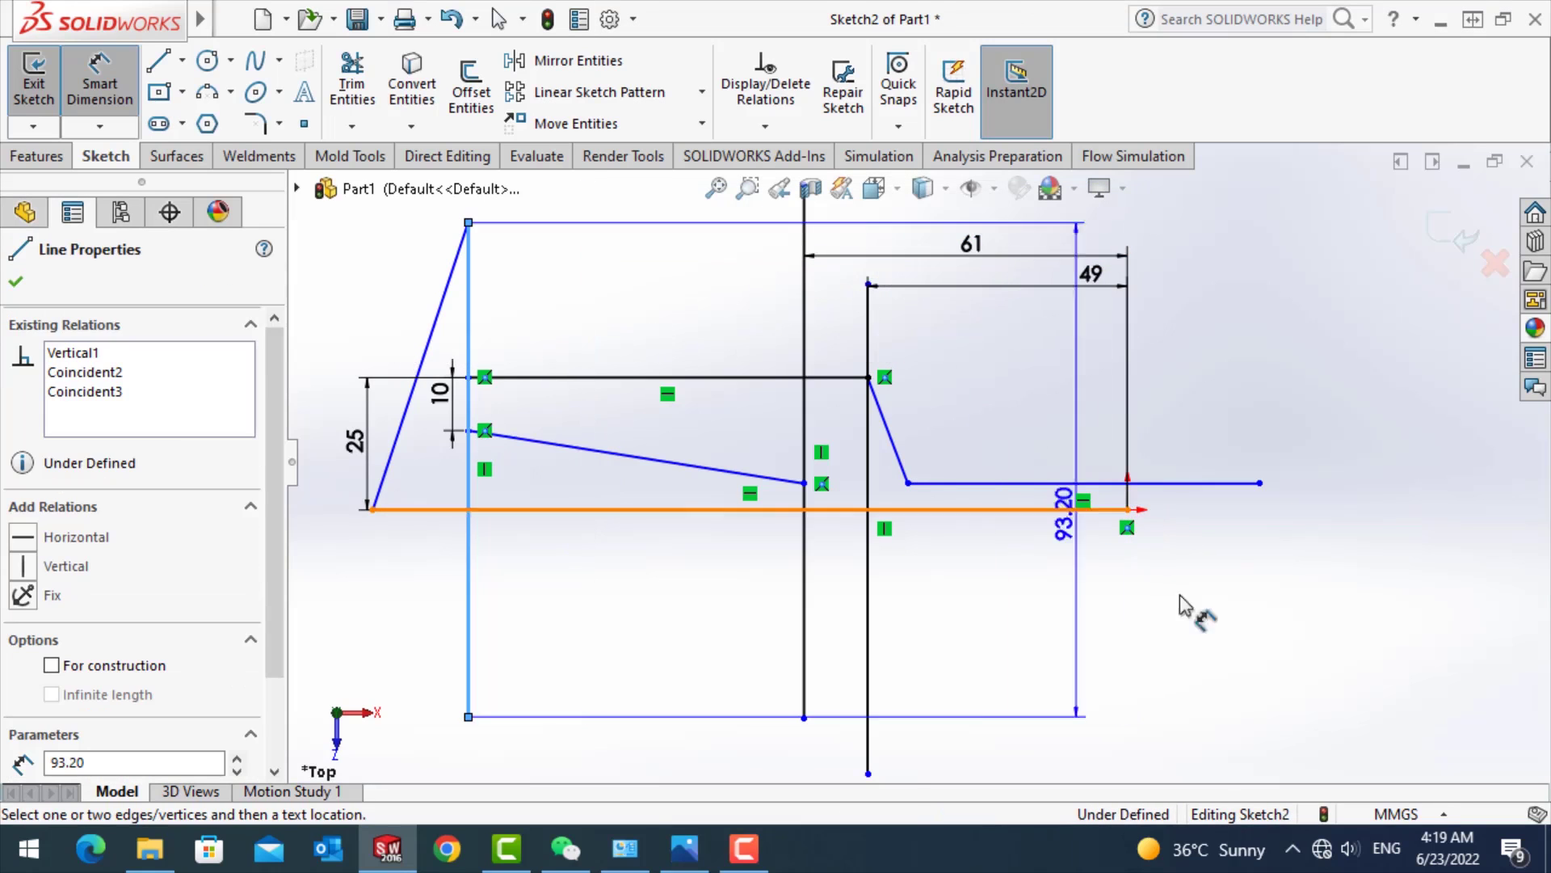
{"action": "left_click", "coordinate": [1128, 509]}
{"action": "left_click", "coordinate": [941, 766]}
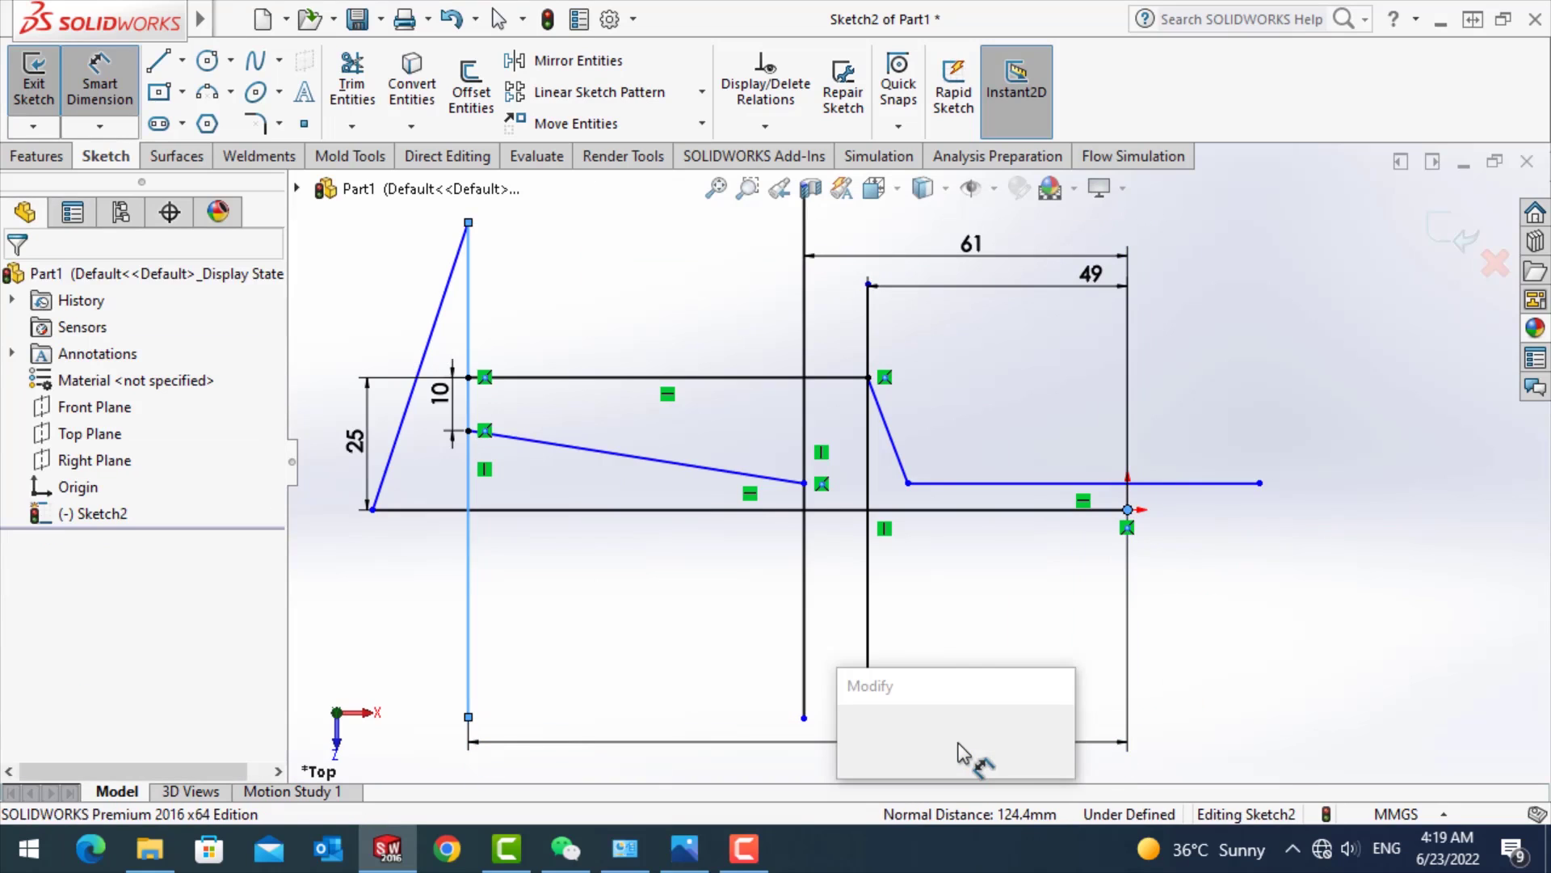
{"action": "type", "text": "90"}
{"action": "key", "text": "Return"}
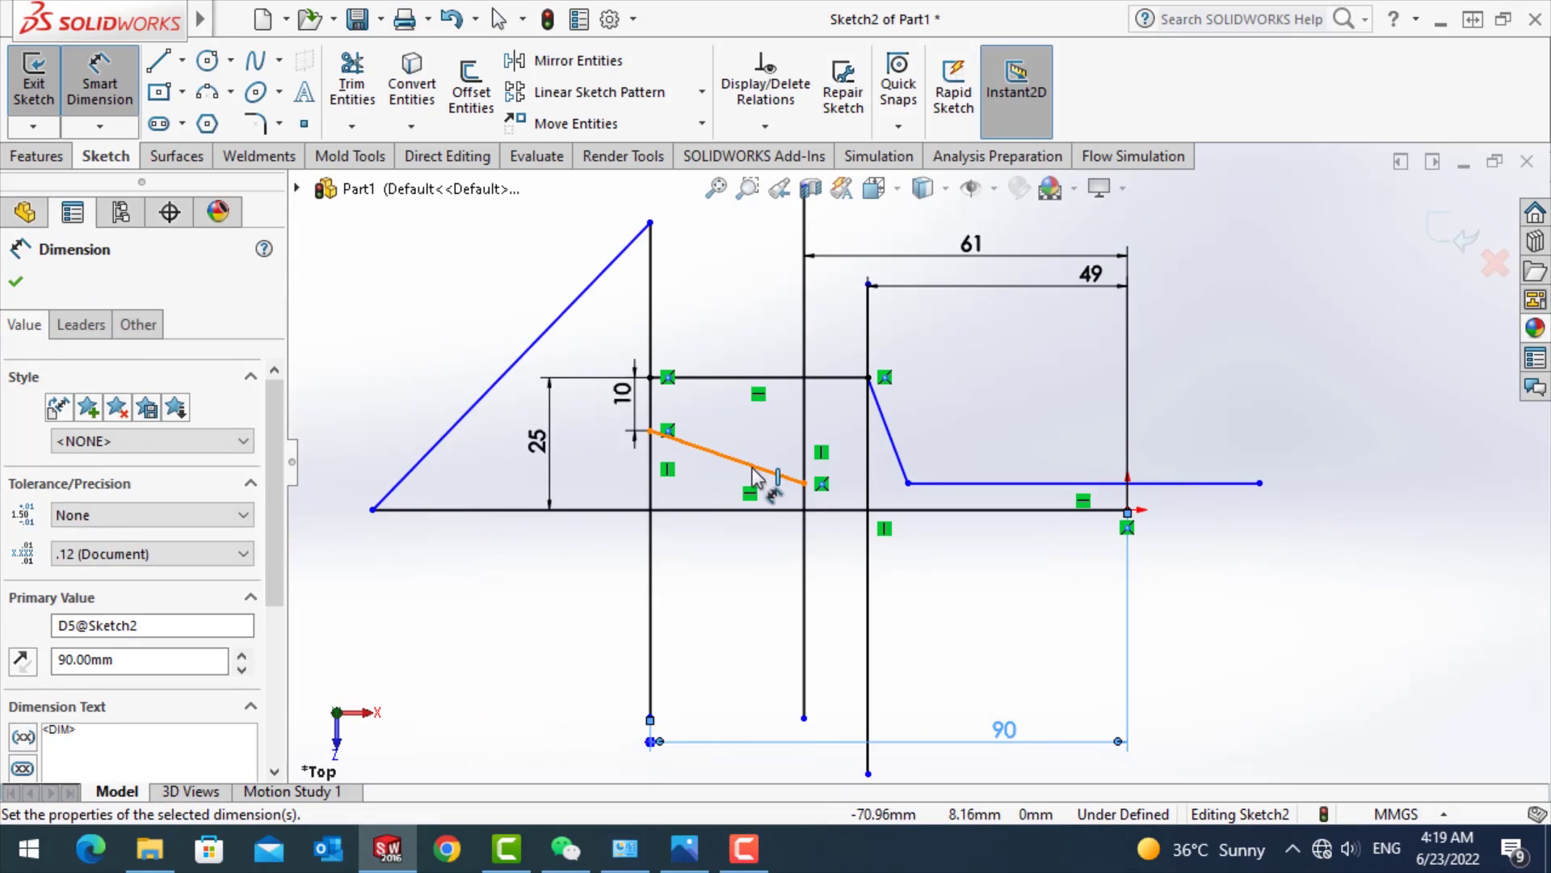
- Dimension the angle between the short slanted line and the baseline as 14°
{"action": "left_click", "coordinate": [778, 474]}
{"action": "left_click", "coordinate": [772, 509]}
{"action": "left_click", "coordinate": [731, 502]}
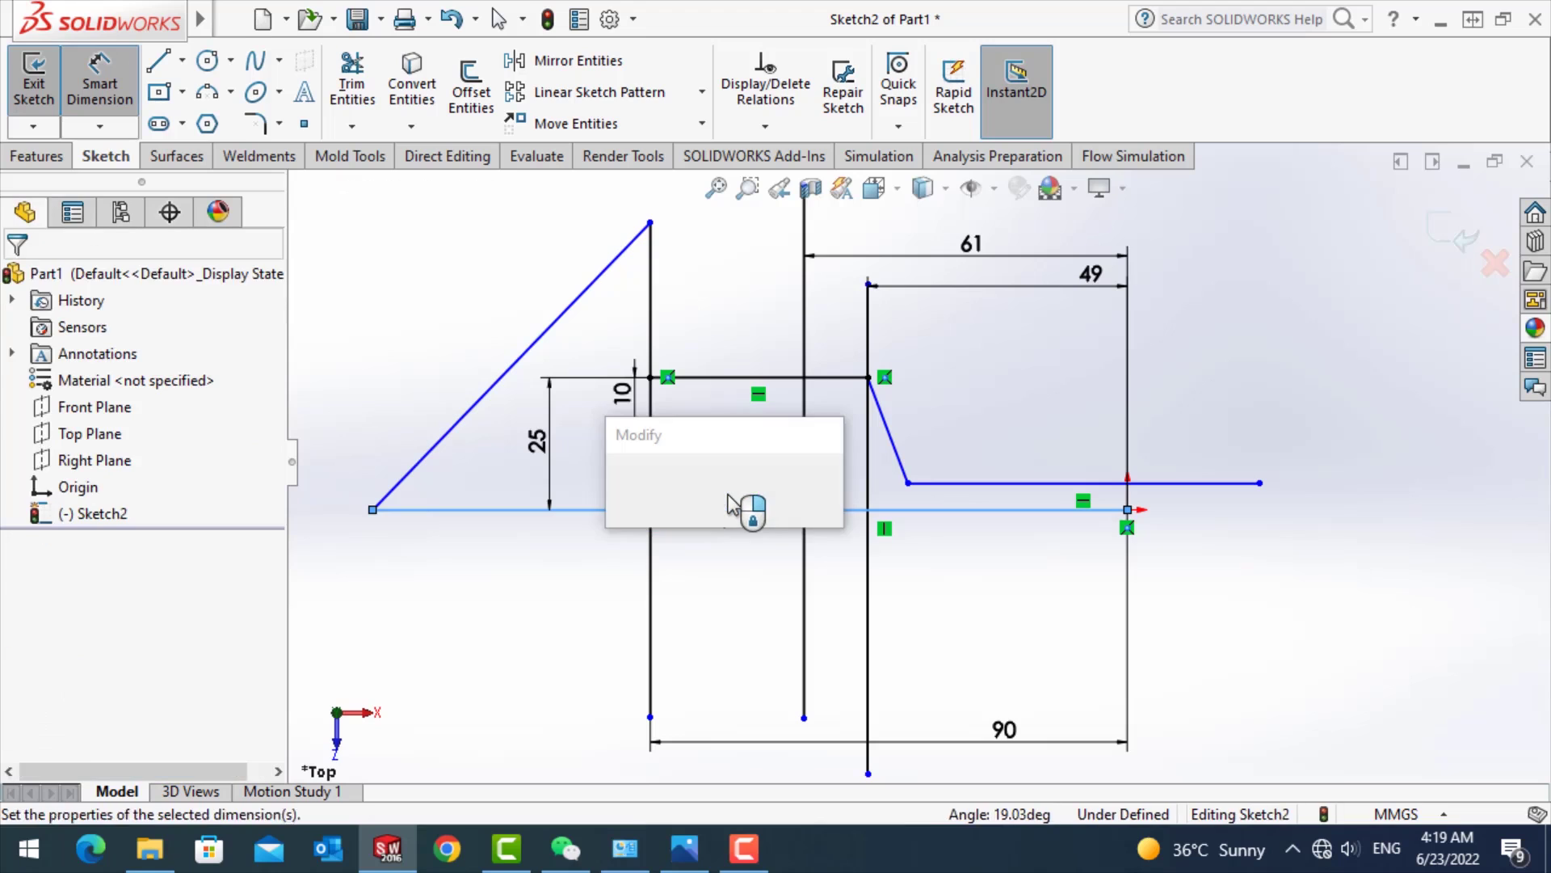
{"action": "type", "text": "14"}
{"action": "key", "text": "Return"}
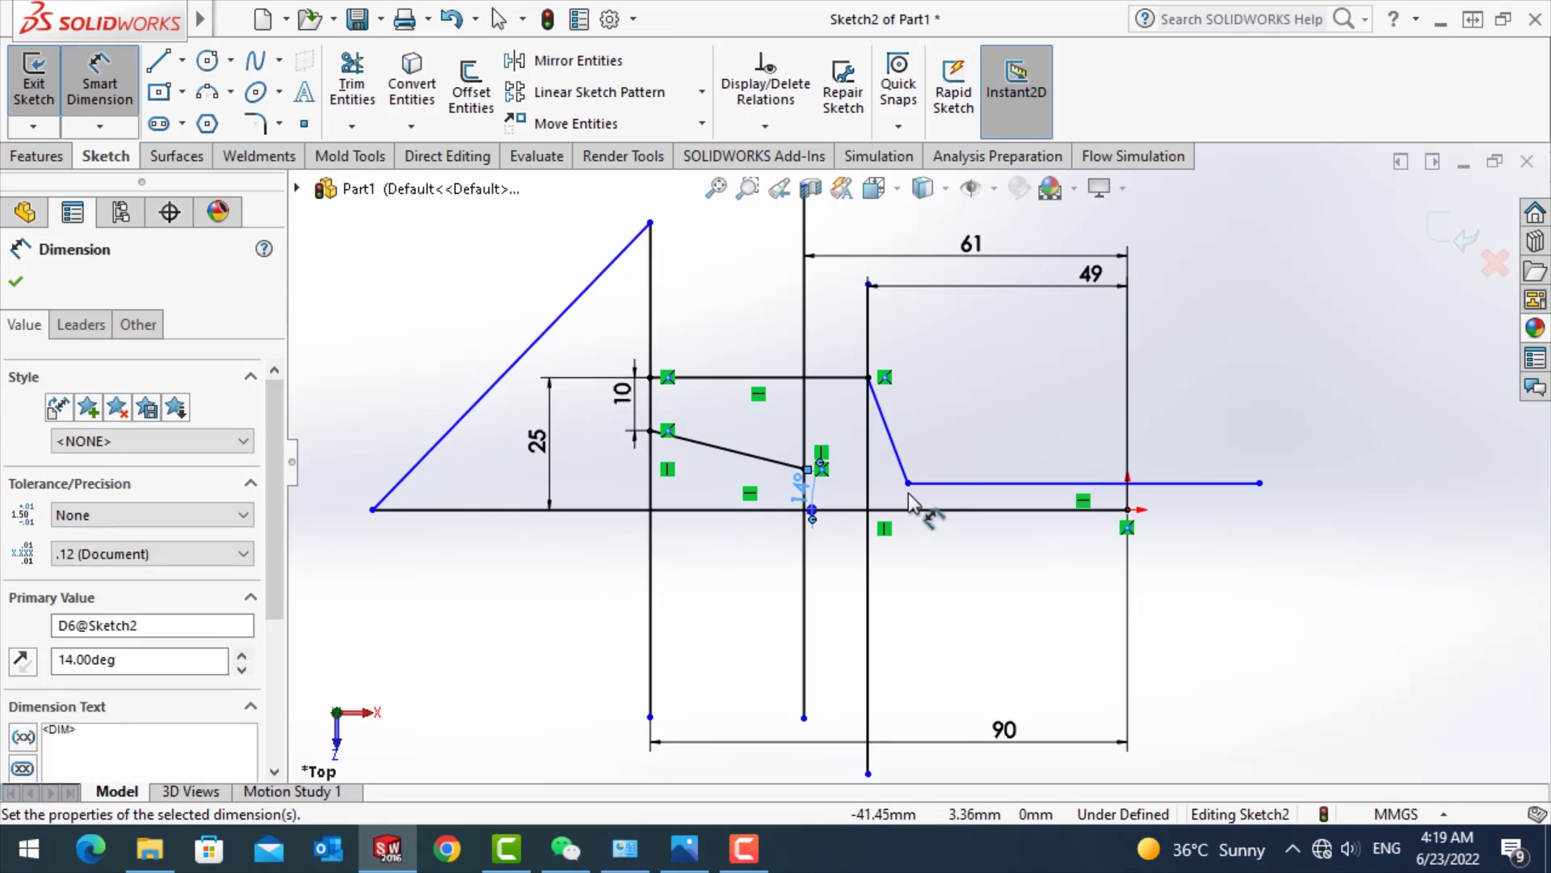
- Dimension the angle between the upper horizontal line and the steep descending segment as 75°
{"action": "left_click", "coordinate": [847, 379]}
{"action": "left_click", "coordinate": [845, 376]}
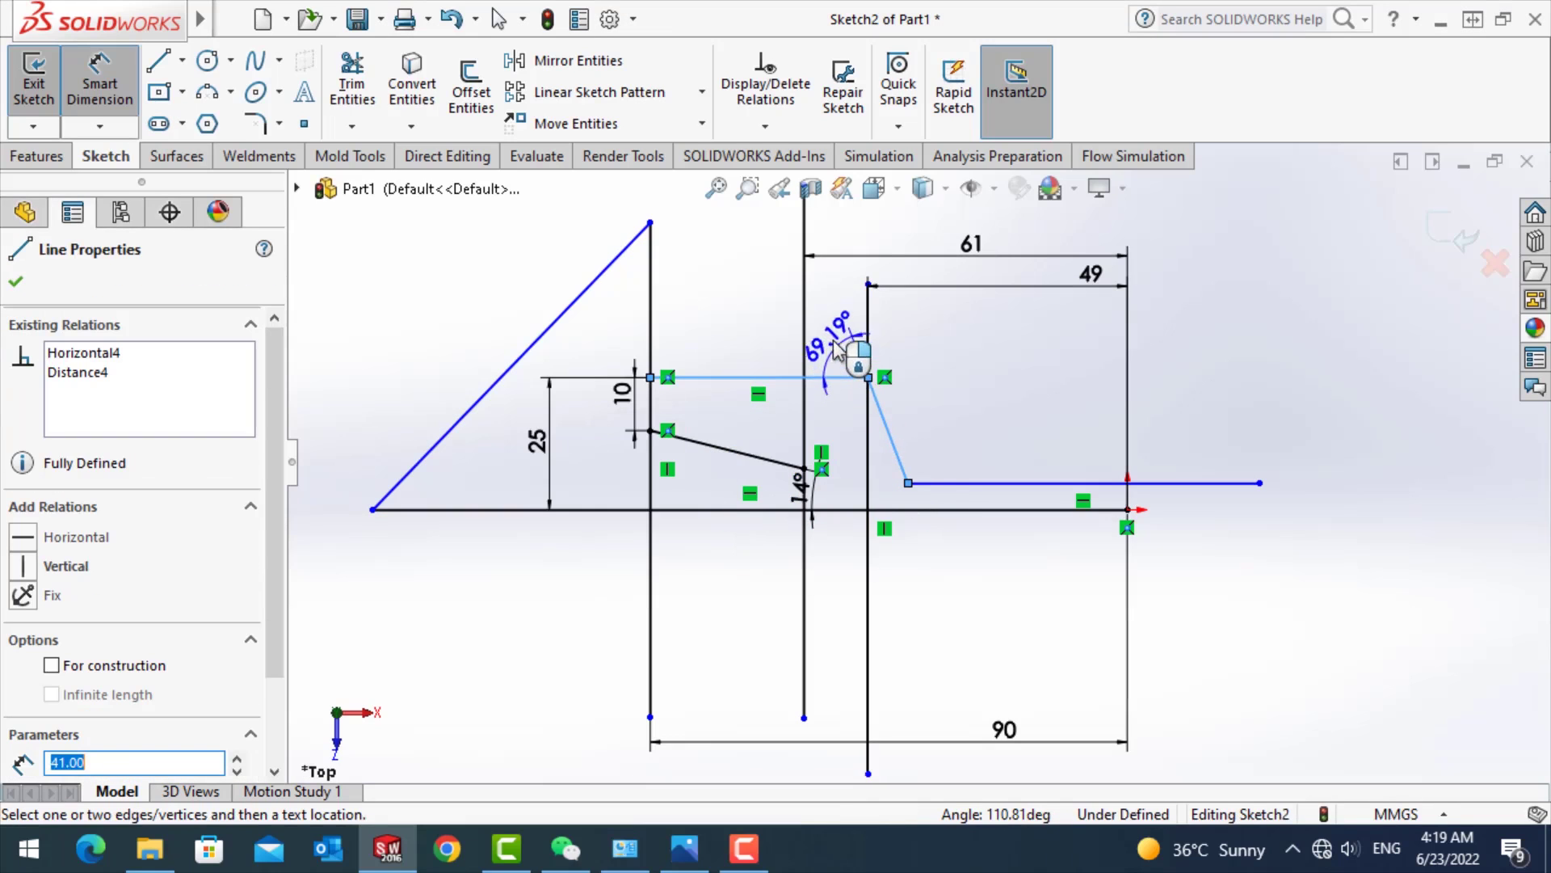
{"action": "left_click", "coordinate": [850, 349]}
{"action": "type", "text": "7"}
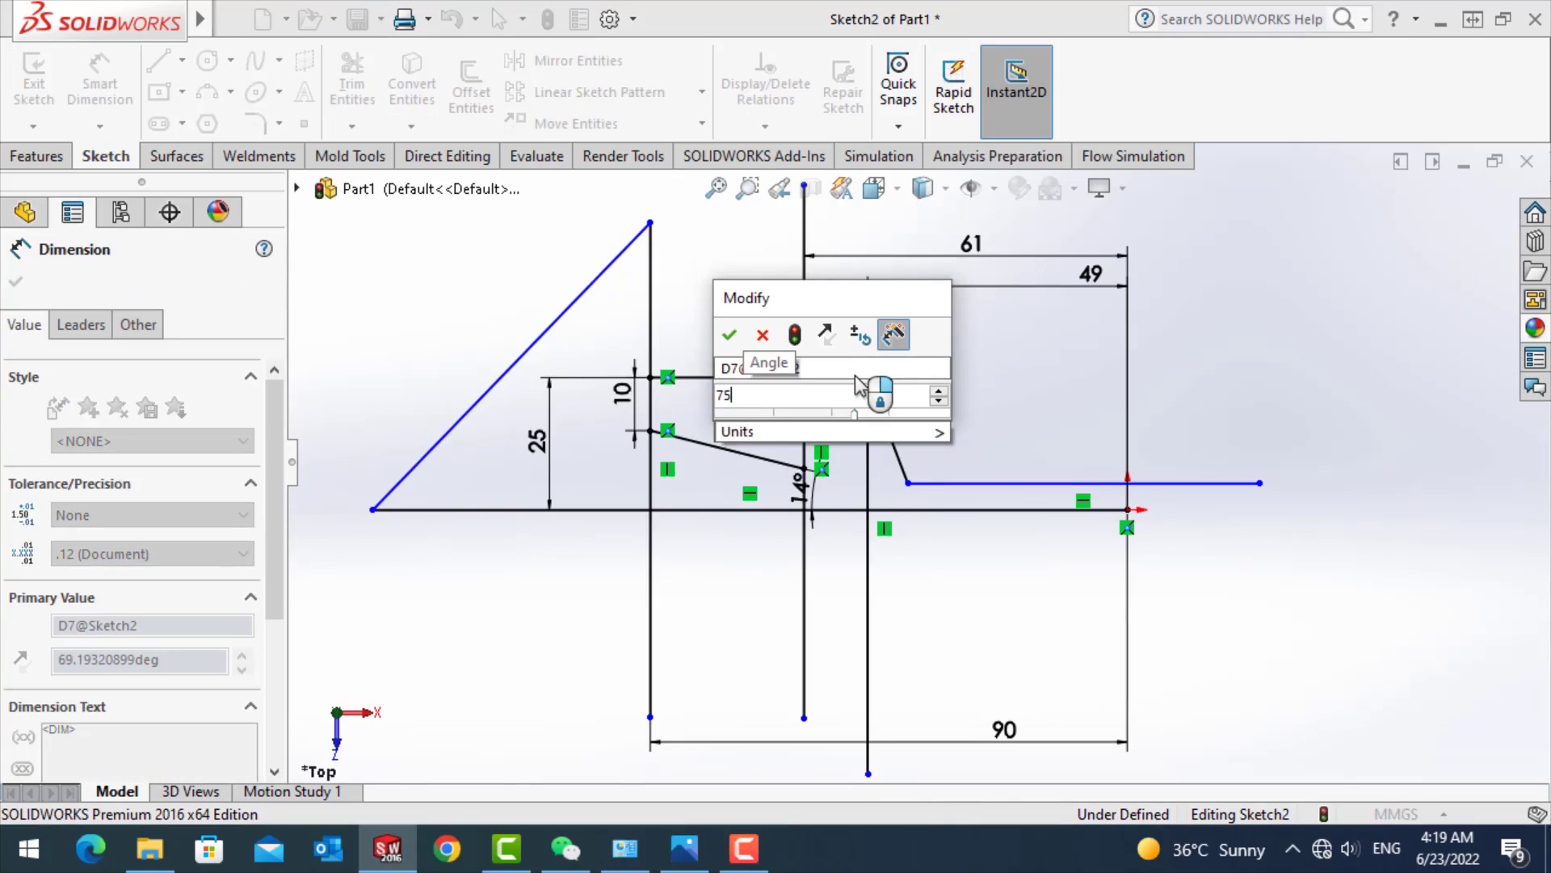
{"action": "type", "text": "5"}
{"action": "key", "text": "Return"}
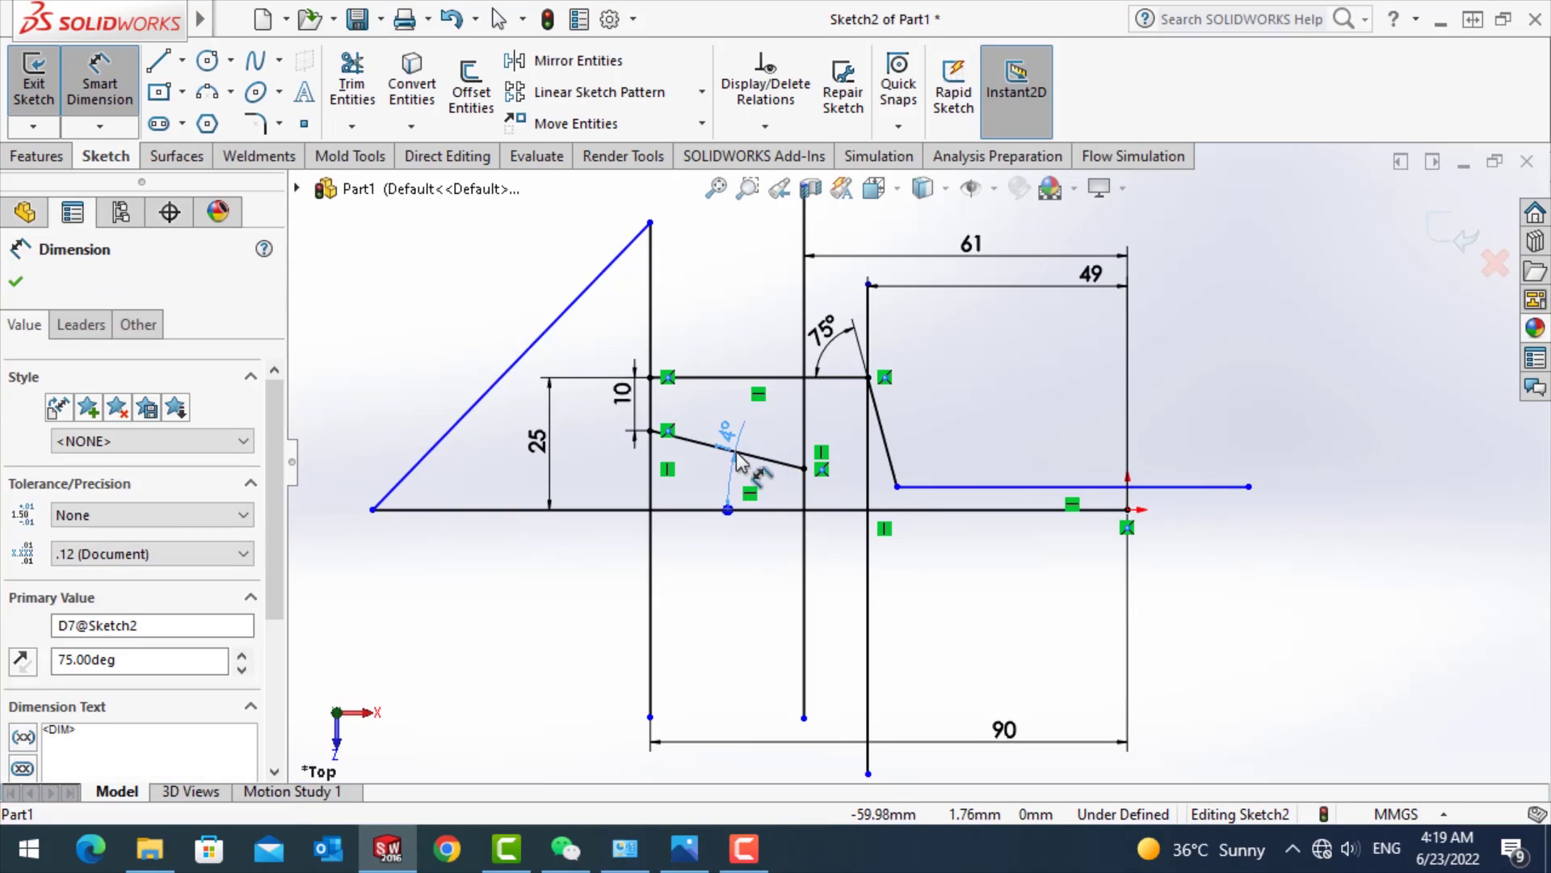
- Reposition the 25 mm and 14° dimensions, and delete the long slanted line rising from the baseline's left end
{"action": "key", "text": "Escape"}
{"action": "left_click_drag", "start_coordinate": [544, 474], "coordinate": [435, 452]}
{"action": "left_click", "coordinate": [605, 356]}
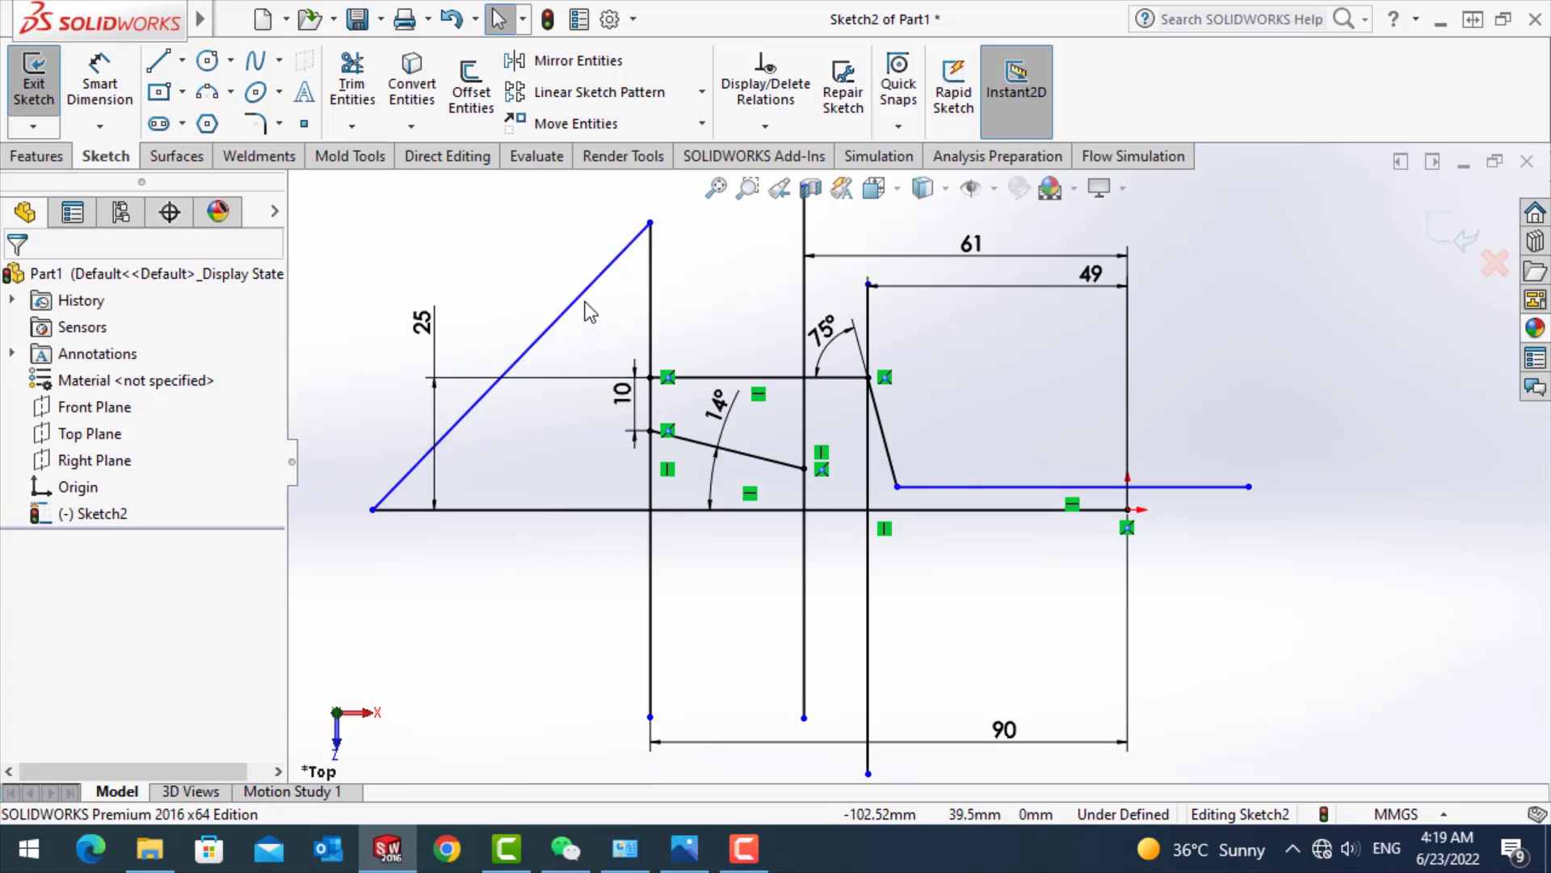
{"action": "left_click", "coordinate": [579, 303]}
{"action": "key", "text": "Delete"}
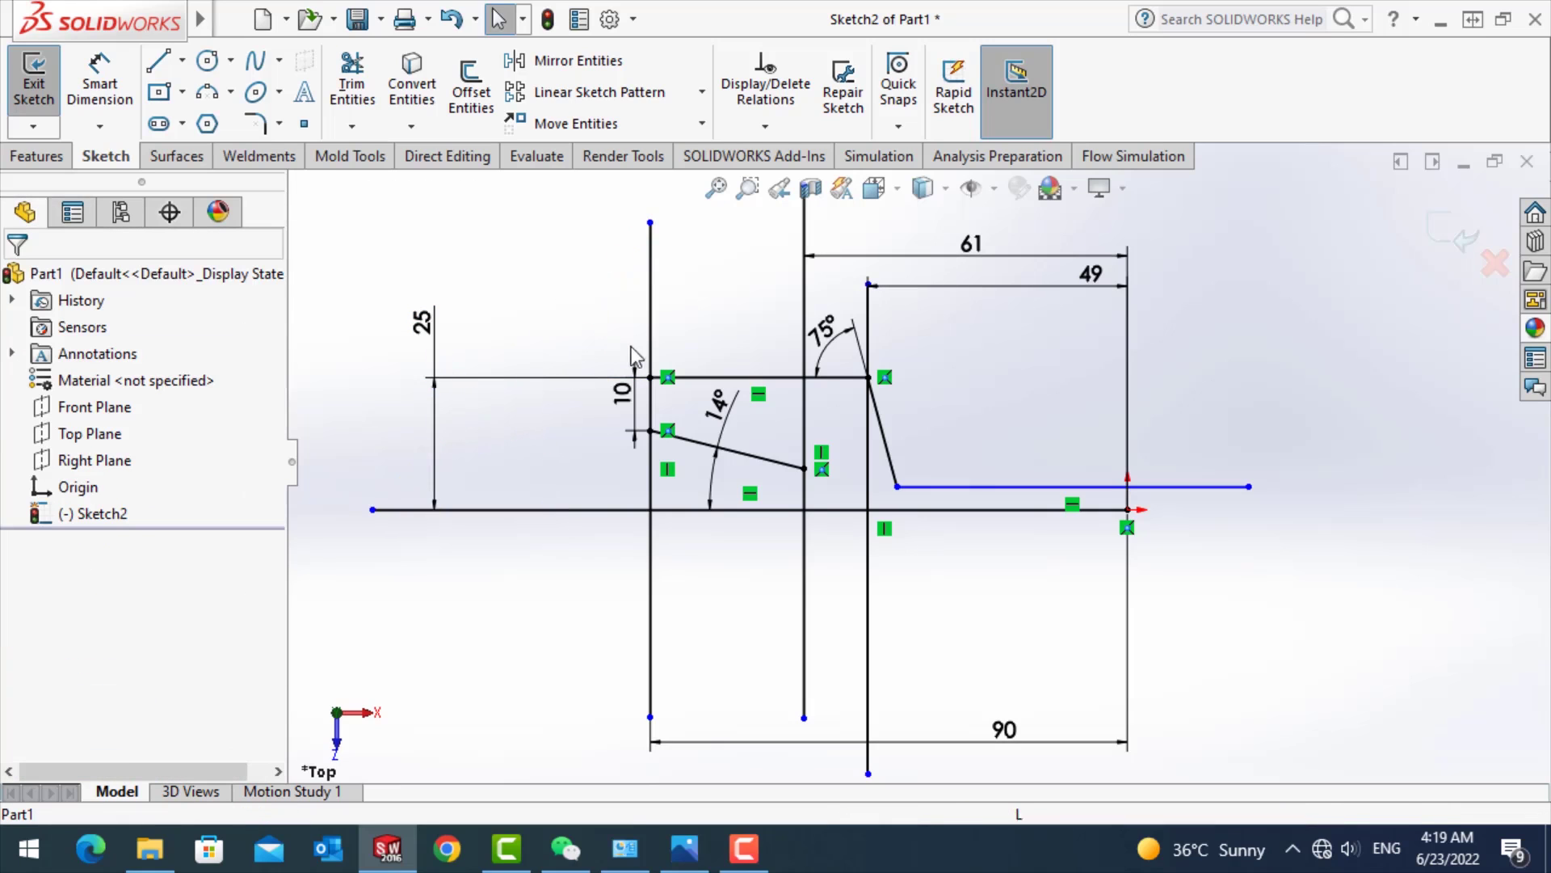
- Trim the two leftmost vertical lines, keeping only the short edge above the slanted line and the piece between its lower end and the baseline
{"action": "left_click", "coordinate": [349, 89]}
{"action": "left_click", "coordinate": [651, 310]}
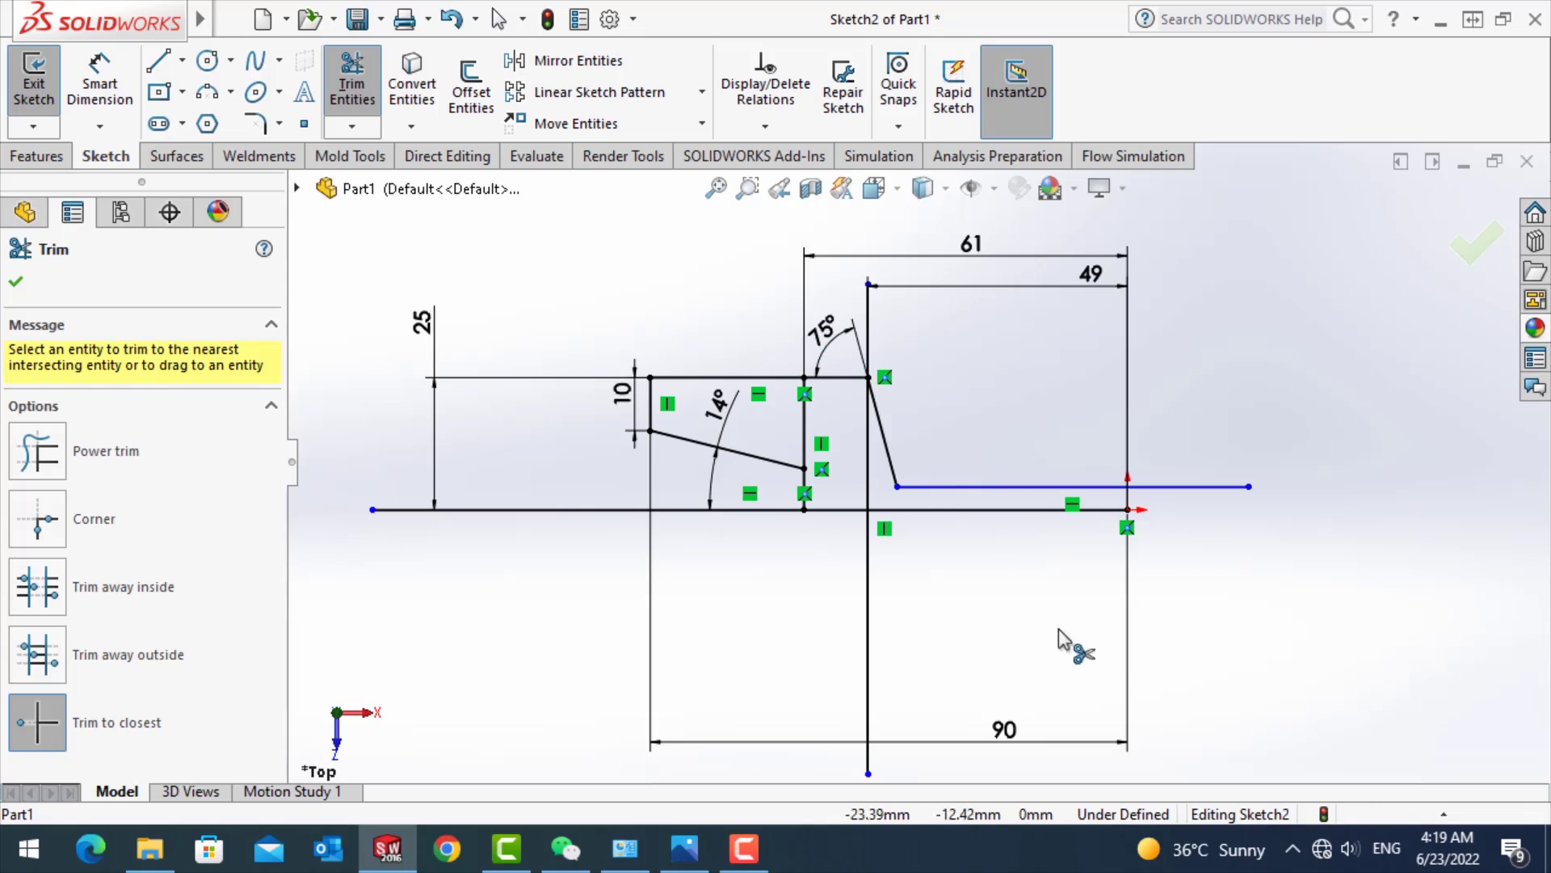
{"action": "key", "text": "Escape"}
{"action": "left_click", "coordinate": [804, 420]}
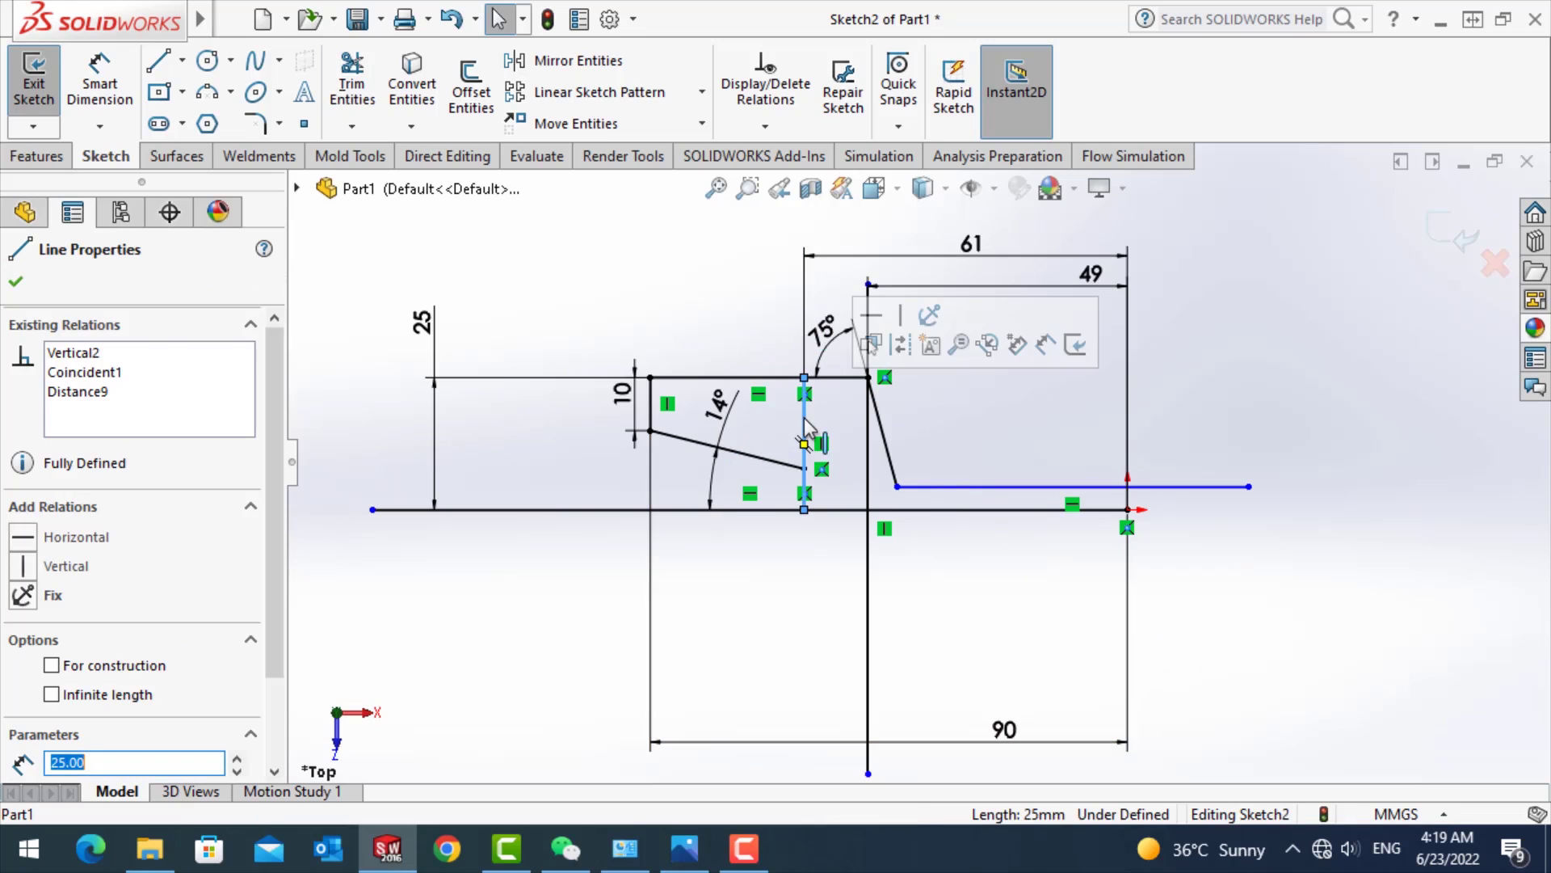
{"action": "left_click", "coordinate": [352, 89]}
{"action": "left_click", "coordinate": [804, 428]}
{"action": "key", "text": "Escape"}
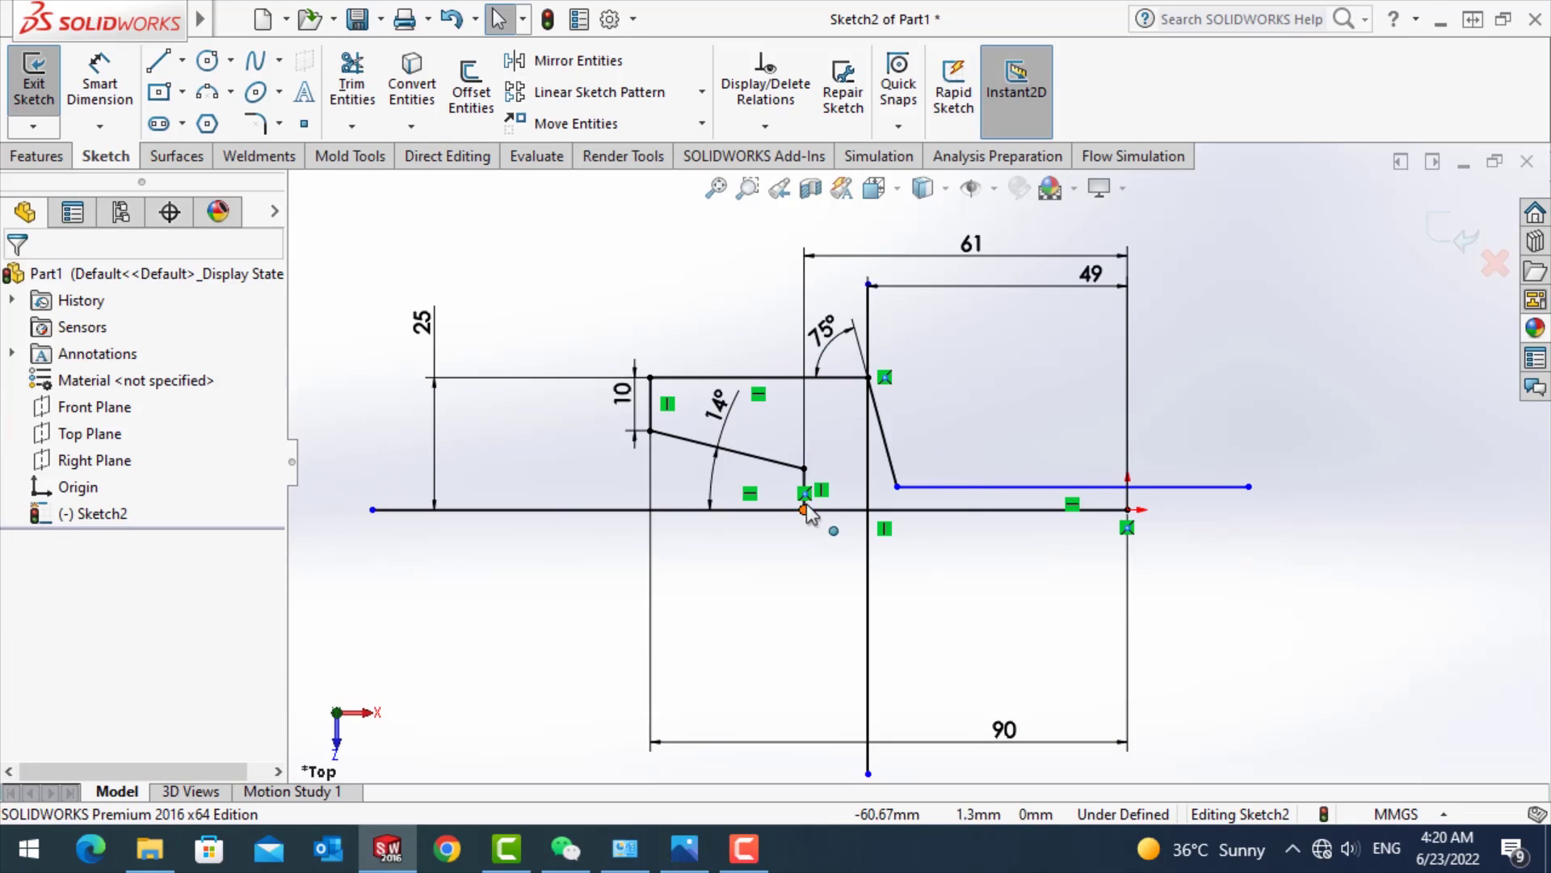
{"action": "scroll", "coordinate": [824, 533], "scroll_direction": "up", "scroll_amount": 2}
{"action": "left_click", "coordinate": [578, 60]}
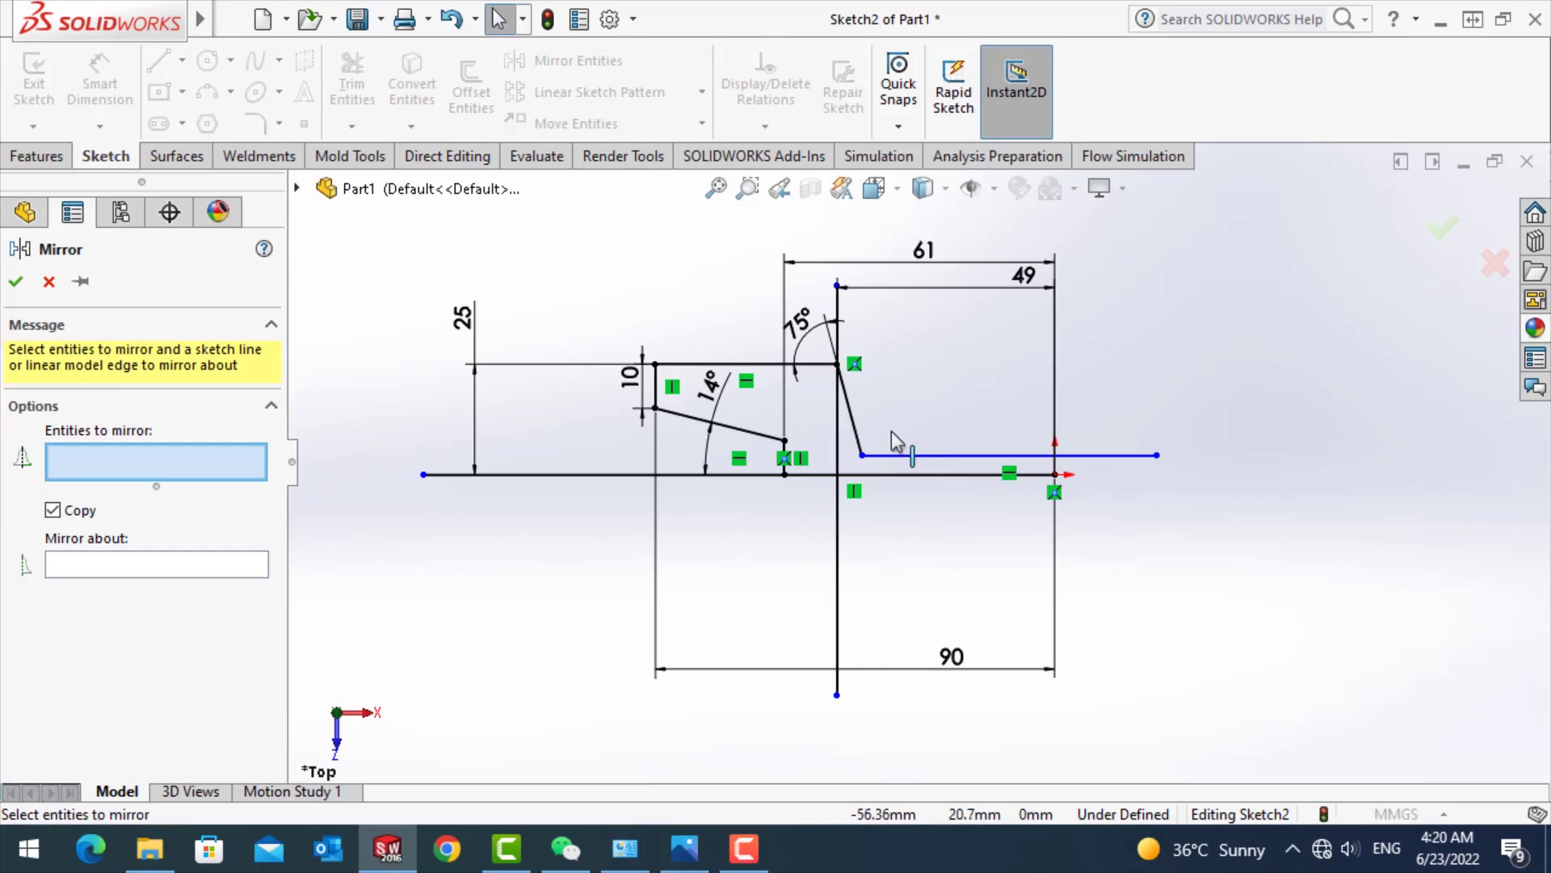
{"action": "left_click", "coordinate": [934, 455]}
{"action": "left_click_drag", "start_coordinate": [933, 462], "coordinate": [975, 479]}
{"action": "key", "text": "Escape"}
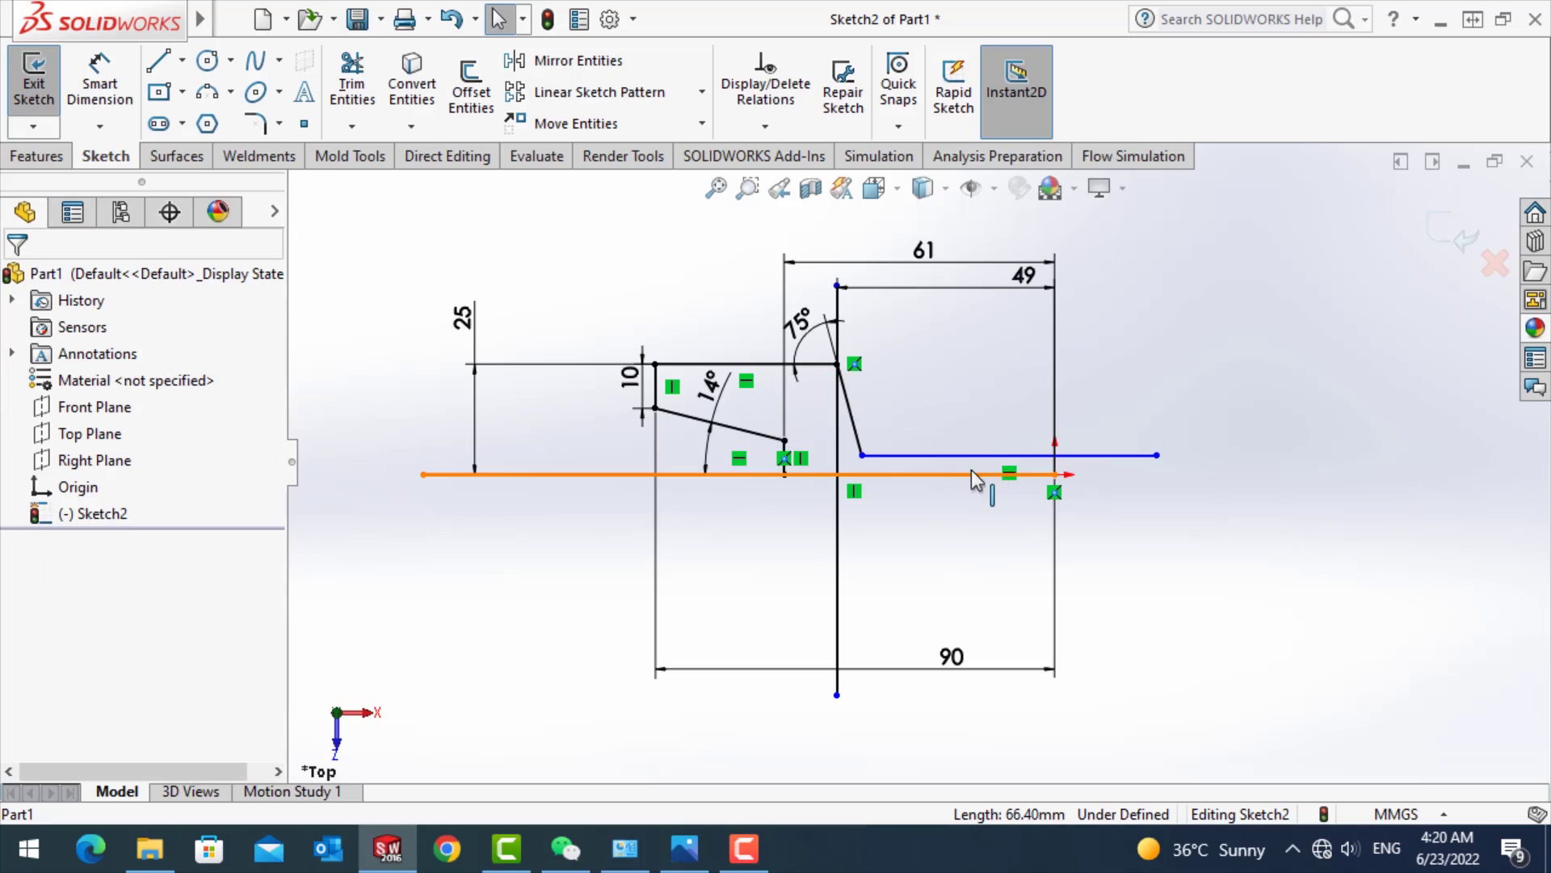
- Dimension the distance between the short-side horizontal line starting at the steep segment and the baseline as 10 mm
{"action": "left_click", "coordinate": [125, 85]}
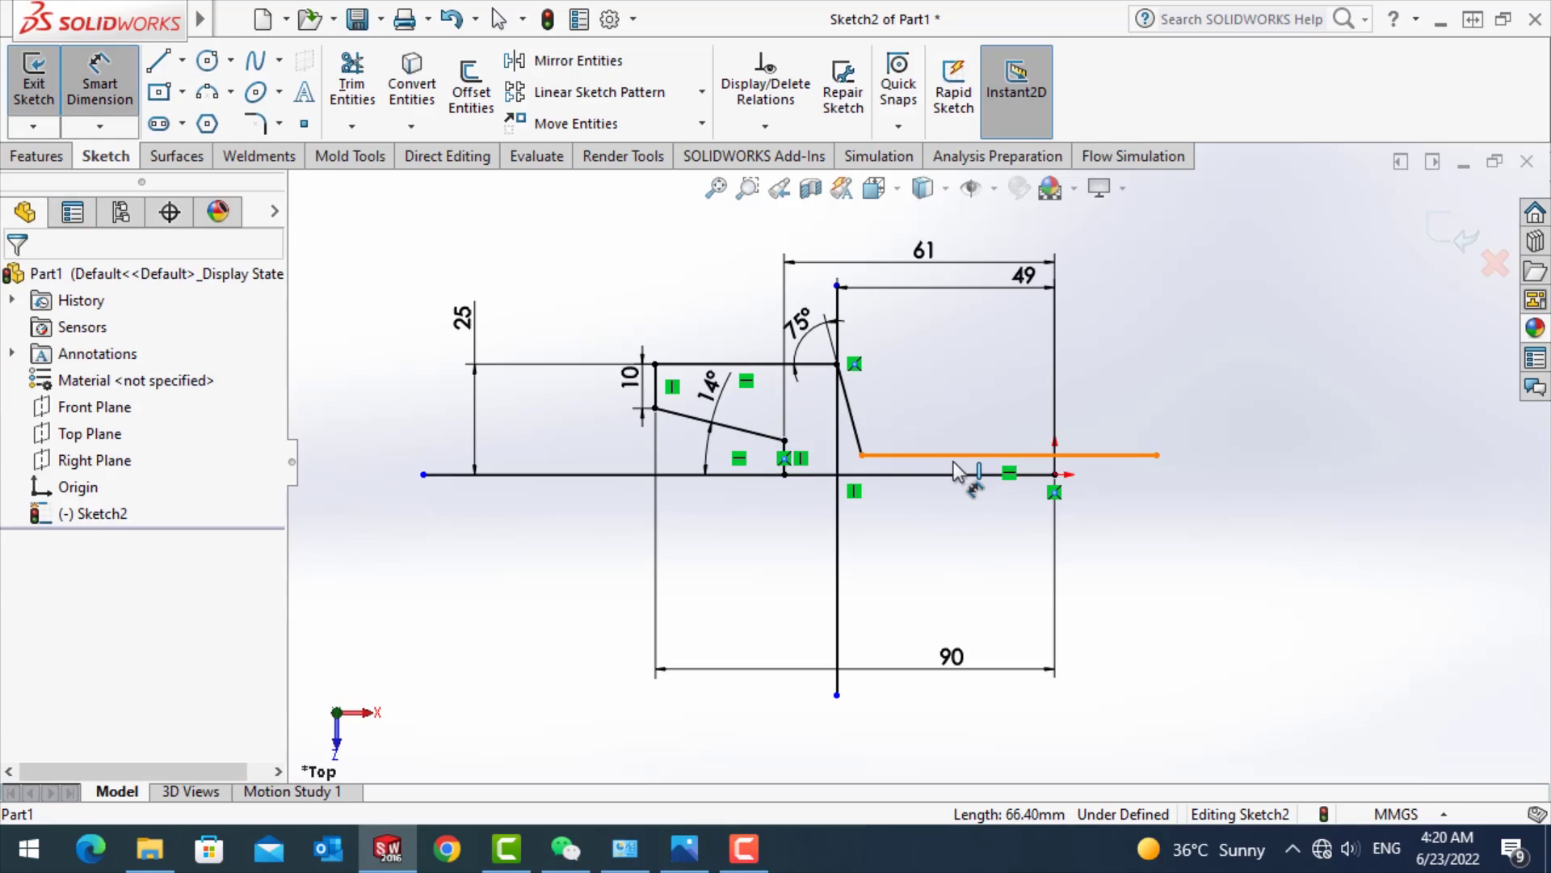
{"action": "left_click", "coordinate": [956, 469]}
{"action": "left_click", "coordinate": [978, 476]}
{"action": "left_click", "coordinate": [1305, 534]}
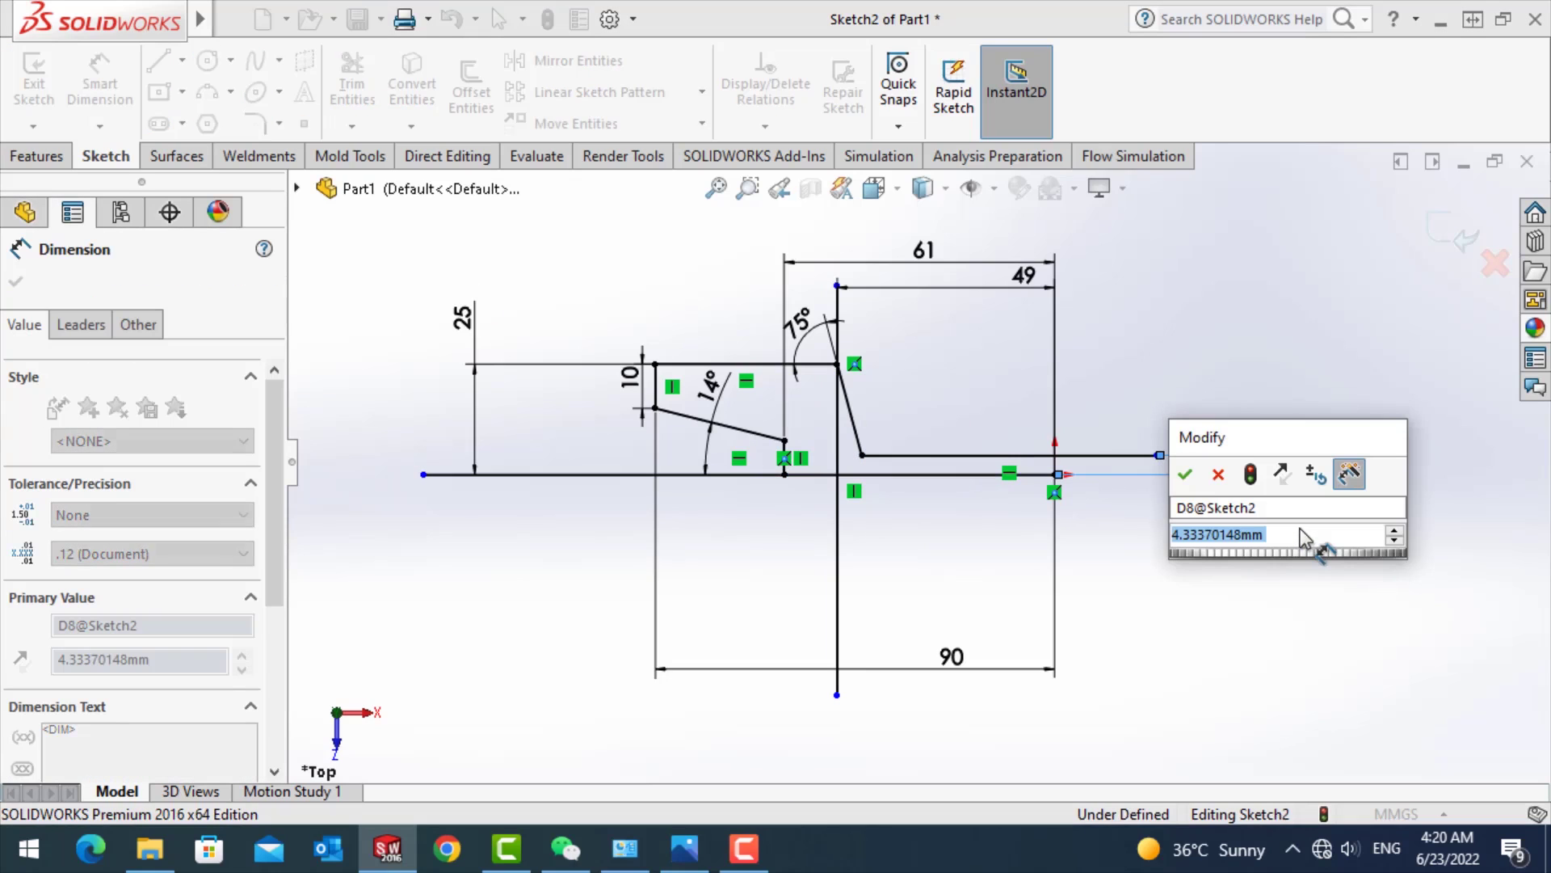
{"action": "type", "text": "10"}
{"action": "key", "text": "Return"}
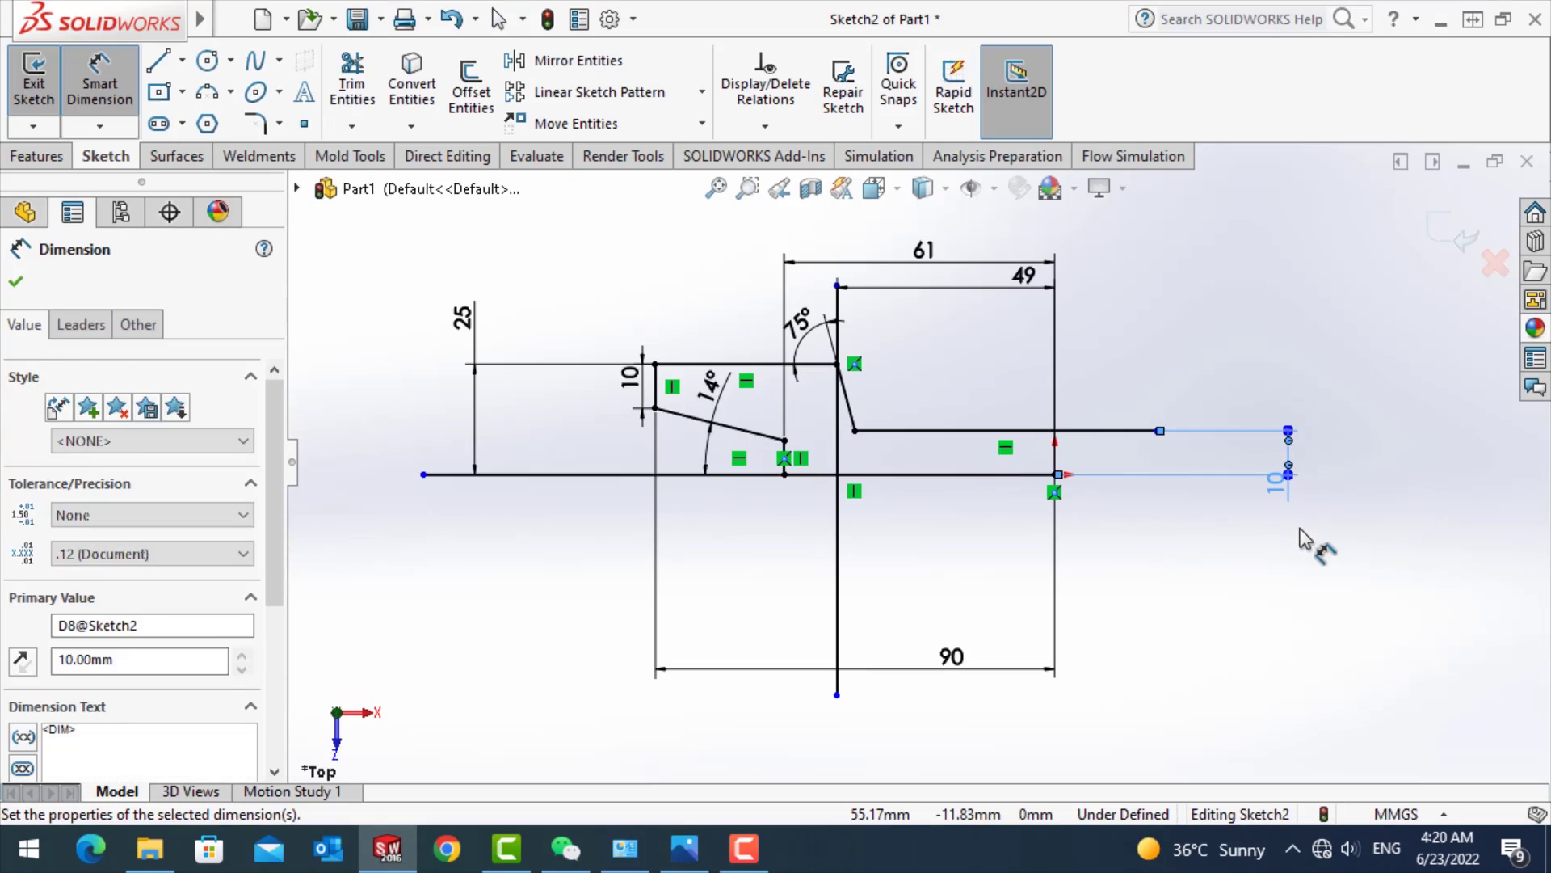
{"action": "key", "text": "Escape"}
- Mirror all profile lines above the baseline, including the long vertical line, about the baseline
{"action": "left_click", "coordinate": [561, 61]}
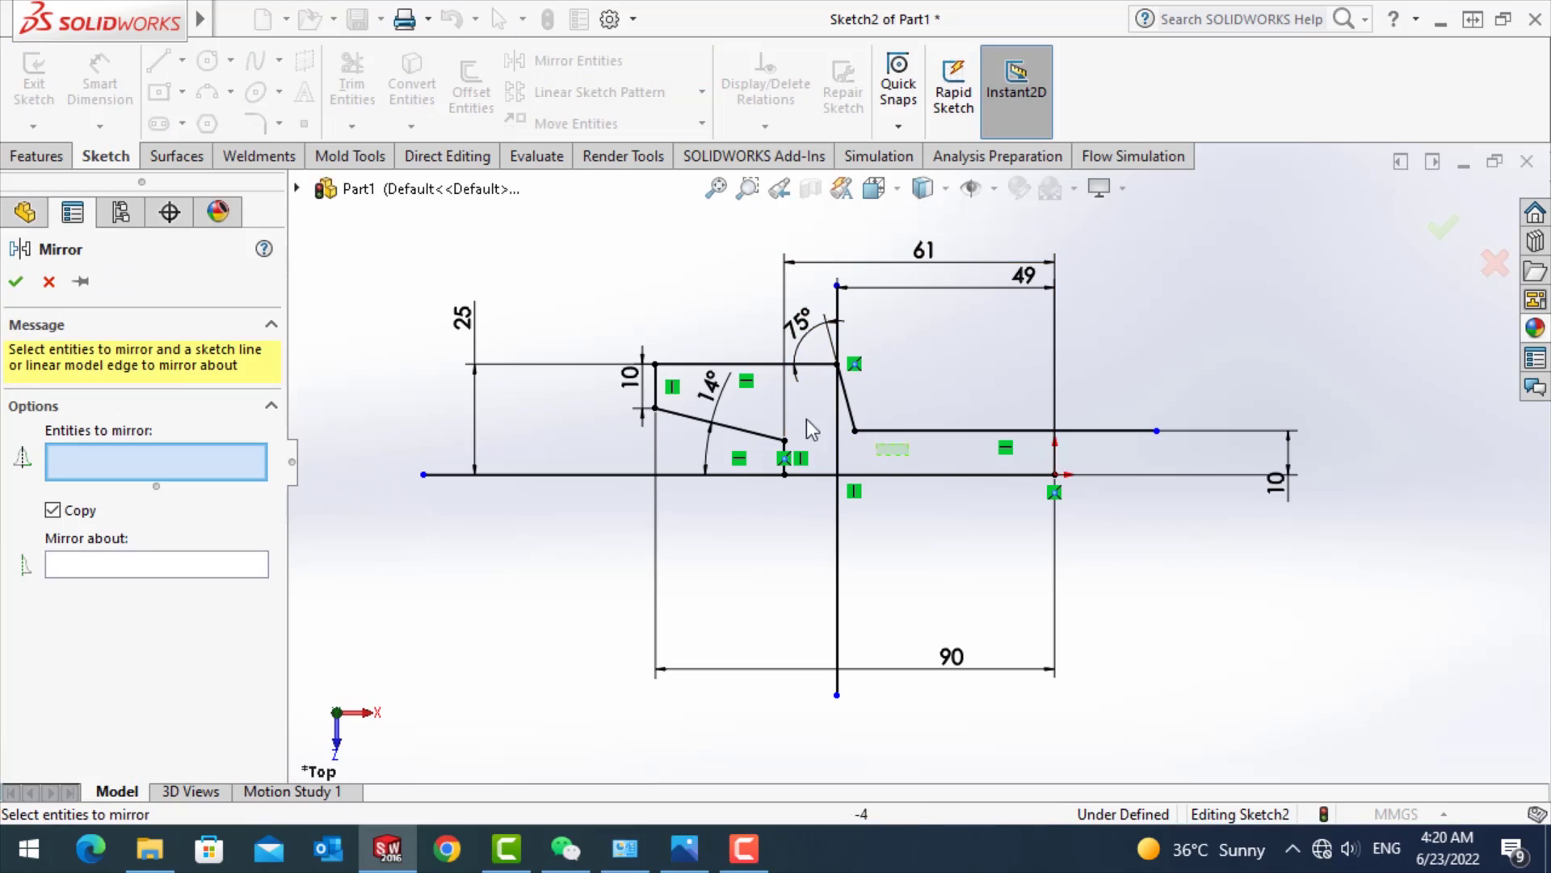
{"action": "left_click_drag", "start_coordinate": [911, 454], "coordinate": [641, 342]}
{"action": "left_click", "coordinate": [234, 685]}
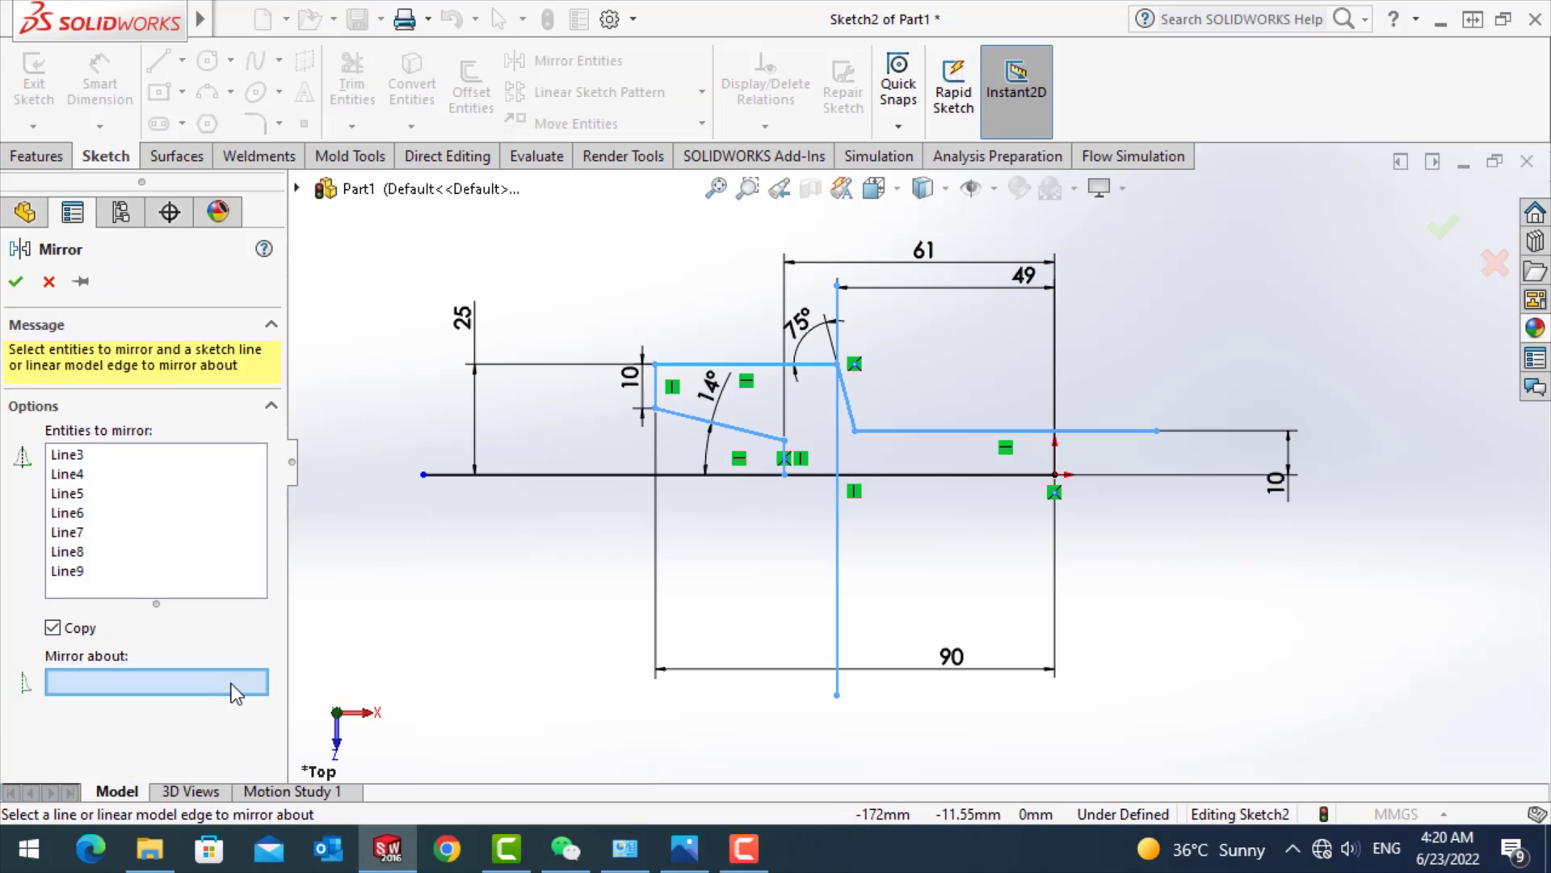
{"action": "left_click", "coordinate": [678, 474]}
{"action": "left_click", "coordinate": [14, 283]}
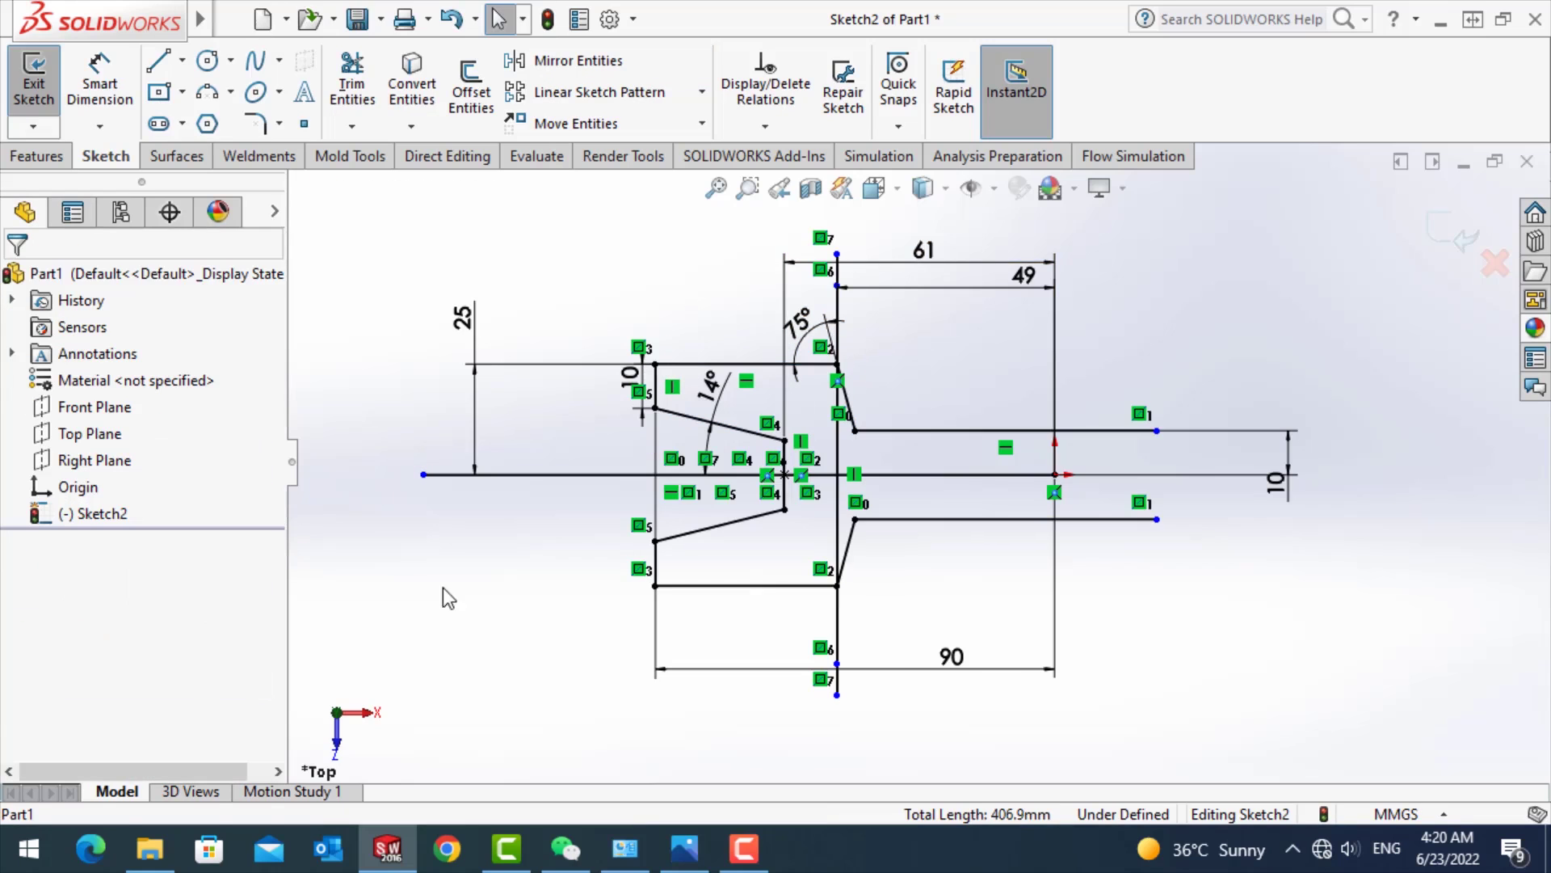
- Fillet the two corners where the steep segments meet the long horizontal lines with a 5 mm radius
{"action": "scroll", "coordinate": [918, 452], "scroll_direction": "down", "scroll_amount": 1}
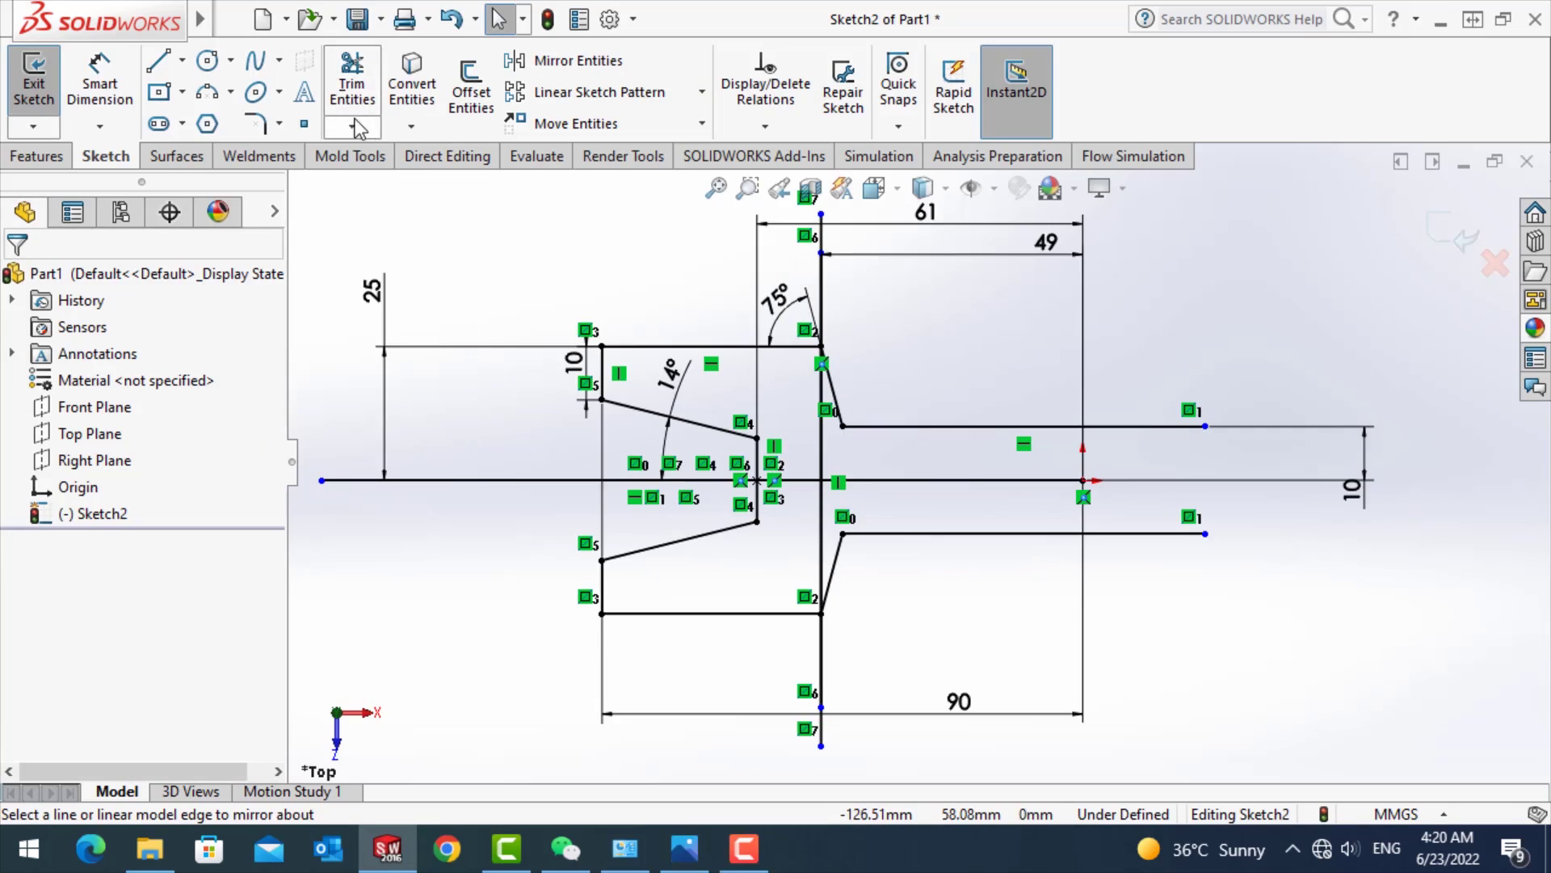
{"action": "left_click", "coordinate": [257, 123]}
{"action": "left_click", "coordinate": [842, 425]}
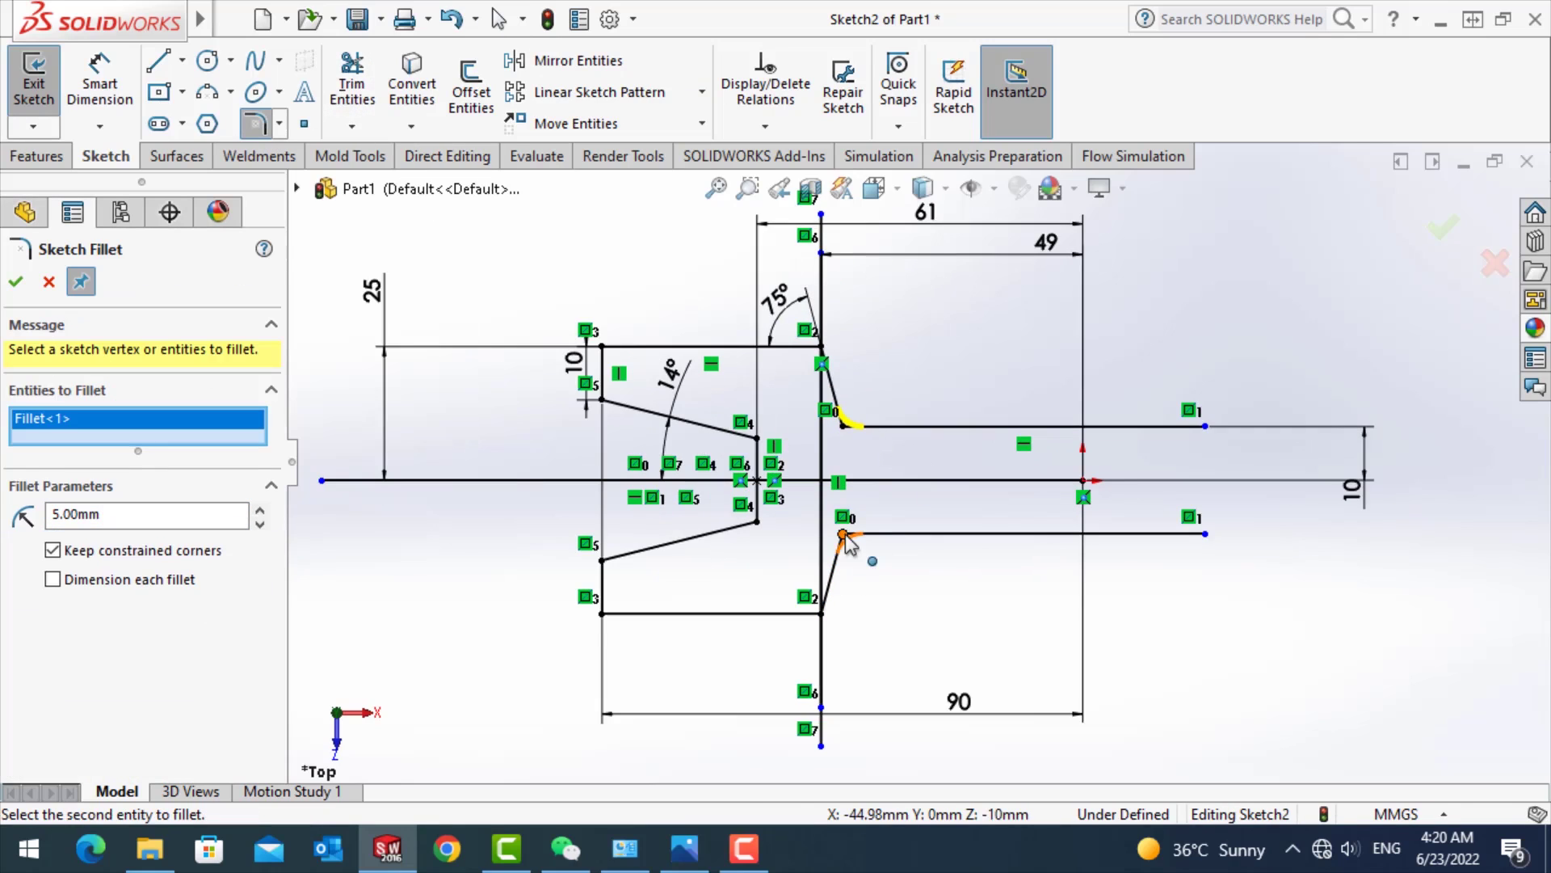
{"action": "left_click", "coordinate": [843, 535]}
{"action": "left_click", "coordinate": [15, 281]}
{"action": "left_click", "coordinate": [14, 281]}
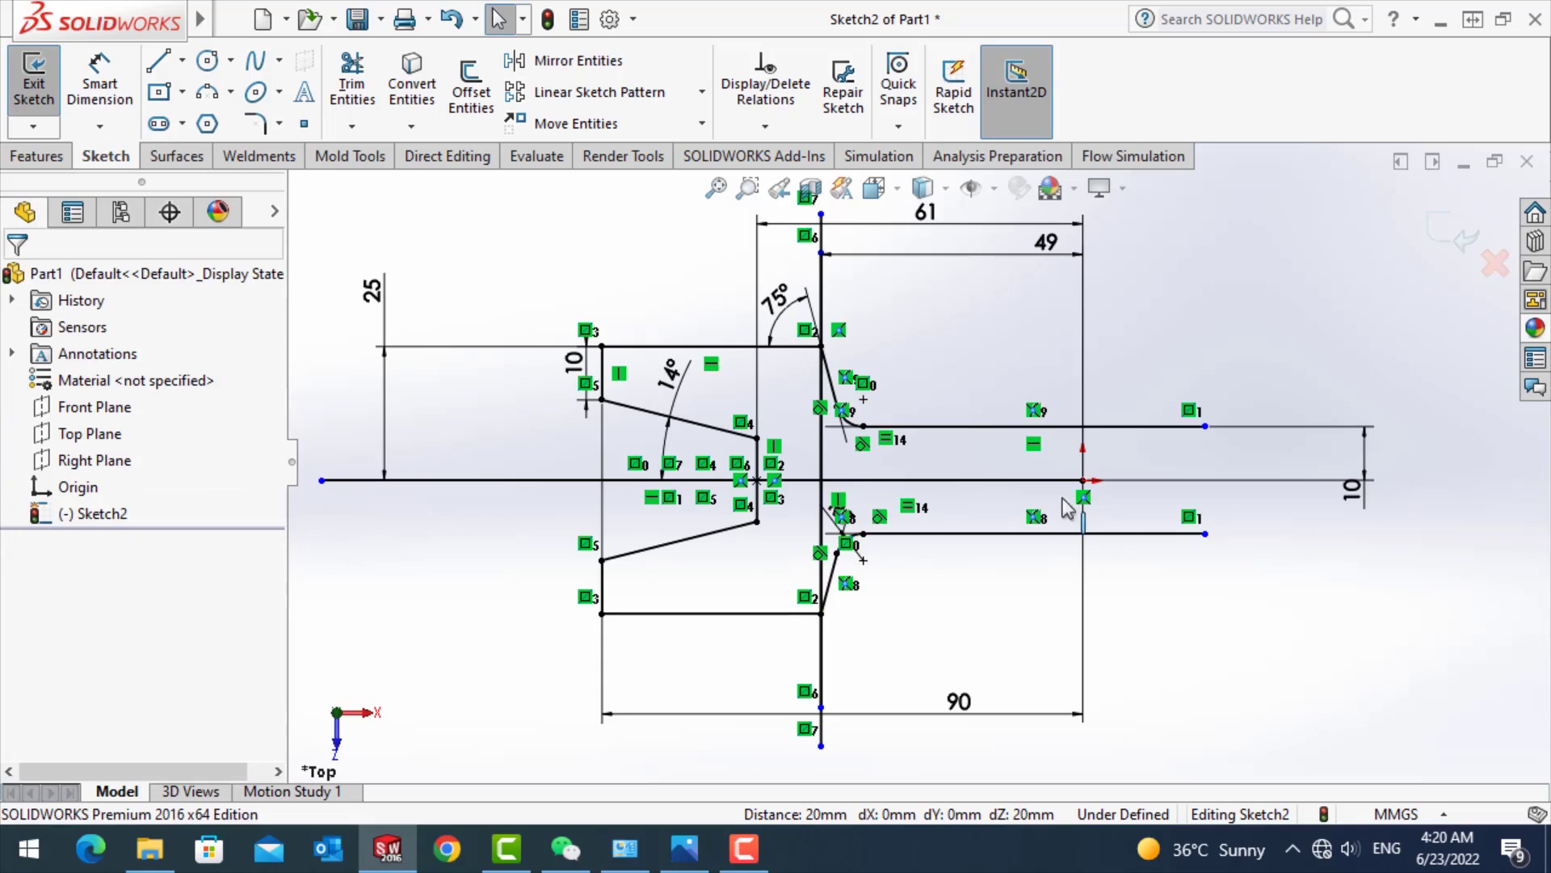
- Draw a circle centred on the origin with a radius of 19 mm
{"action": "left_click", "coordinate": [205, 61]}
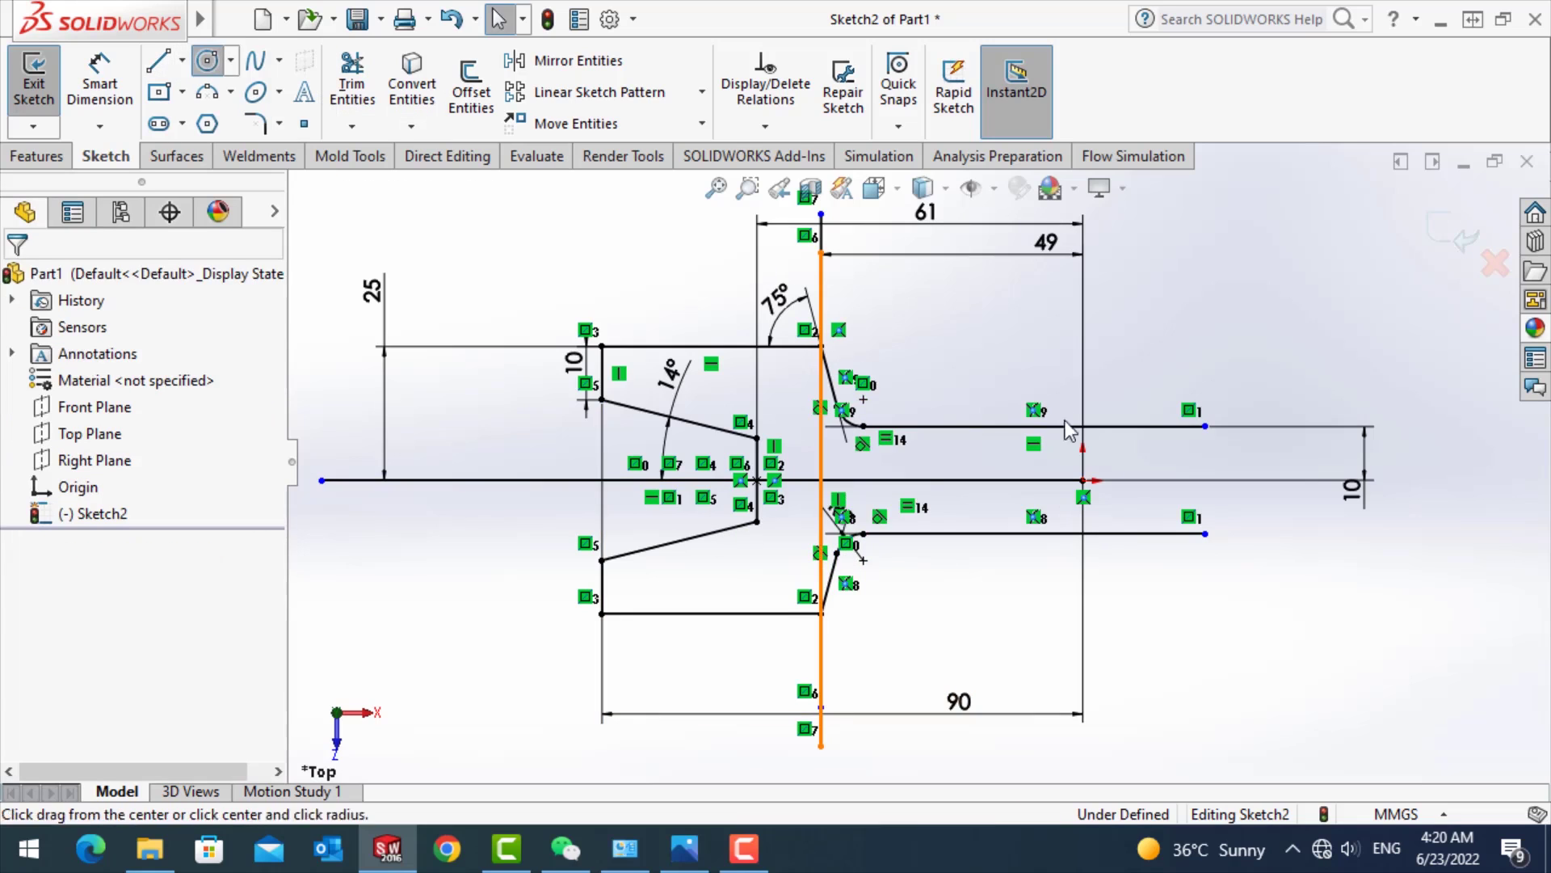
{"action": "left_click", "coordinate": [1082, 480]}
{"action": "left_click", "coordinate": [1118, 593]}
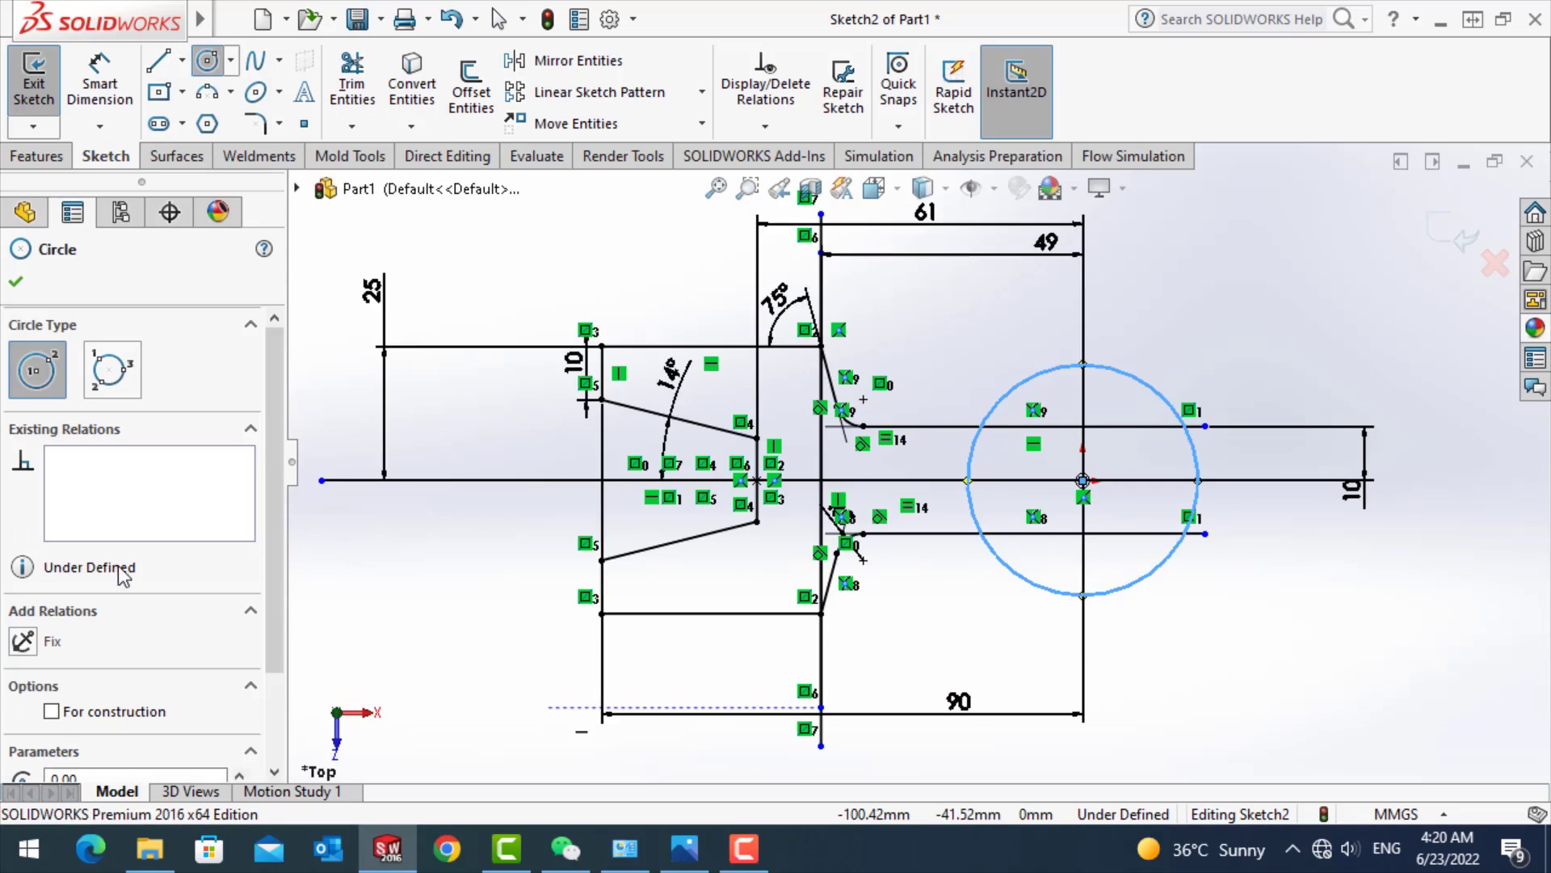
{"action": "scroll", "coordinate": [266, 614], "scroll_direction": "down", "scroll_amount": 3}
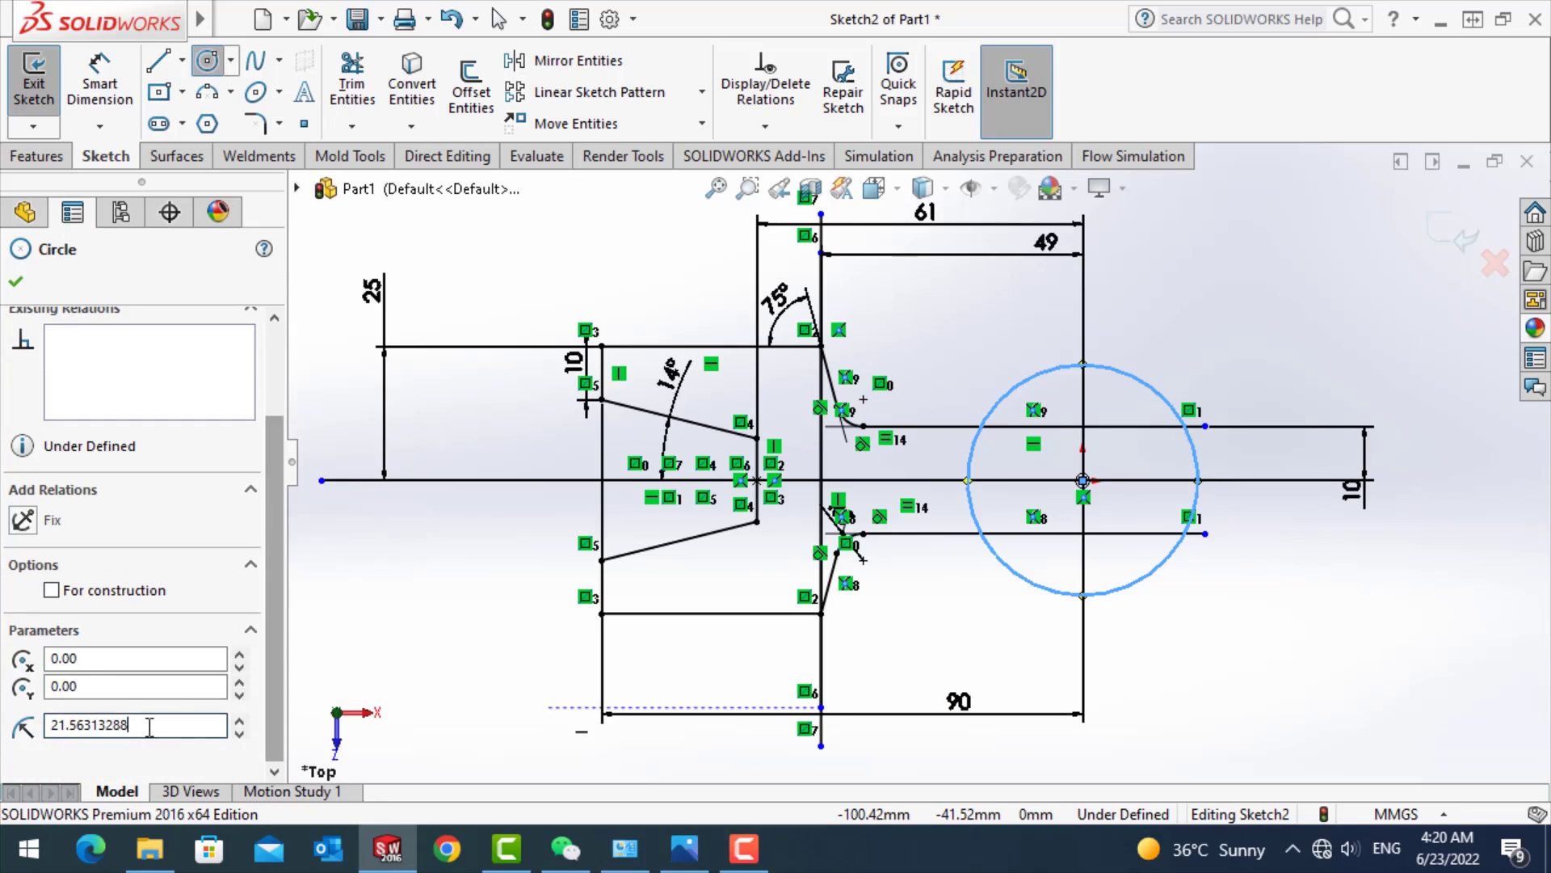
{"action": "key", "text": "Return"}
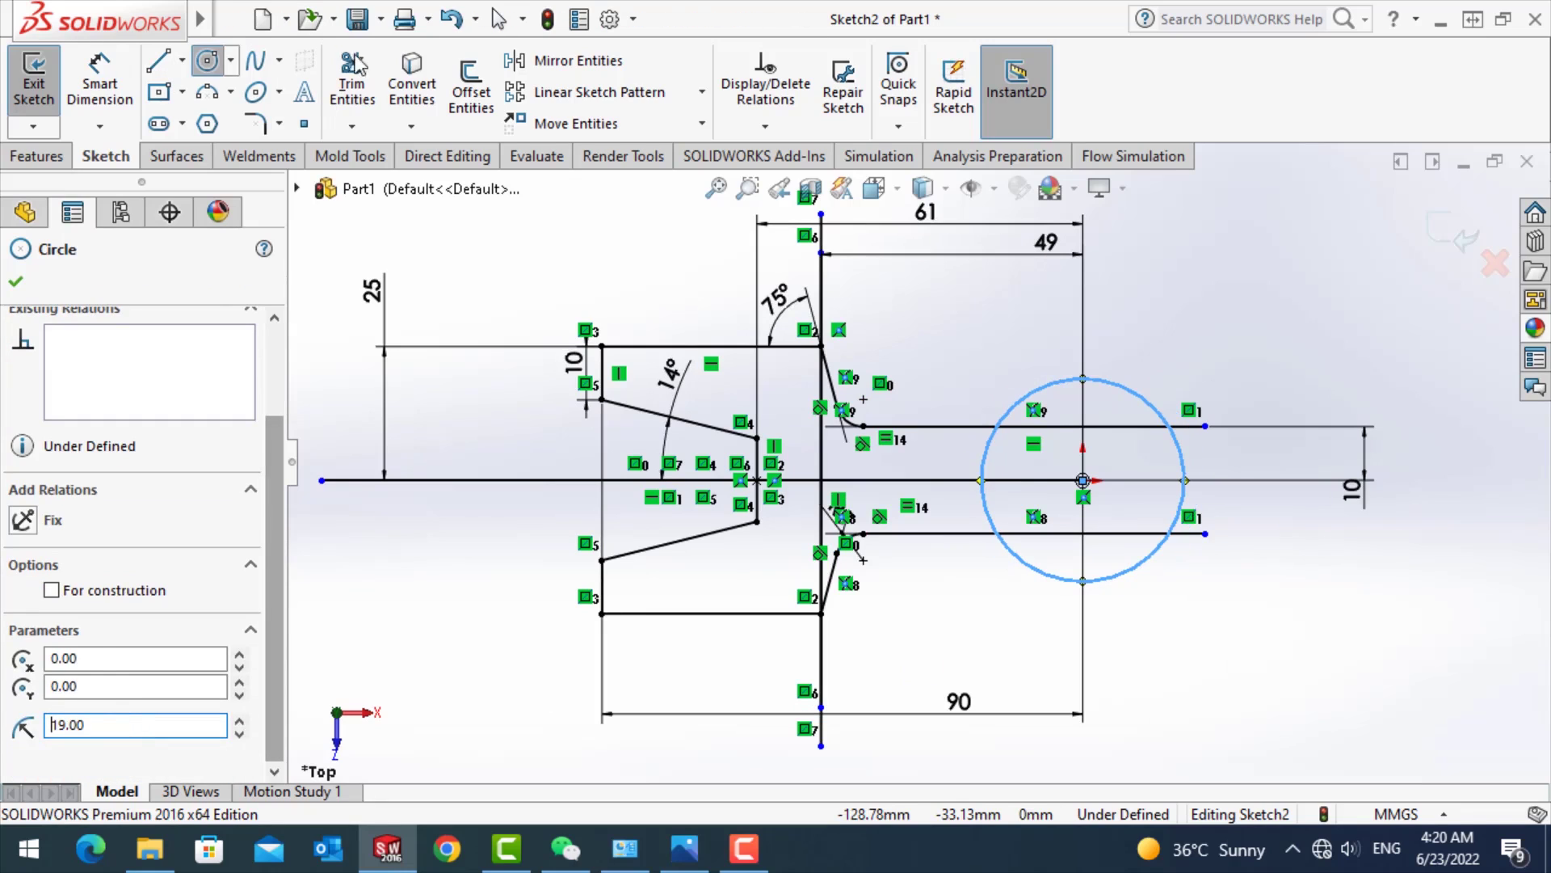
- Trim away the parts of the two long horizontal lines that lie inside the circle
{"action": "left_click", "coordinate": [352, 81]}
{"action": "left_click", "coordinate": [1113, 428]}
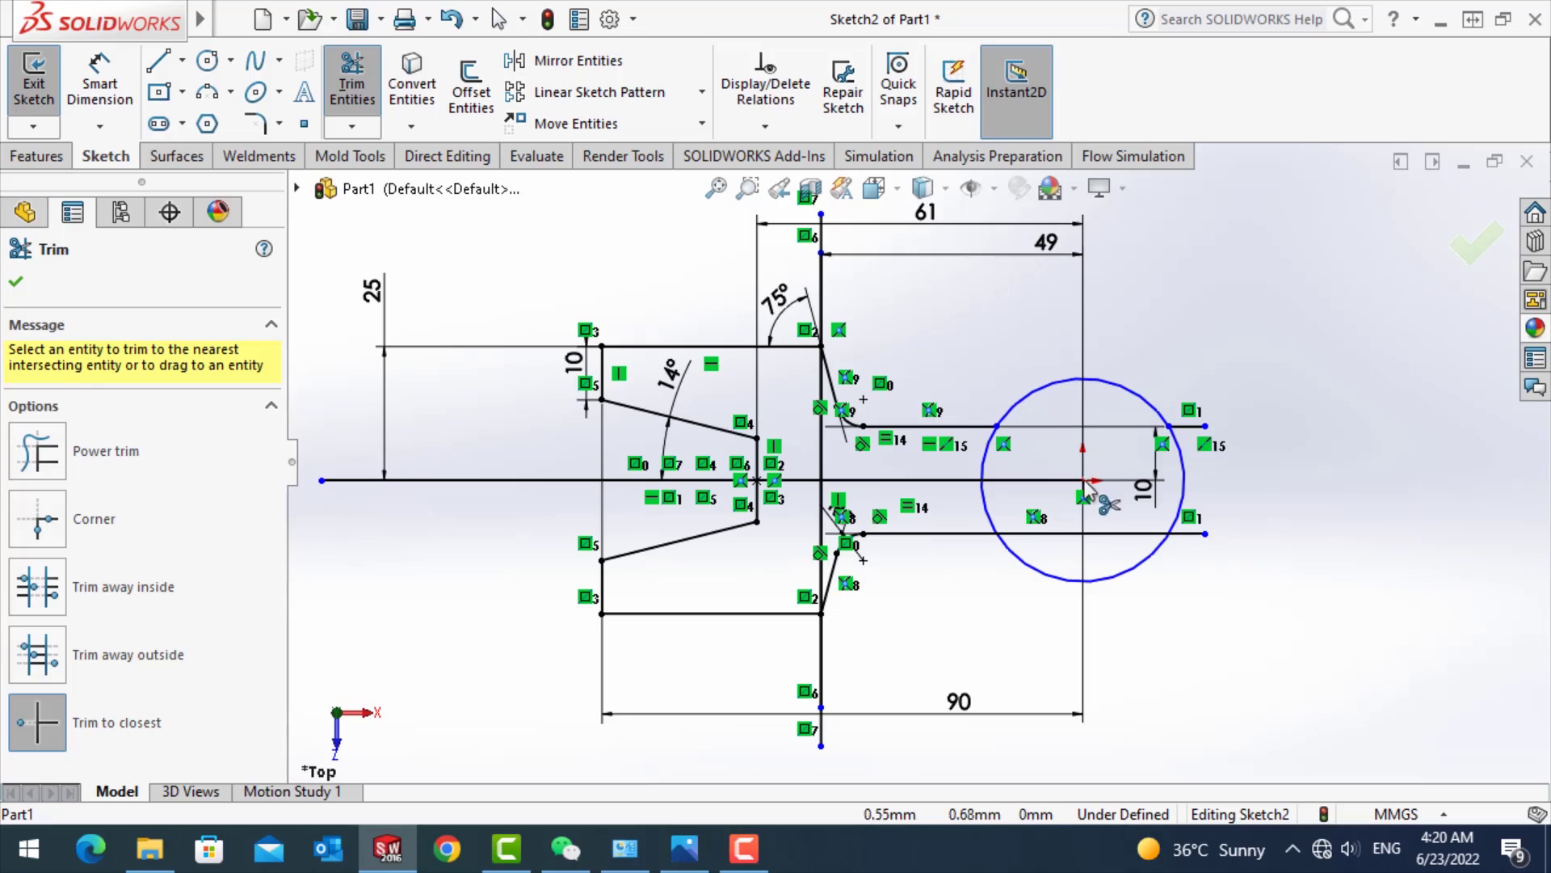
{"action": "left_click", "coordinate": [1061, 535]}
{"action": "key", "text": "Escape"}
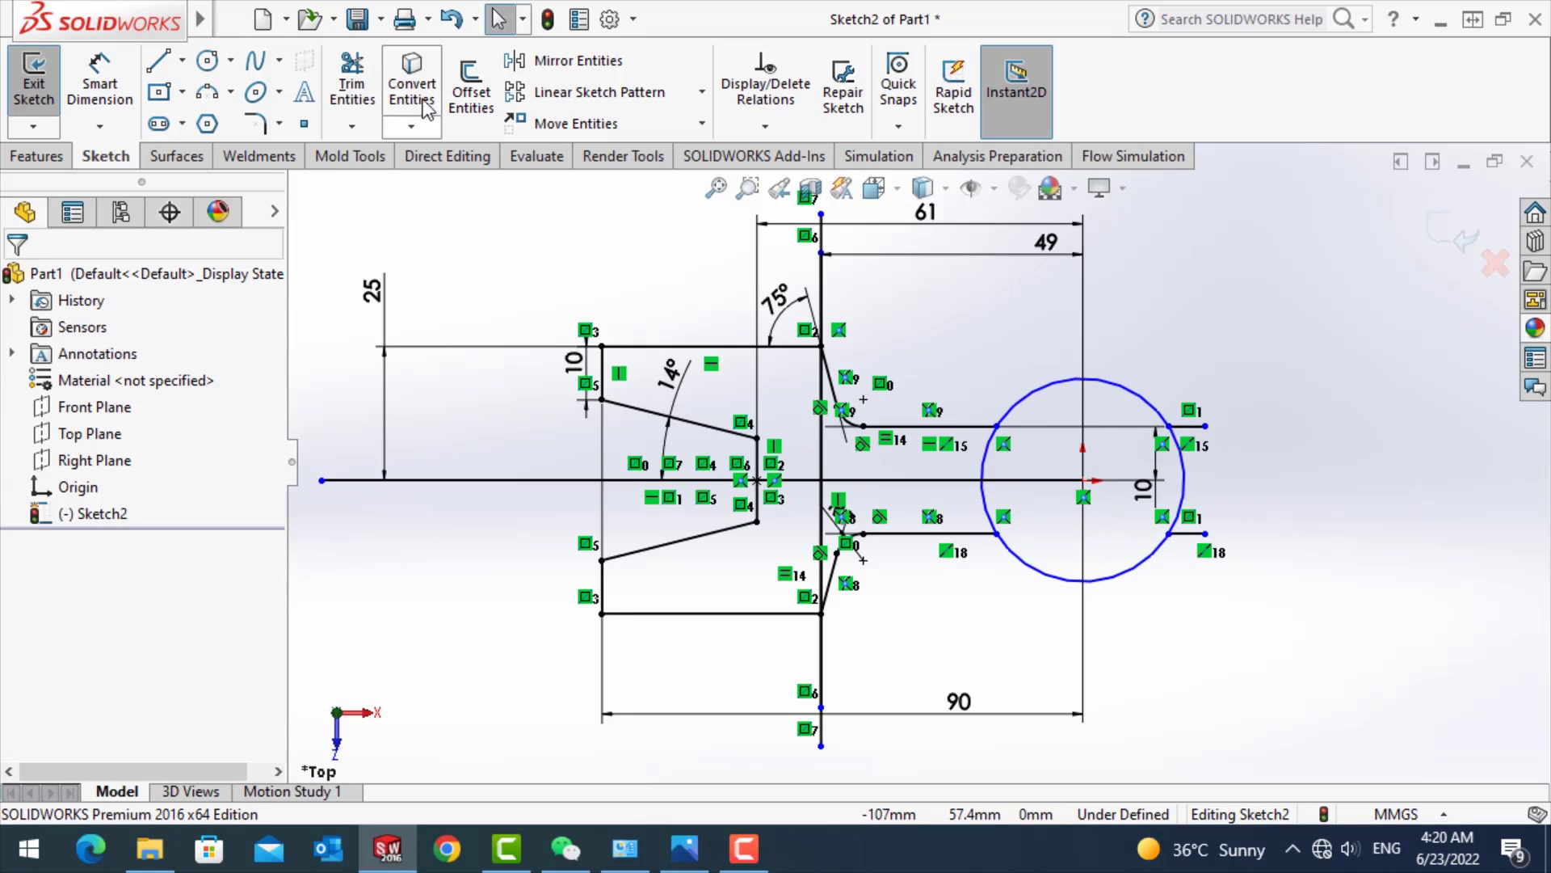
- Trim away the circle's two side arcs between the horizontal lines, keeping its upper and lower arcs
{"action": "key", "text": "Return"}
{"action": "left_click", "coordinate": [985, 472]}
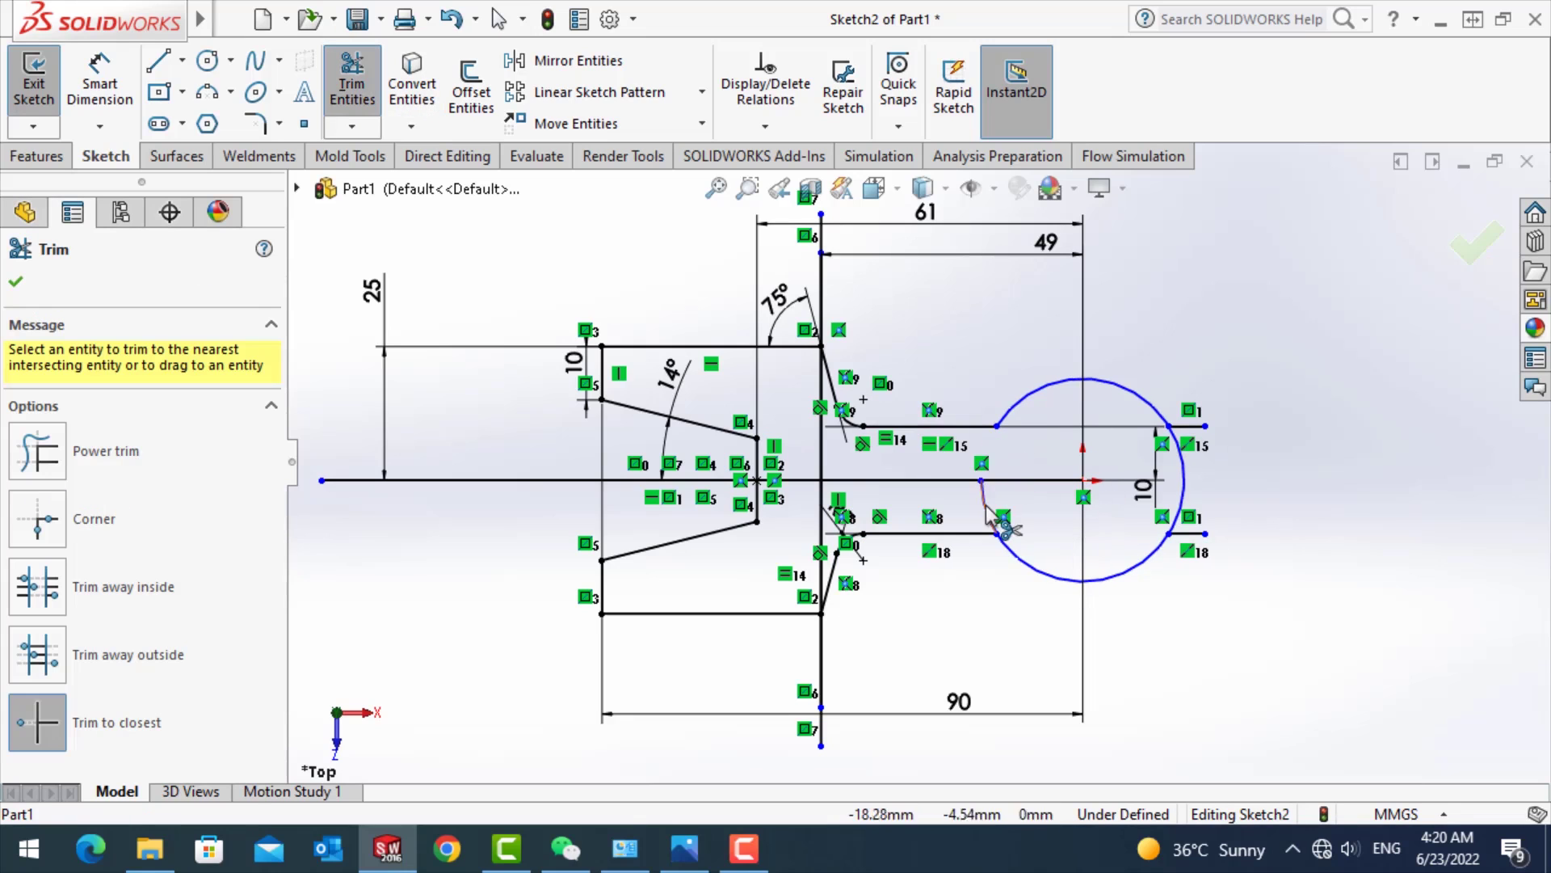
{"action": "key", "text": "Escape"}
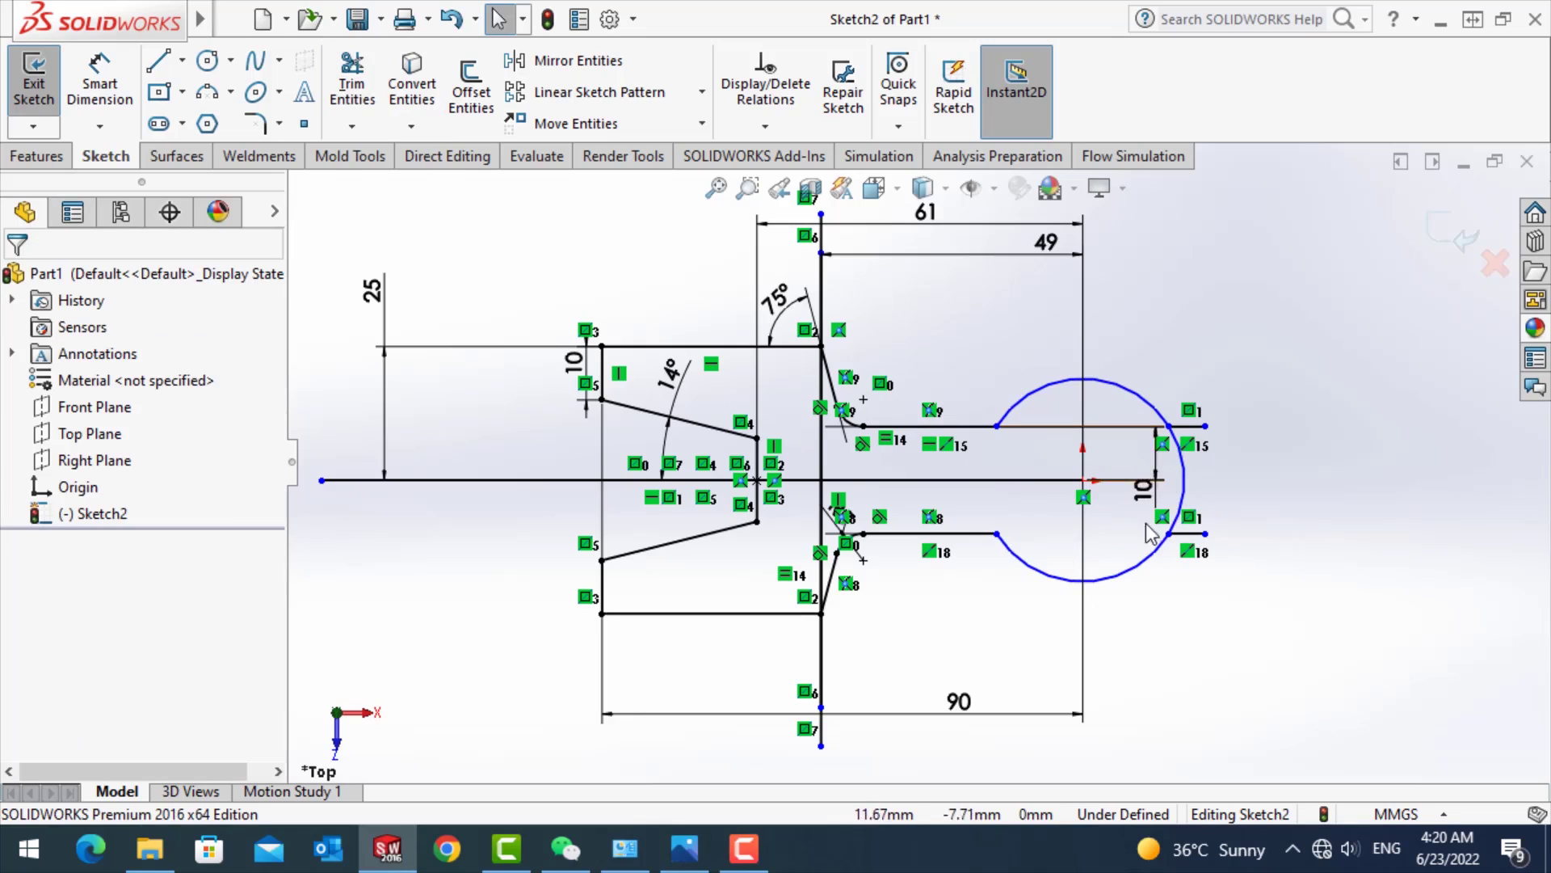
{"action": "left_click", "coordinate": [352, 80]}
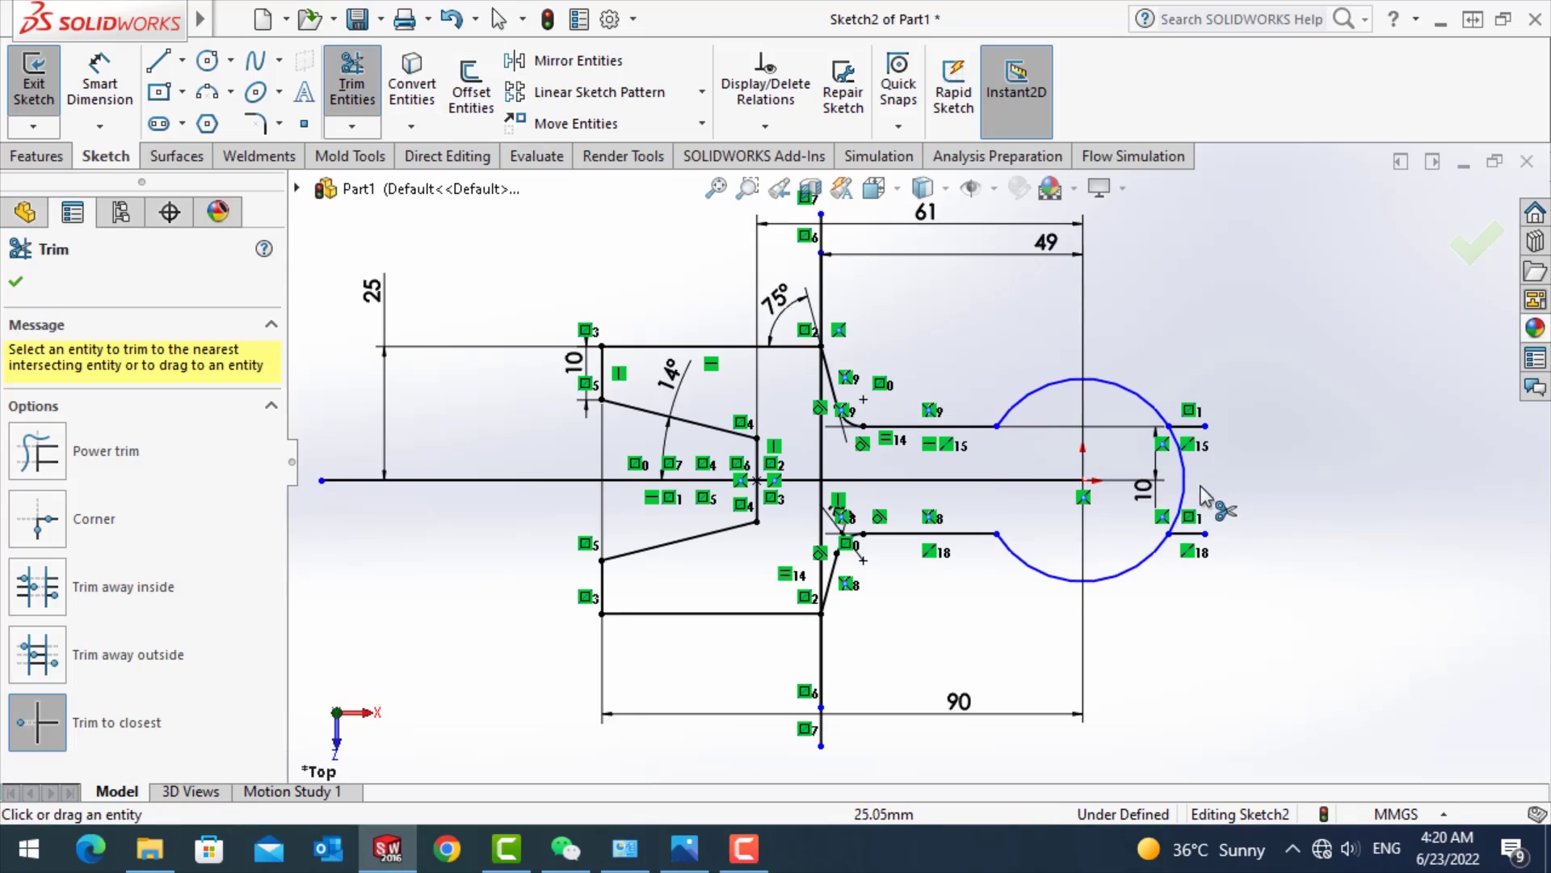
{"action": "left_click", "coordinate": [1168, 497]}
- Draw a second circle centred on the origin with a radius of 6.5 mm
{"action": "left_click", "coordinate": [208, 62]}
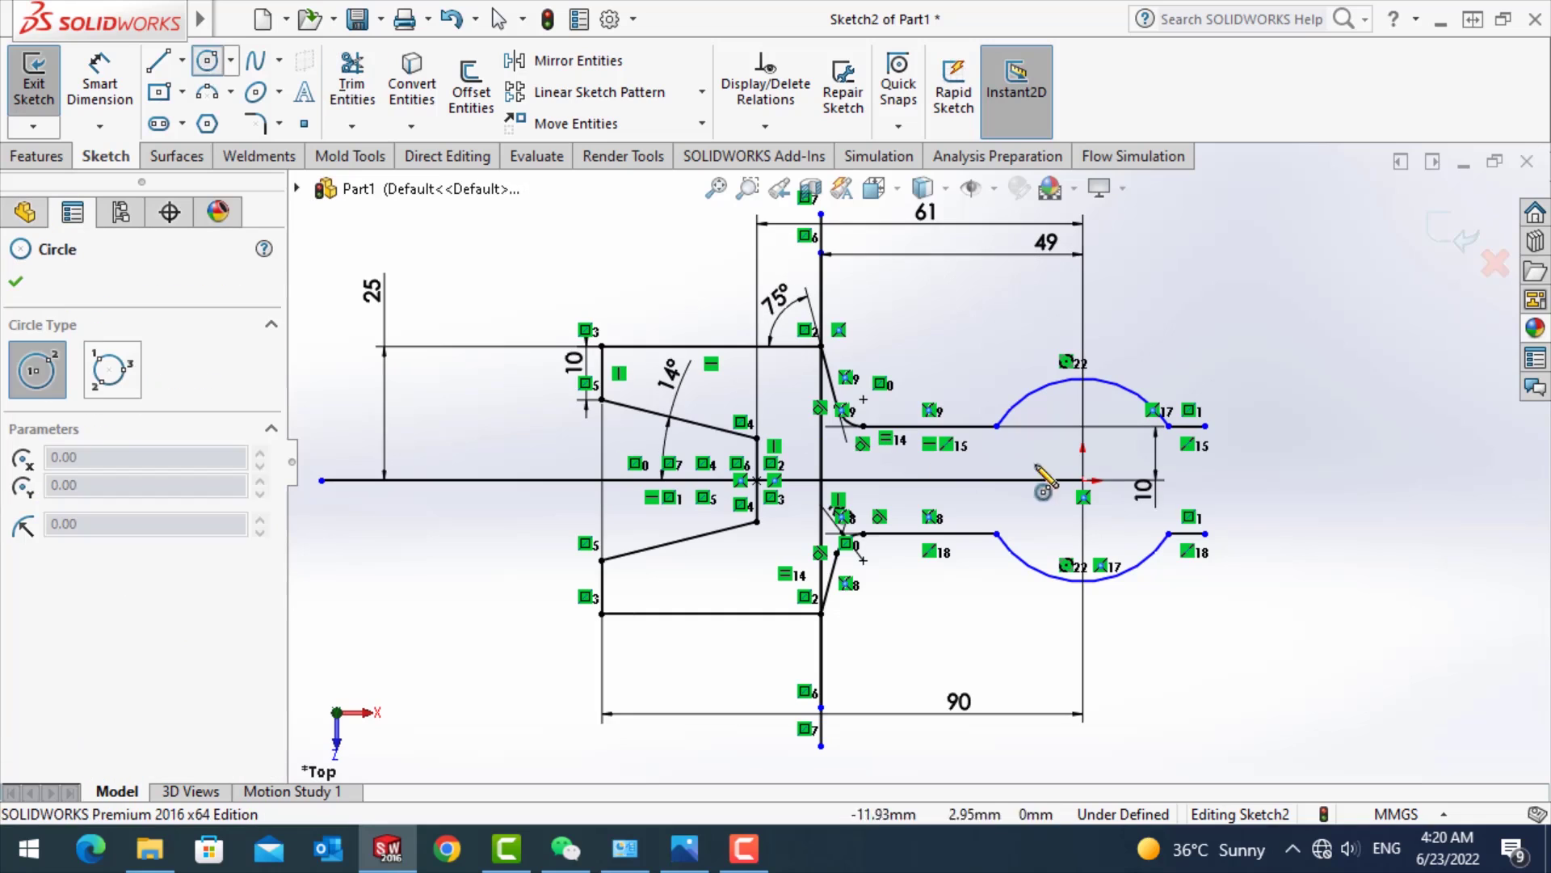
{"action": "left_click", "coordinate": [1083, 480]}
{"action": "left_click", "coordinate": [1125, 480]}
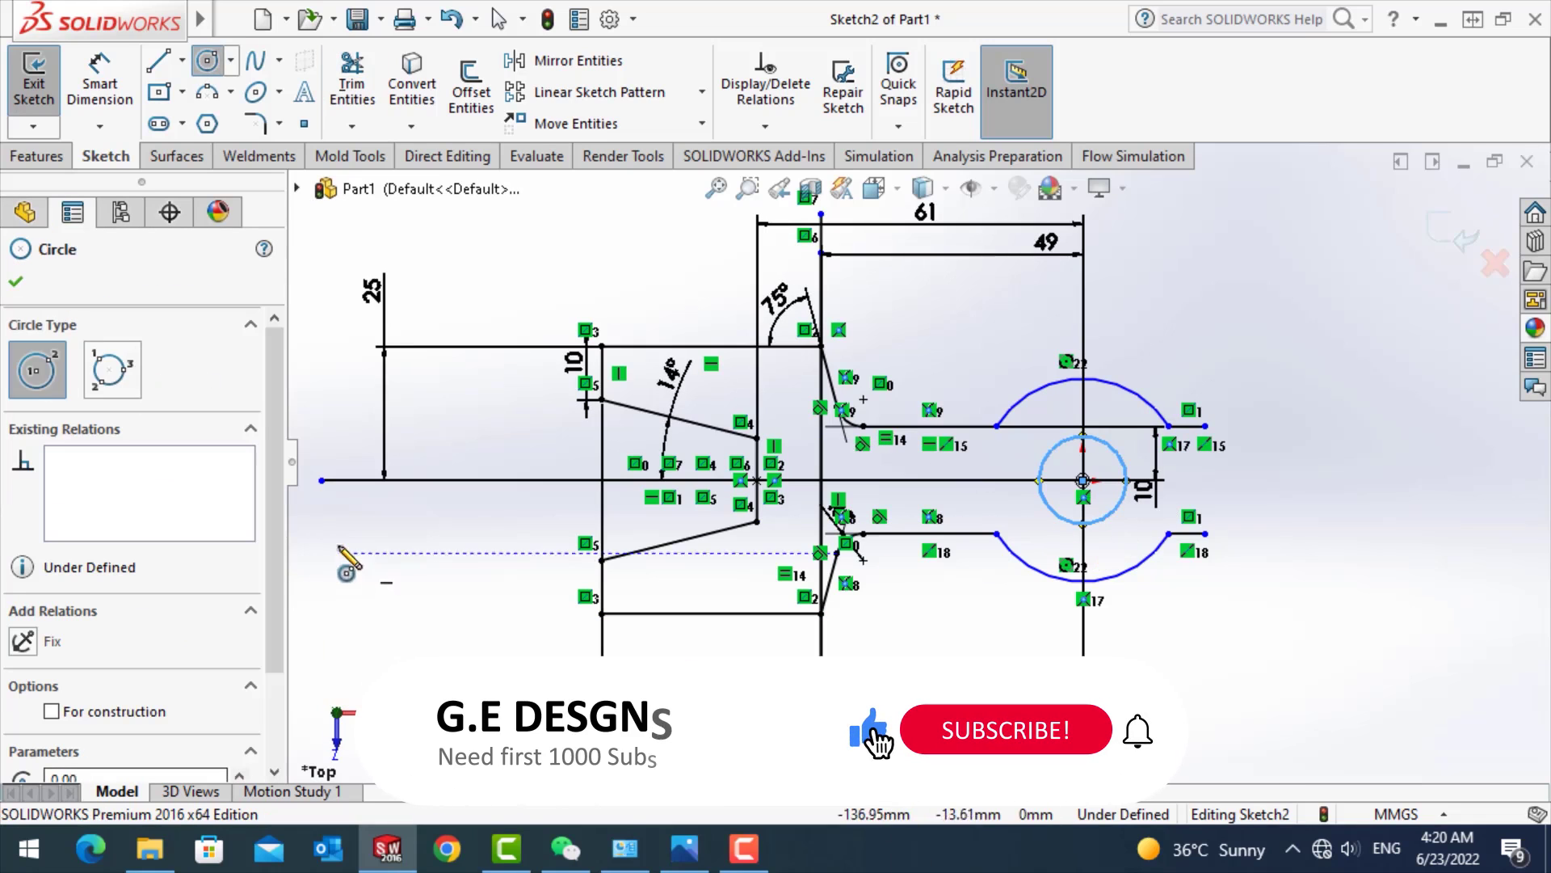
{"action": "scroll", "coordinate": [210, 760], "scroll_direction": "down", "scroll_amount": 2}
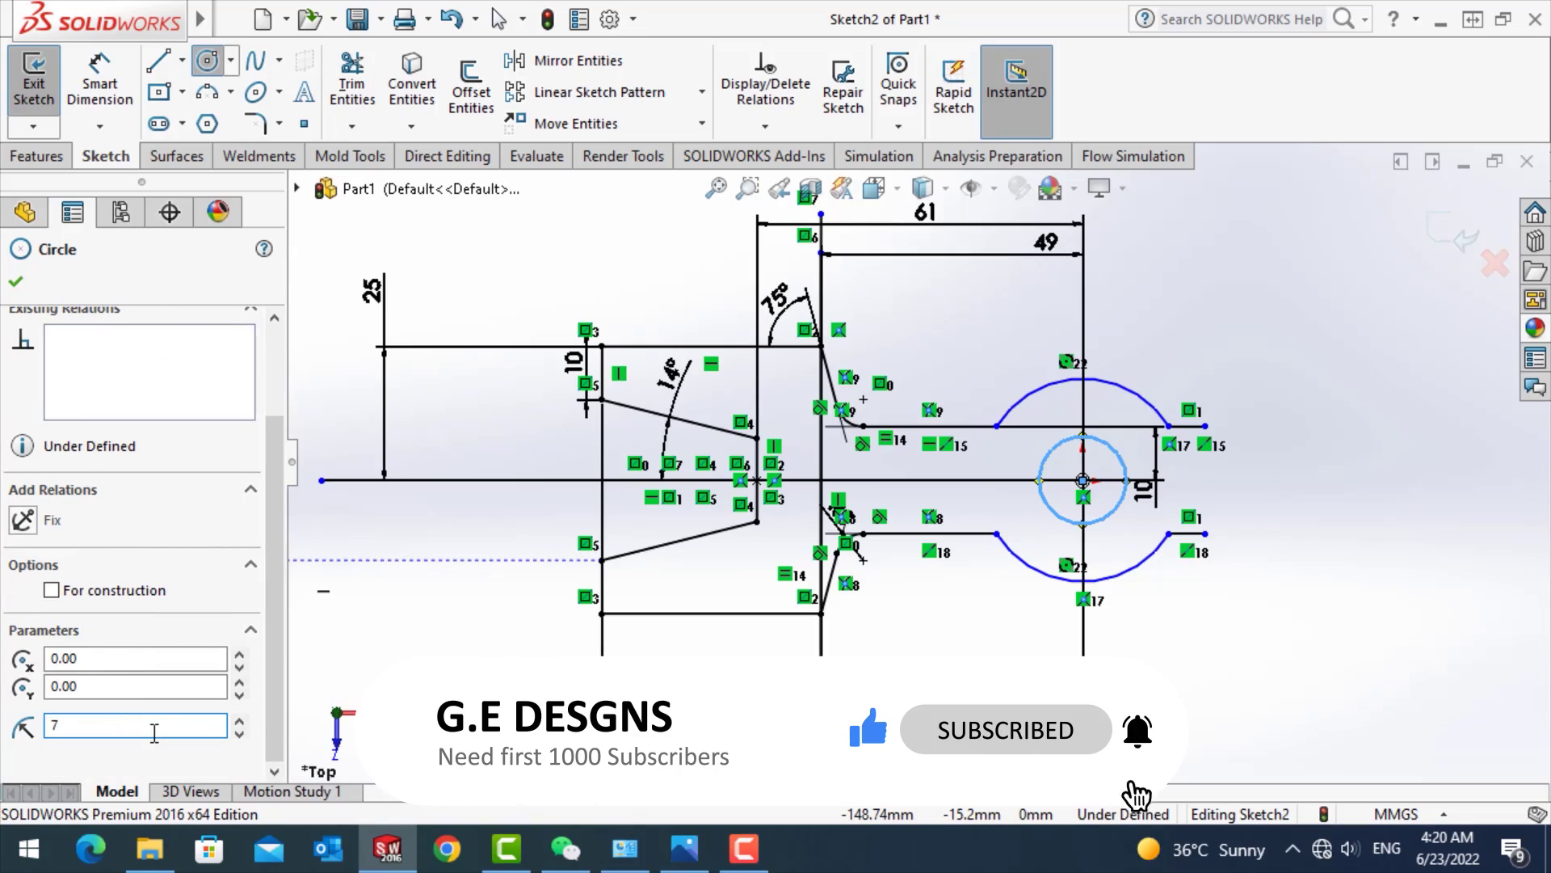
{"action": "left_click", "coordinate": [153, 732]}
{"action": "type", "text": "6.5"}
{"action": "key", "text": "Return"}
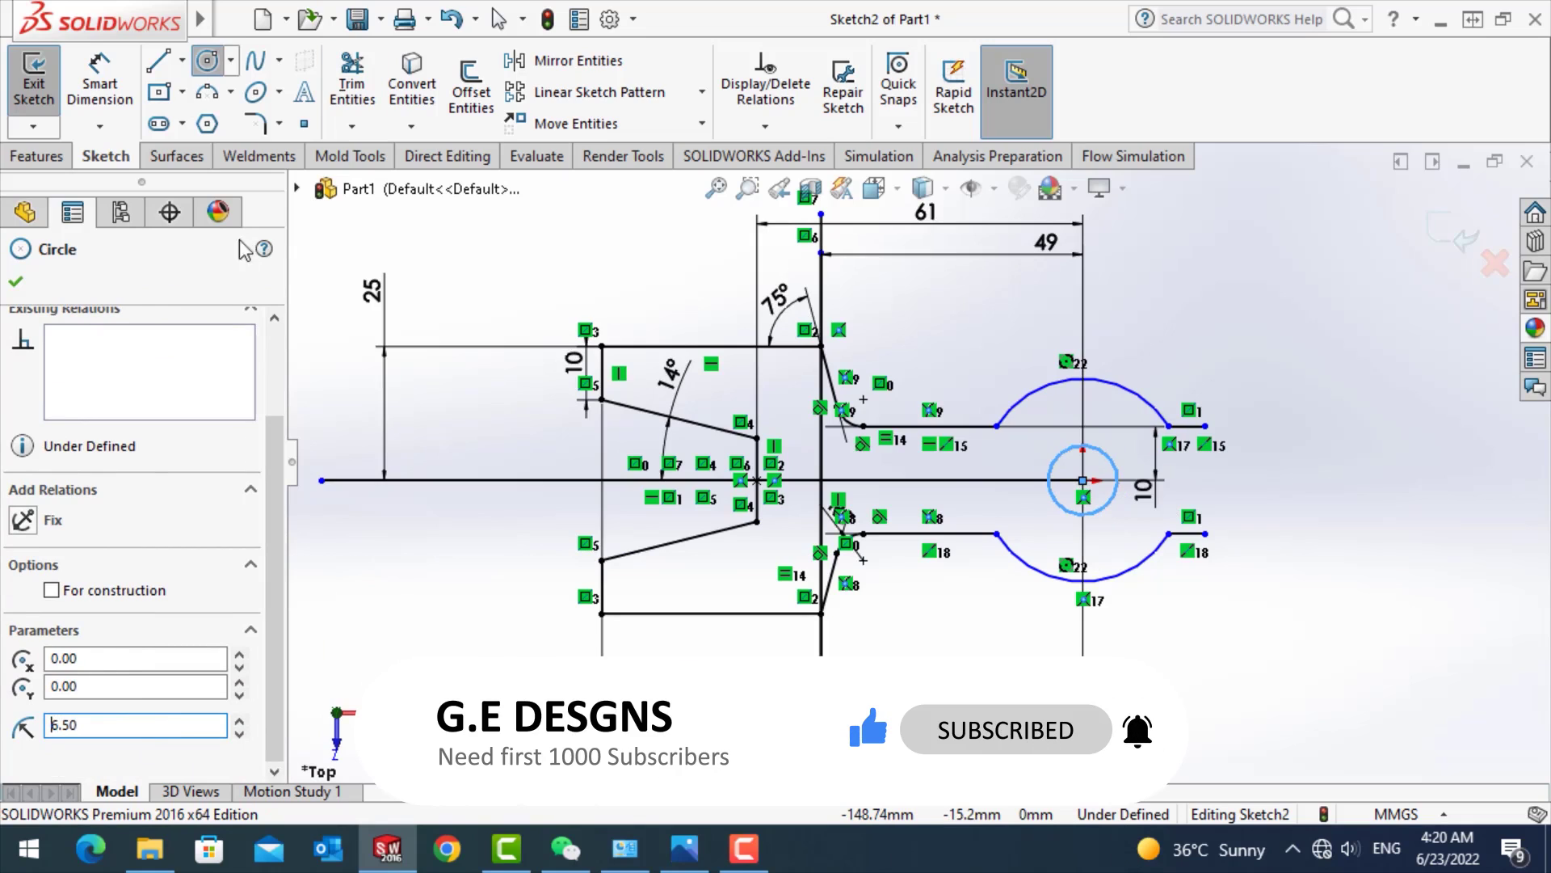
- Dimension the upper arc's radius as 19 mm and the small circle's diameter as 13 mm
{"action": "left_click", "coordinate": [99, 83]}
{"action": "left_click", "coordinate": [1151, 406]}
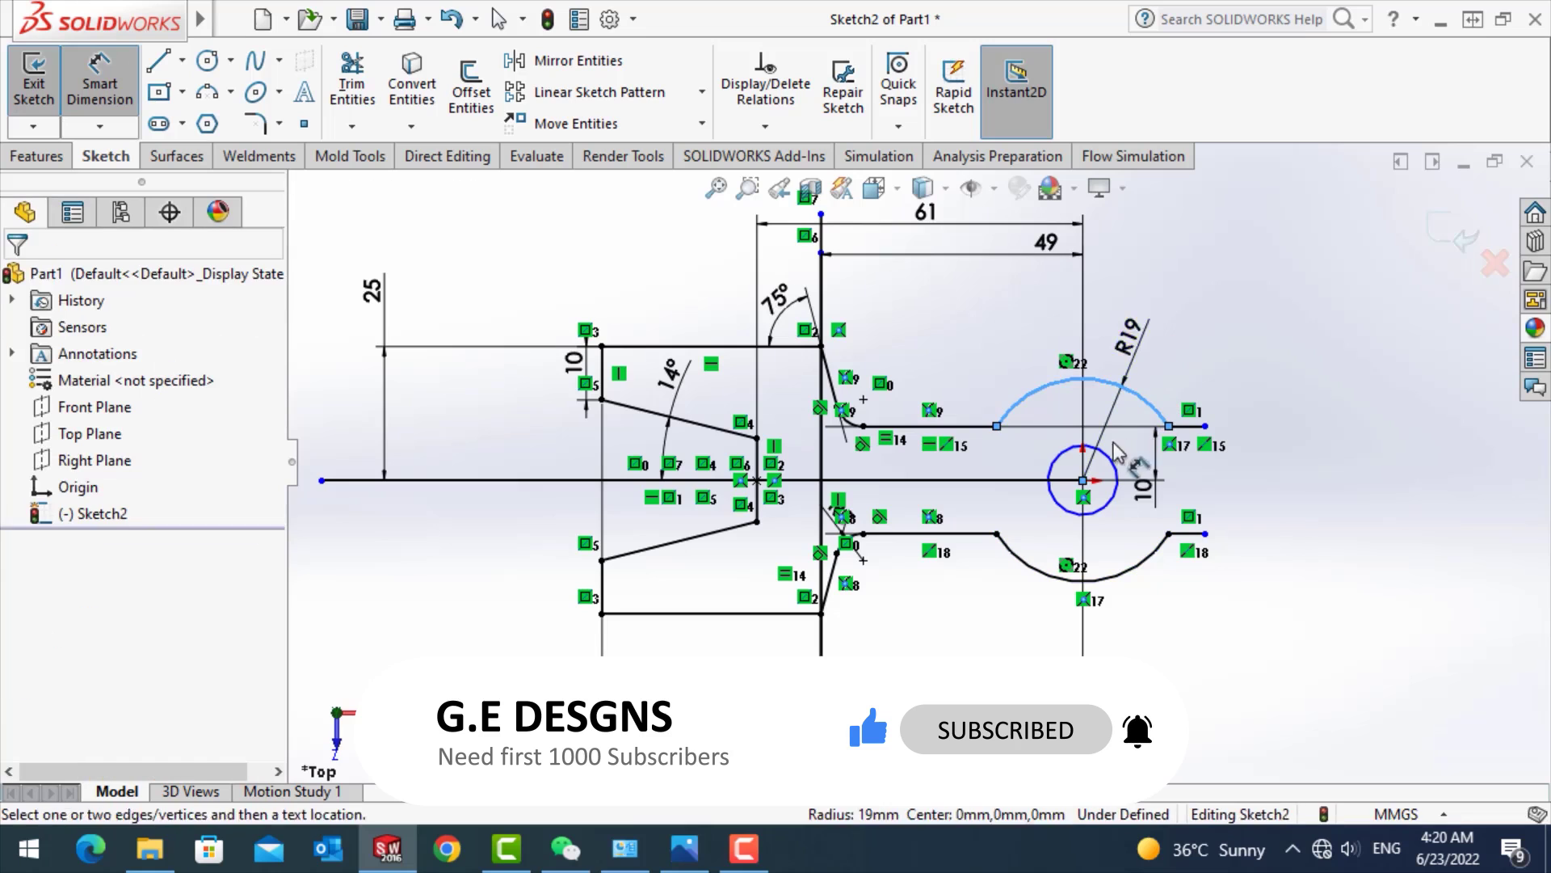
{"action": "left_click", "coordinate": [1117, 452]}
{"action": "left_click", "coordinate": [1040, 338]}
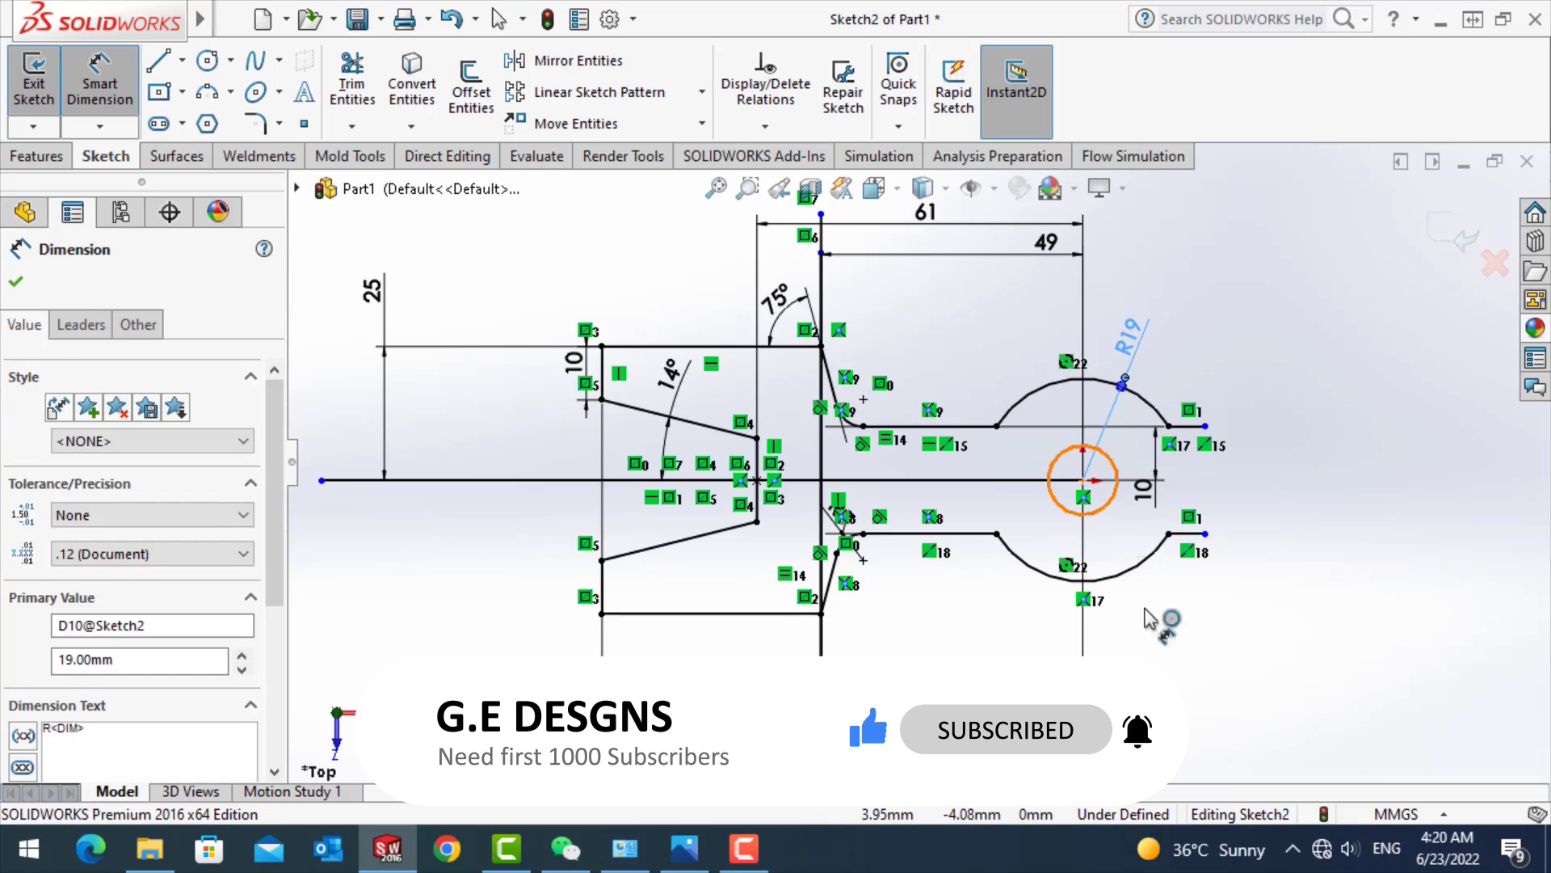
{"action": "left_click", "coordinate": [1108, 505]}
{"action": "left_click", "coordinate": [1155, 646]}
{"action": "key", "text": "Return"}
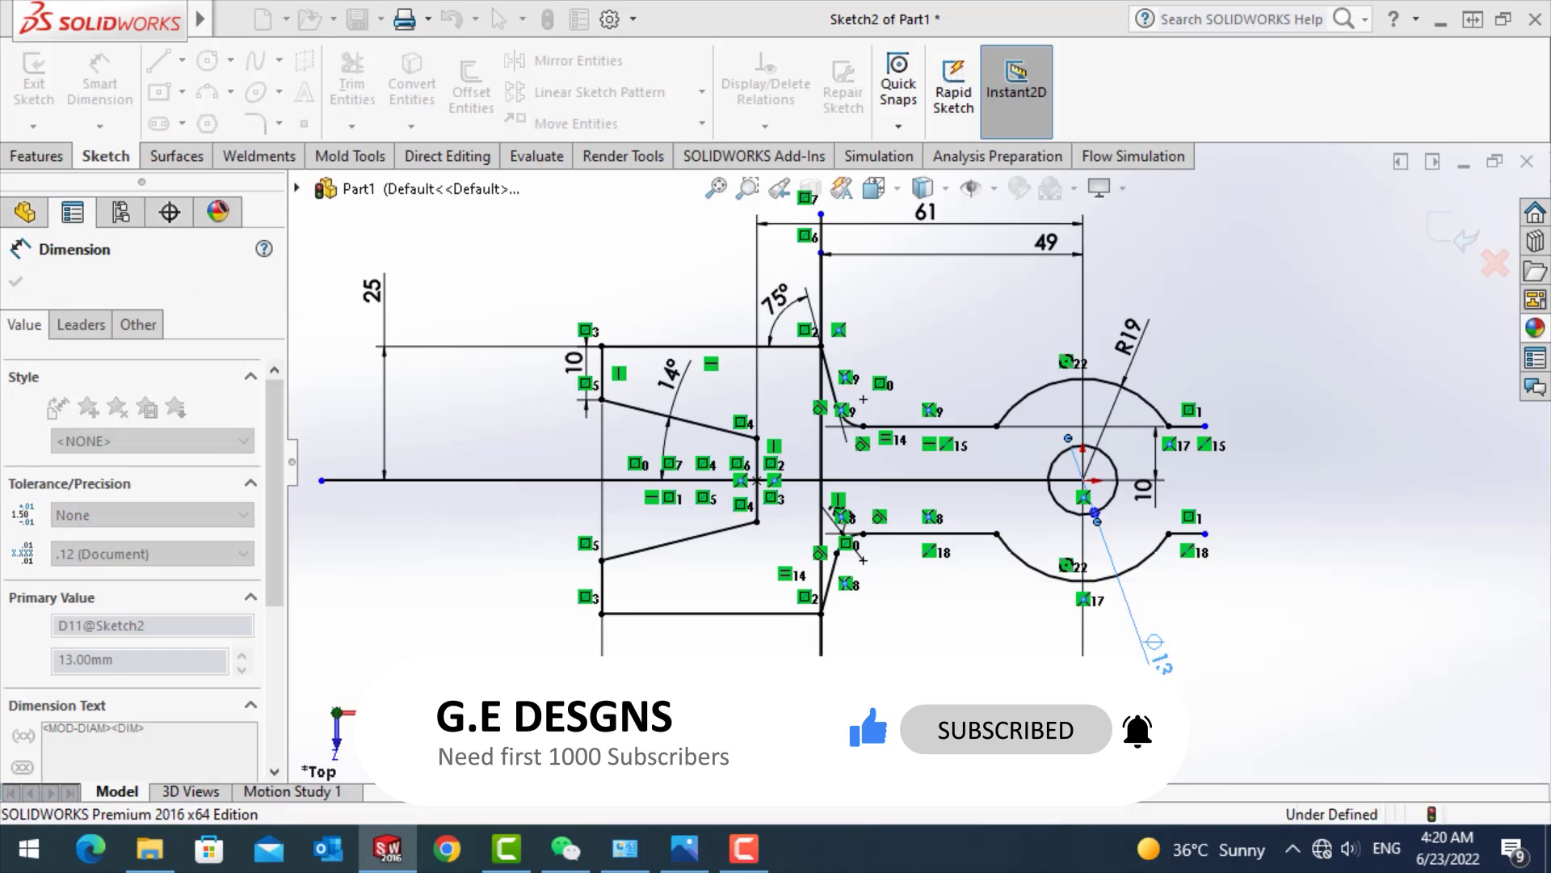
{"action": "key", "text": "Escape"}
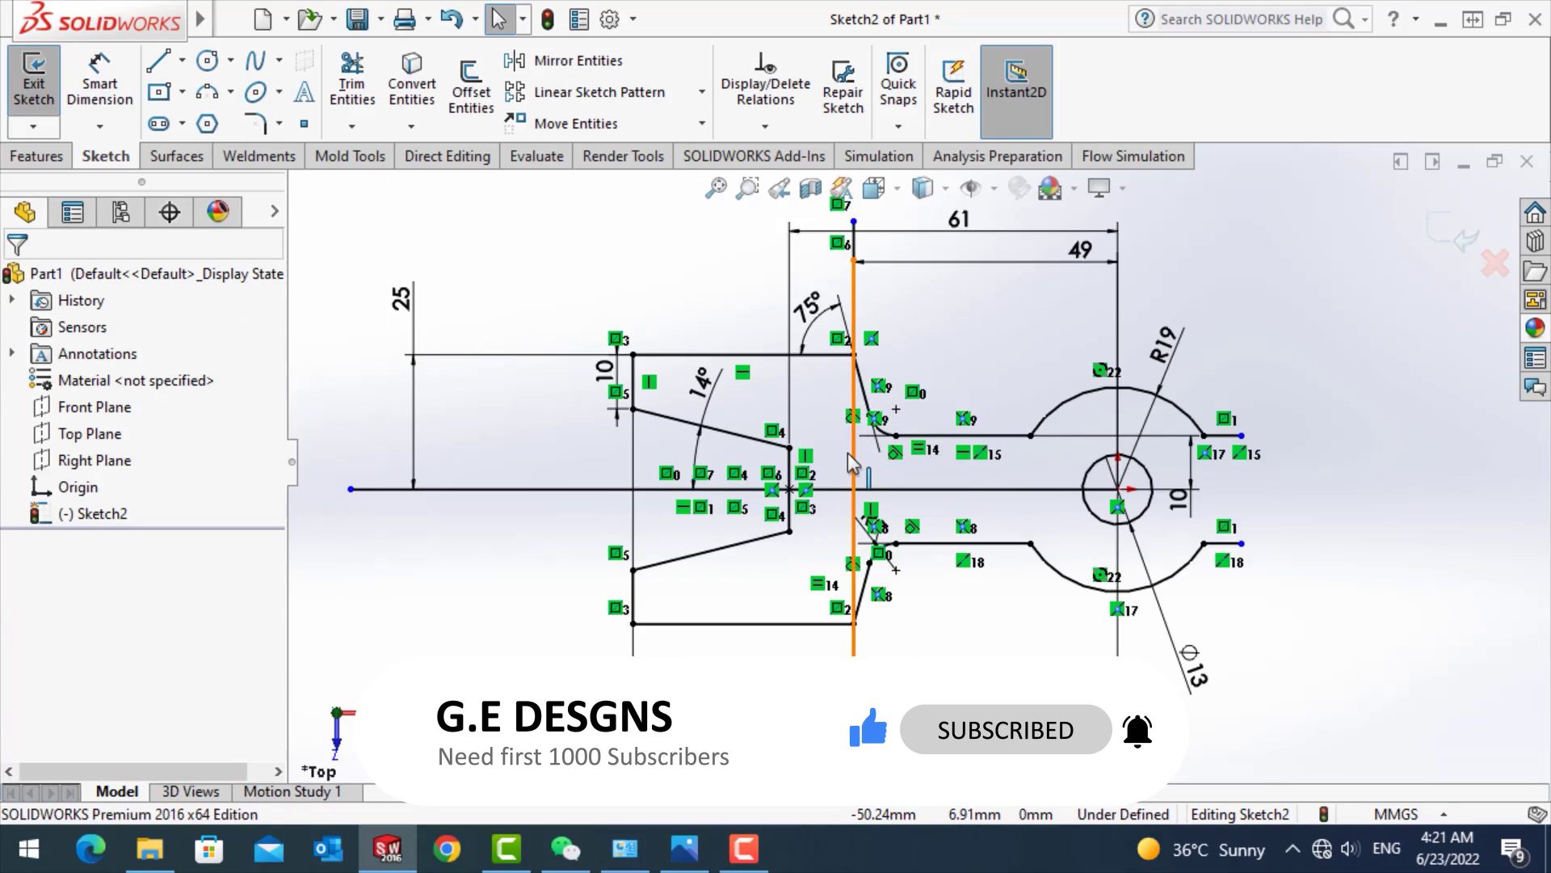
- Delete one of the two overlapping long vertical lines located 49 mm from the origin
{"action": "left_click", "coordinate": [854, 445]}
{"action": "scroll", "coordinate": [915, 462], "scroll_direction": "up", "scroll_amount": 2}
{"action": "scroll", "coordinate": [891, 582], "scroll_direction": "down", "scroll_amount": 2}
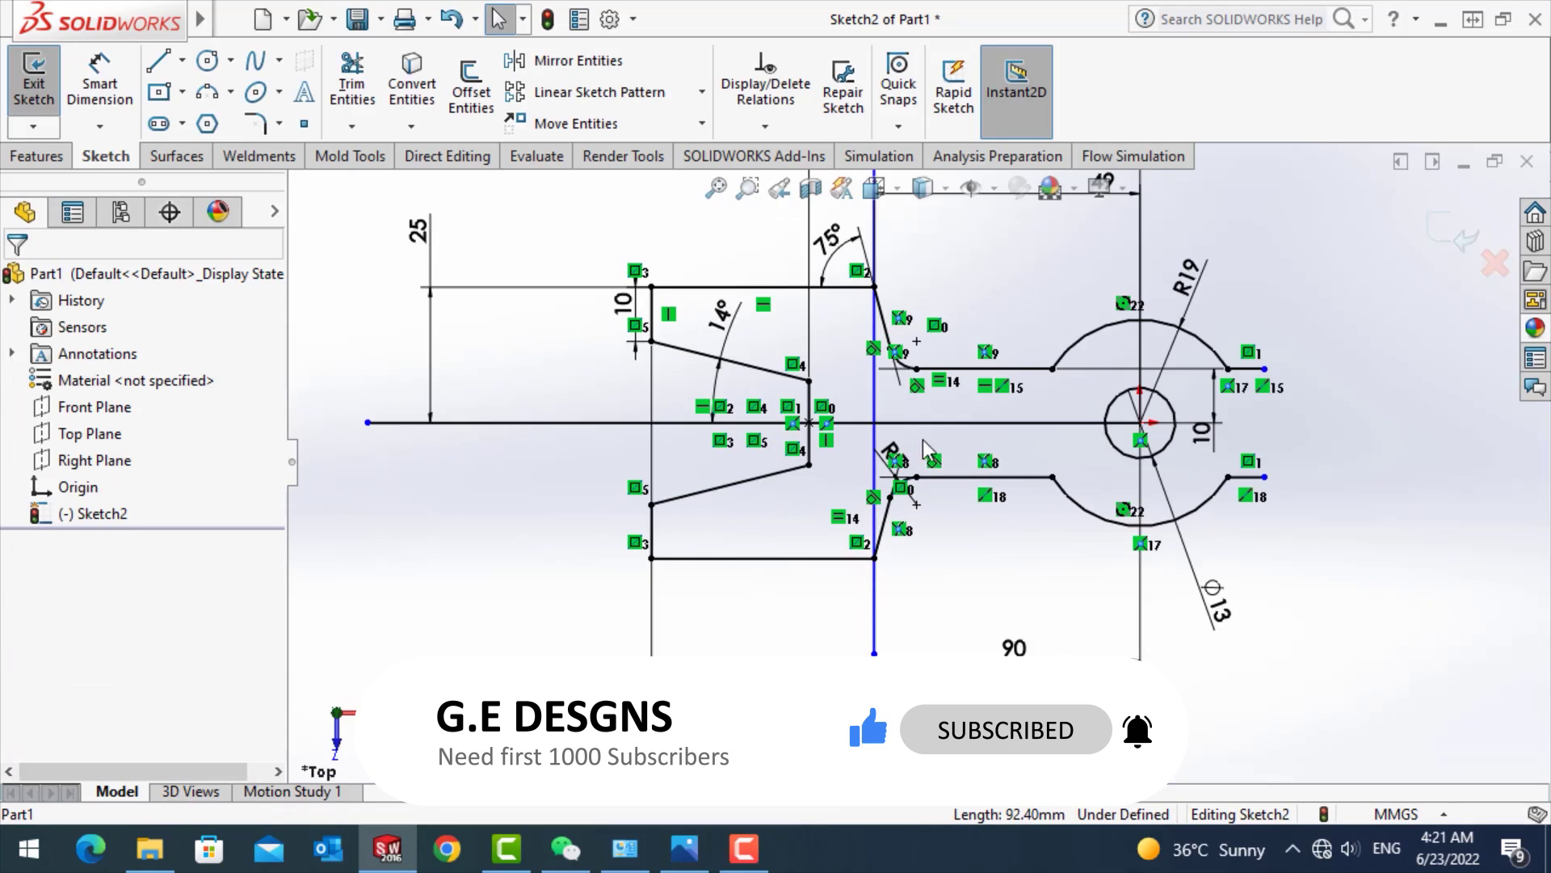
- Try to delete the horizontal baseline together with its associated dimensions
{"action": "left_click", "coordinate": [932, 422]}
{"action": "key", "text": "Delete"}
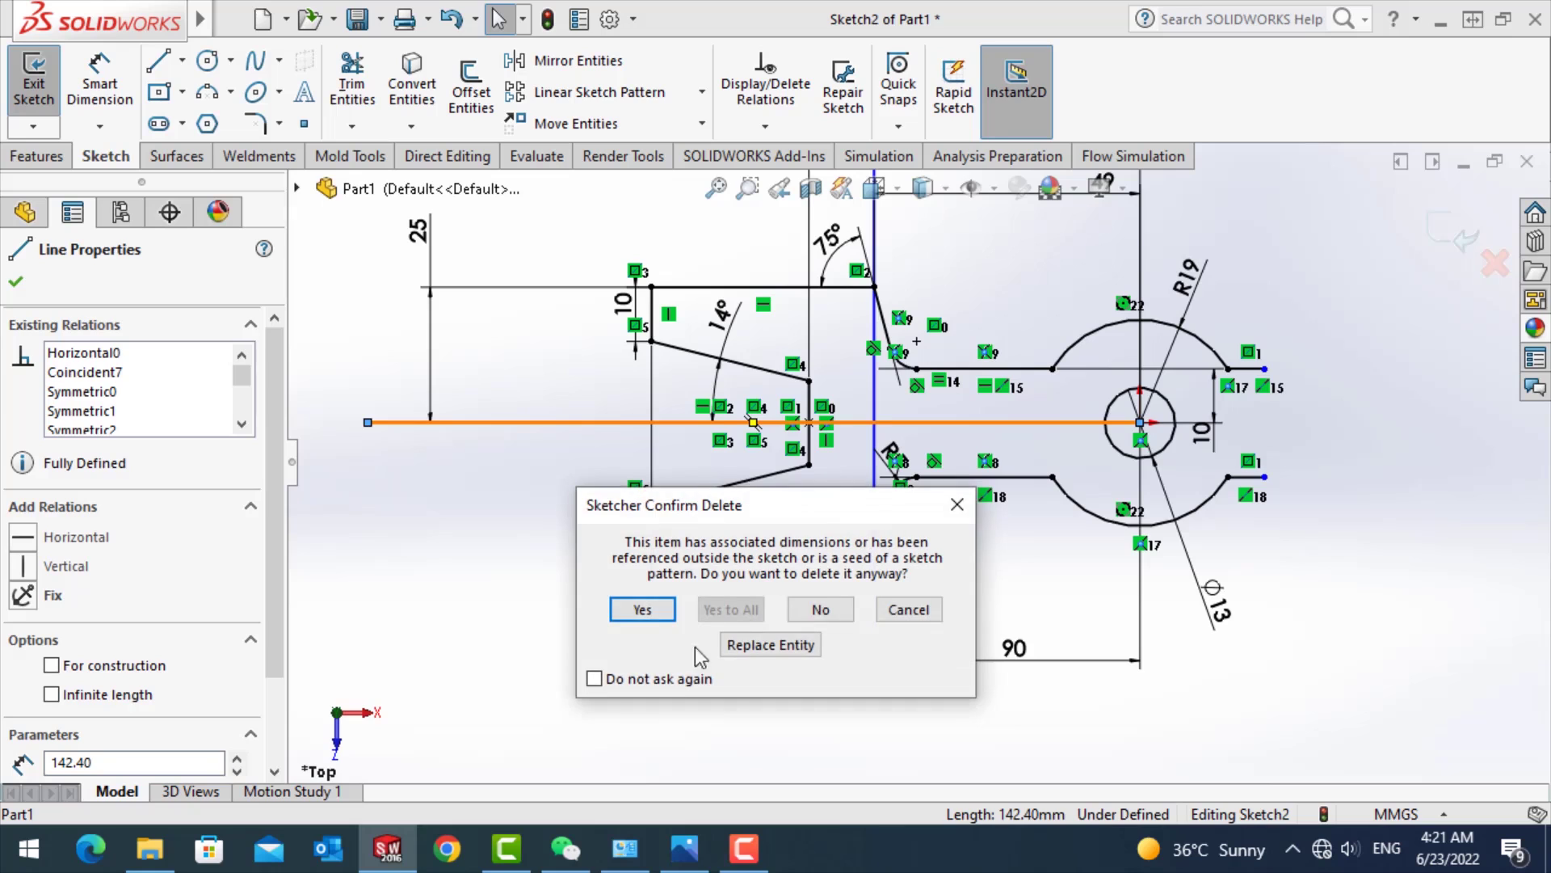
{"action": "left_click", "coordinate": [643, 610]}
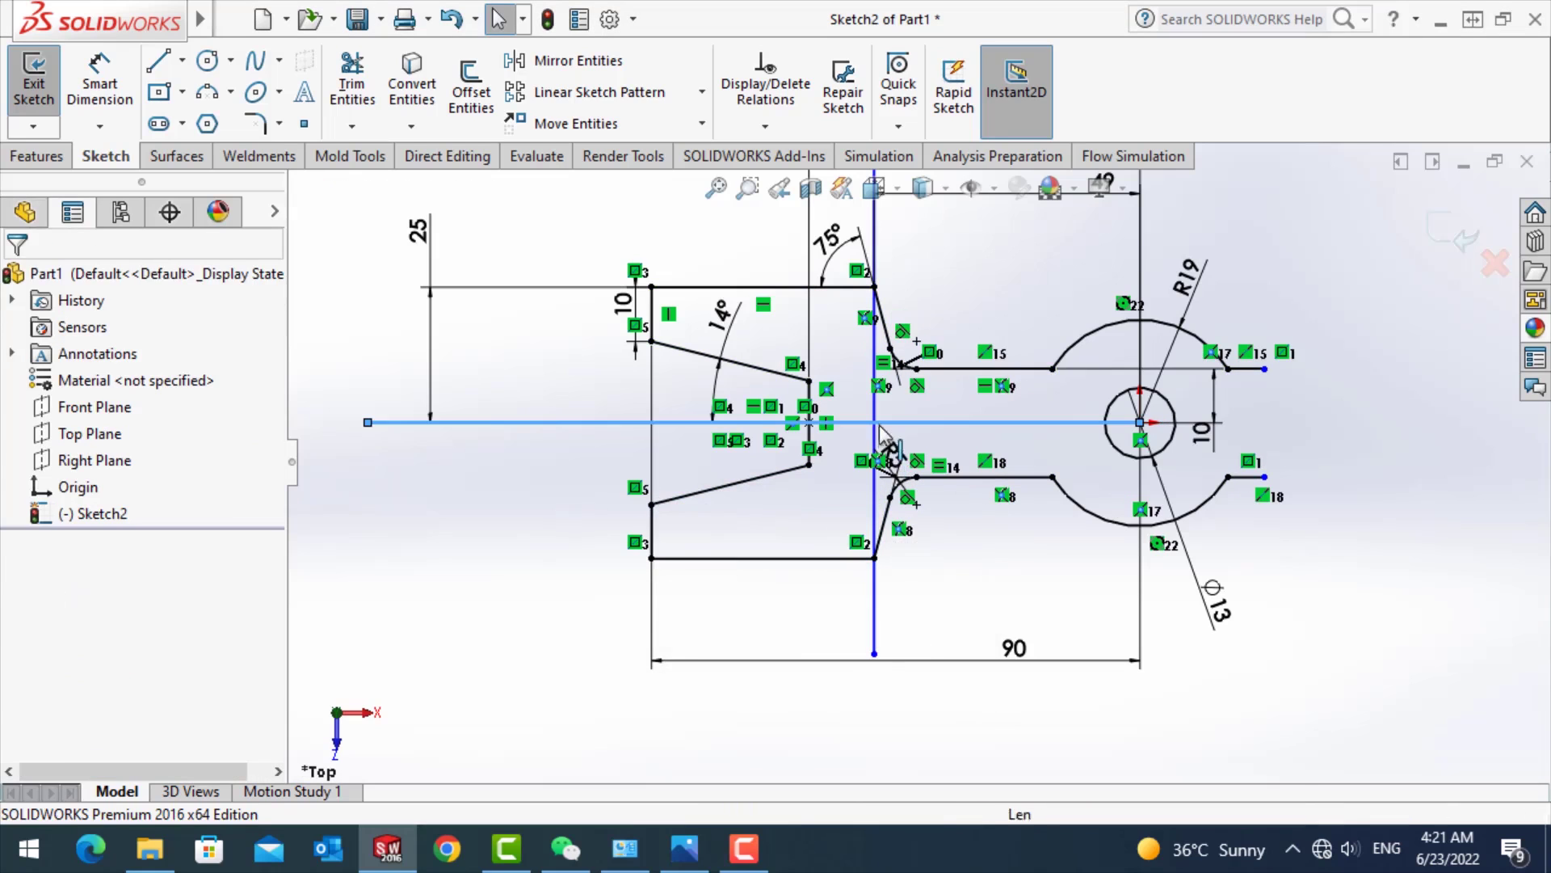
- Convert the horizontal baseline through the origin to construction geometry
{"action": "left_click", "coordinate": [518, 426]}
{"action": "left_click", "coordinate": [519, 425]}
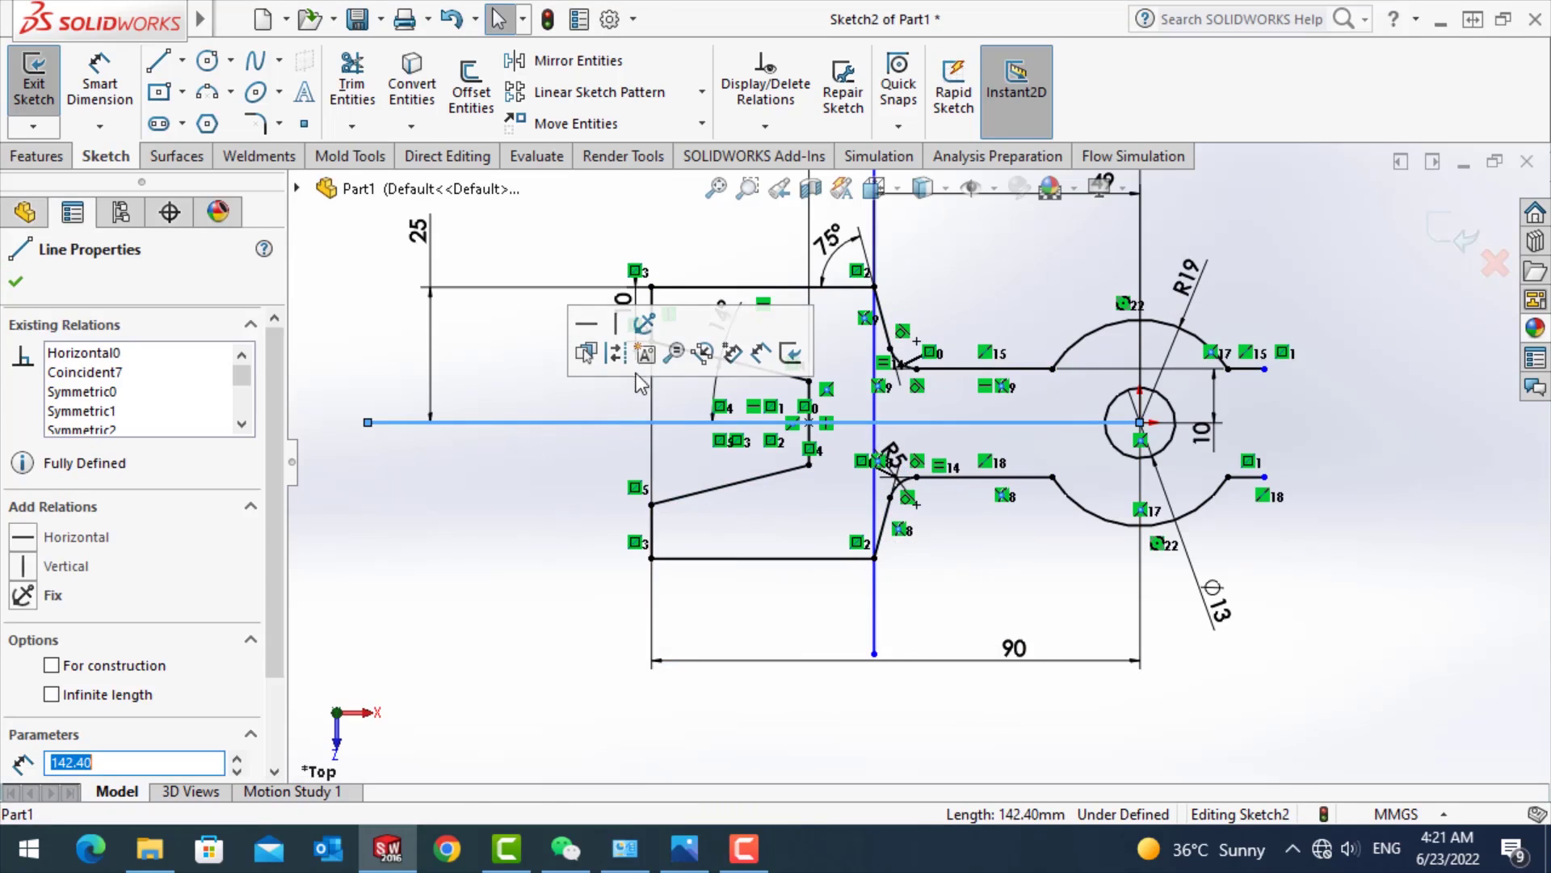
{"action": "left_click", "coordinate": [602, 350]}
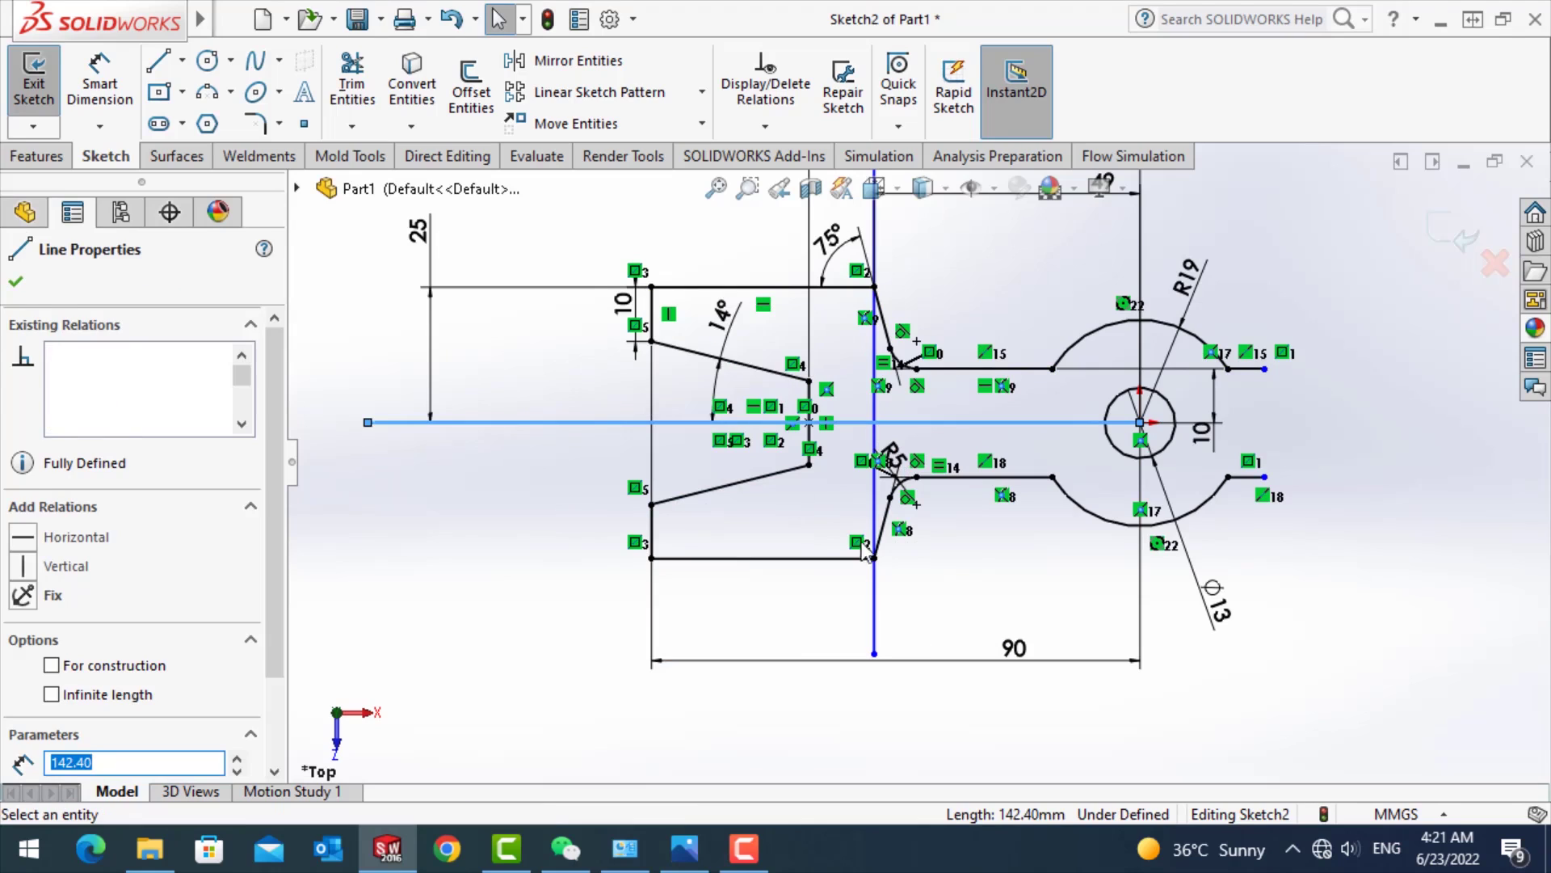
- Delete the remaining long vertical line located 49 mm from the origin
{"action": "left_click", "coordinate": [871, 625]}
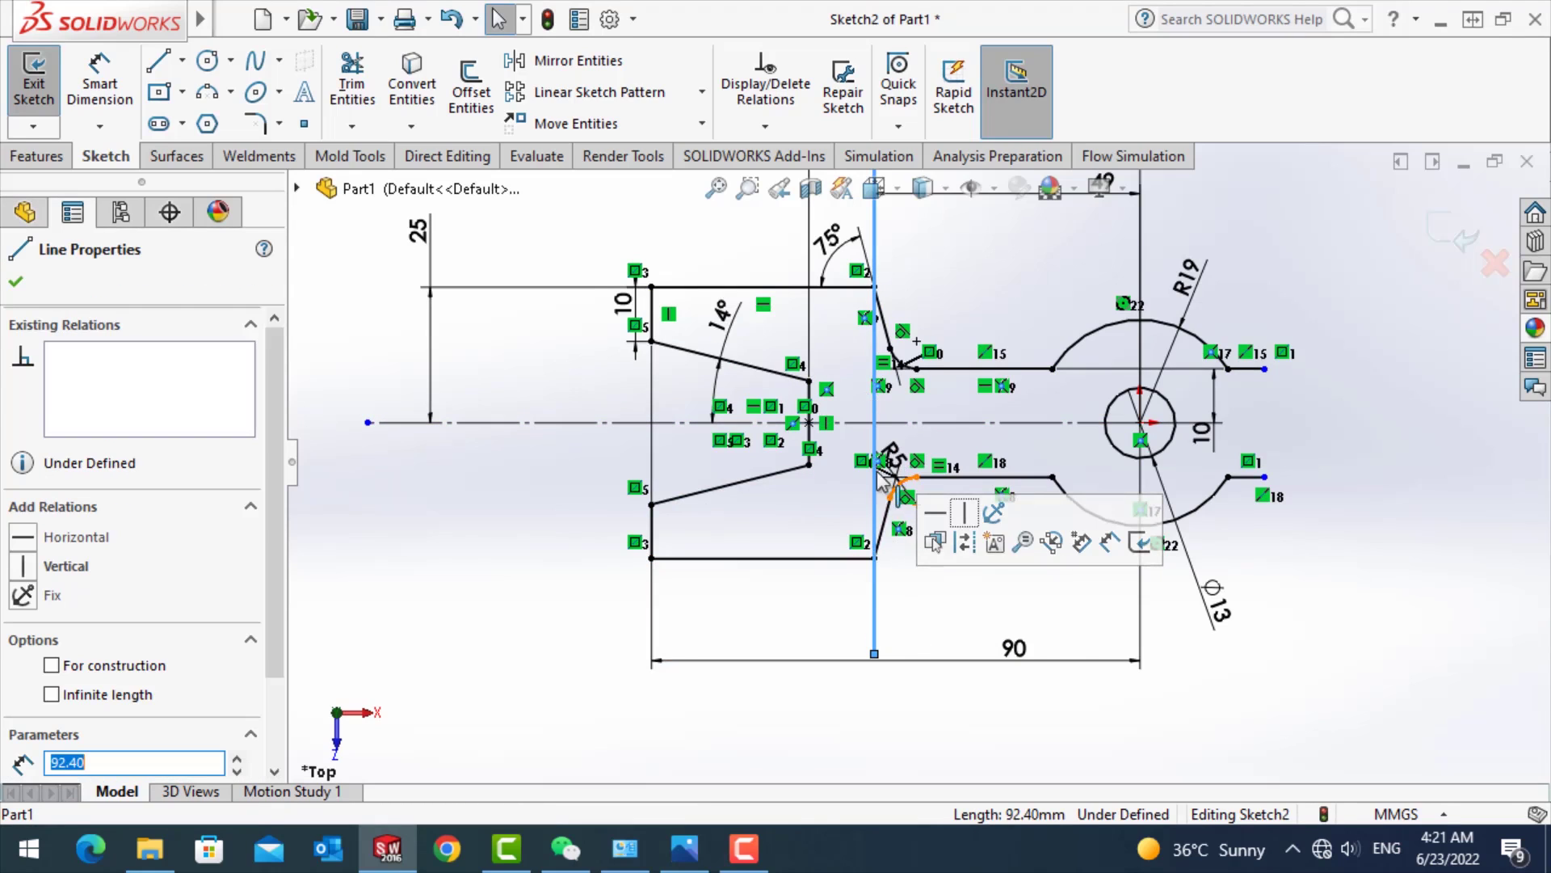
{"action": "key", "text": "Escape"}
{"action": "key", "text": "Return"}
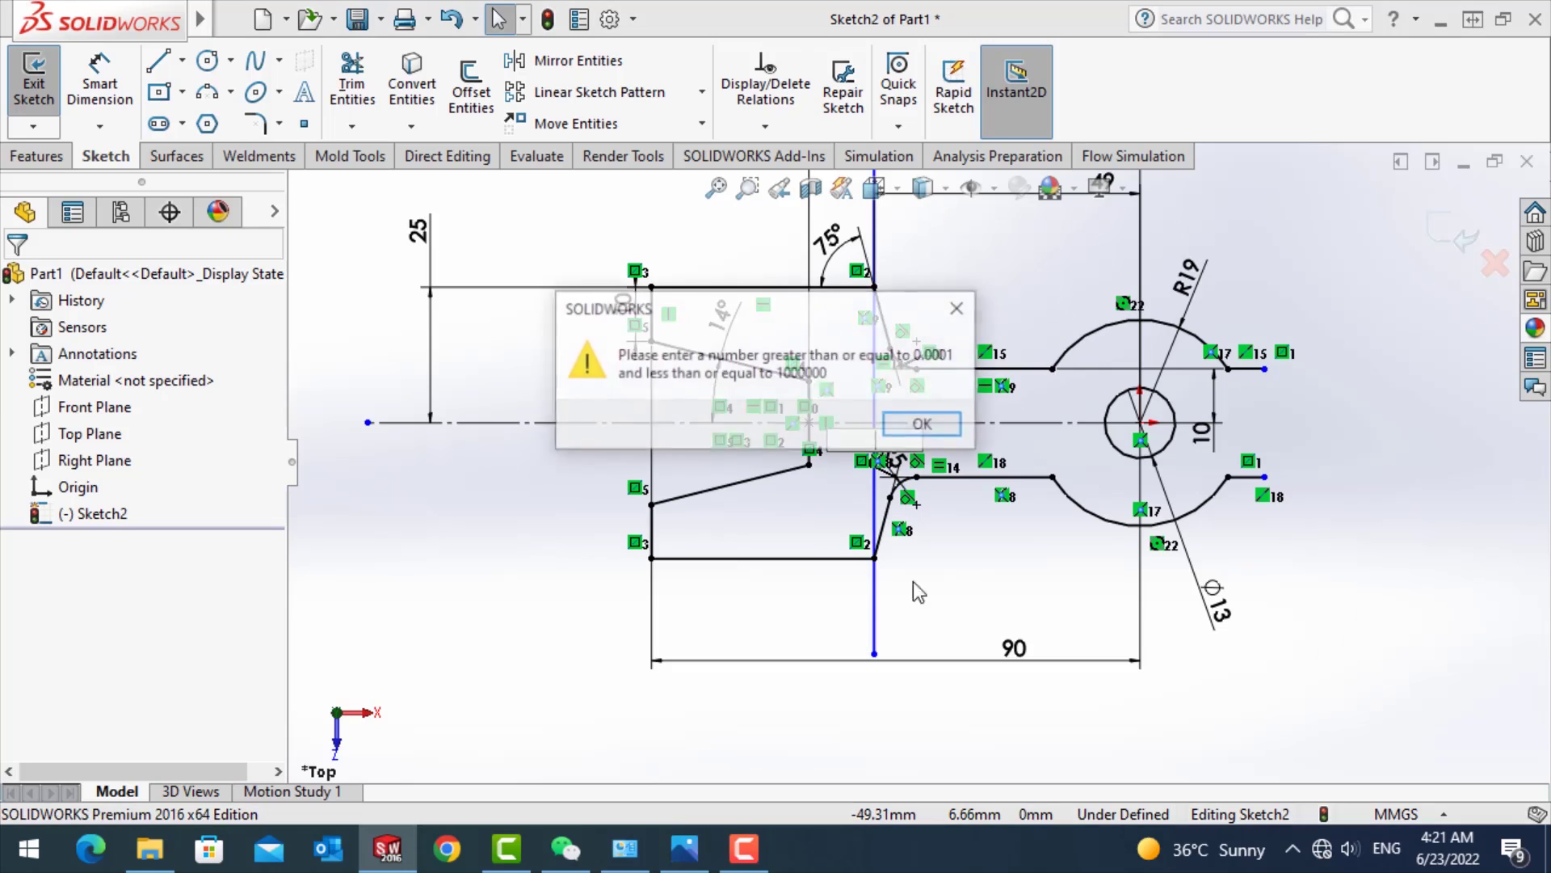
{"action": "key", "text": "Return"}
- Draw a large circle centred on the origin, about 117 mm in diameter
{"action": "scroll", "coordinate": [876, 614], "scroll_direction": "up", "scroll_amount": 3}
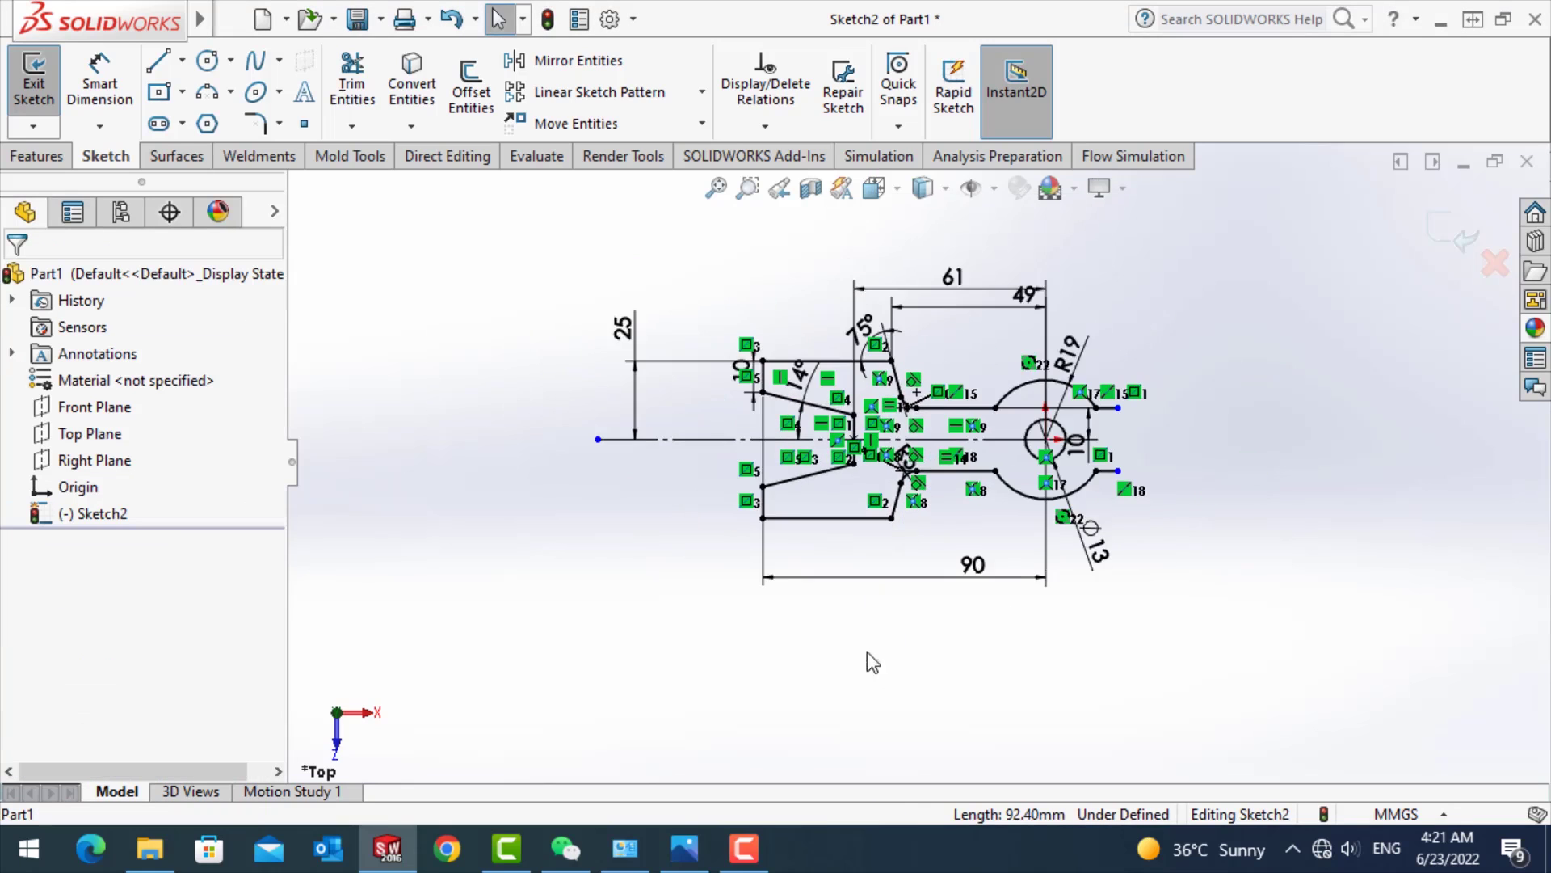
{"action": "scroll", "coordinate": [879, 380], "scroll_direction": "down", "scroll_amount": 3}
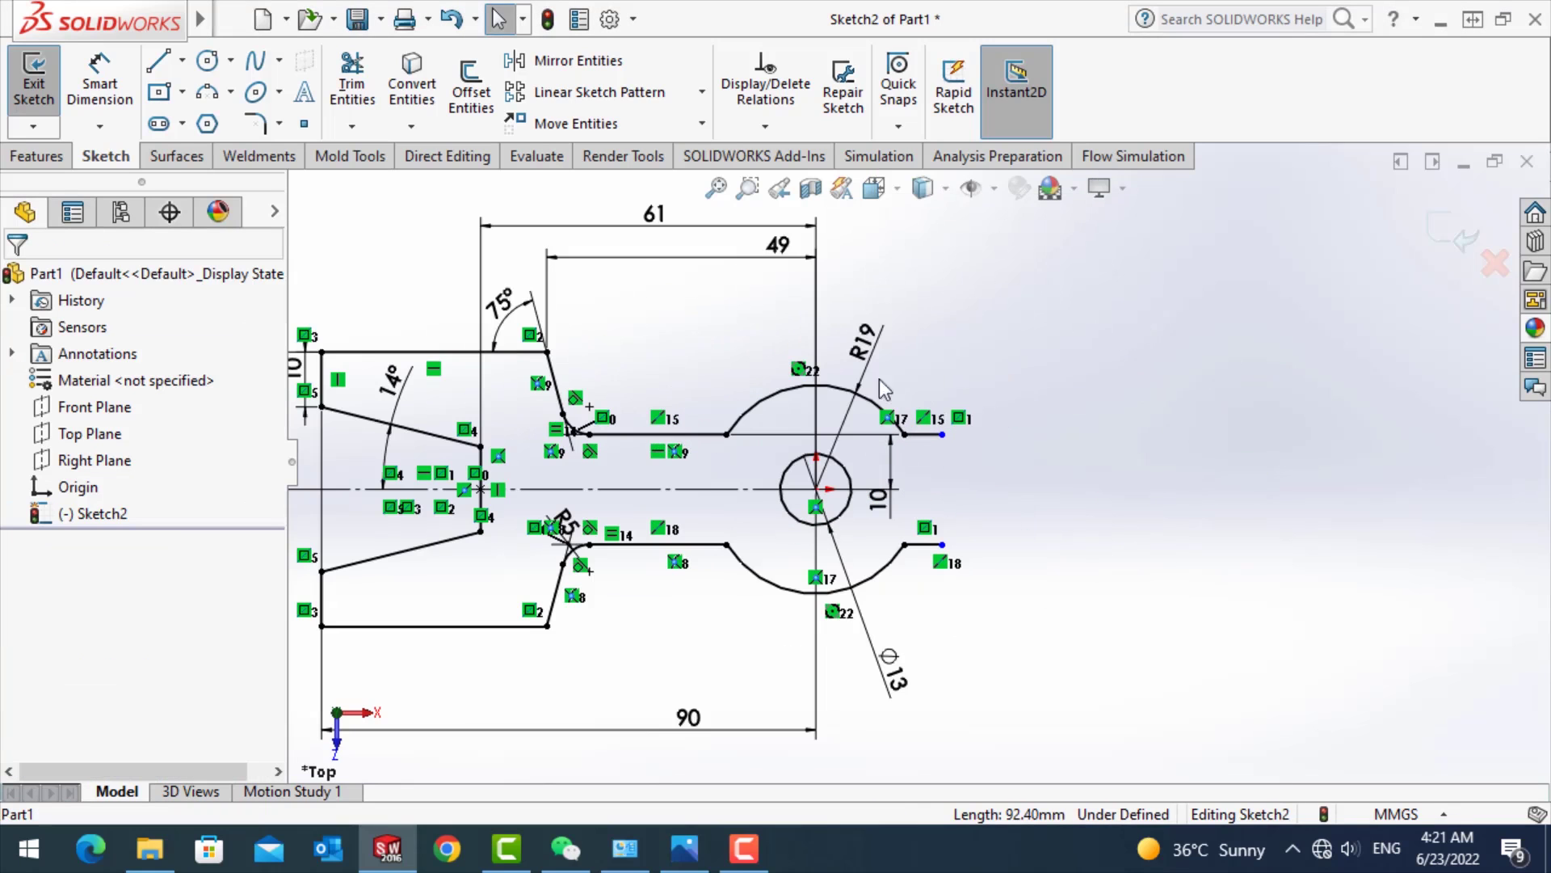
{"action": "left_click", "coordinate": [209, 68]}
{"action": "left_click", "coordinate": [816, 488]}
{"action": "left_click", "coordinate": [1137, 505]}
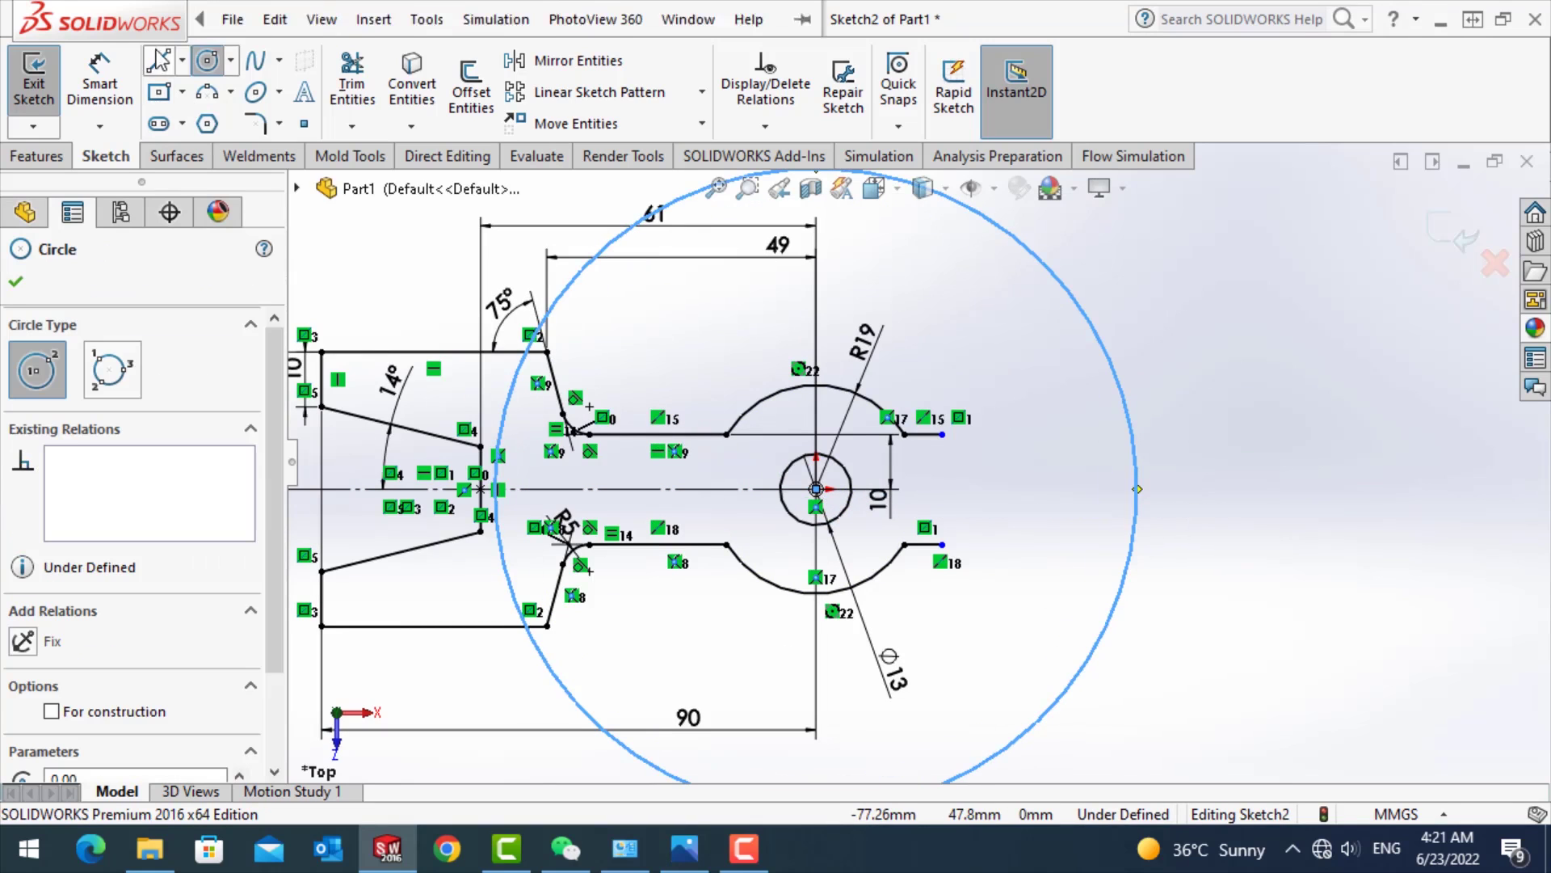
{"action": "key", "text": "Escape"}
- Dimension the large circle's diameter as 69*2 (138 mm)
{"action": "right_click_drag", "start_coordinate": [1090, 379], "coordinate": [1086, 331]}
{"action": "left_click", "coordinate": [1087, 331]}
{"action": "left_click", "coordinate": [1148, 352]}
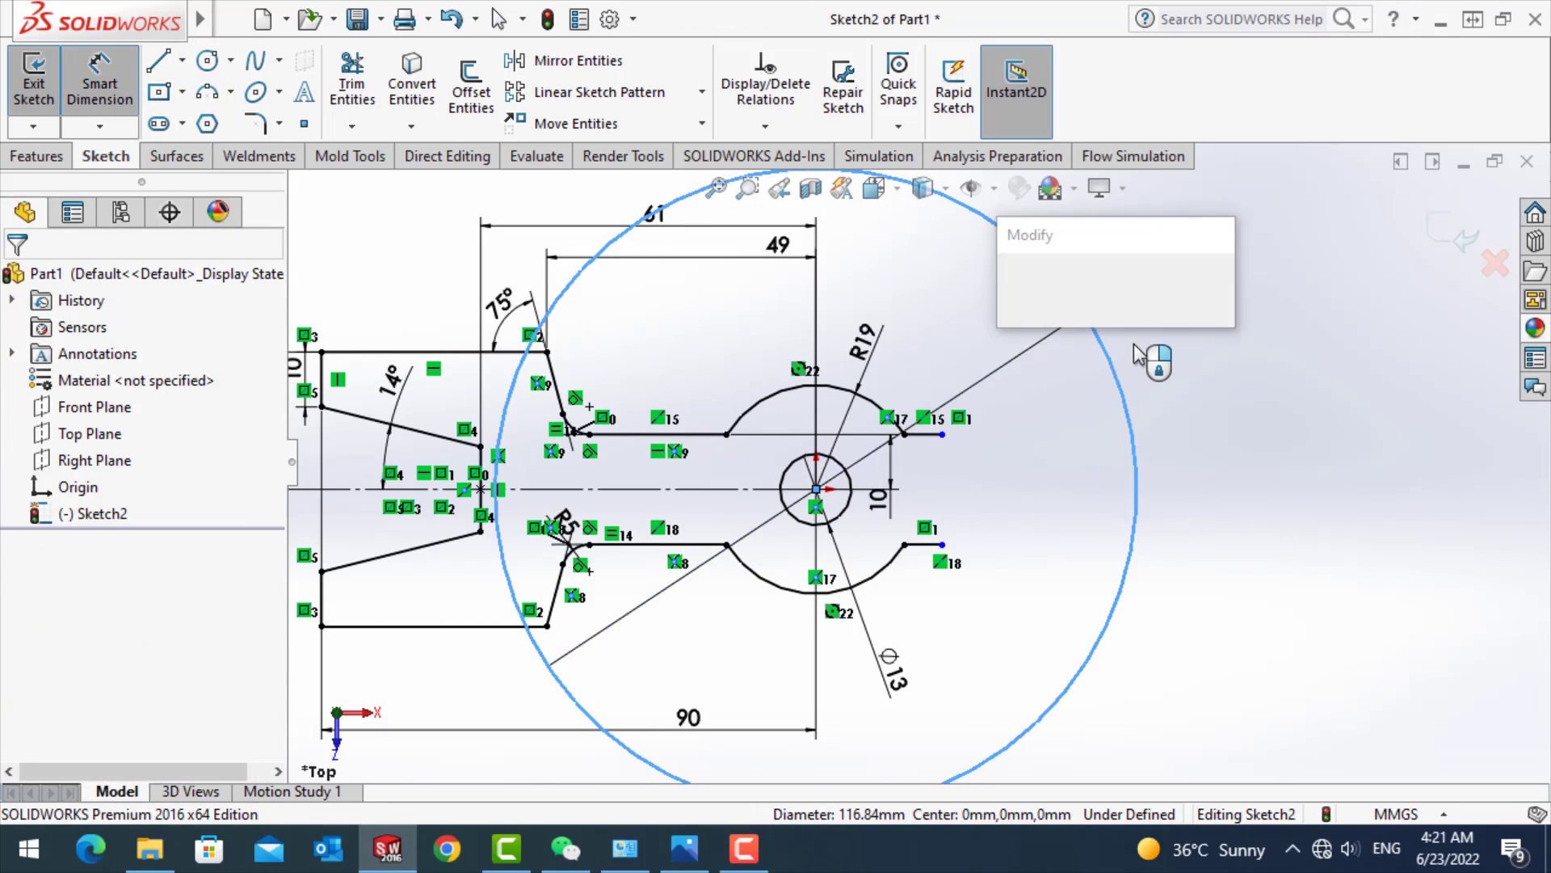
{"action": "type", "text": "69"}
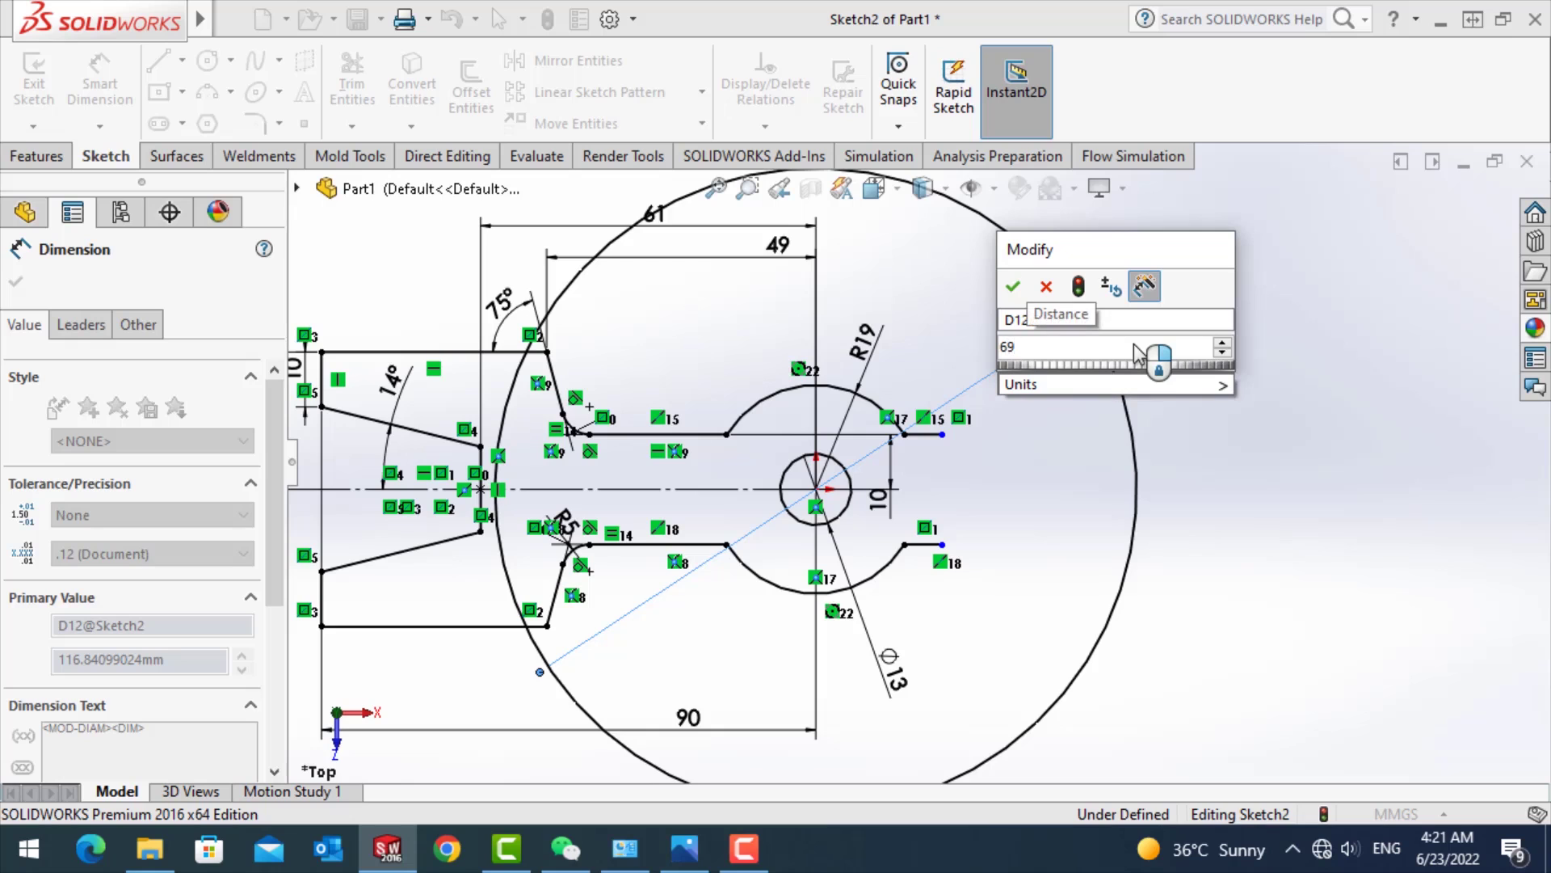
{"action": "type", "text": "*2"}
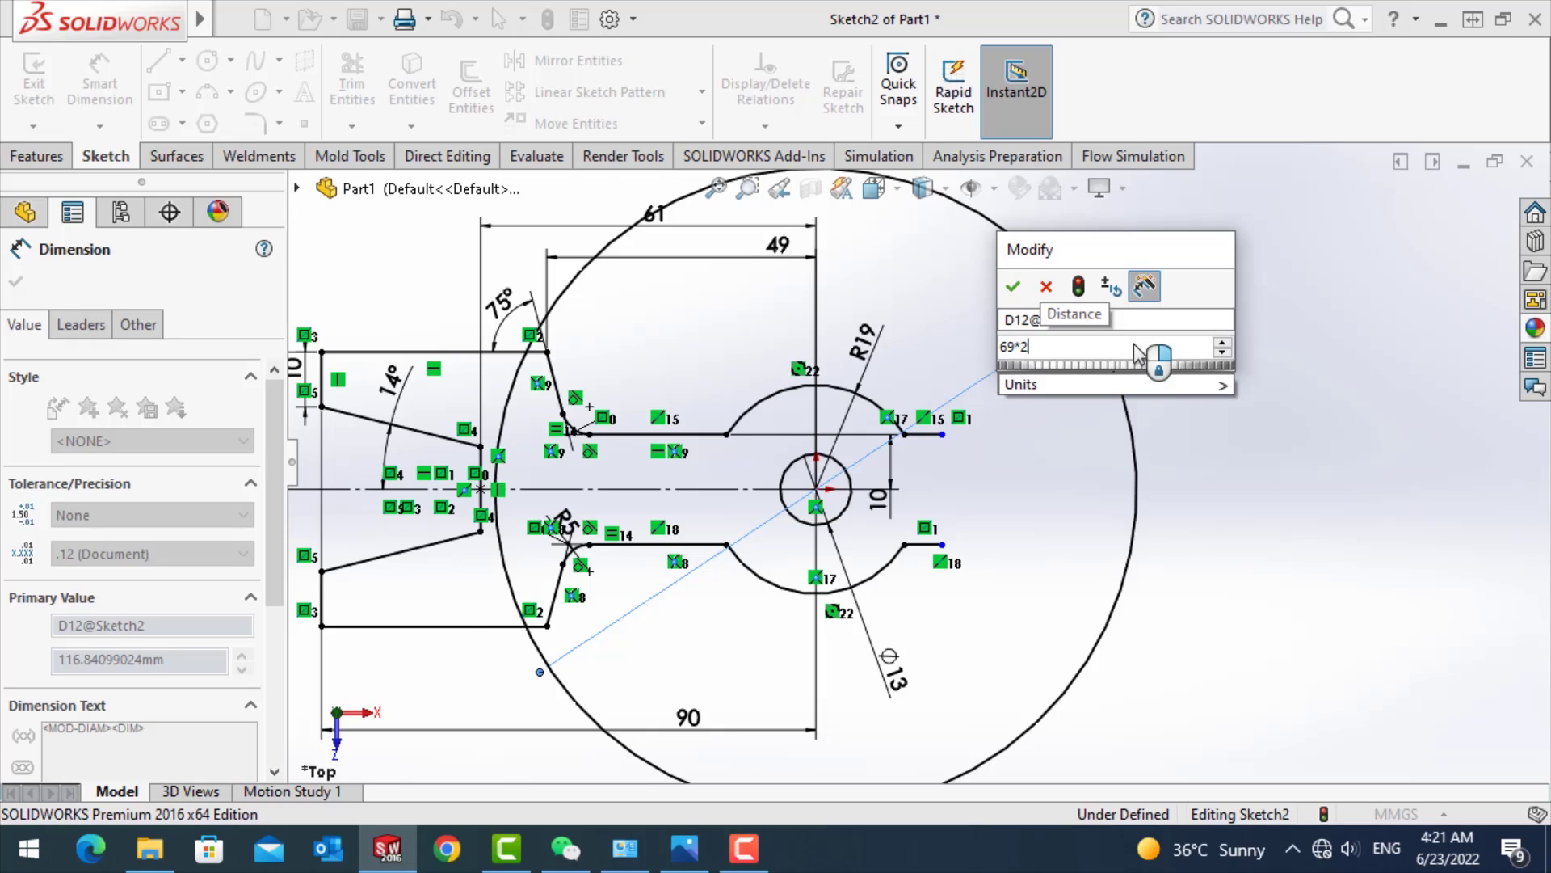
{"action": "key", "text": "Return"}
{"action": "key", "text": "f"}
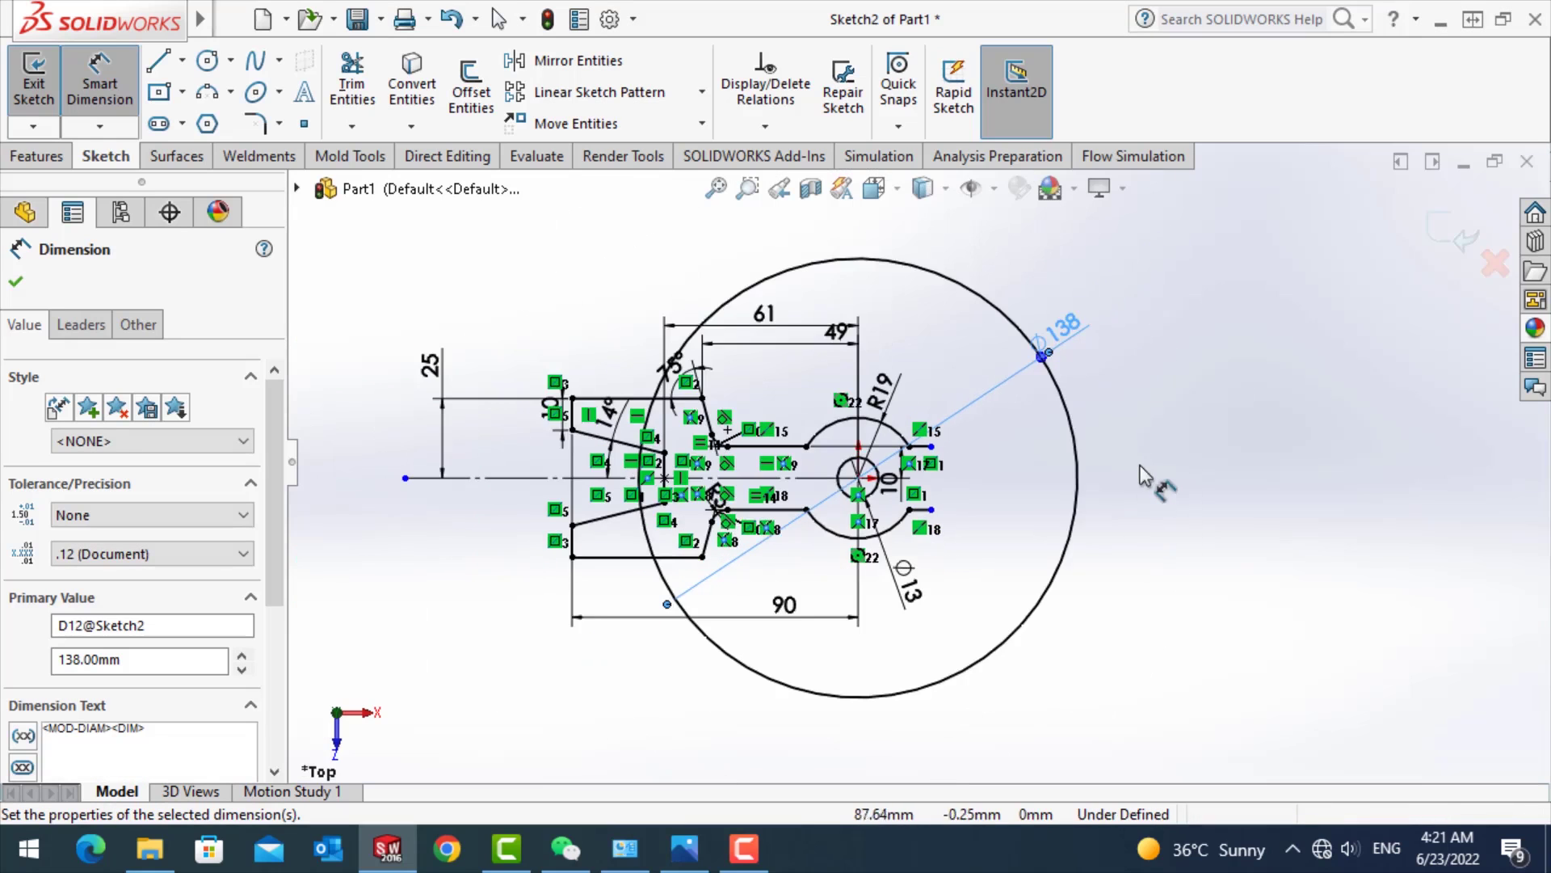
- Draw a slanted line about 93 mm long from the origin up and outward past the large circle
{"action": "scroll", "coordinate": [1142, 477], "scroll_direction": "down", "scroll_amount": 2}
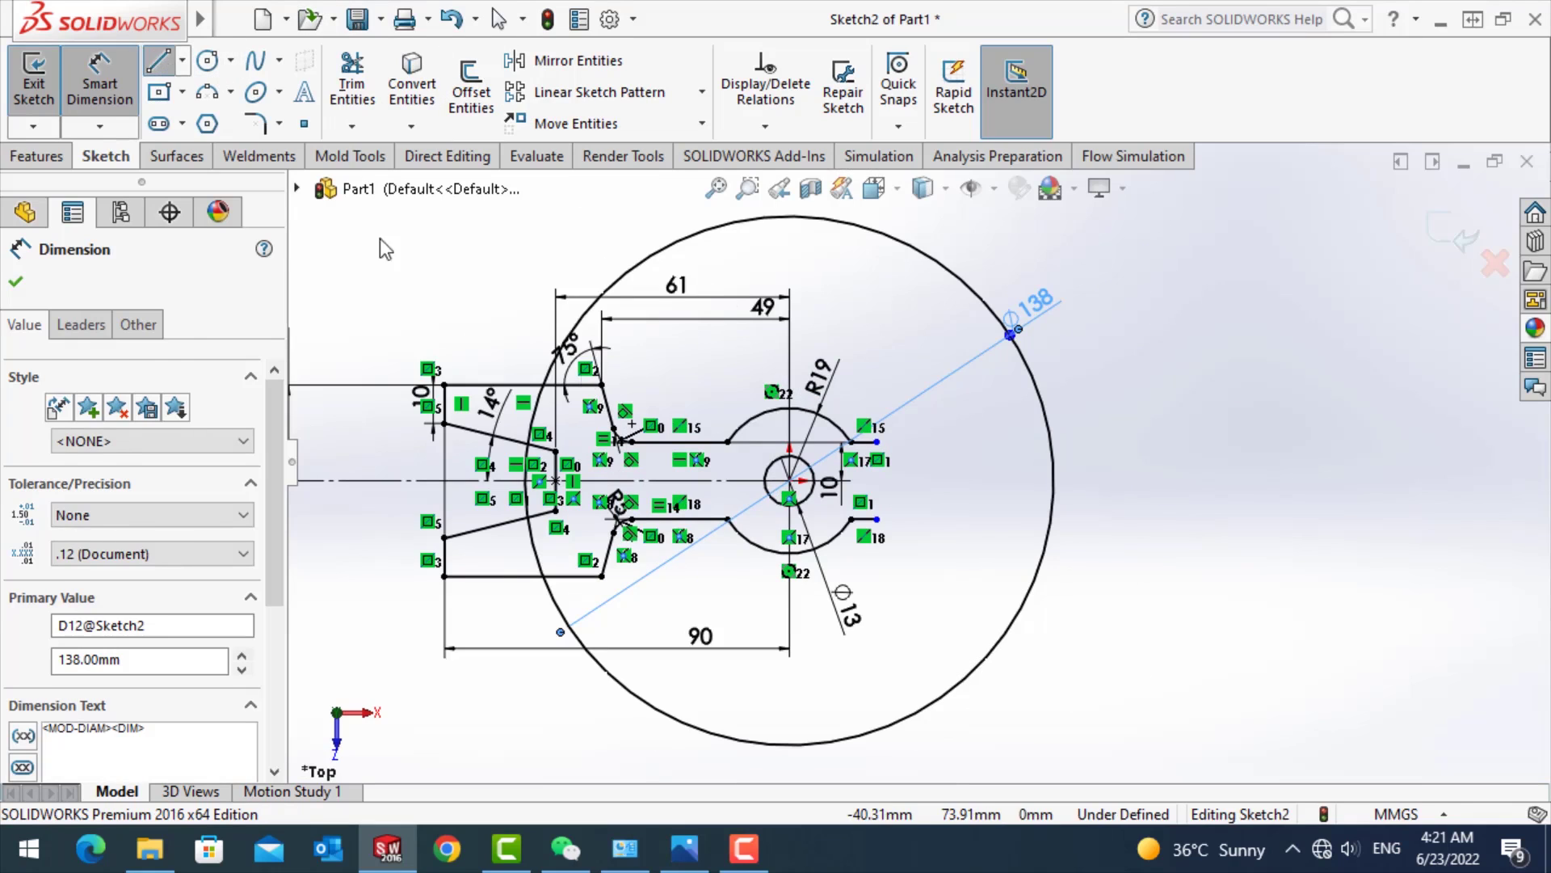
{"action": "key", "text": "l"}
{"action": "left_click", "coordinate": [789, 480]}
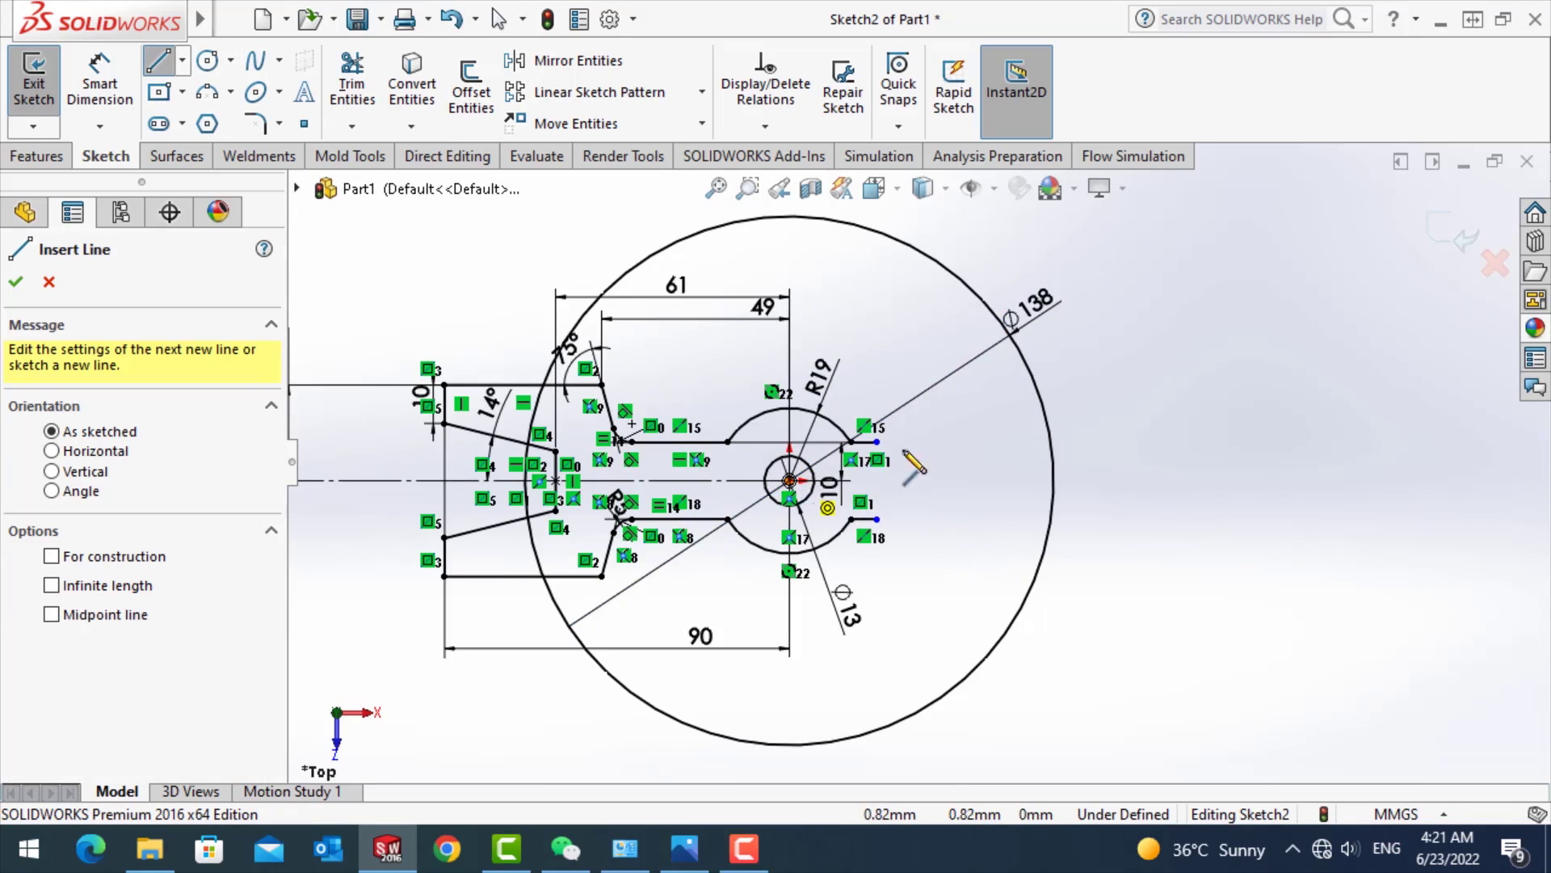
{"action": "left_click", "coordinate": [1104, 311]}
{"action": "key", "text": "Escape"}
- Dimension the angle between the horizontal centreline and the slanted line as 30°
{"action": "key", "text": "d"}
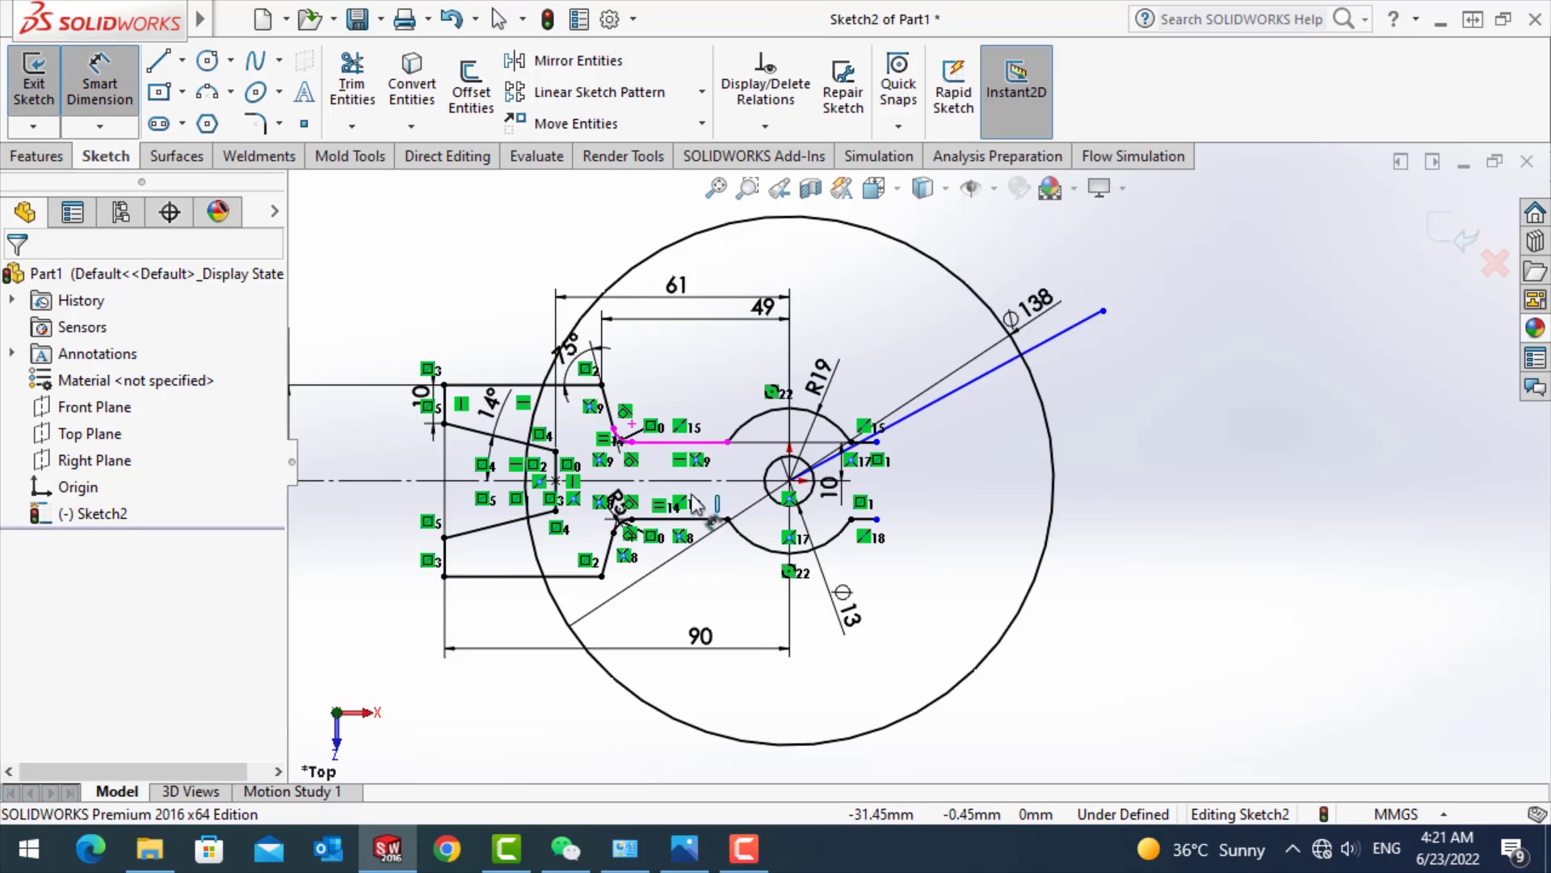
{"action": "left_click", "coordinate": [715, 481]}
{"action": "left_click", "coordinate": [930, 405]}
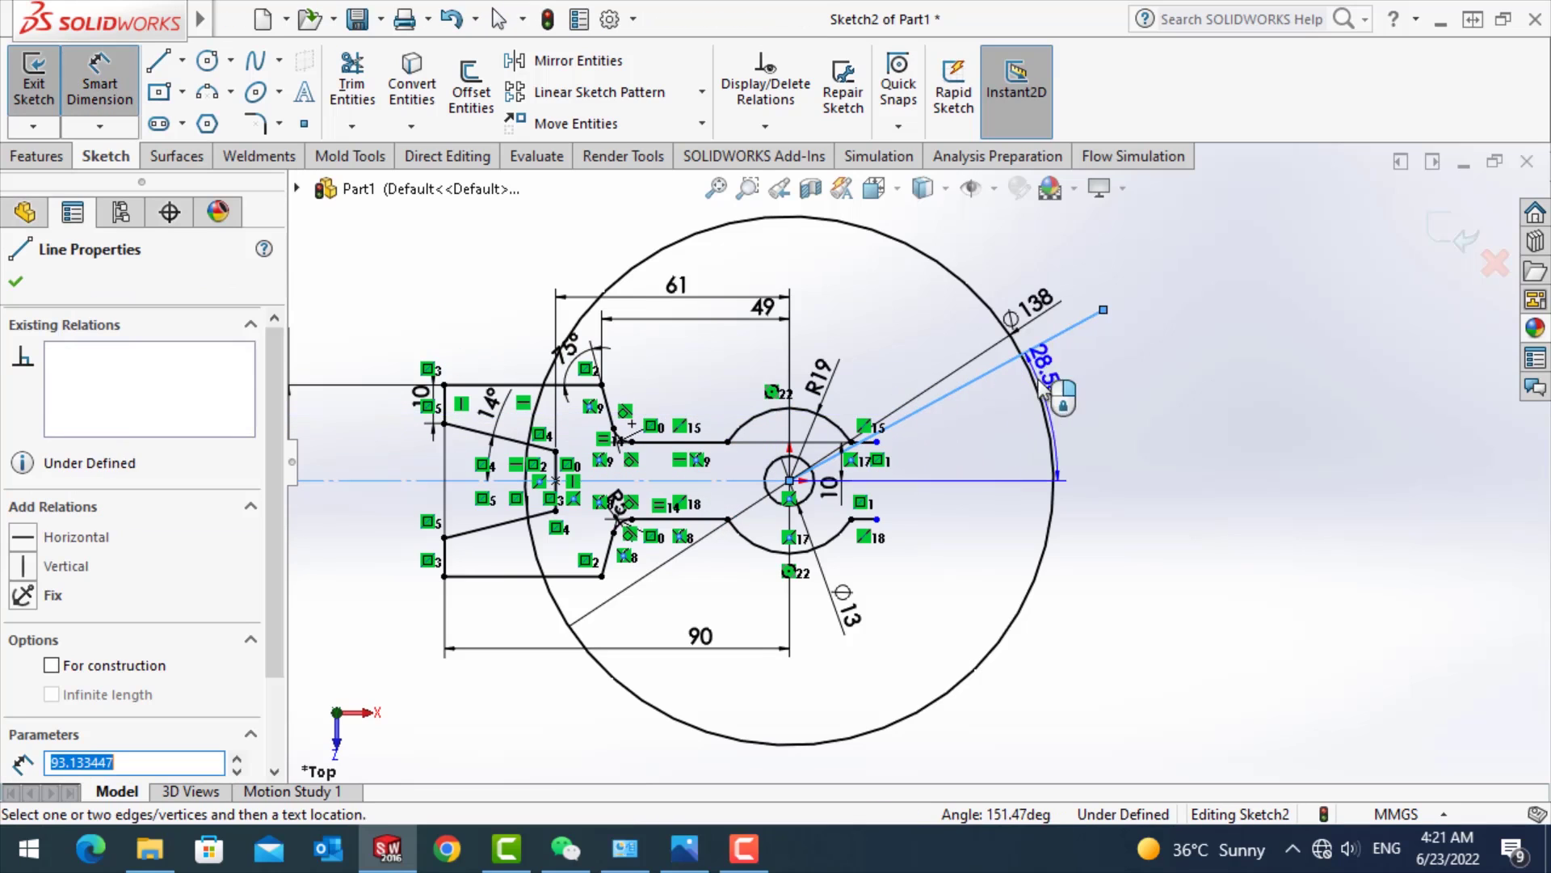
{"action": "left_click", "coordinate": [1157, 476]}
{"action": "type", "text": "30"}
{"action": "key", "text": "Return"}
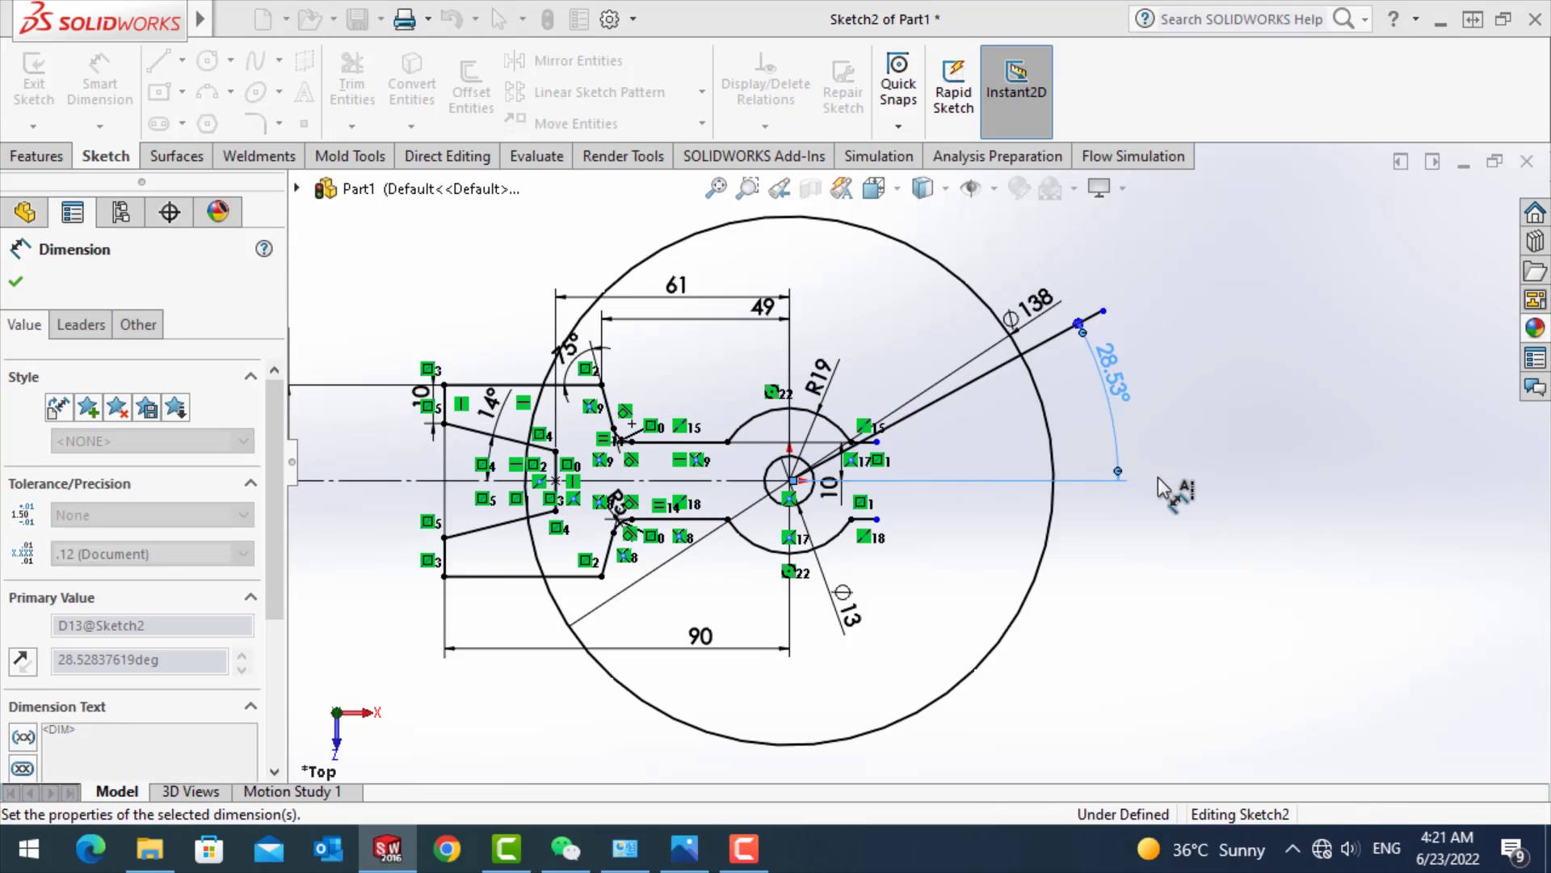
- Trim the slanted line back to the large circle and trim away the circle's lower arc
{"action": "key", "text": "Escape"}
{"action": "left_click", "coordinate": [578, 60]}
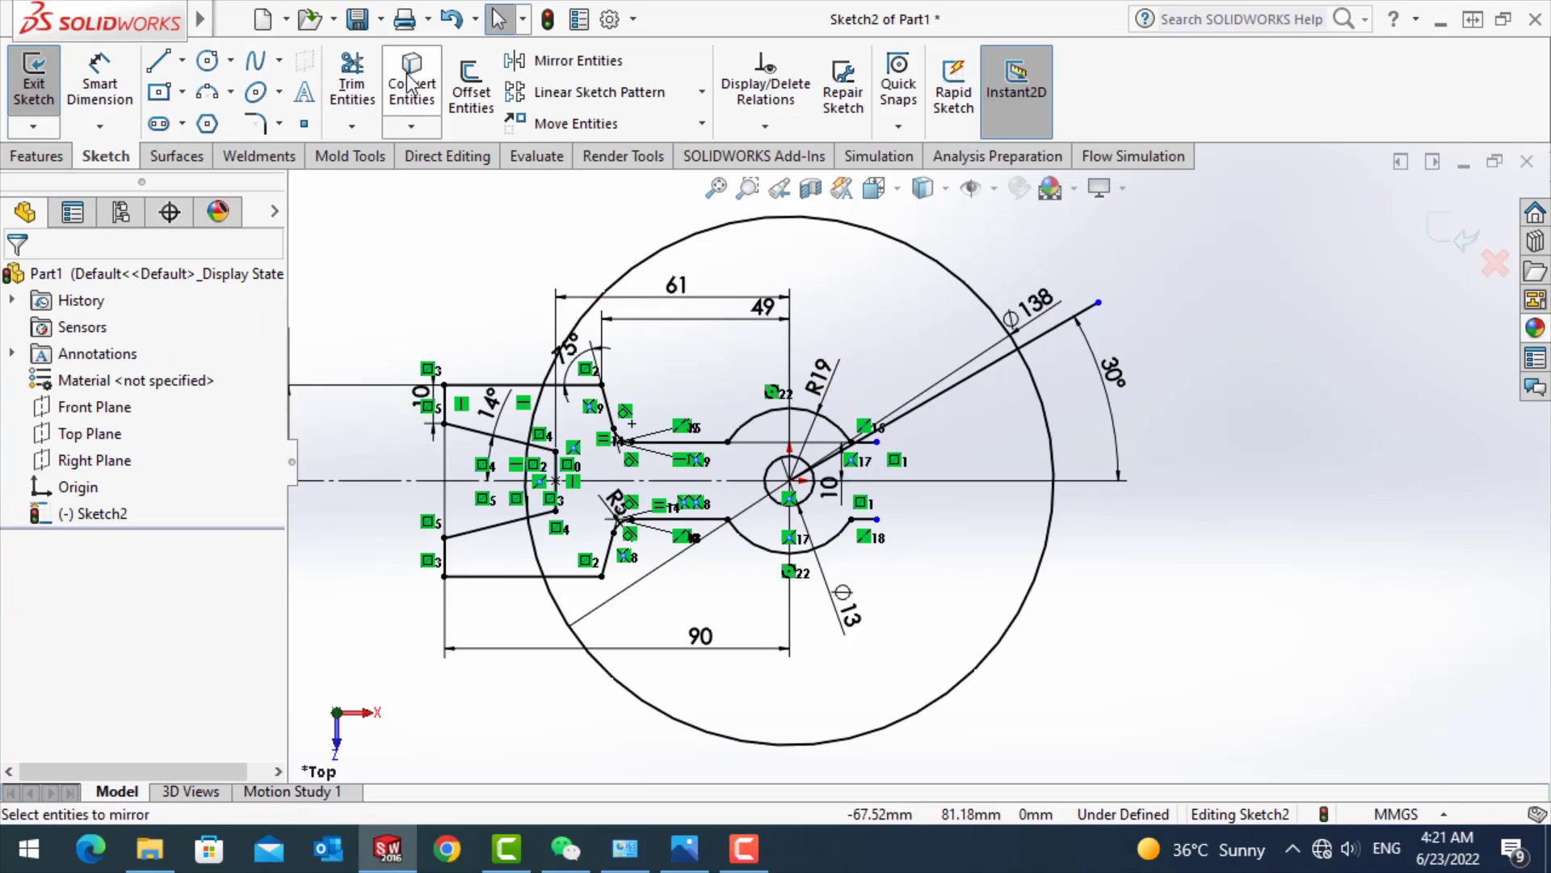
{"action": "left_click", "coordinate": [208, 63]}
{"action": "key", "text": "t"}
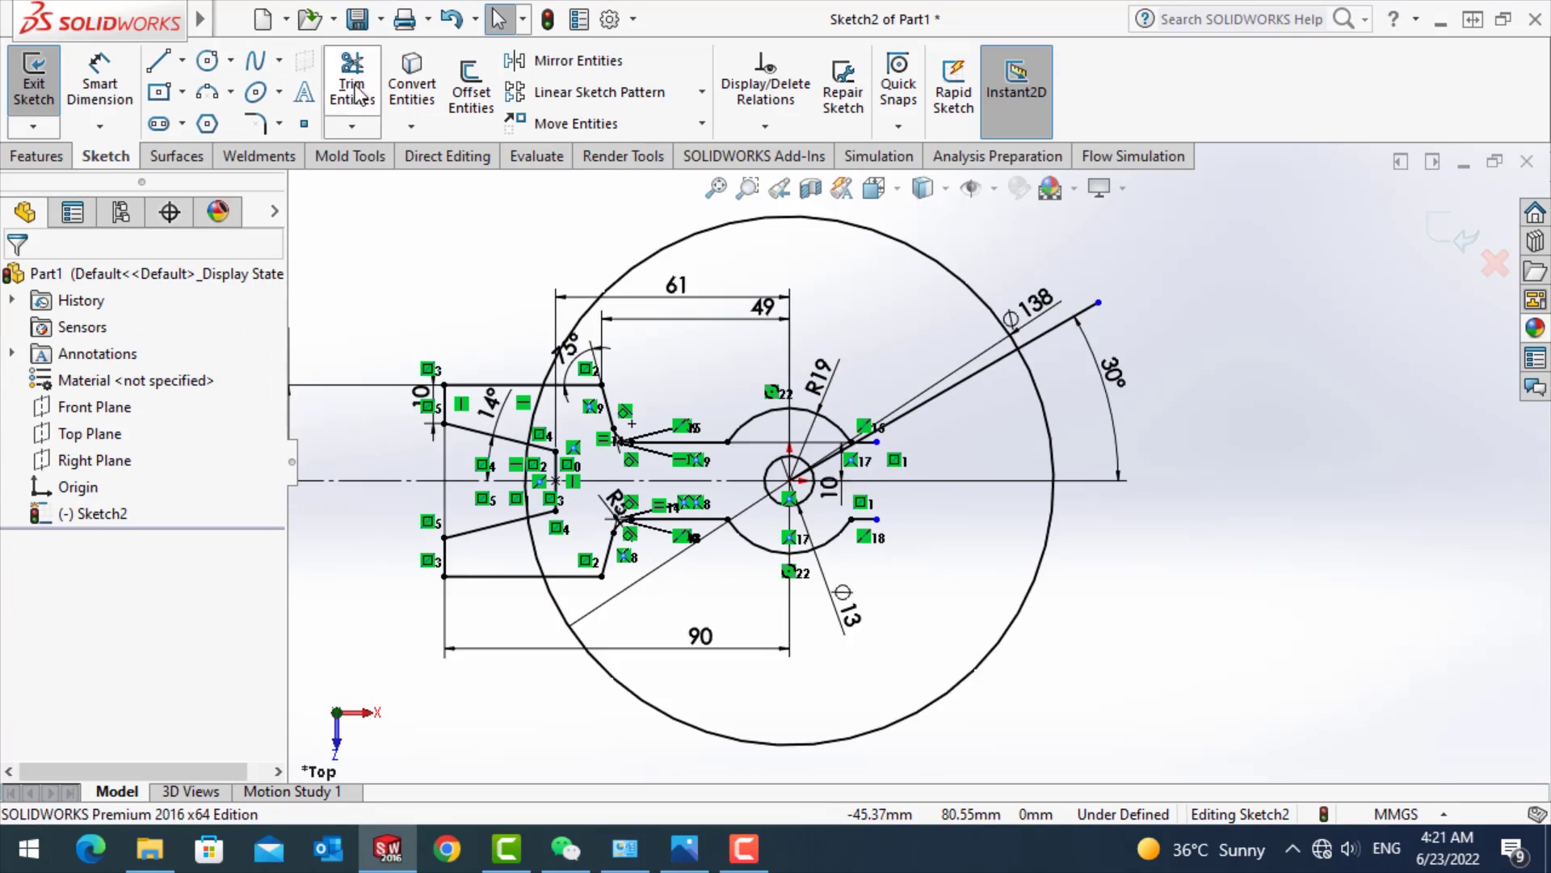
{"action": "left_click", "coordinate": [1055, 329]}
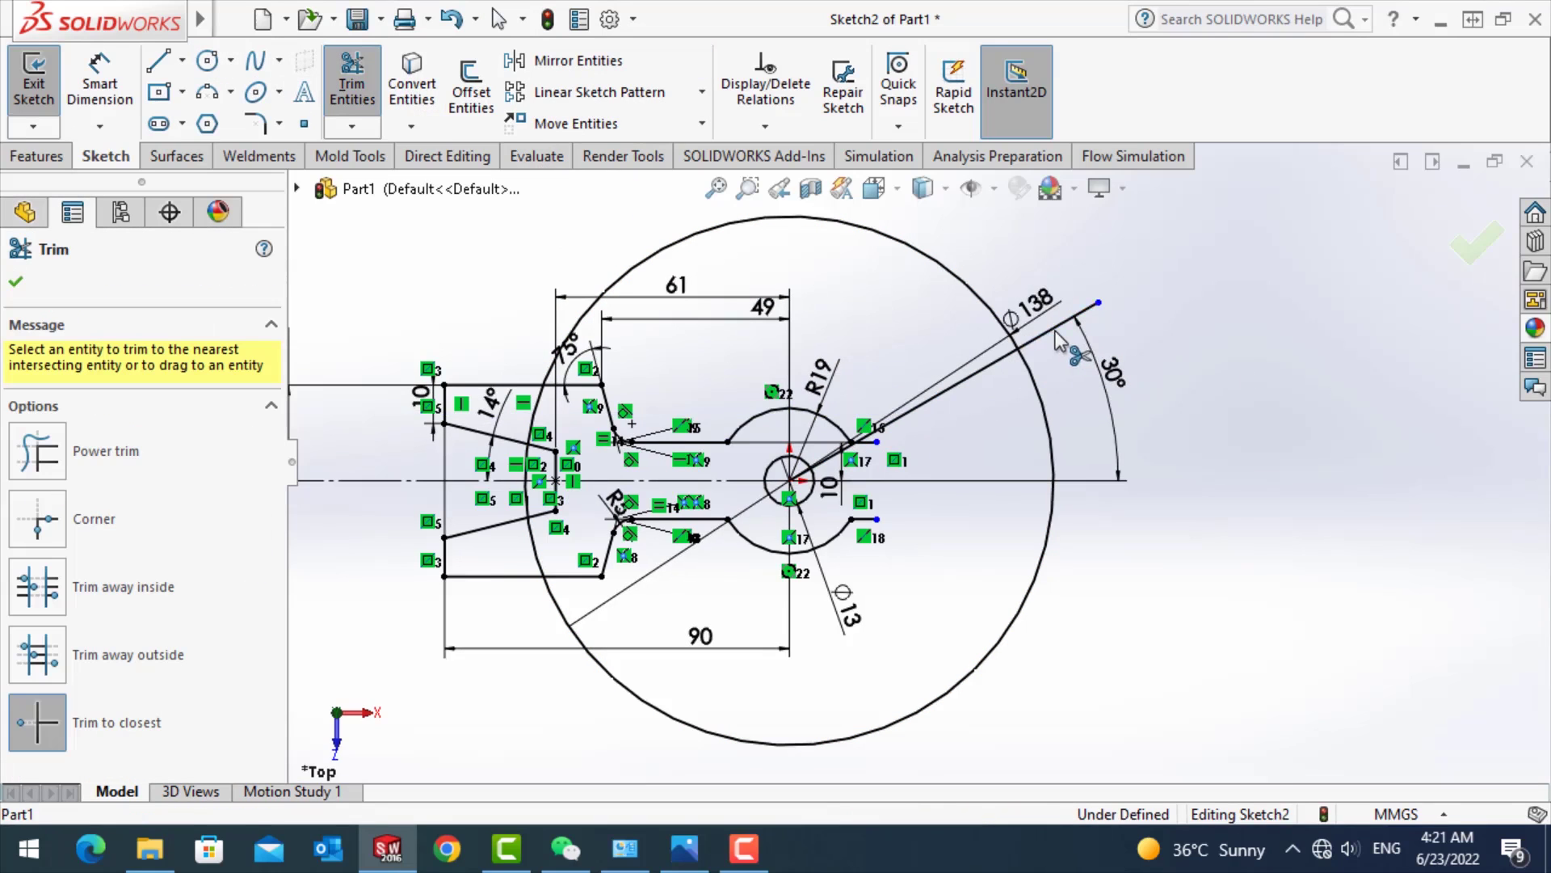
{"action": "left_click", "coordinate": [1048, 417]}
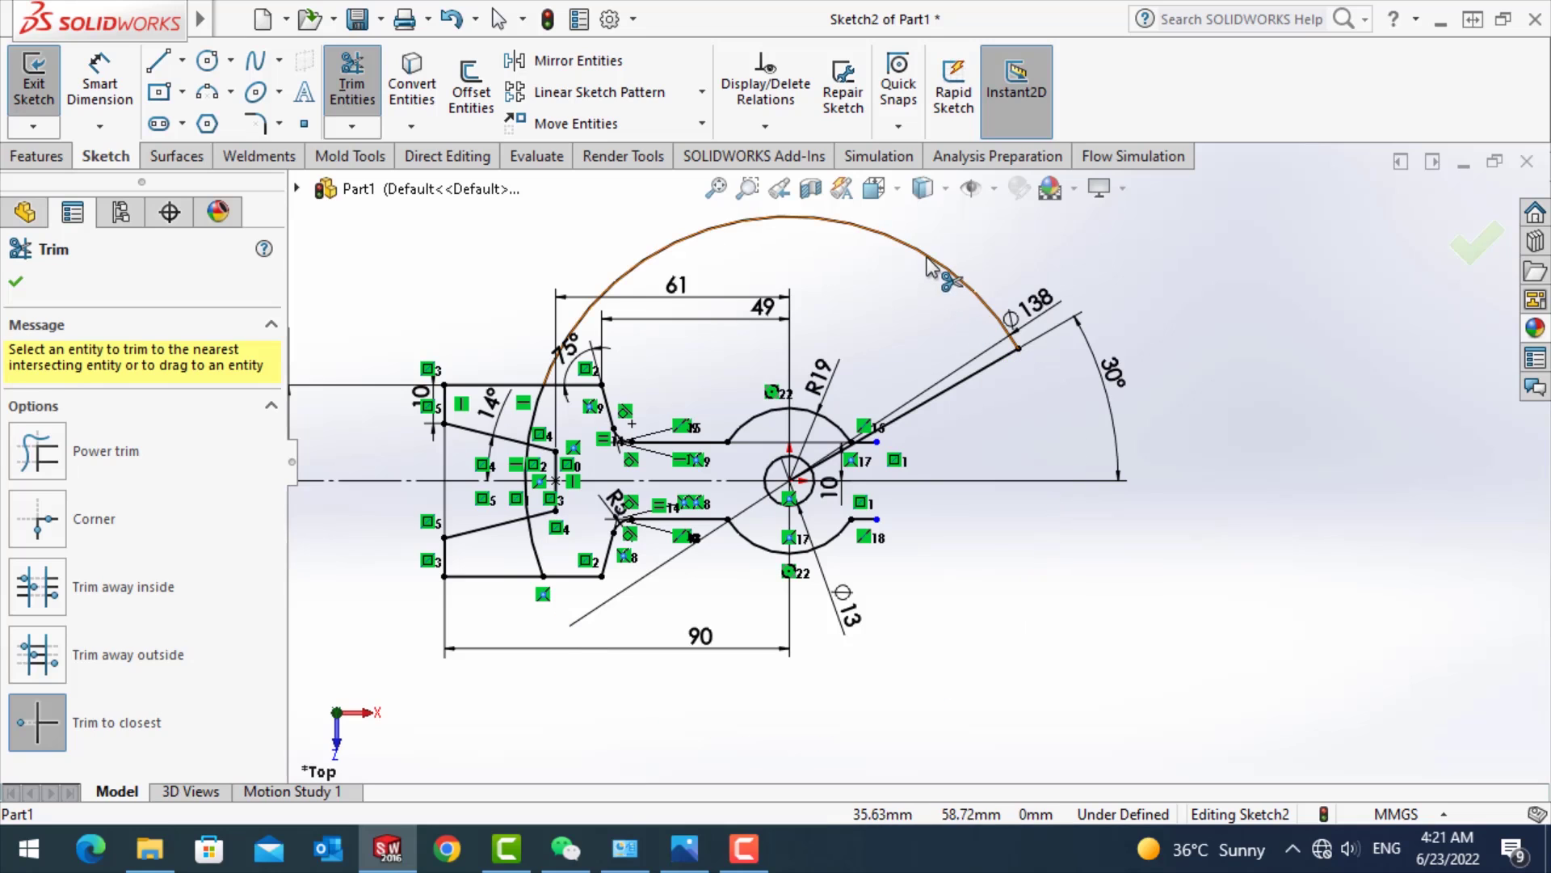
- Delete the remaining arc of the 138 mm circle
{"action": "key", "text": "Escape"}
{"action": "left_click", "coordinate": [539, 567]}
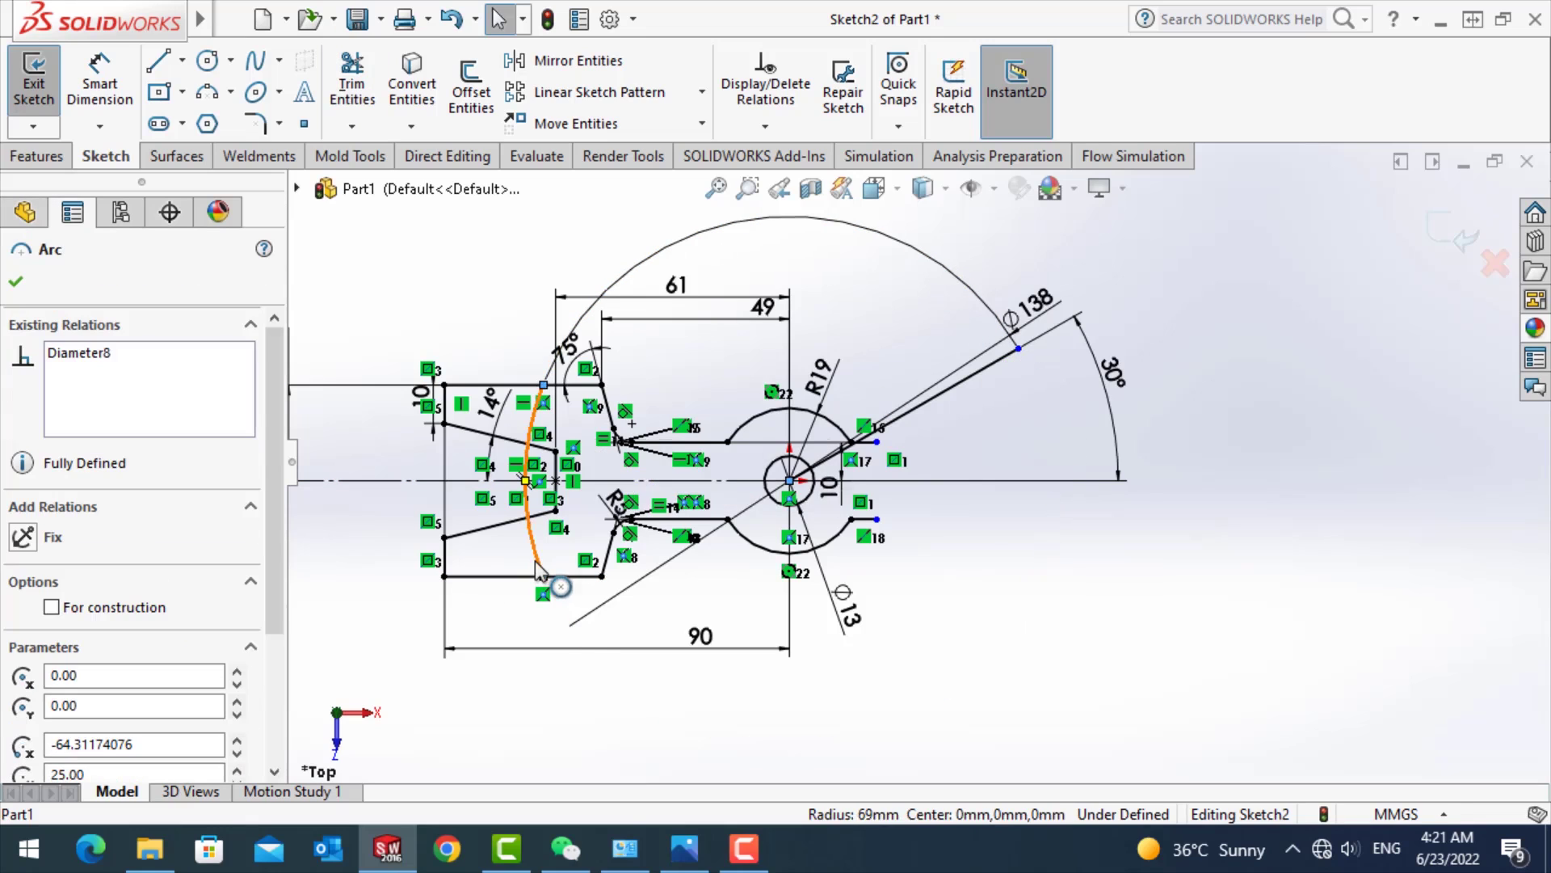
{"action": "key", "text": "Delete"}
{"action": "left_click", "coordinate": [642, 611]}
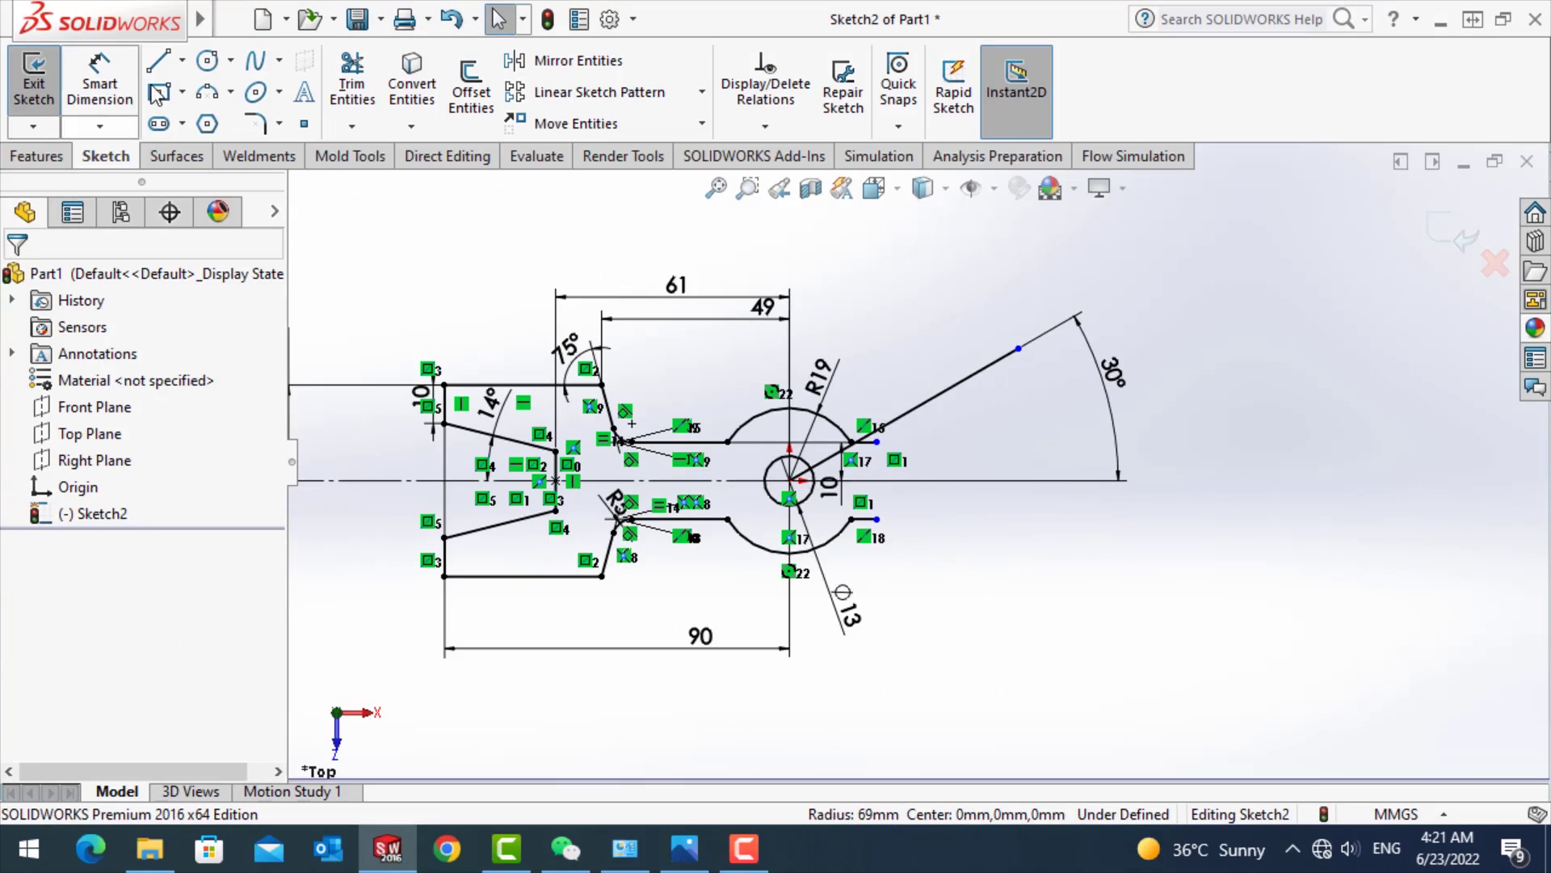
- Draw a circle about 26 mm in diameter centred on the outer end of the slanted line
{"action": "left_click", "coordinate": [210, 63]}
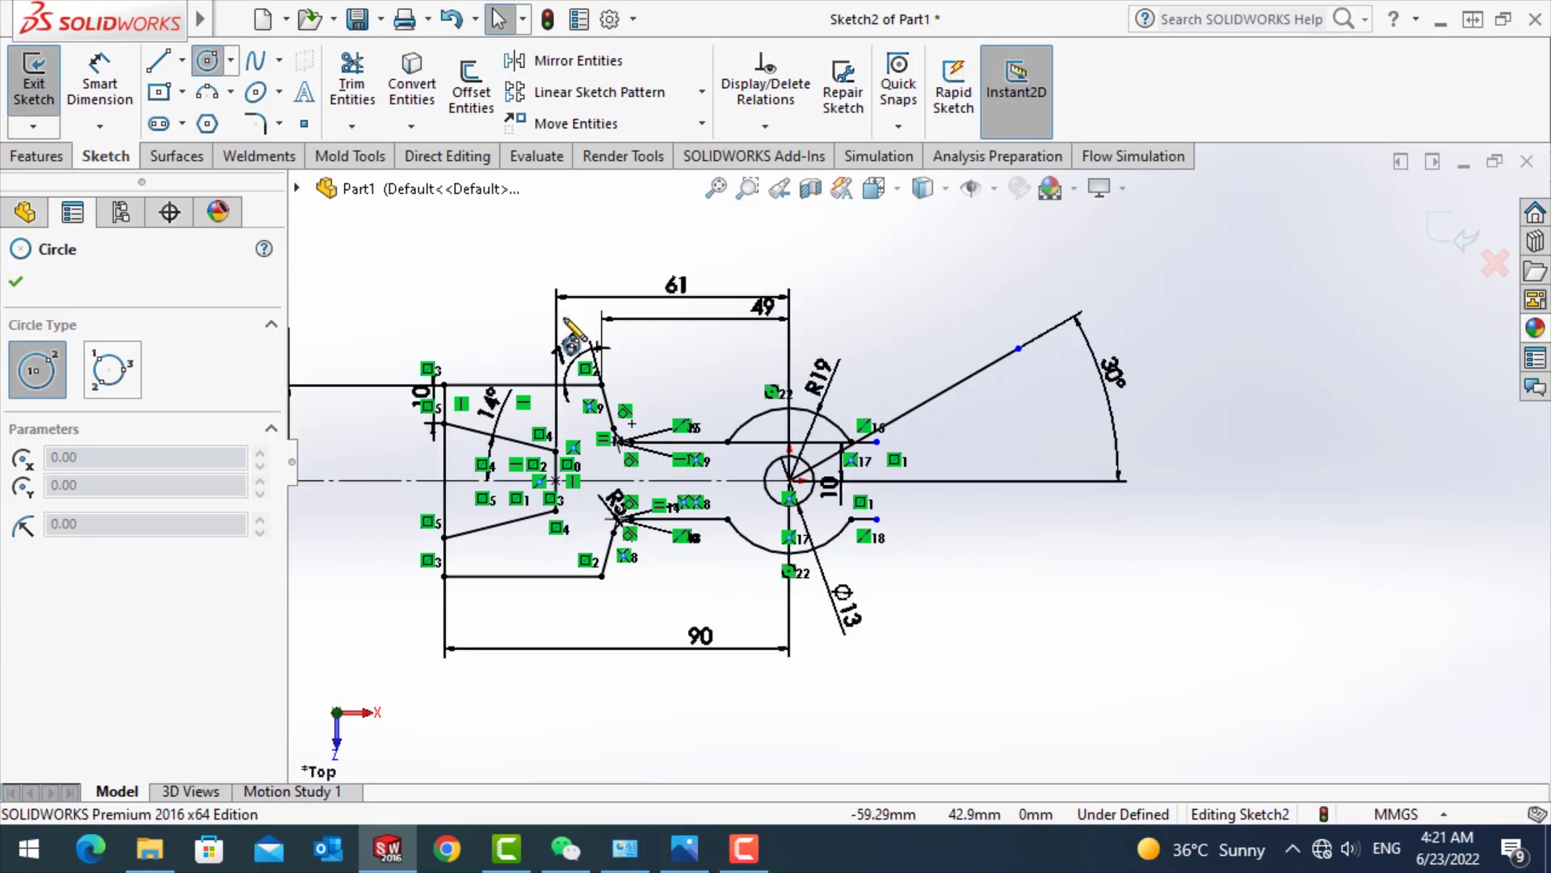
{"action": "left_click", "coordinate": [1018, 348]}
{"action": "left_click", "coordinate": [1045, 384]}
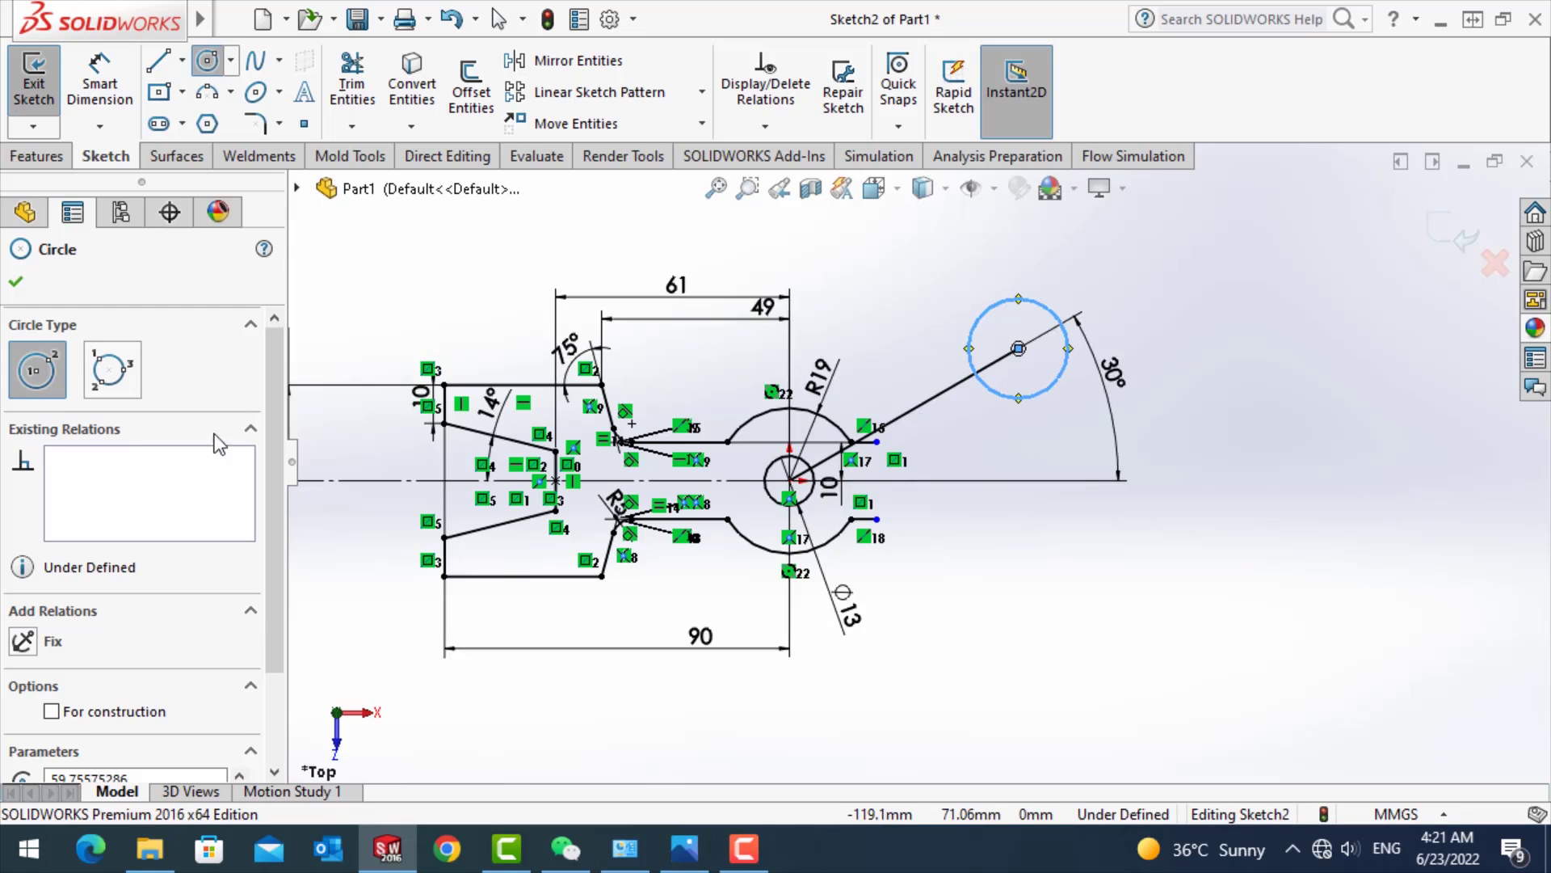
{"action": "key", "text": "Escape"}
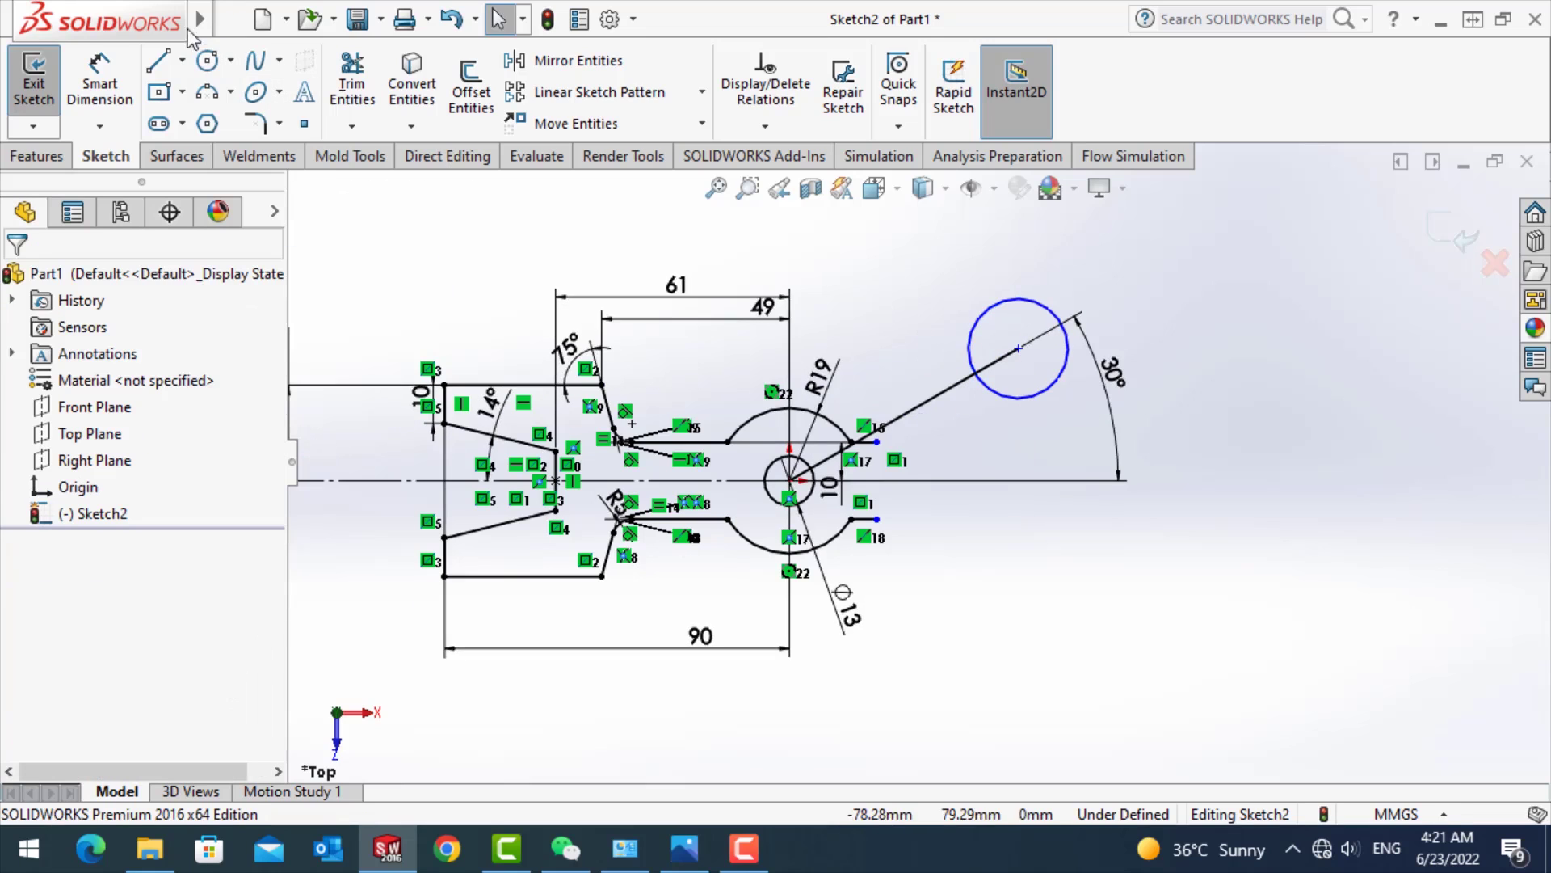
{"action": "left_click", "coordinate": [207, 60]}
{"action": "key", "text": "Escape"}
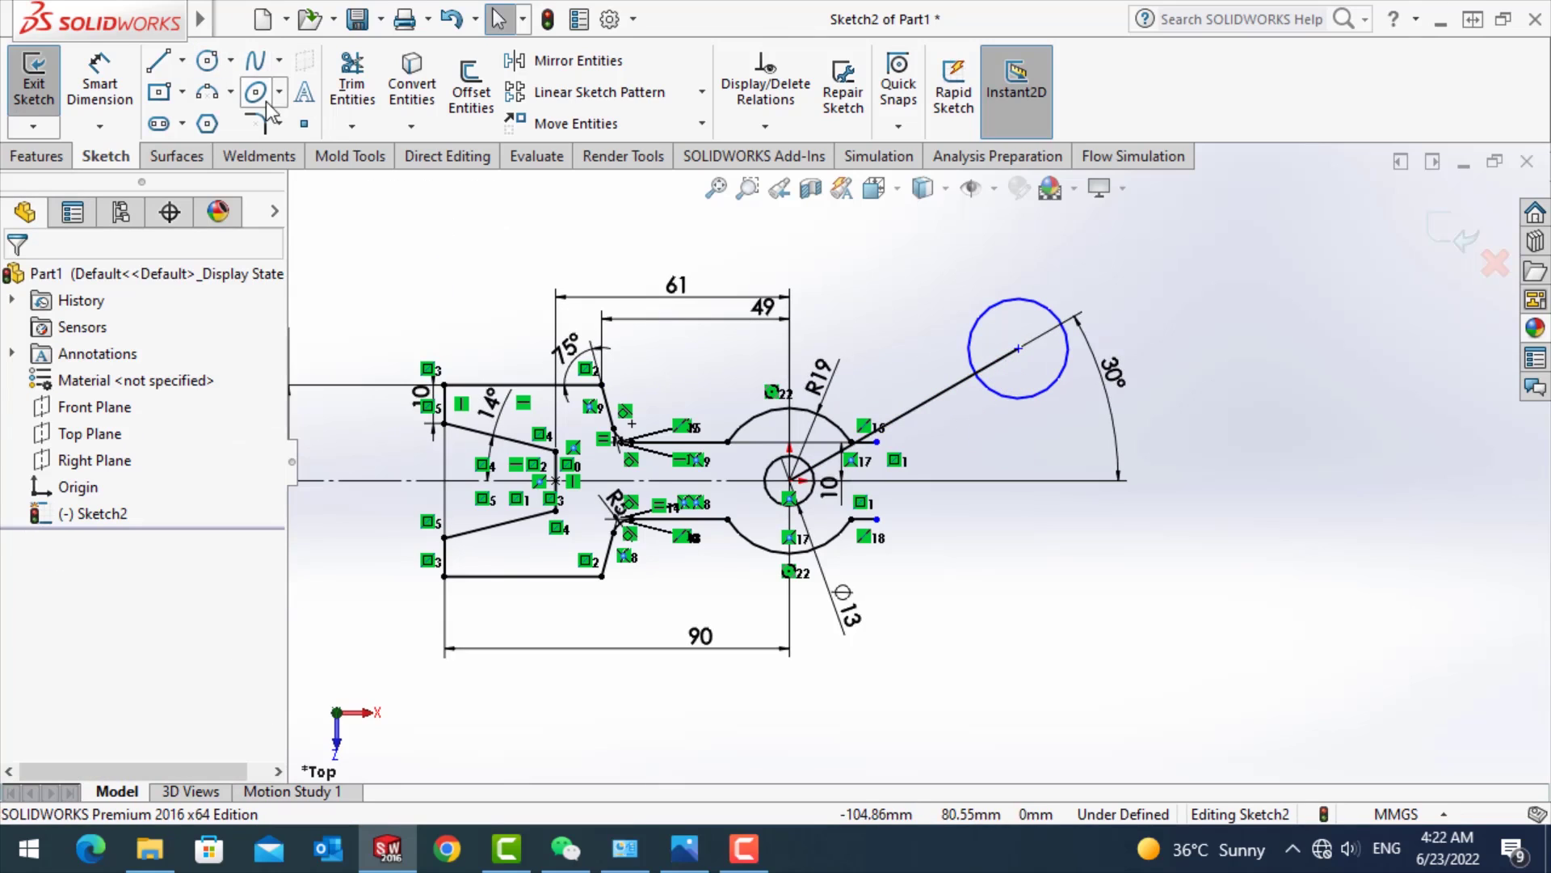
- Mirror the slanted line and its end circle about the horizontal centreline, keeping the originals
{"action": "left_click", "coordinate": [579, 61]}
{"action": "left_click", "coordinate": [929, 400]}
{"action": "left_click", "coordinate": [969, 348]}
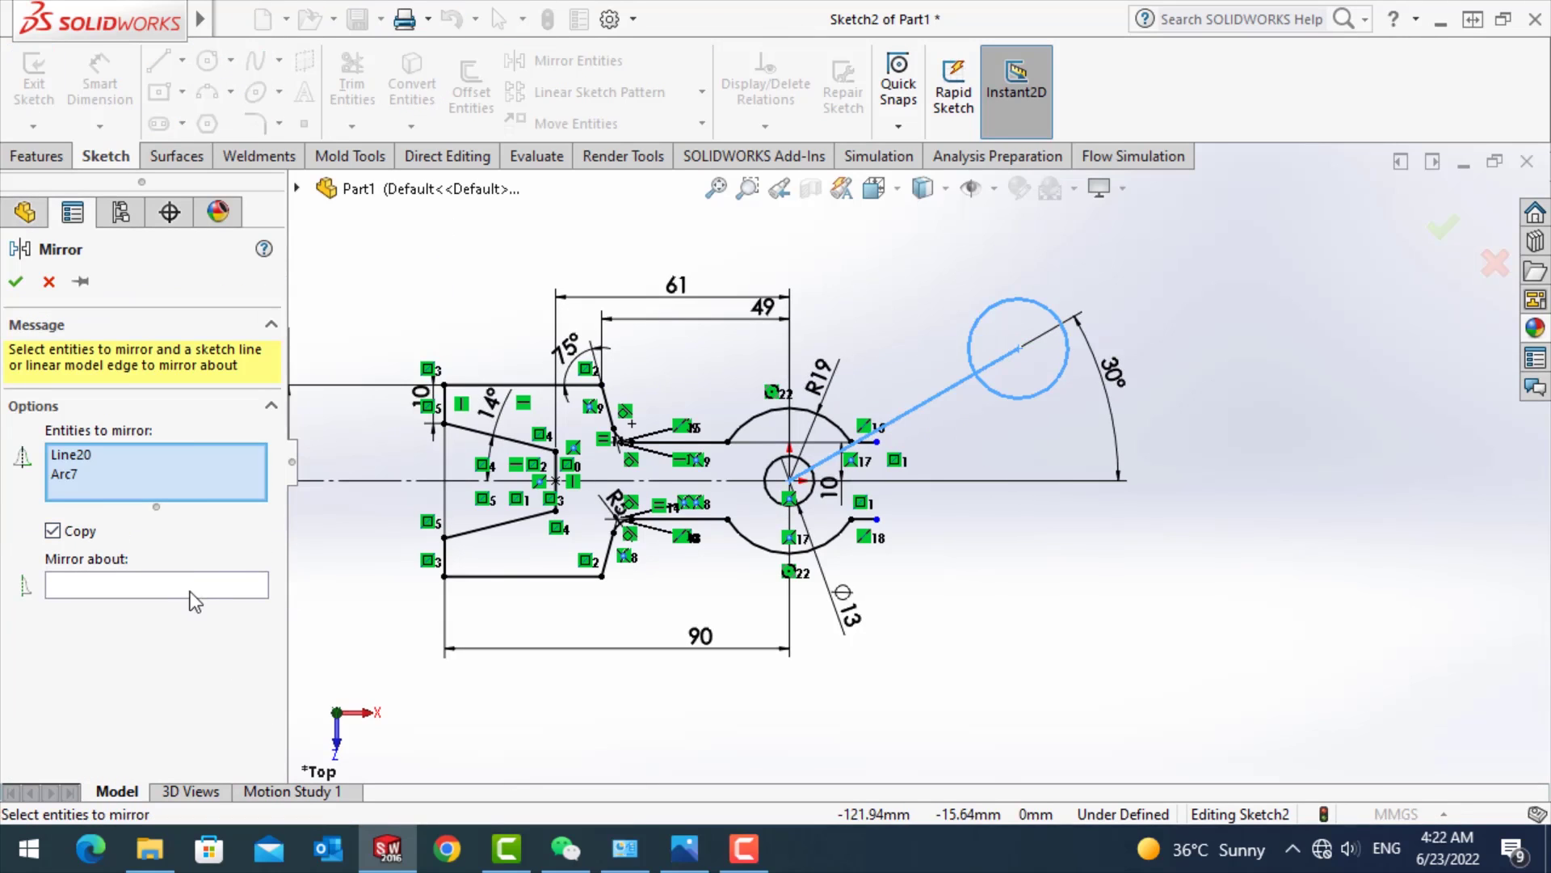
{"action": "left_click", "coordinate": [193, 590]}
{"action": "left_click", "coordinate": [549, 480]}
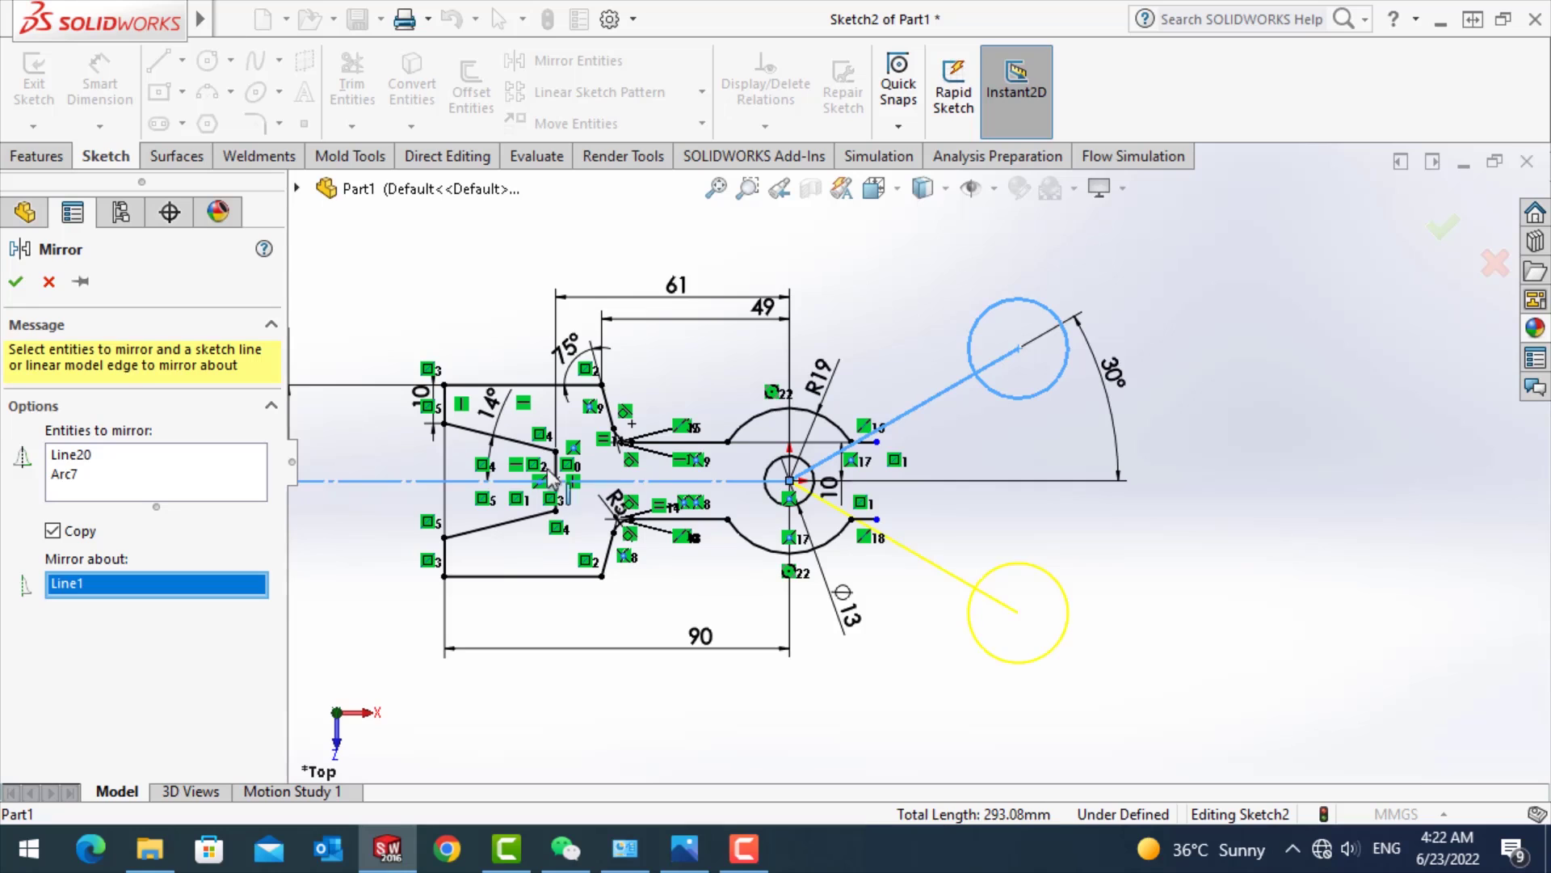
{"action": "left_click", "coordinate": [15, 281]}
- Delete both slanted lines together with the associated angle dimension, keeping the two circles
{"action": "left_click", "coordinate": [929, 563]}
{"action": "key", "text": "Escape"}
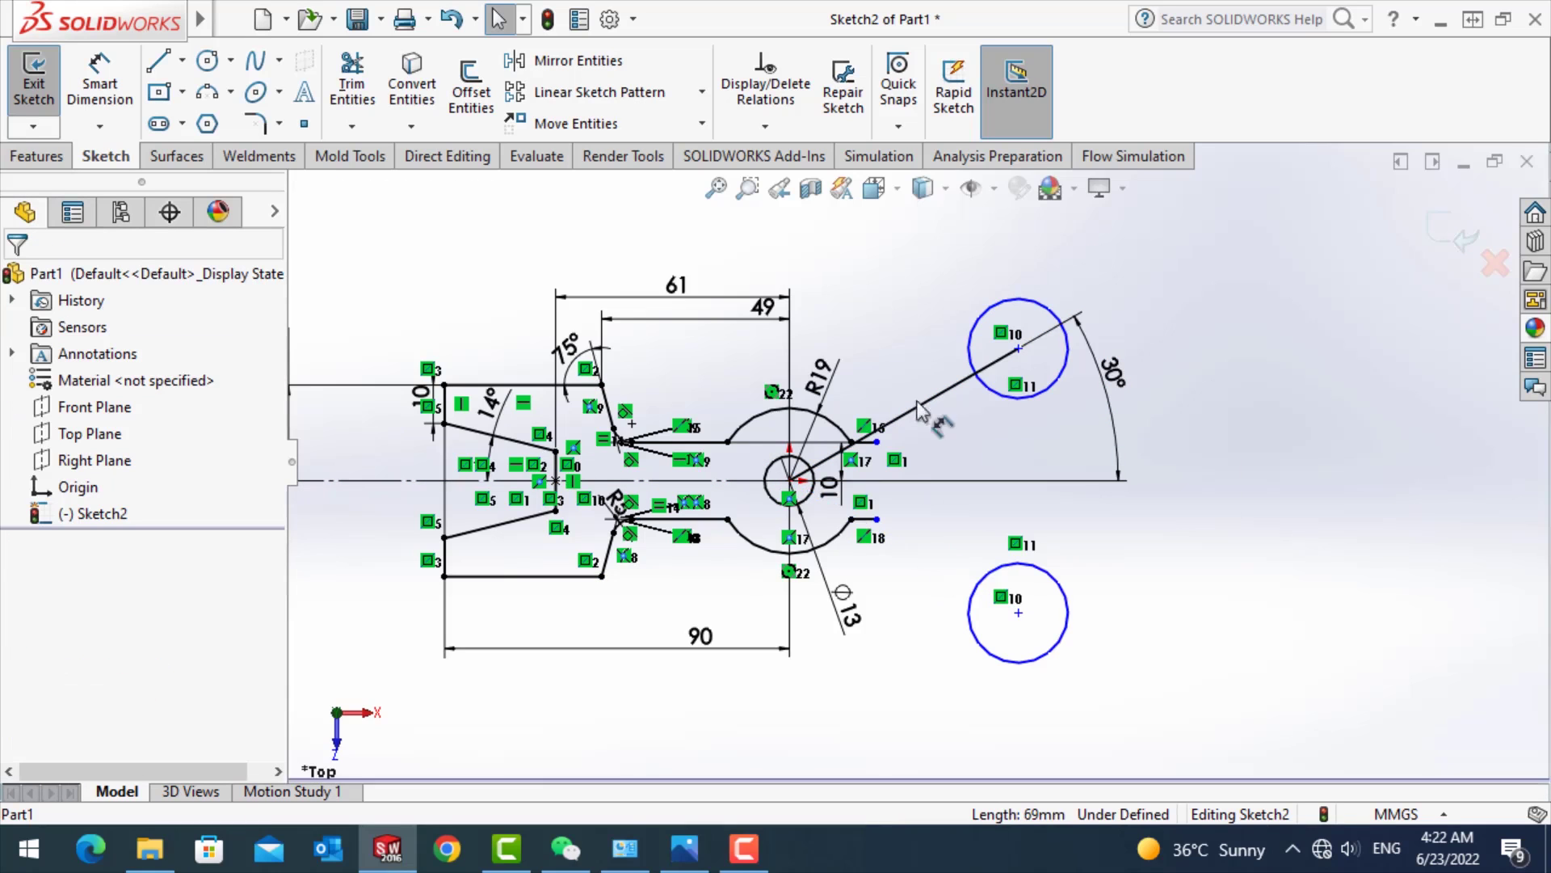
{"action": "left_click", "coordinate": [918, 404]}
{"action": "key", "text": "Delete"}
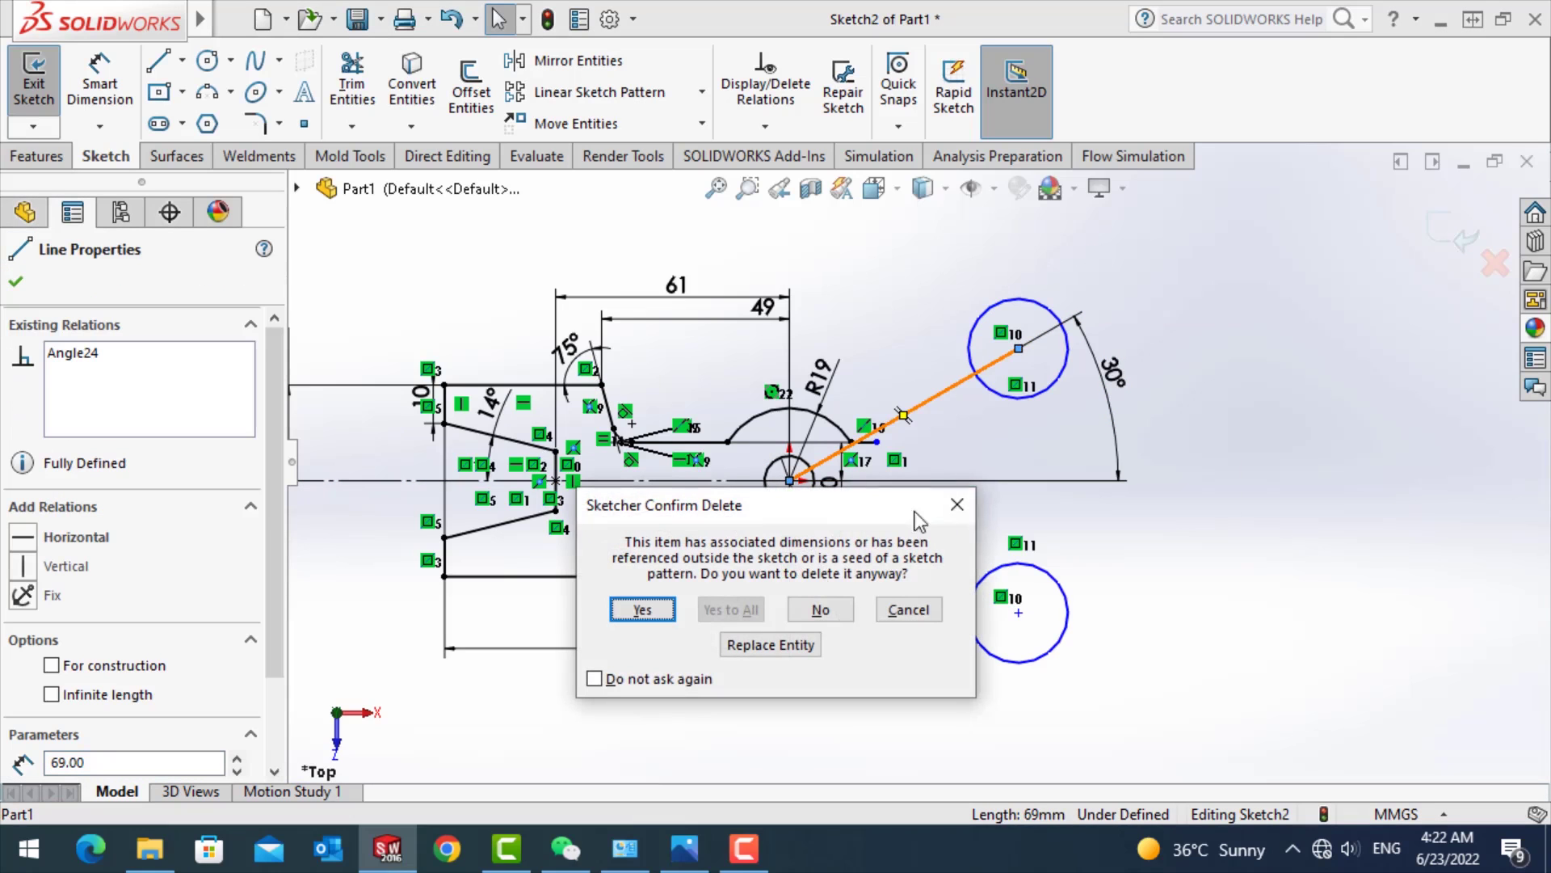
{"action": "left_click", "coordinate": [642, 609]}
- Dimension the upper outer circle's diameter as 26 mm and add a driven diameter dimension to the lower one
{"action": "left_click", "coordinate": [99, 85]}
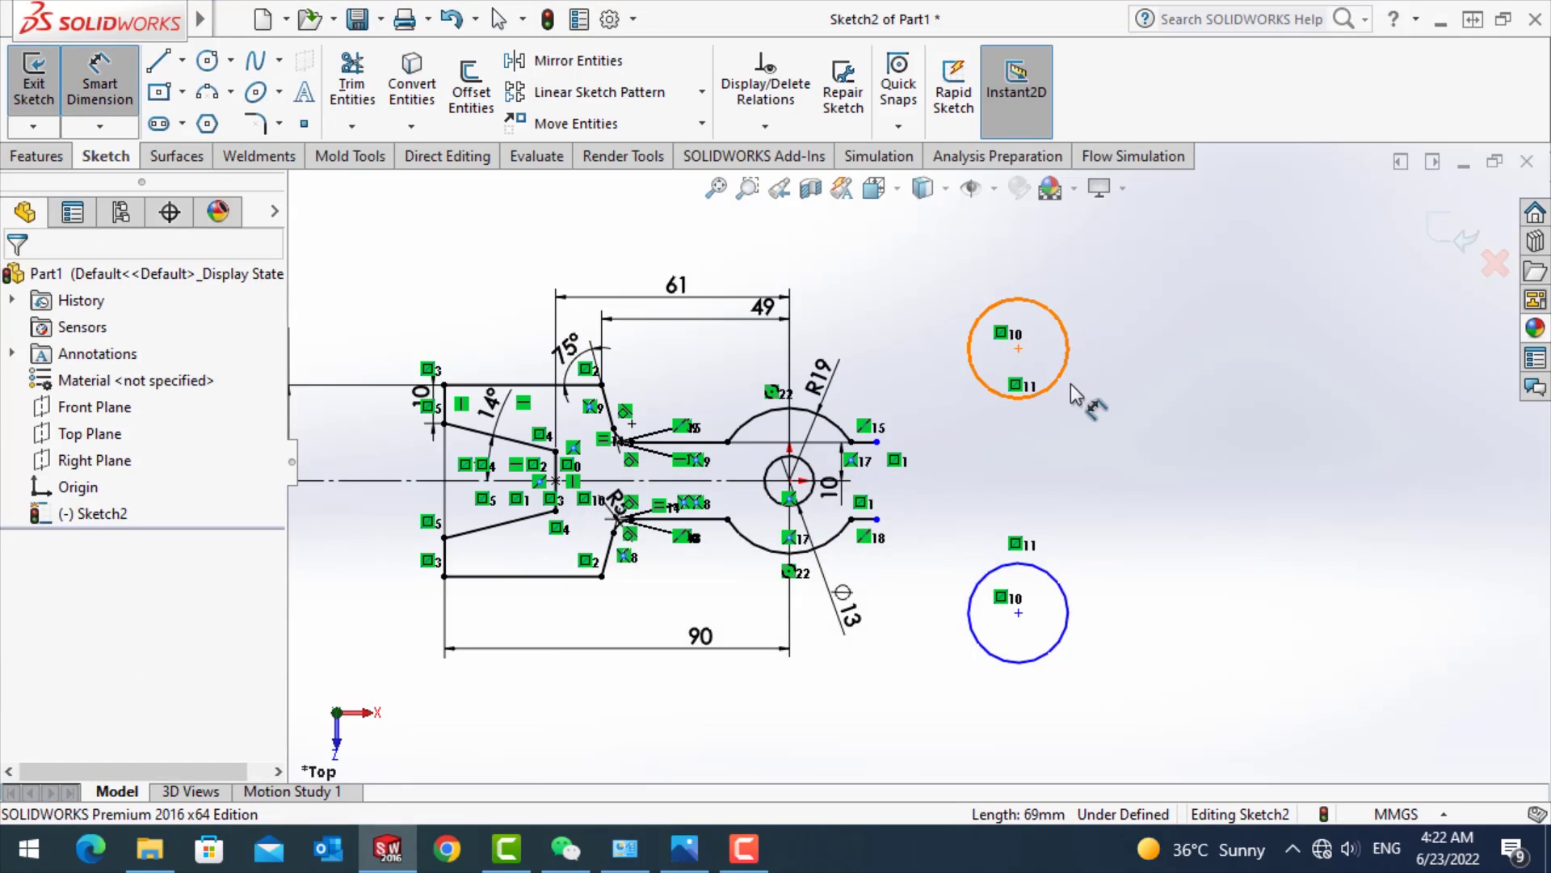
{"action": "left_click", "coordinate": [1068, 386]}
{"action": "left_click", "coordinate": [1118, 332]}
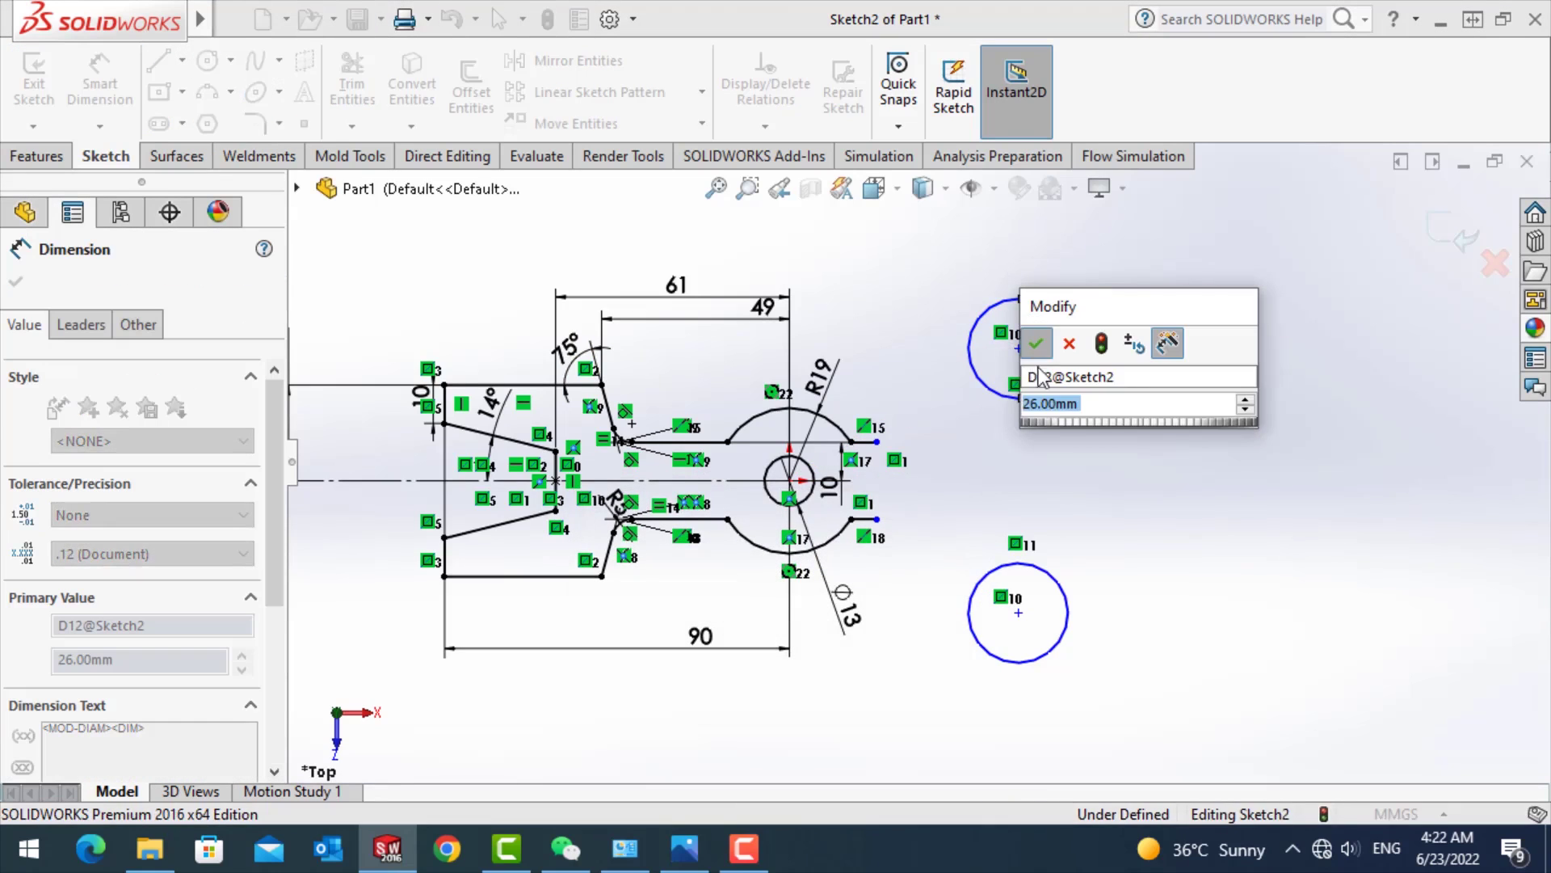
{"action": "left_click", "coordinate": [1035, 344]}
{"action": "left_click", "coordinate": [1065, 631]}
{"action": "left_click", "coordinate": [1155, 557]}
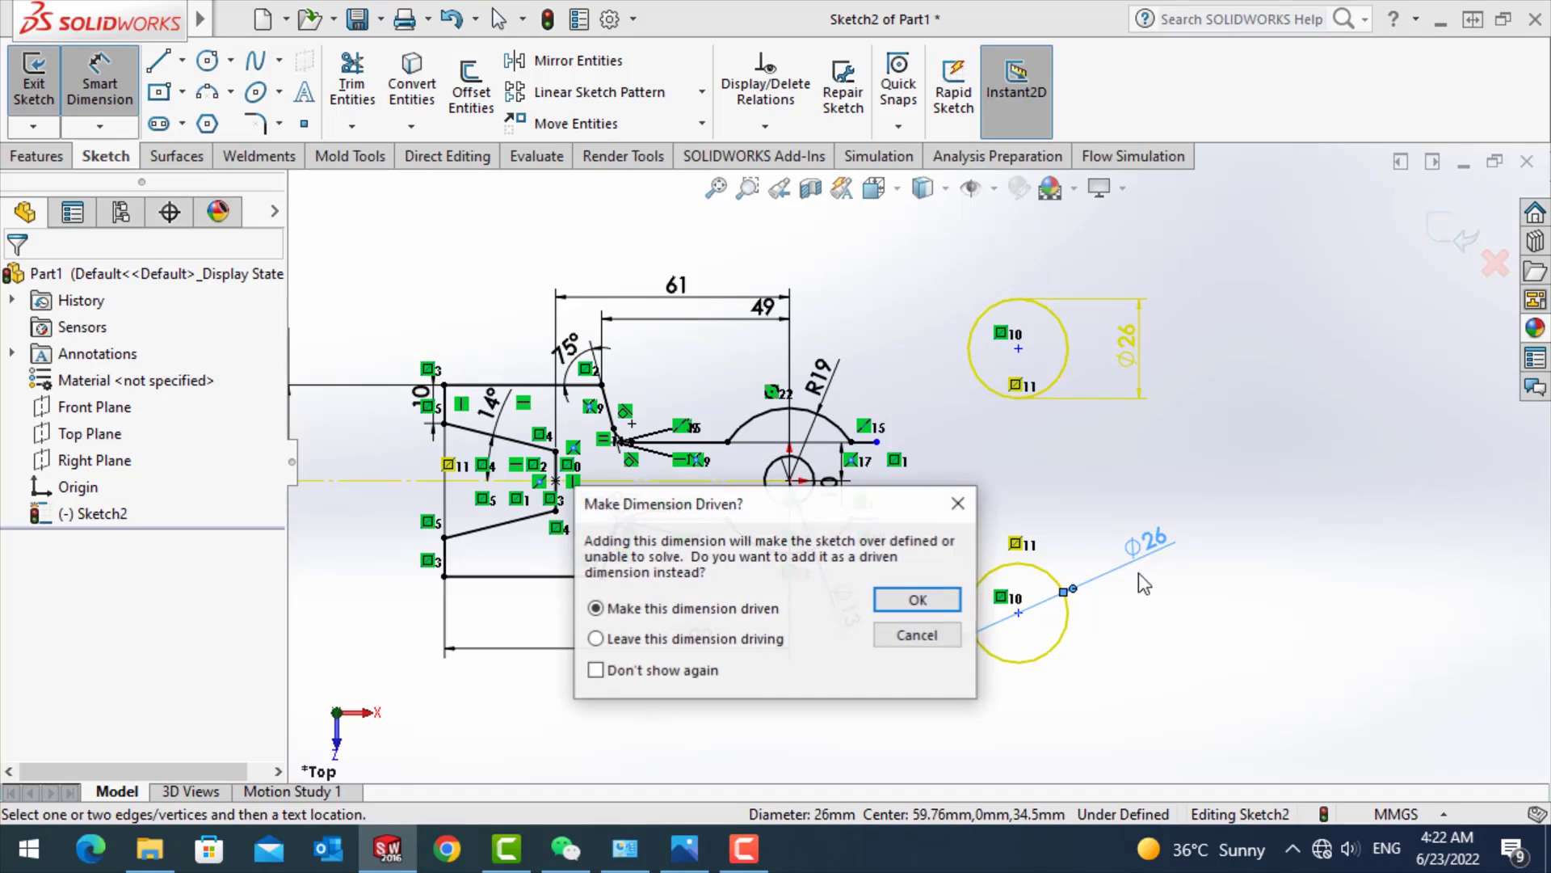
{"action": "left_click", "coordinate": [953, 605]}
{"action": "key", "text": "Escape"}
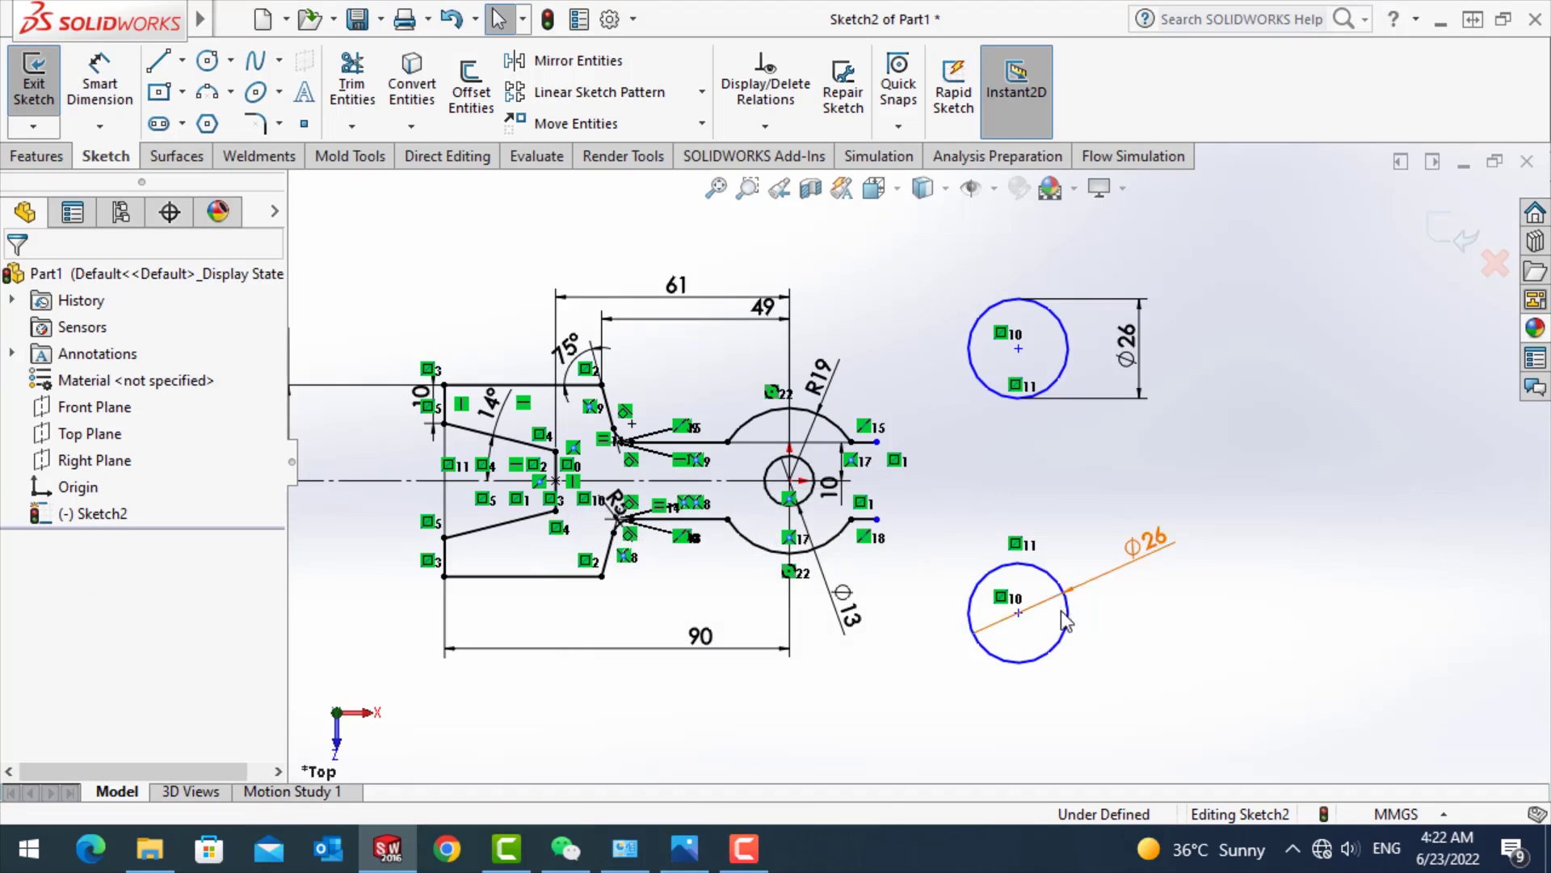
- Add an Equal relation between the upper and lower outer circles
{"action": "left_click", "coordinate": [1026, 428]}
{"action": "left_click", "coordinate": [1071, 594], "text": "ctrl"}
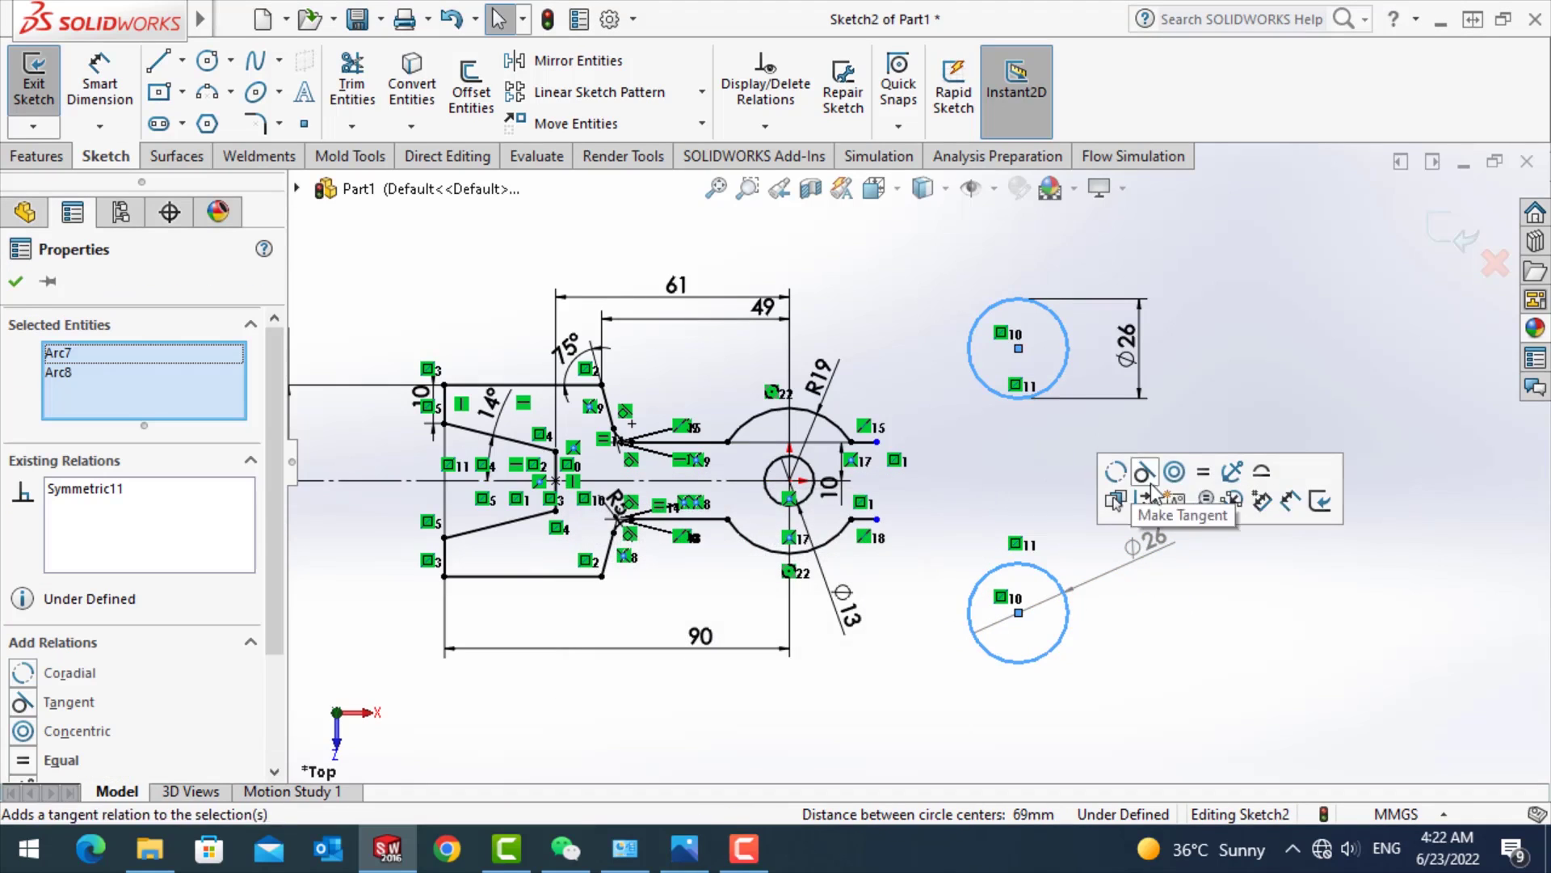
{"action": "left_click", "coordinate": [1203, 473]}
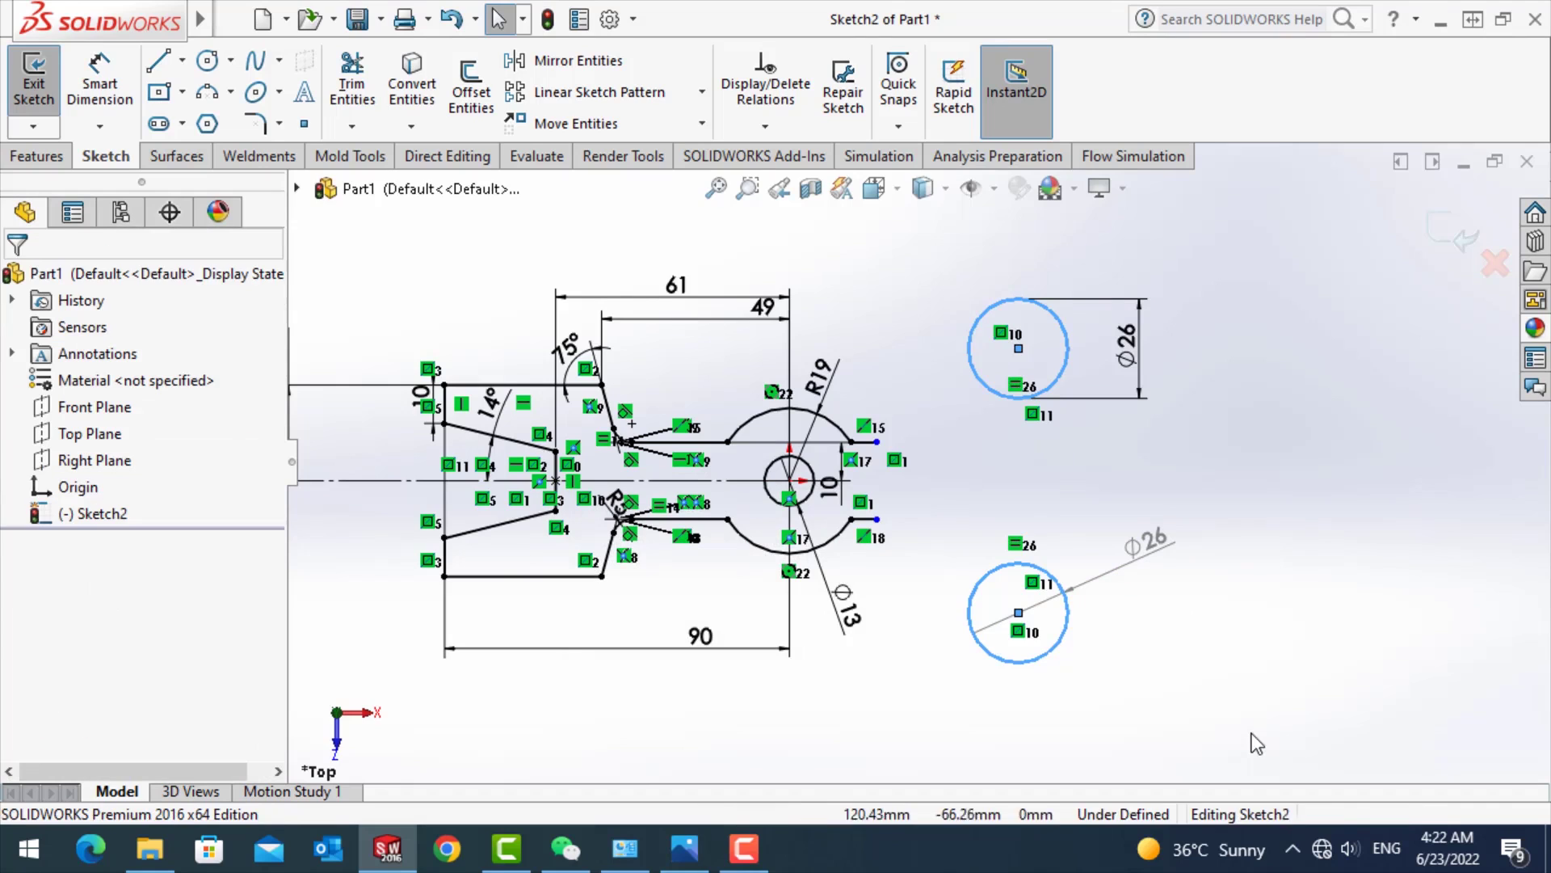
{"action": "left_click", "coordinate": [161, 62]}
{"action": "key", "text": "Escape"}
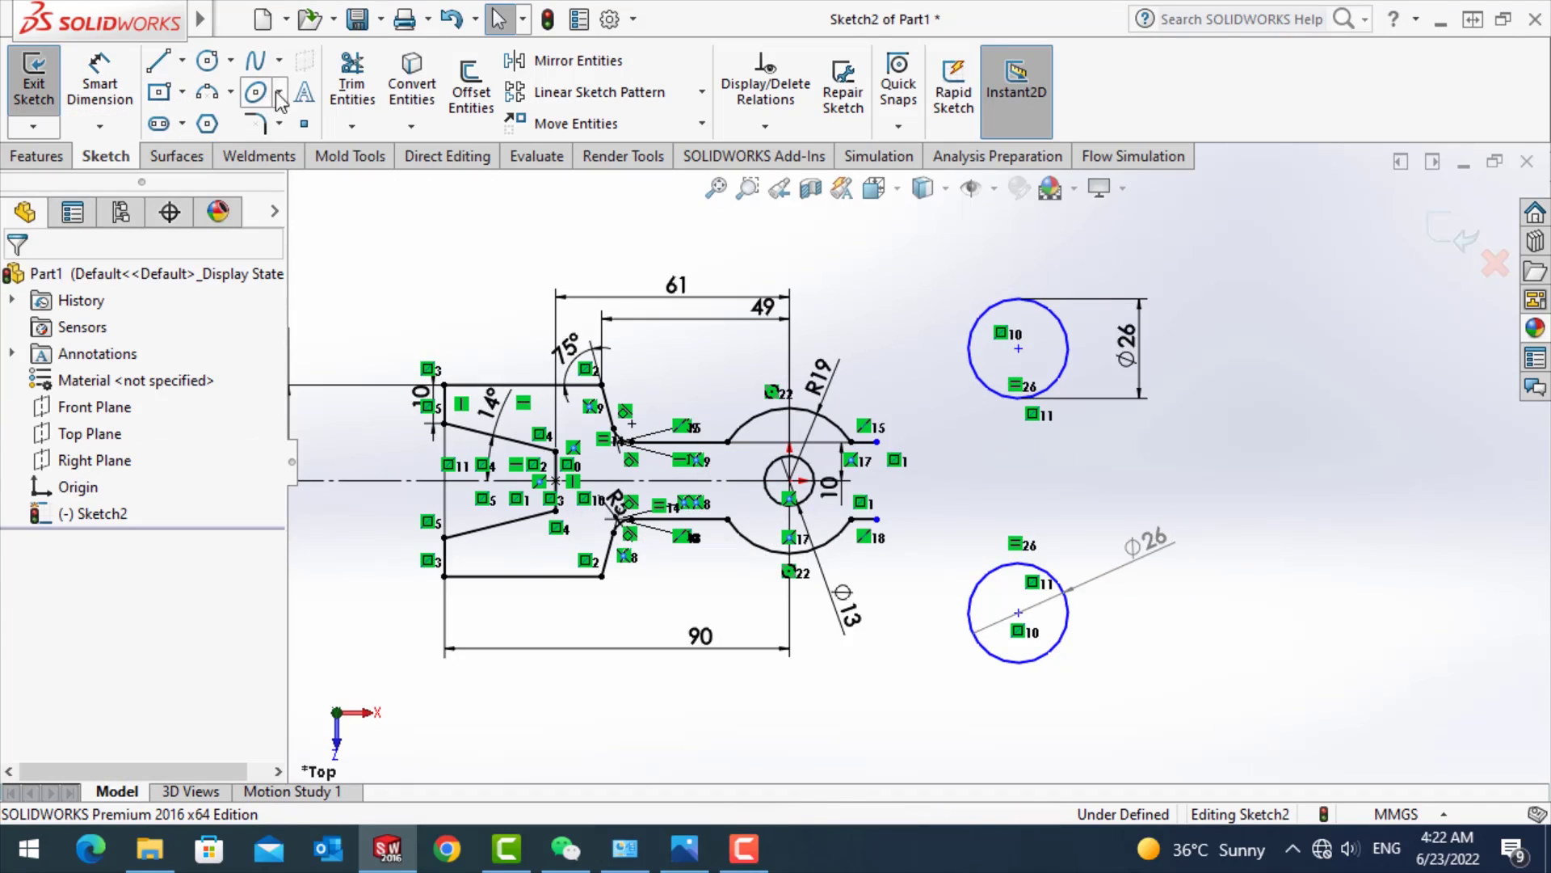
- Draw two circles centred on the origin, about 56 mm and 82 mm in radius, touching the outer circles' inner and outer sides
{"action": "left_click", "coordinate": [207, 60]}
{"action": "left_click", "coordinate": [789, 480]}
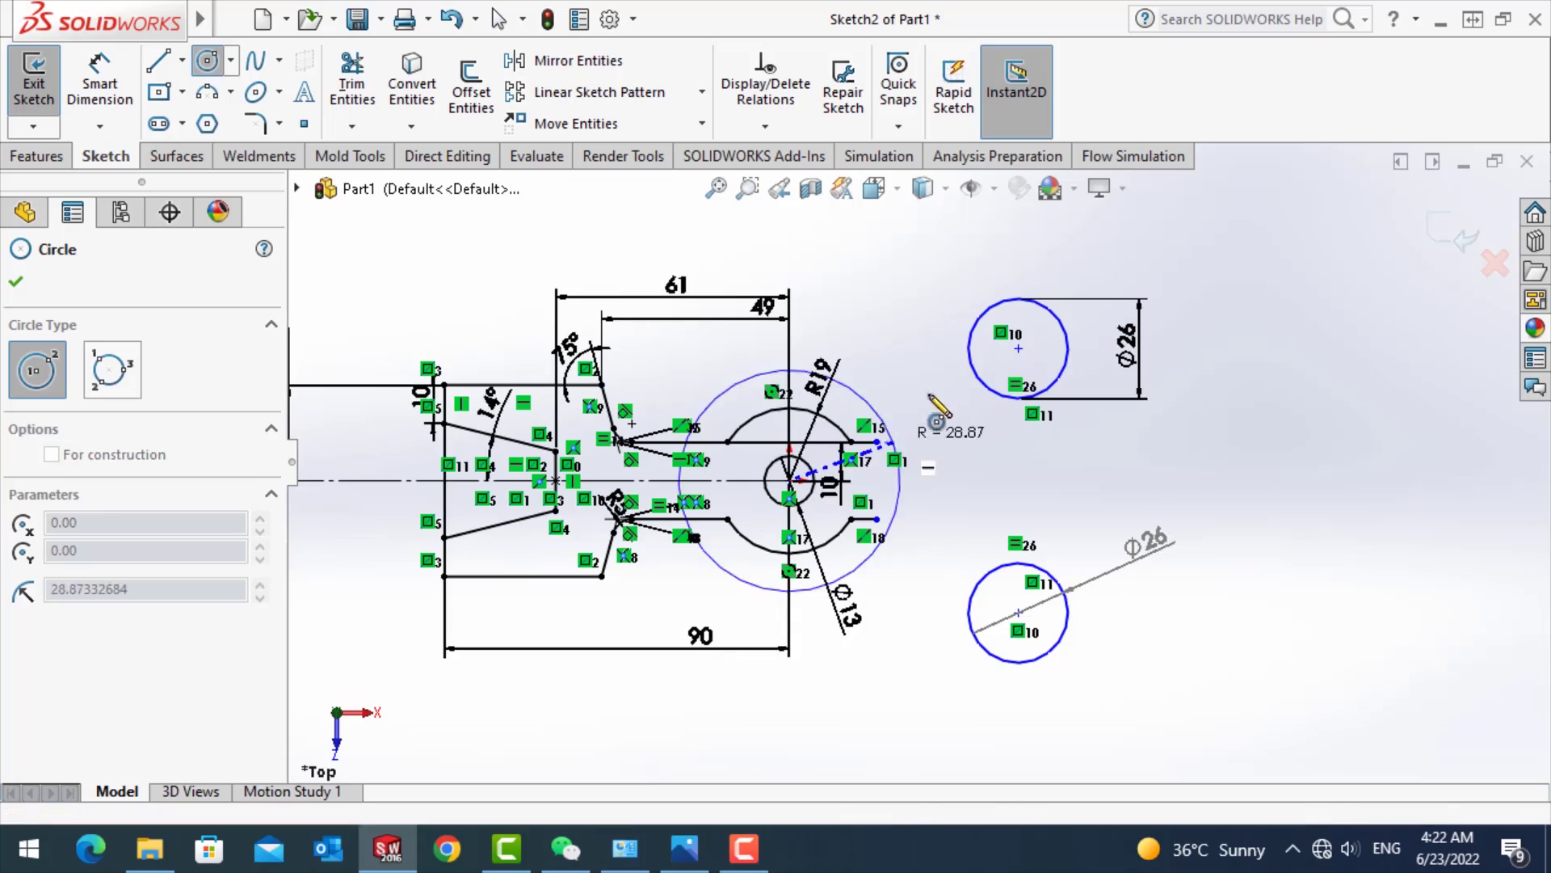
{"action": "left_click", "coordinate": [985, 389]}
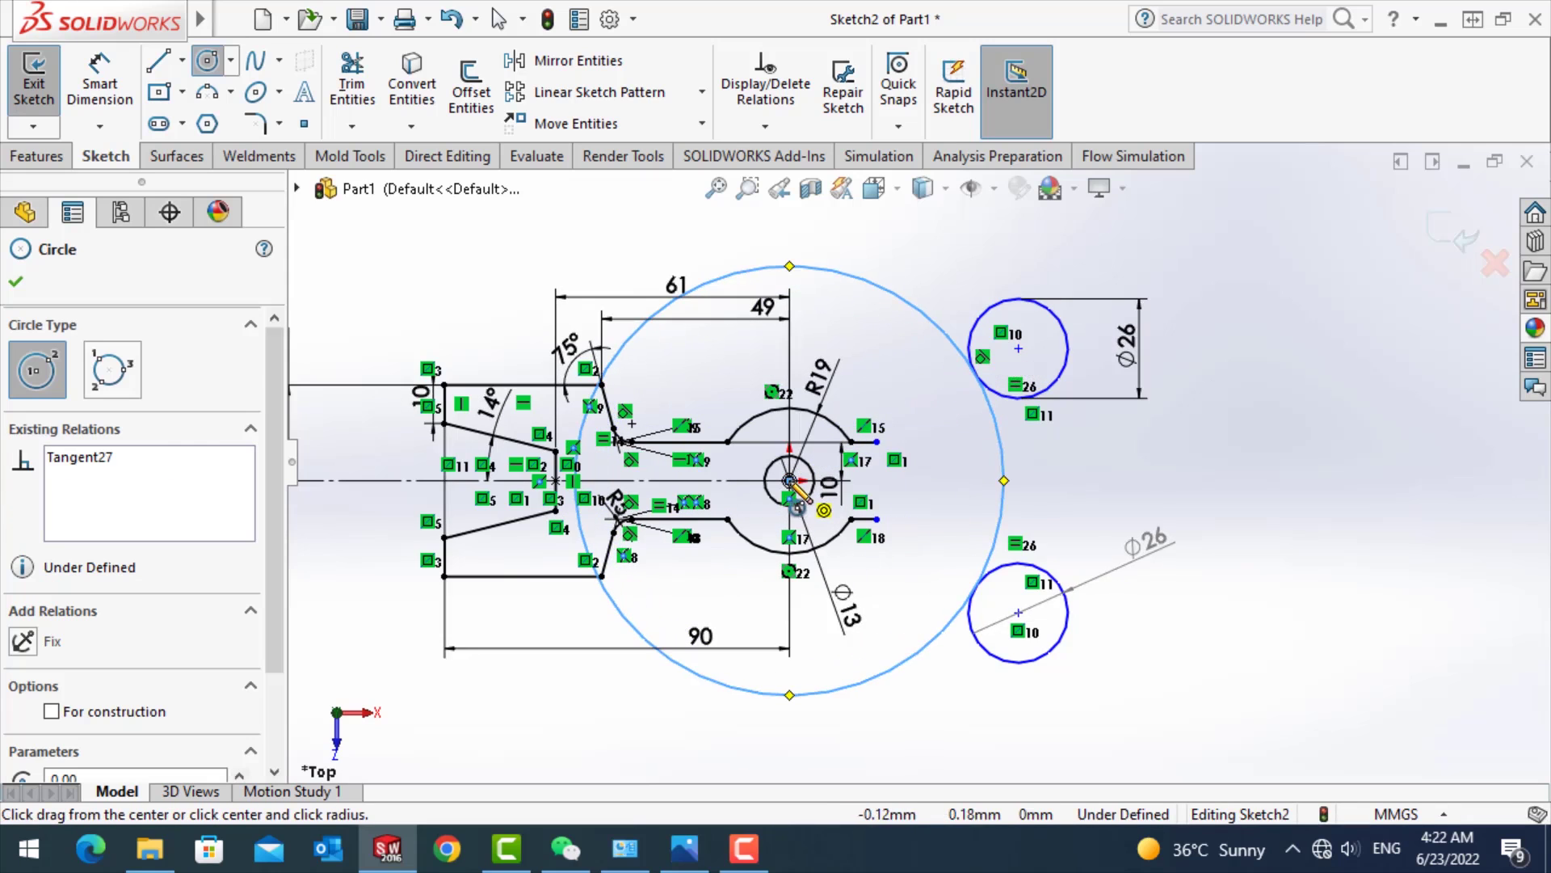
{"action": "left_click", "coordinate": [790, 480]}
{"action": "left_click", "coordinate": [1063, 377]}
{"action": "left_click", "coordinate": [1080, 378]}
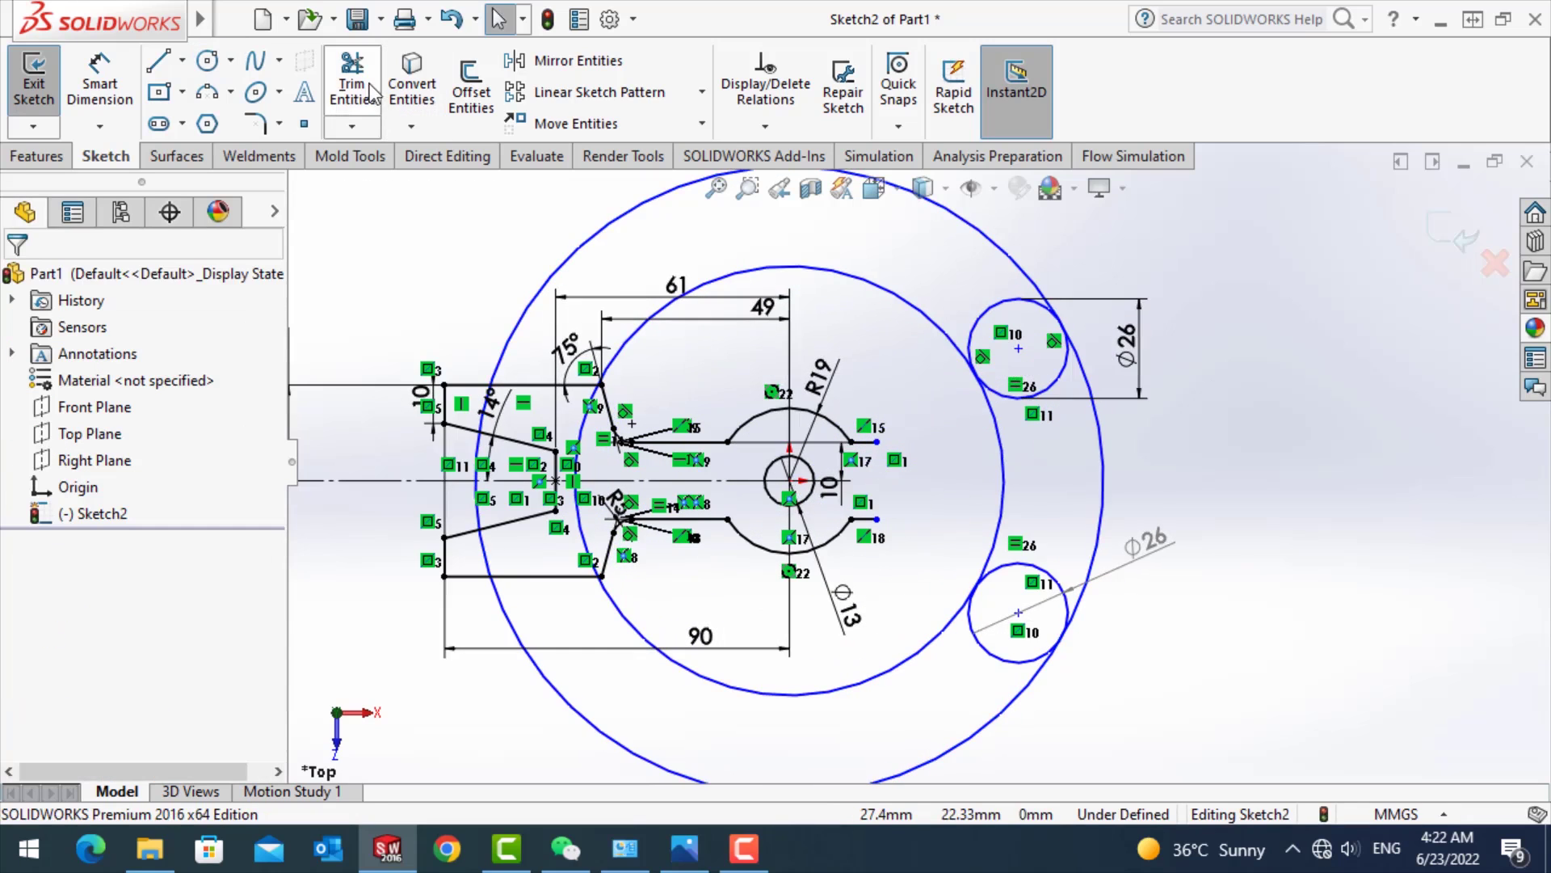
- Trim the large circles above and below the outer circles, and the outer circles' inner portions, to form a curved, round-ended outline
{"action": "left_click", "coordinate": [352, 83]}
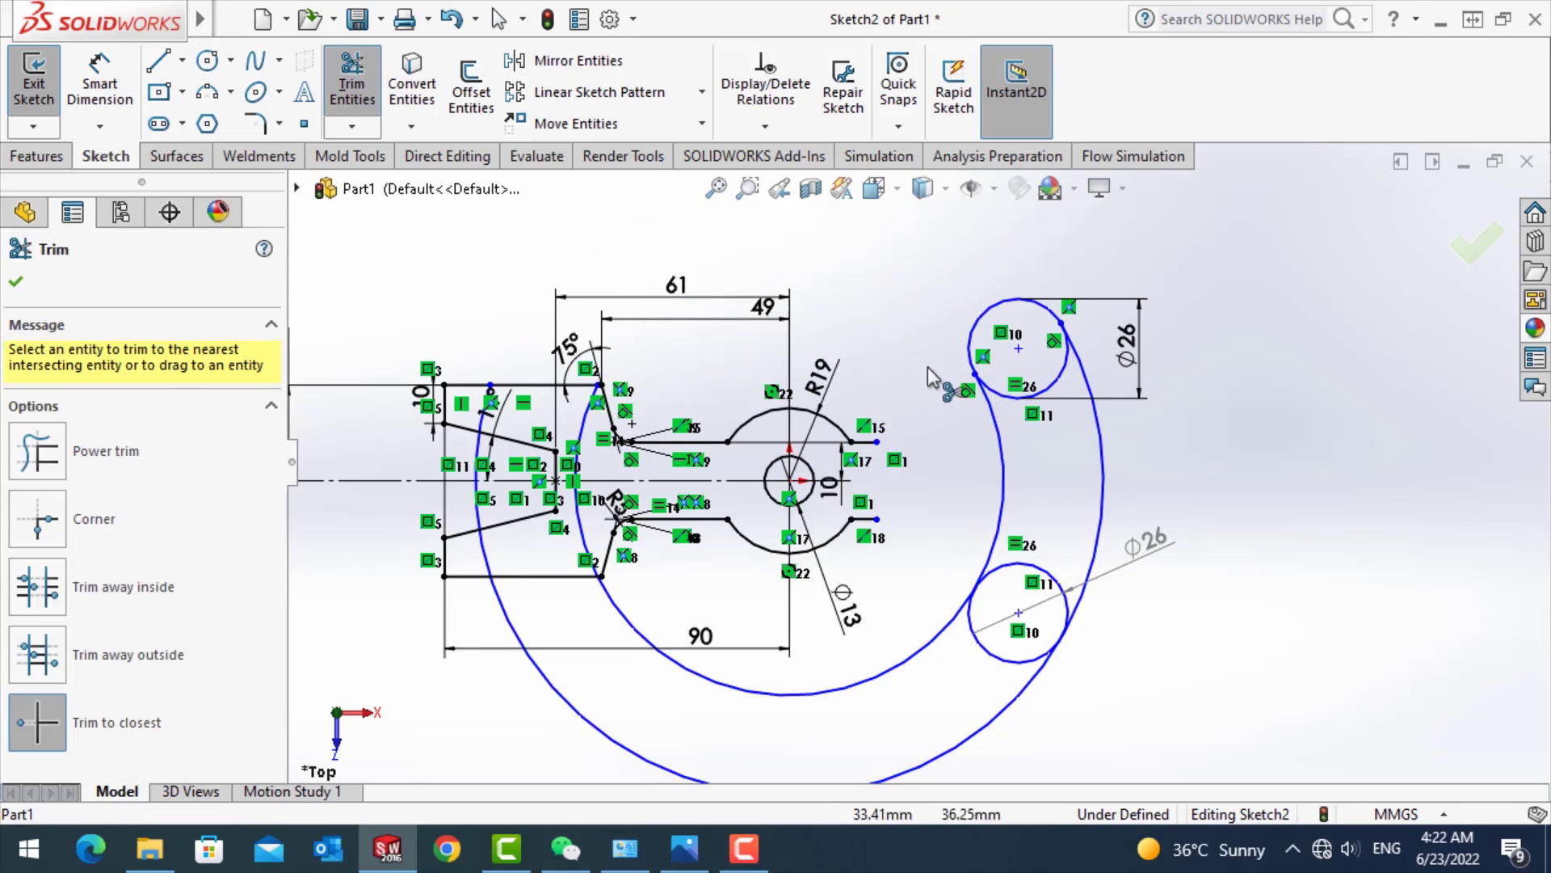
{"action": "left_click", "coordinate": [931, 658]}
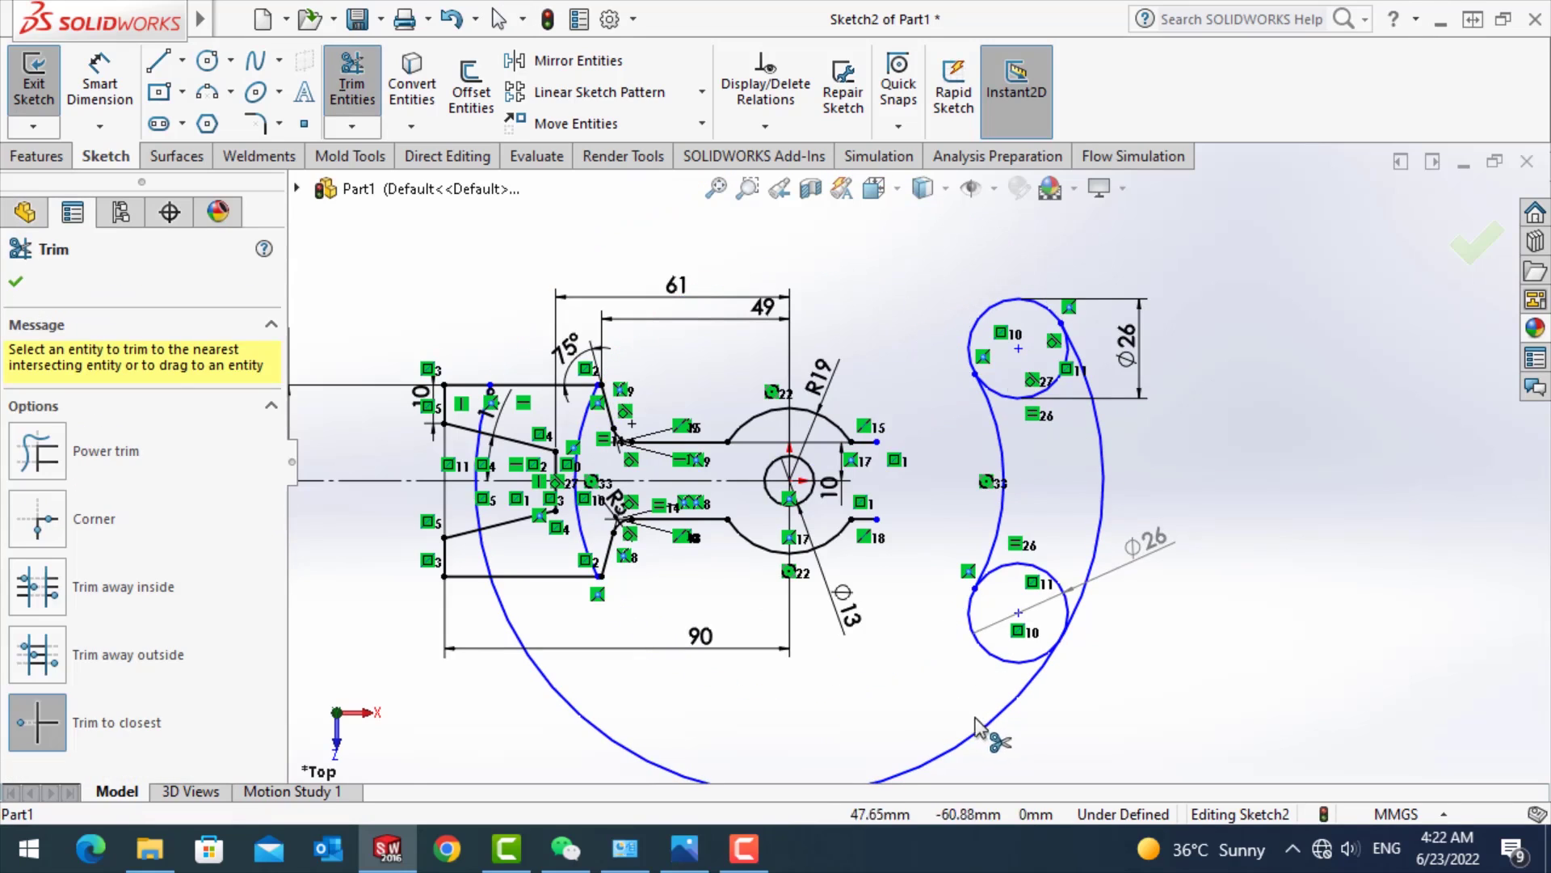
{"action": "left_click", "coordinate": [992, 730]}
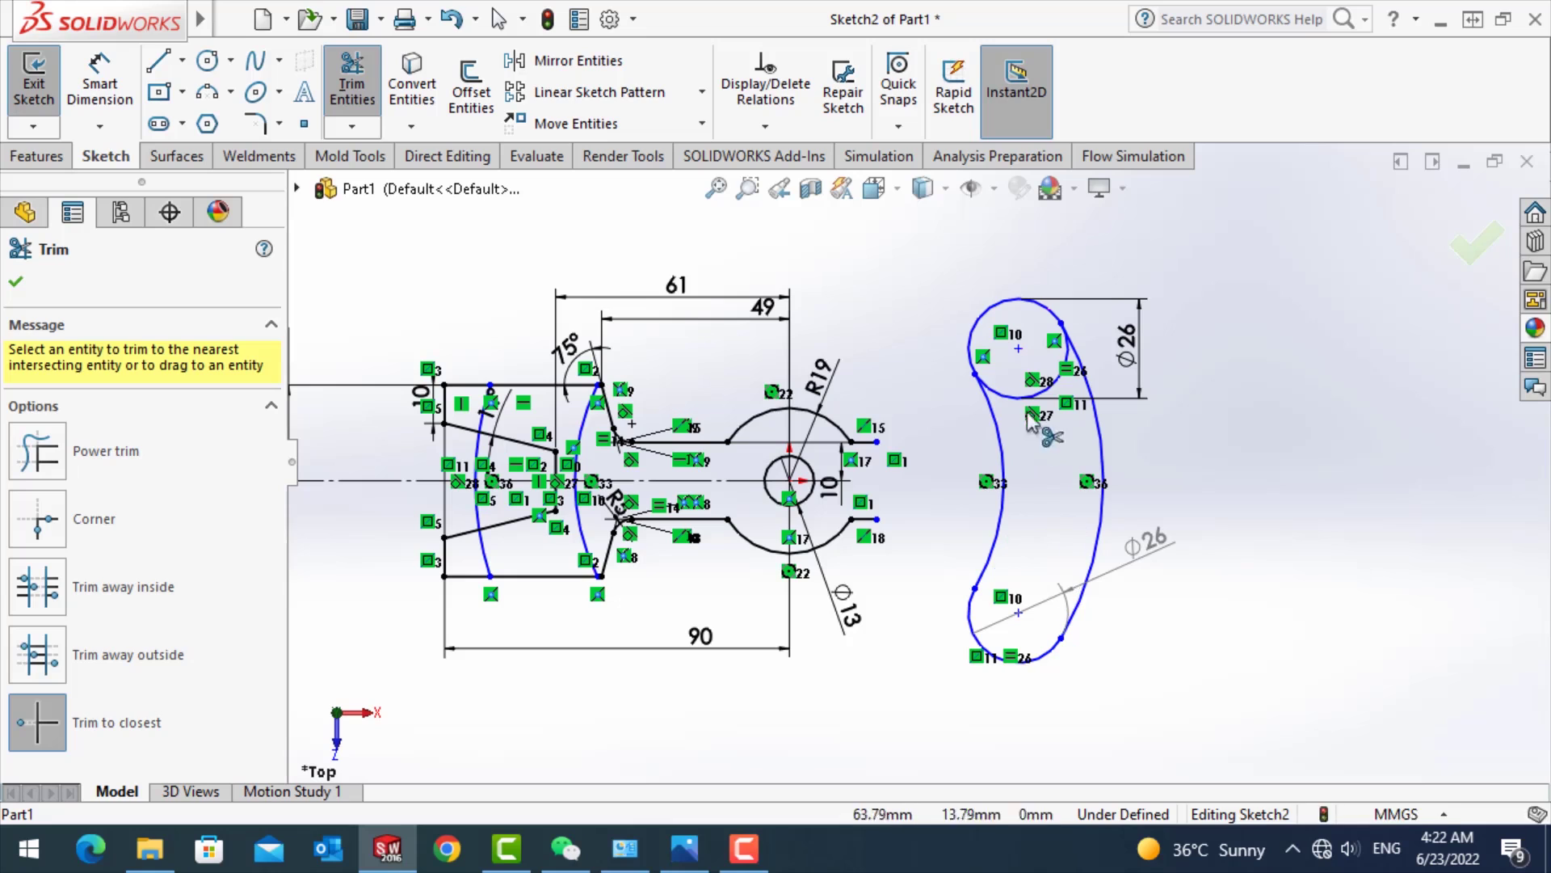
{"action": "left_click", "coordinate": [1008, 397]}
{"action": "key", "text": "Escape"}
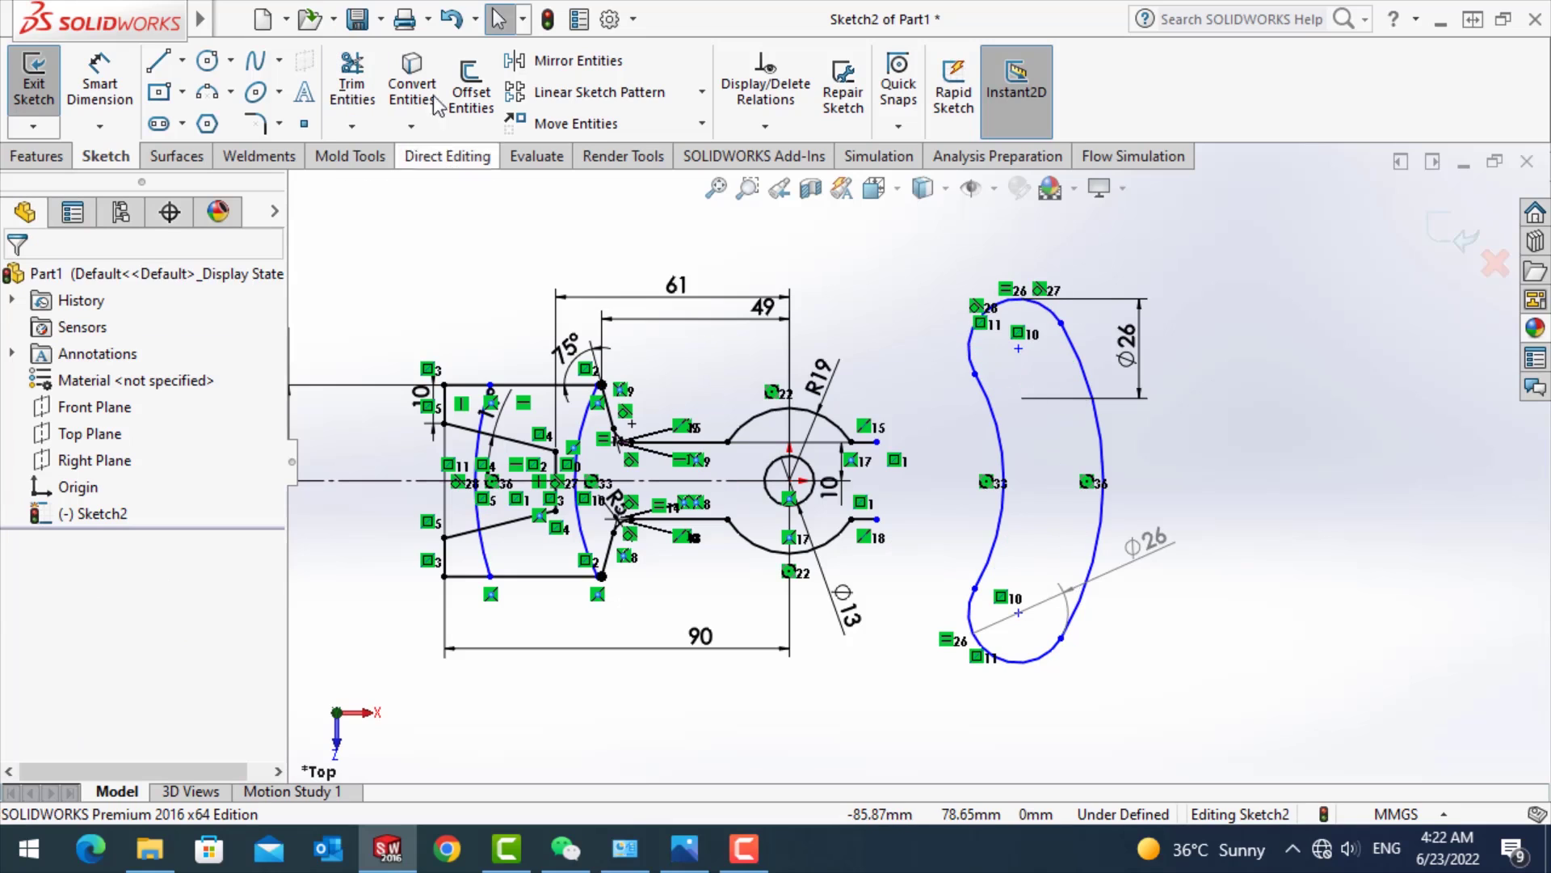
- Extend both short horizontal lines to the curved outline's inner arc and trim away the arc portion between them
{"action": "left_click", "coordinate": [359, 122]}
{"action": "left_click", "coordinate": [420, 184]}
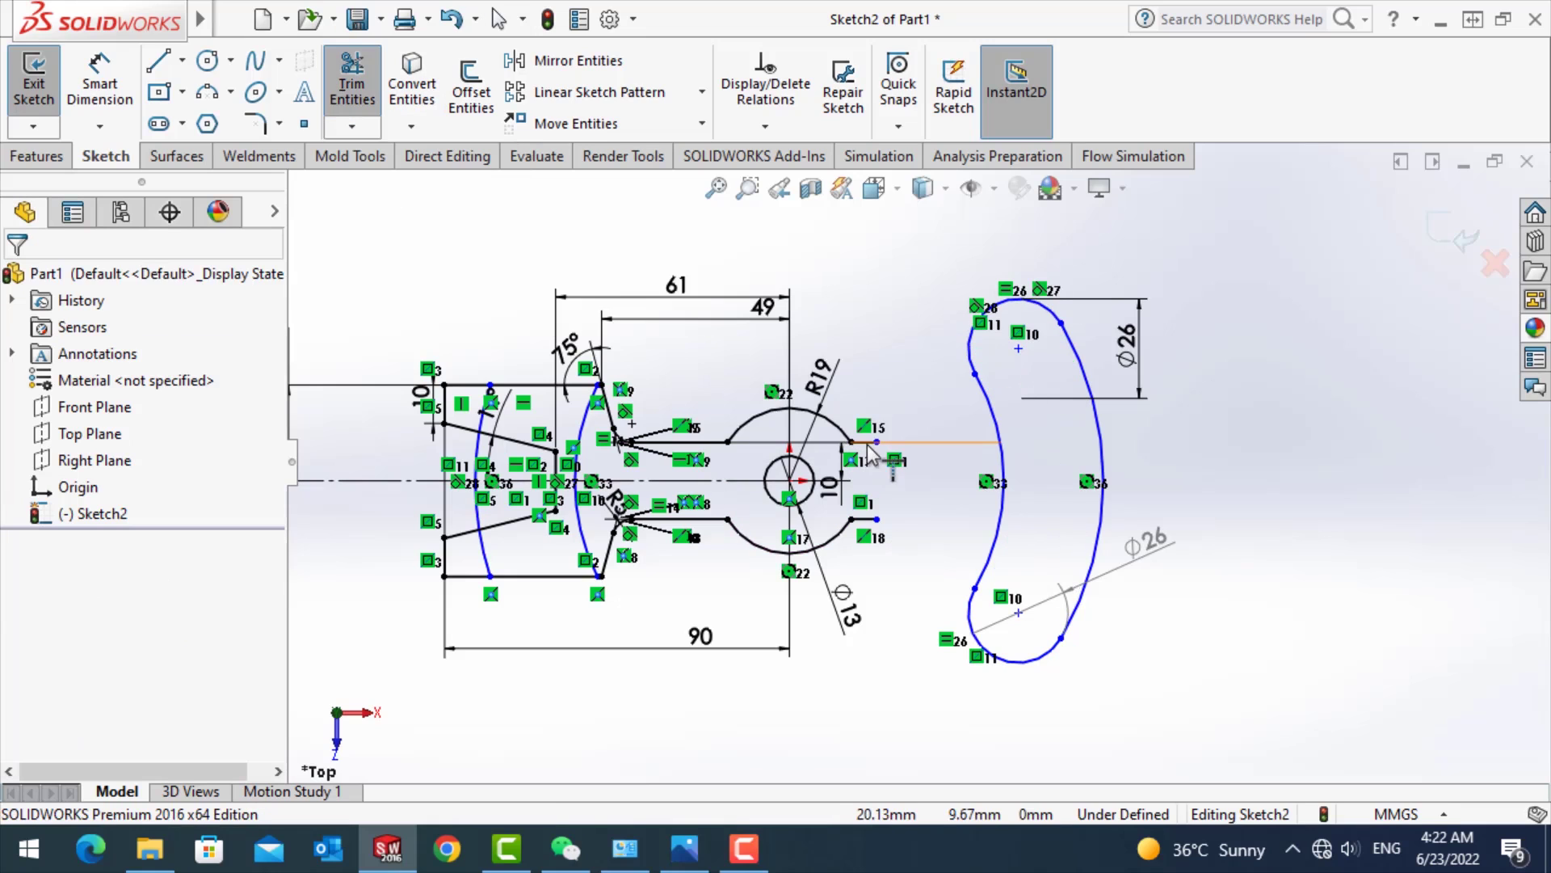
{"action": "left_click", "coordinate": [865, 442]}
{"action": "left_click", "coordinate": [866, 521]}
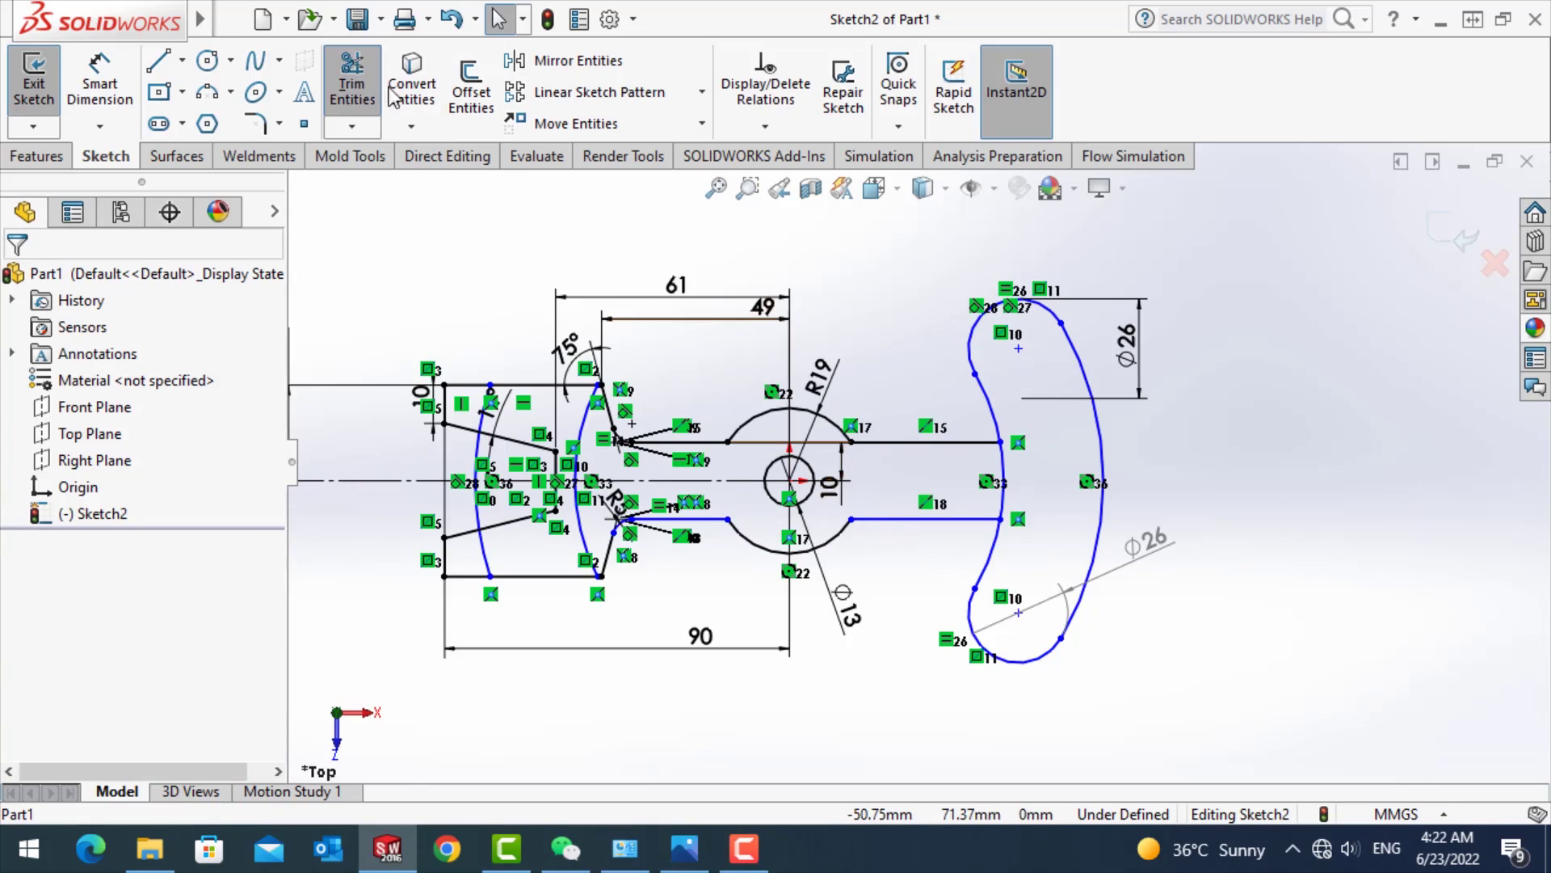
{"action": "left_click", "coordinate": [352, 81]}
{"action": "left_click", "coordinate": [1009, 464]}
{"action": "key", "text": "Escape"}
- Fillet both corners between the horizontal lines and the inner arc with a 5 mm radius
{"action": "left_click", "coordinate": [256, 123]}
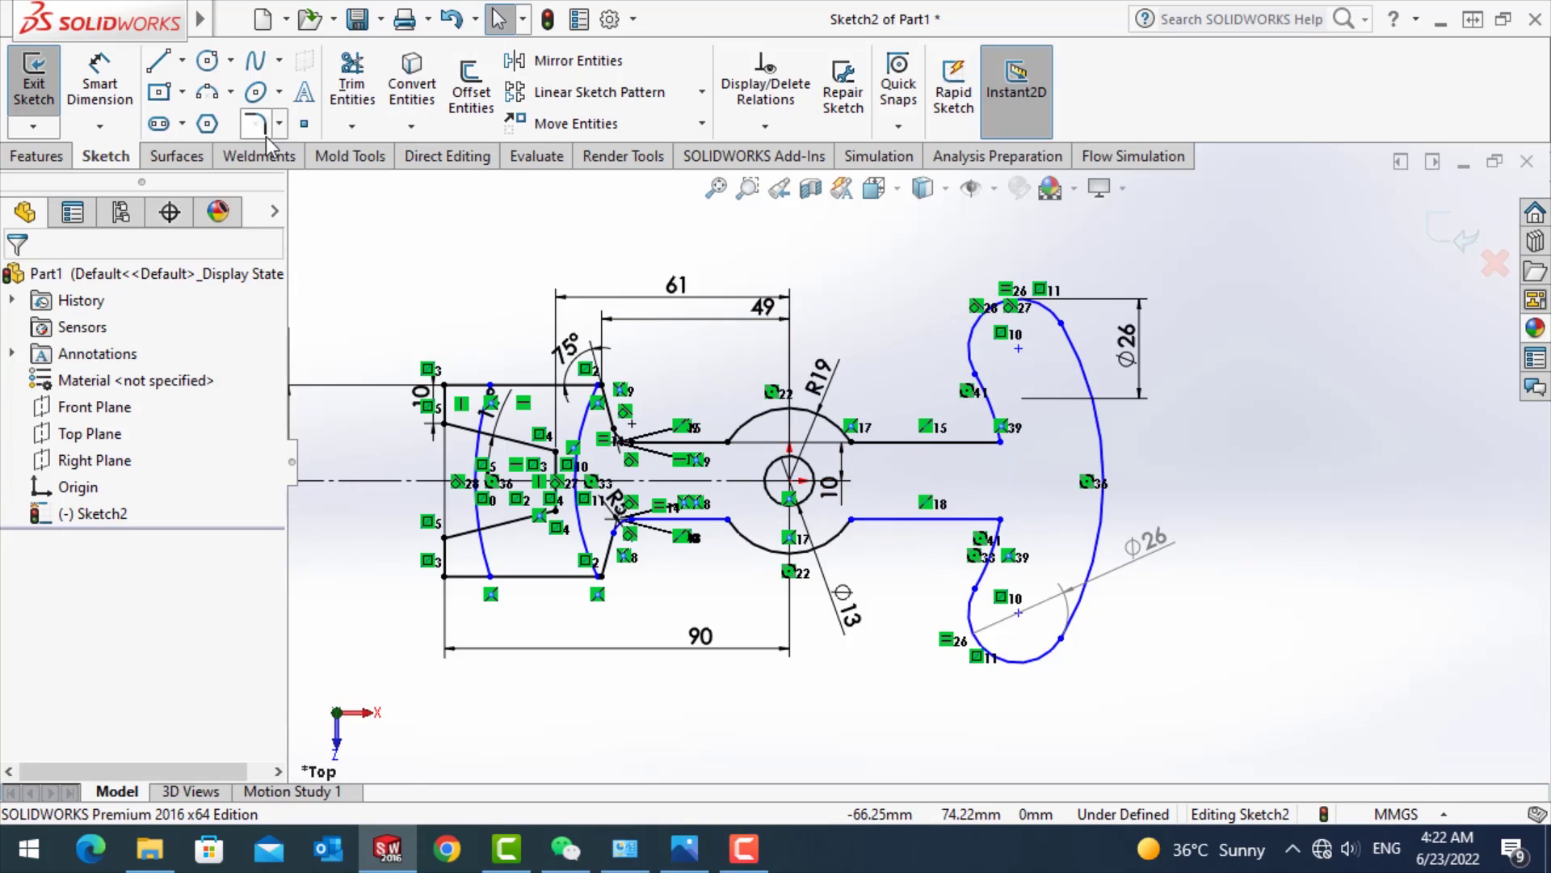
{"action": "left_click", "coordinate": [999, 439]}
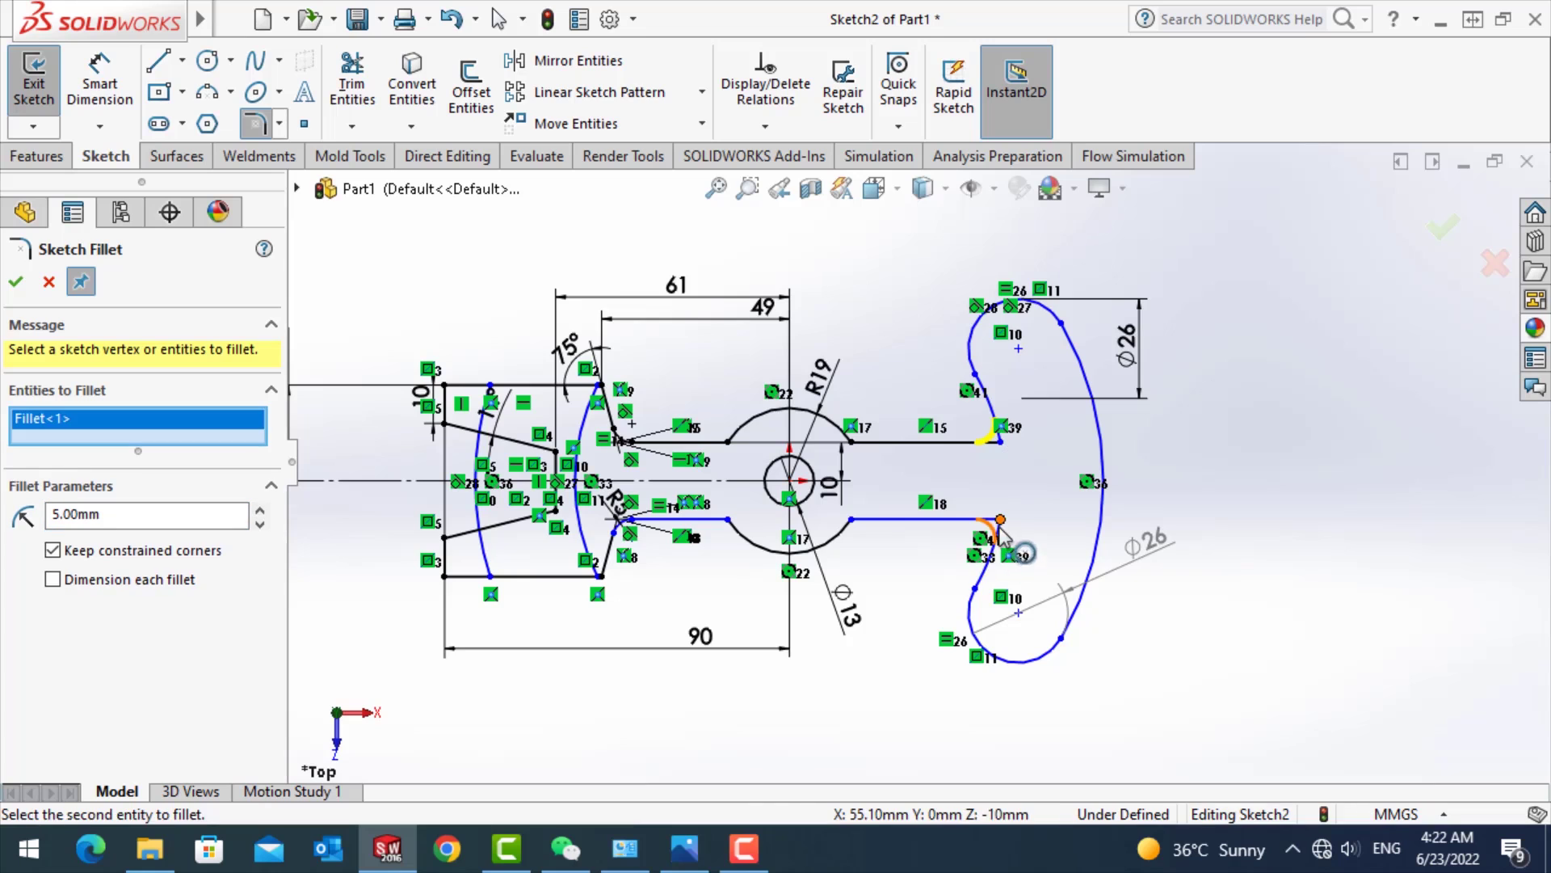
{"action": "left_click", "coordinate": [1001, 520]}
{"action": "key", "text": "Return"}
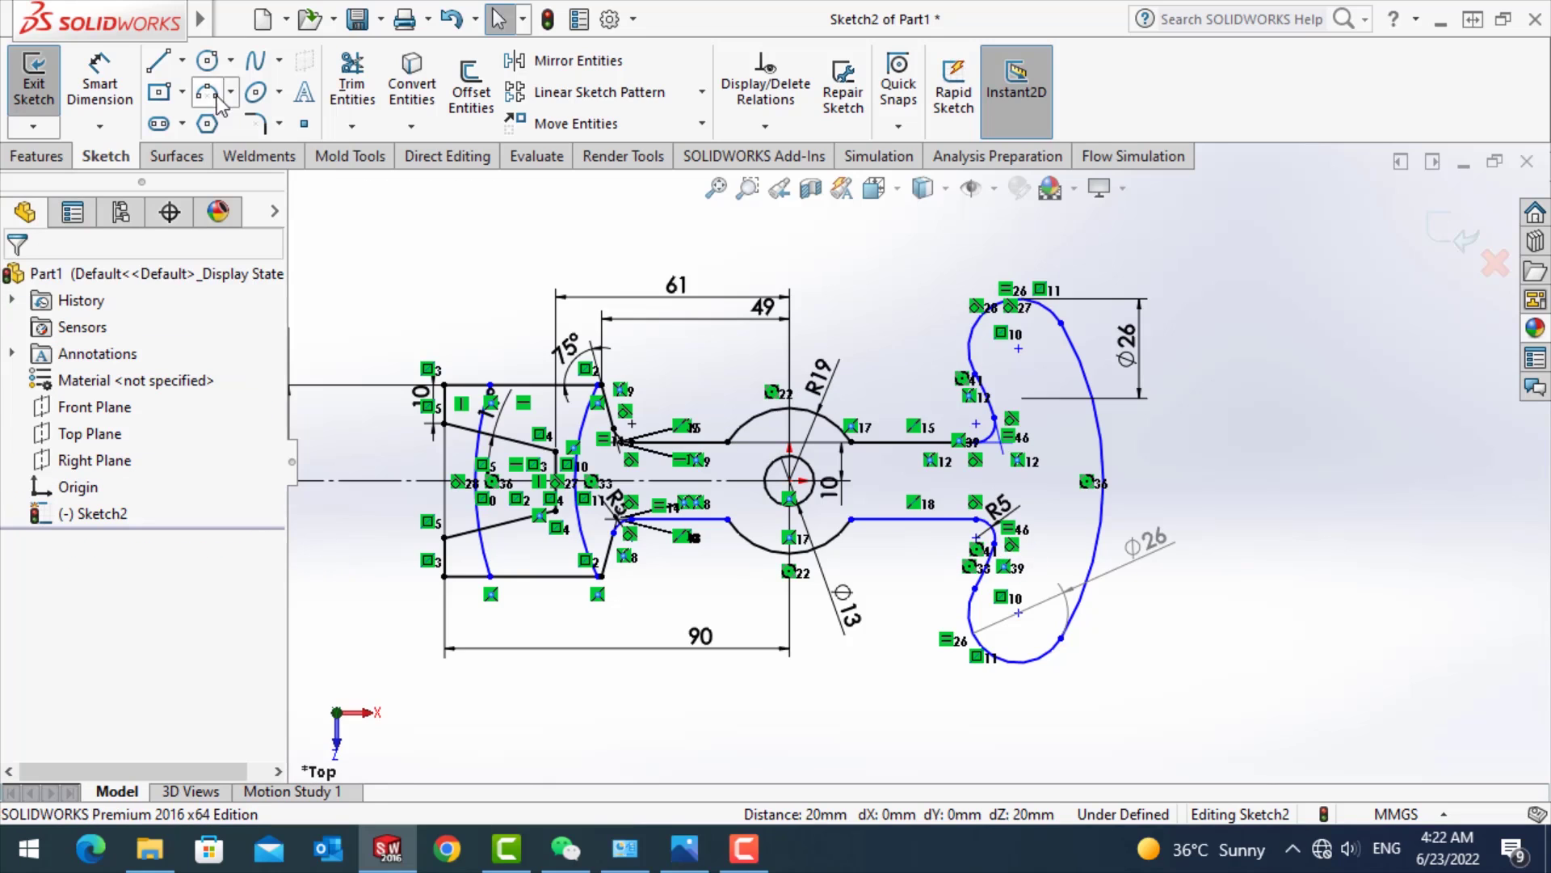
- Draw a circle of 7.5 mm radius concentric with the curved outline's upper rounded end
{"action": "left_click", "coordinate": [207, 62]}
{"action": "left_click", "coordinate": [1018, 348]}
{"action": "left_click", "coordinate": [1035, 369]}
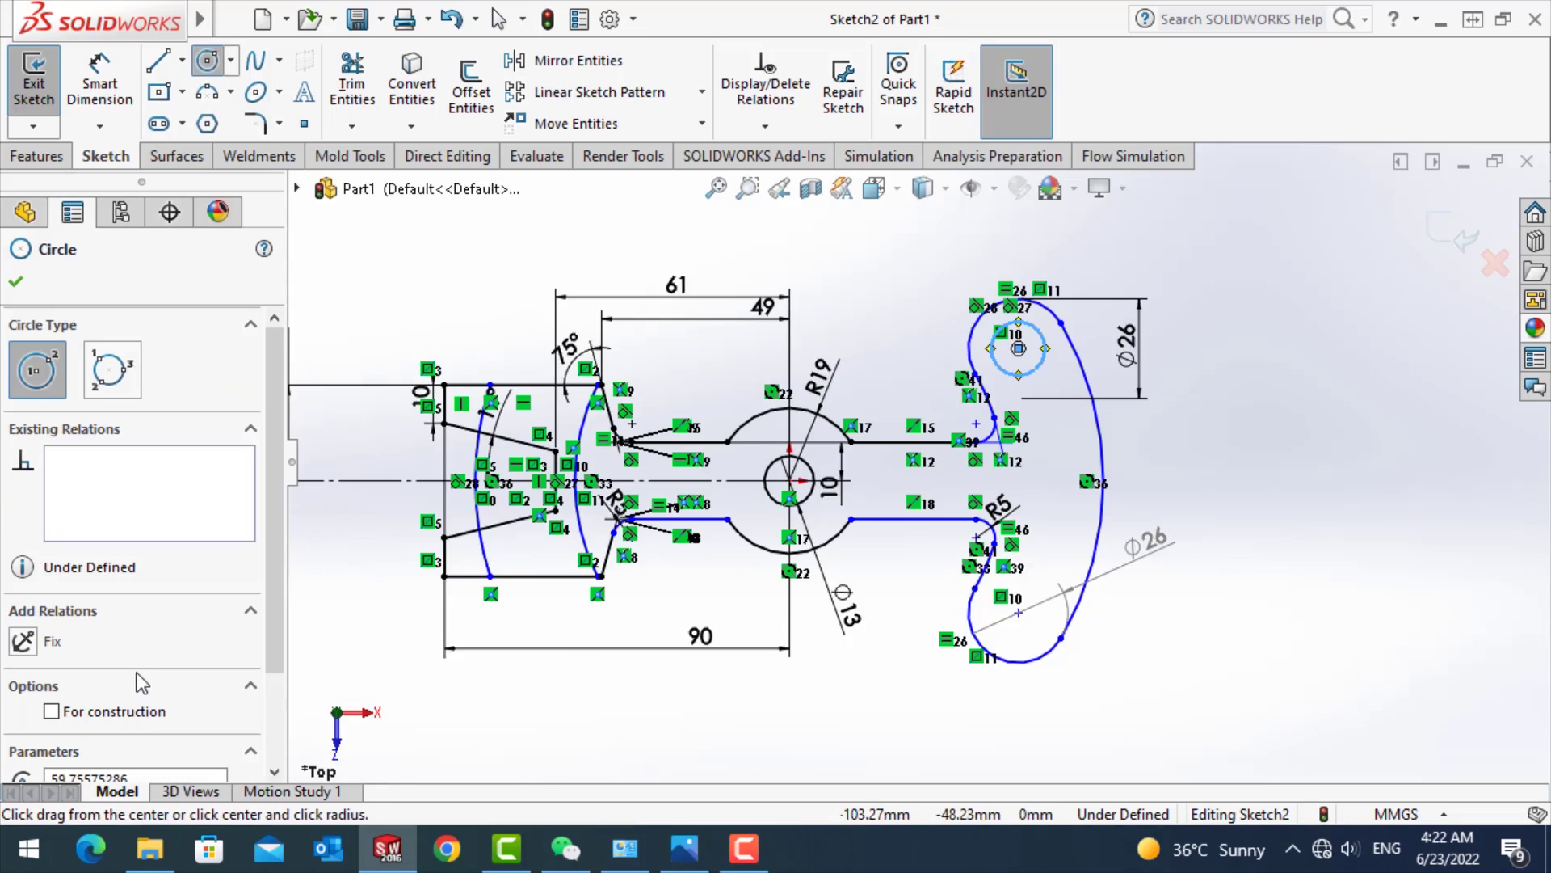
{"action": "scroll", "coordinate": [268, 603], "scroll_direction": "down", "scroll_amount": 3}
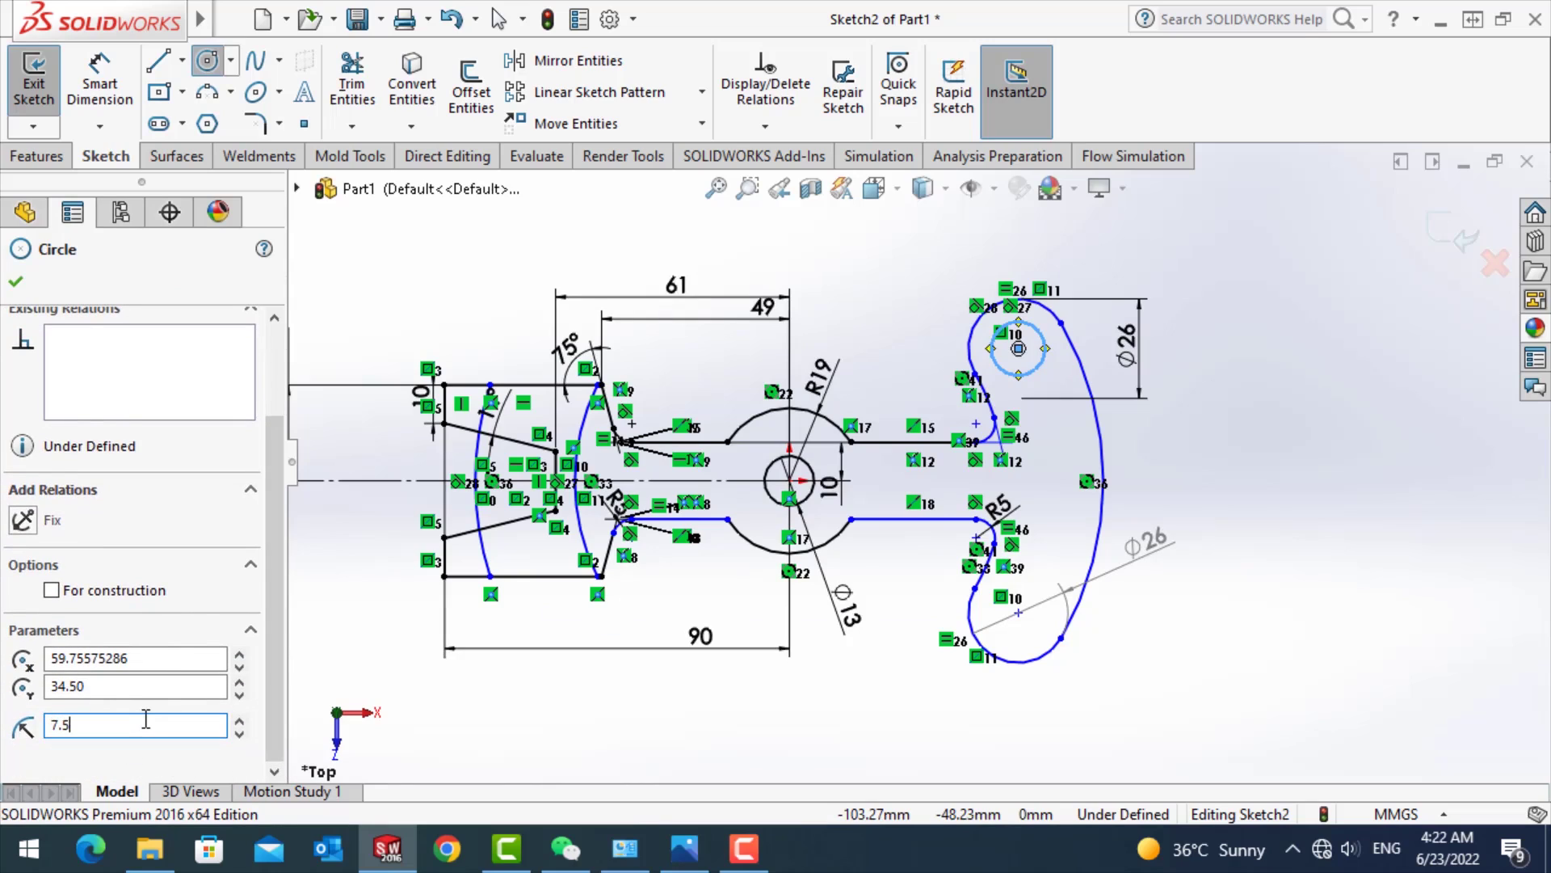
{"action": "key", "text": "Escape"}
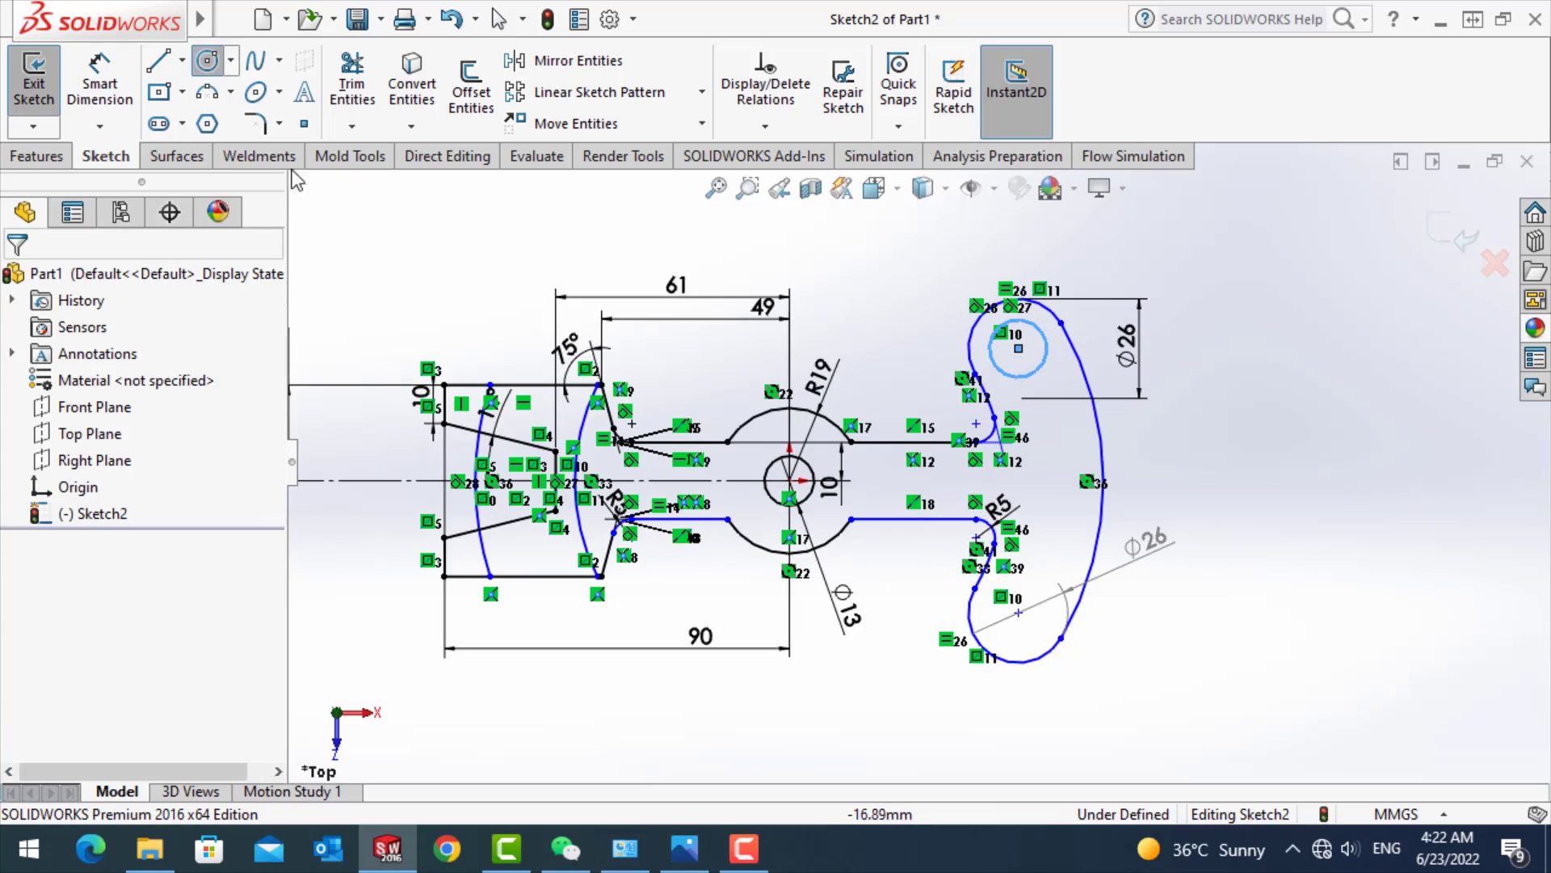
- Dimension the upper inner circle's diameter as 15 mm
{"action": "left_click", "coordinate": [100, 81]}
{"action": "left_click", "coordinate": [1003, 329]}
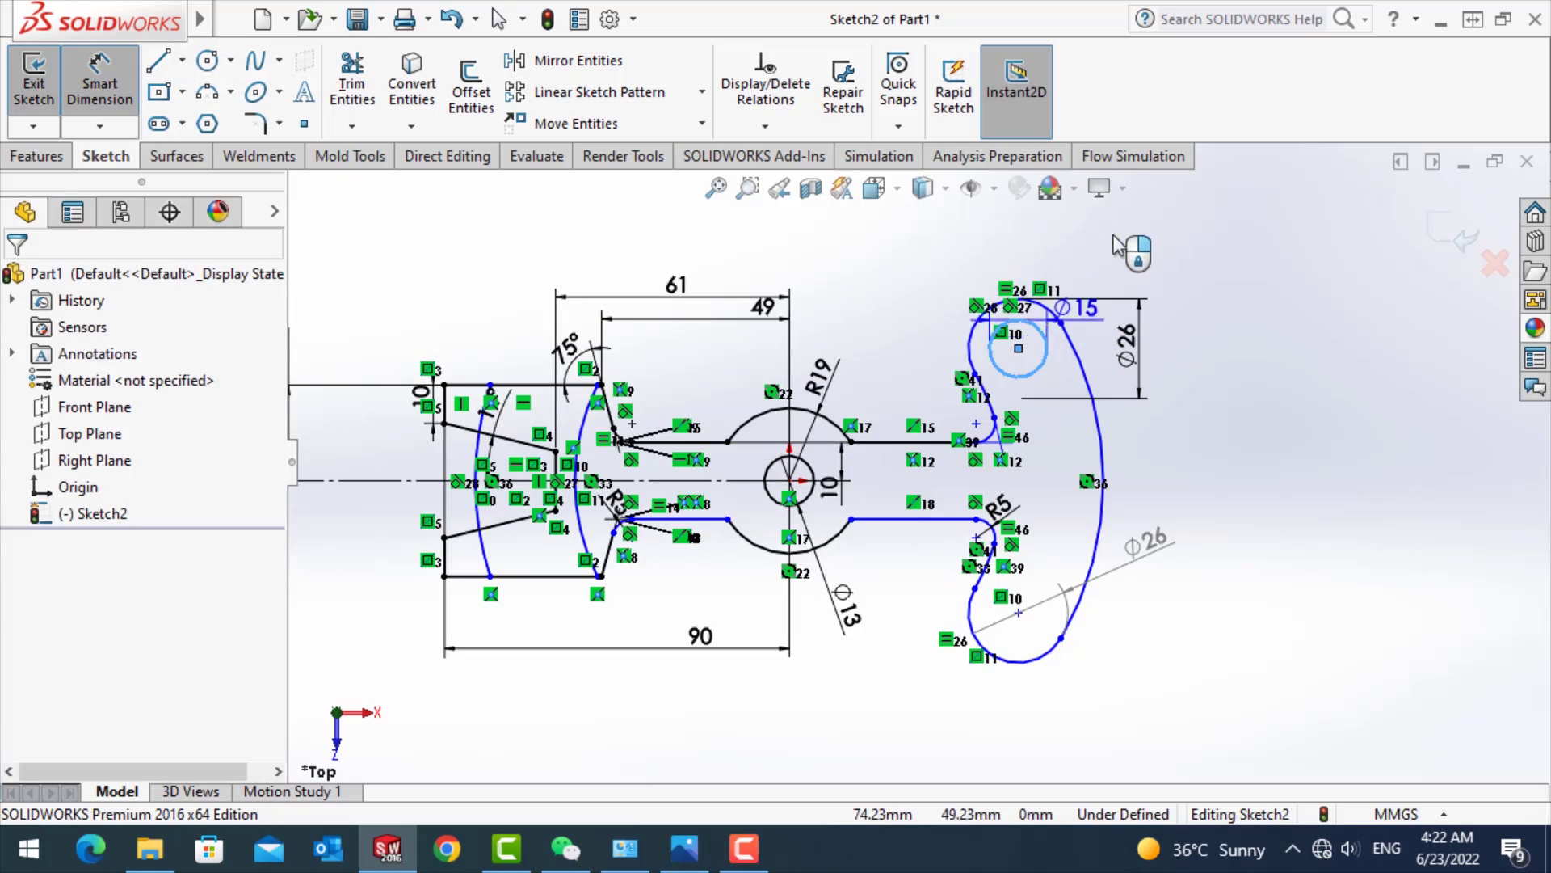
{"action": "left_click", "coordinate": [1051, 246]}
{"action": "key", "text": "Return"}
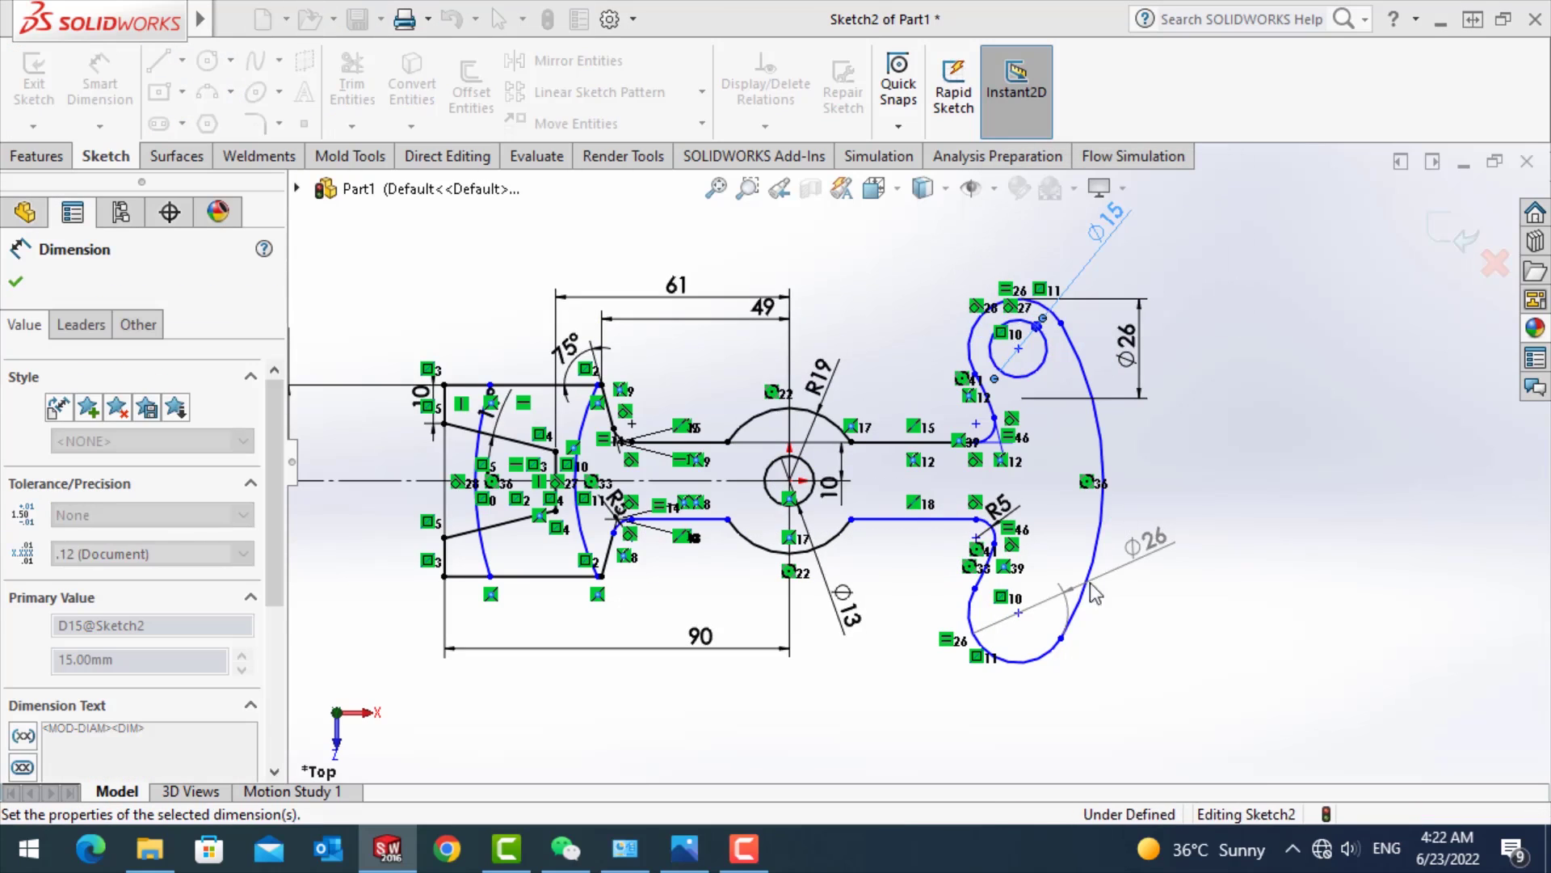
{"action": "scroll", "coordinate": [1374, 767], "scroll_direction": "up", "scroll_amount": 2}
{"action": "key", "text": "Escape"}
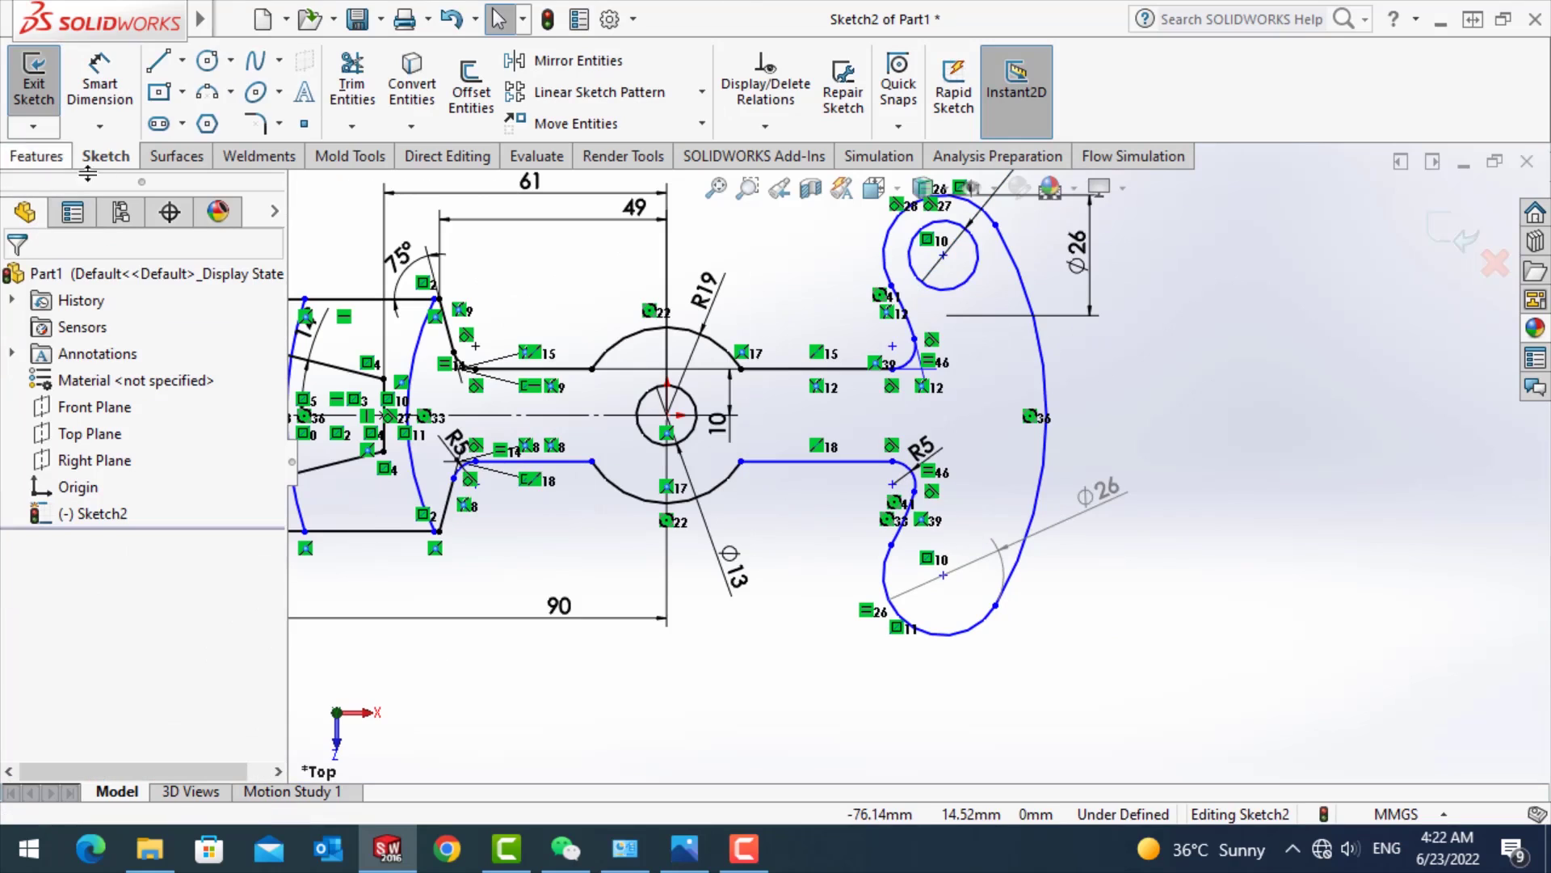
- Draw a circle centred on the lower rounded end and make it equal to the upper inner circle
{"action": "left_click", "coordinate": [208, 61]}
{"action": "left_click", "coordinate": [943, 575]}
{"action": "left_click", "coordinate": [966, 597]}
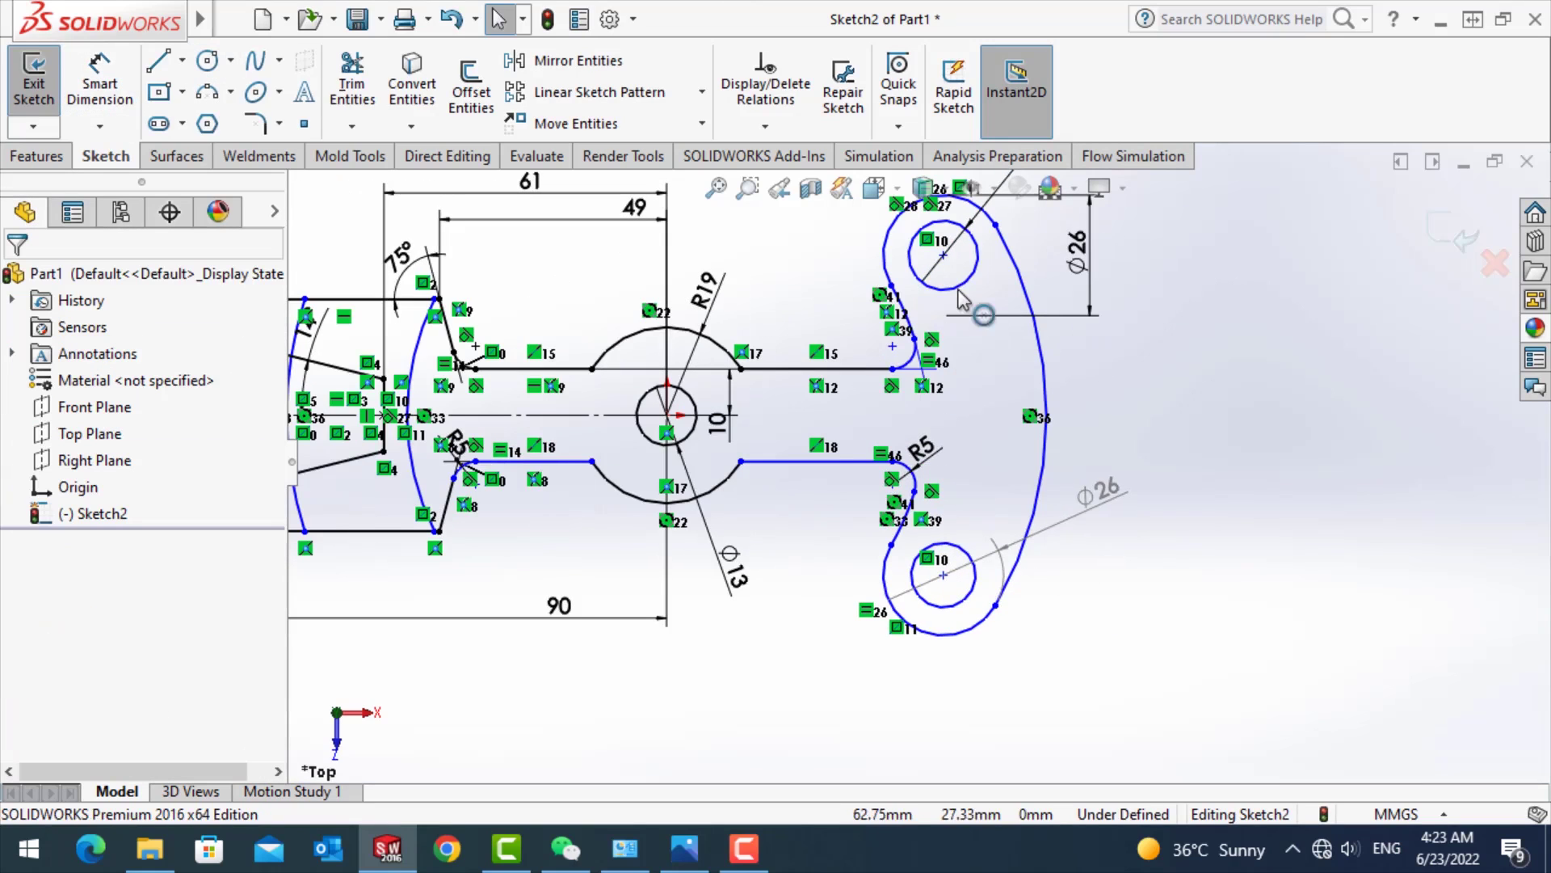
{"action": "left_click", "coordinate": [968, 280]}
{"action": "left_click", "coordinate": [957, 545], "text": "ctrl"}
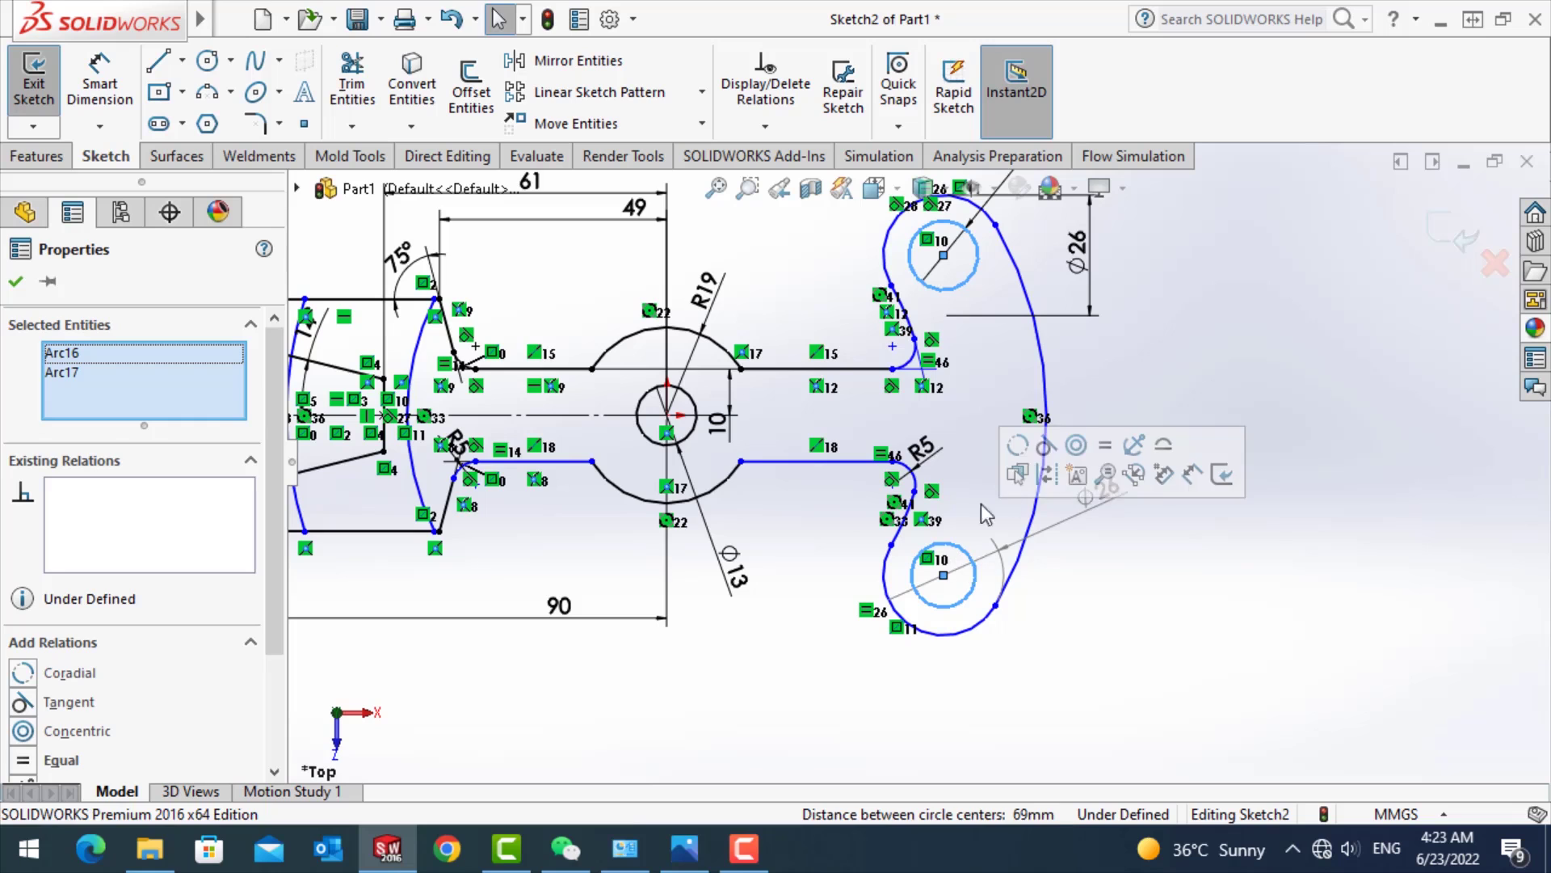
{"action": "left_click", "coordinate": [1105, 453]}
- Remove the two leftover large arcs crossing the forked end of the profile
{"action": "scroll", "coordinate": [663, 364], "scroll_direction": "up", "scroll_amount": 3}
{"action": "scroll", "coordinate": [485, 275], "scroll_direction": "down", "scroll_amount": 2}
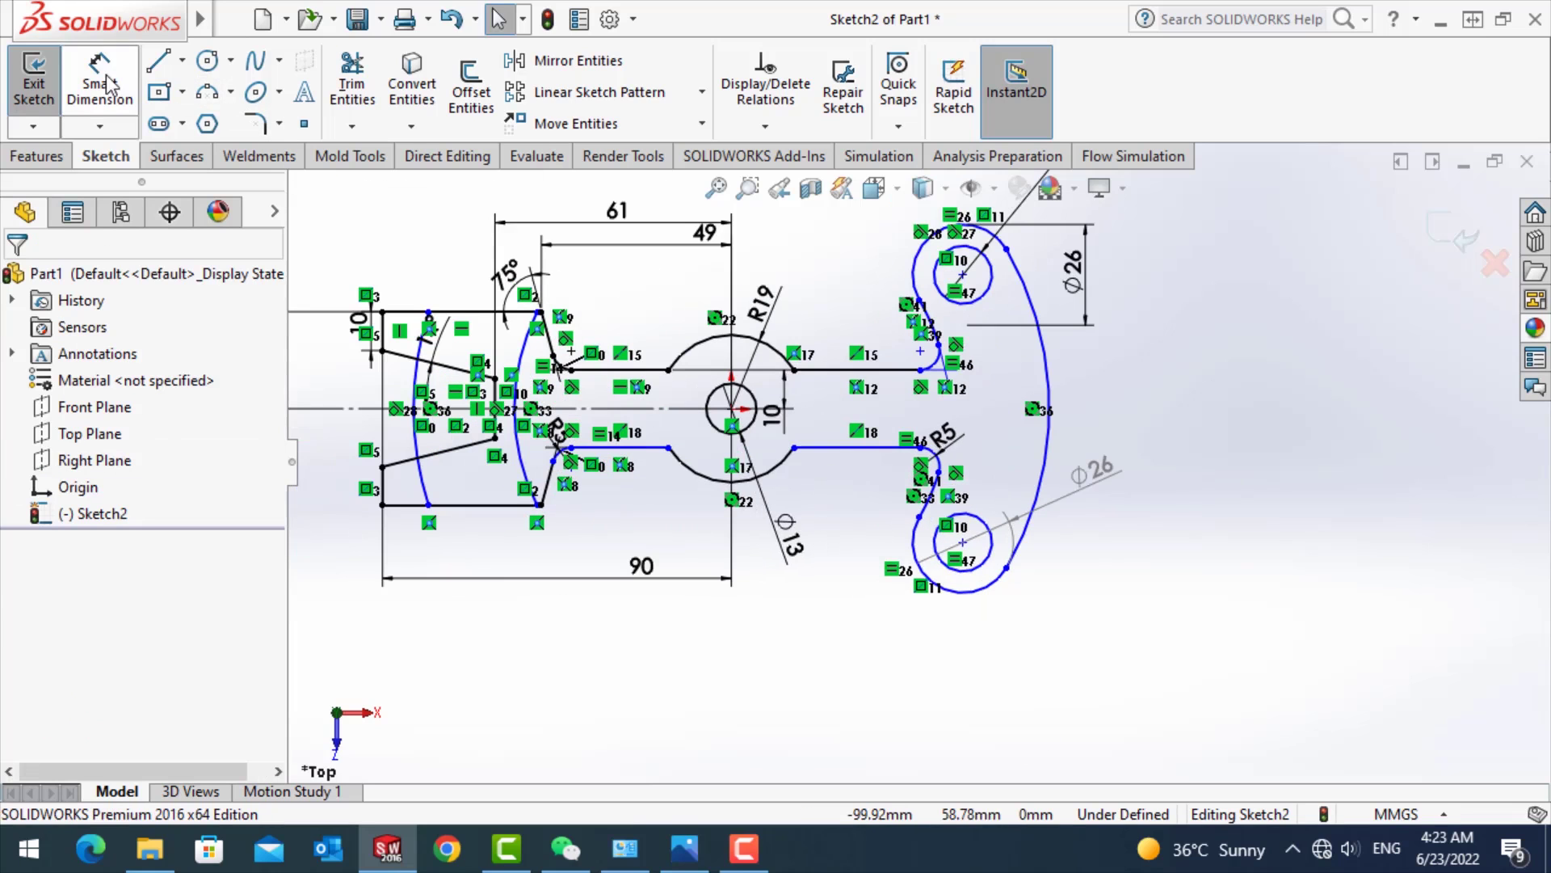
{"action": "scroll", "coordinate": [832, 440], "scroll_direction": "up", "scroll_amount": 2}
{"action": "scroll", "coordinate": [714, 463], "scroll_direction": "down", "scroll_amount": 4}
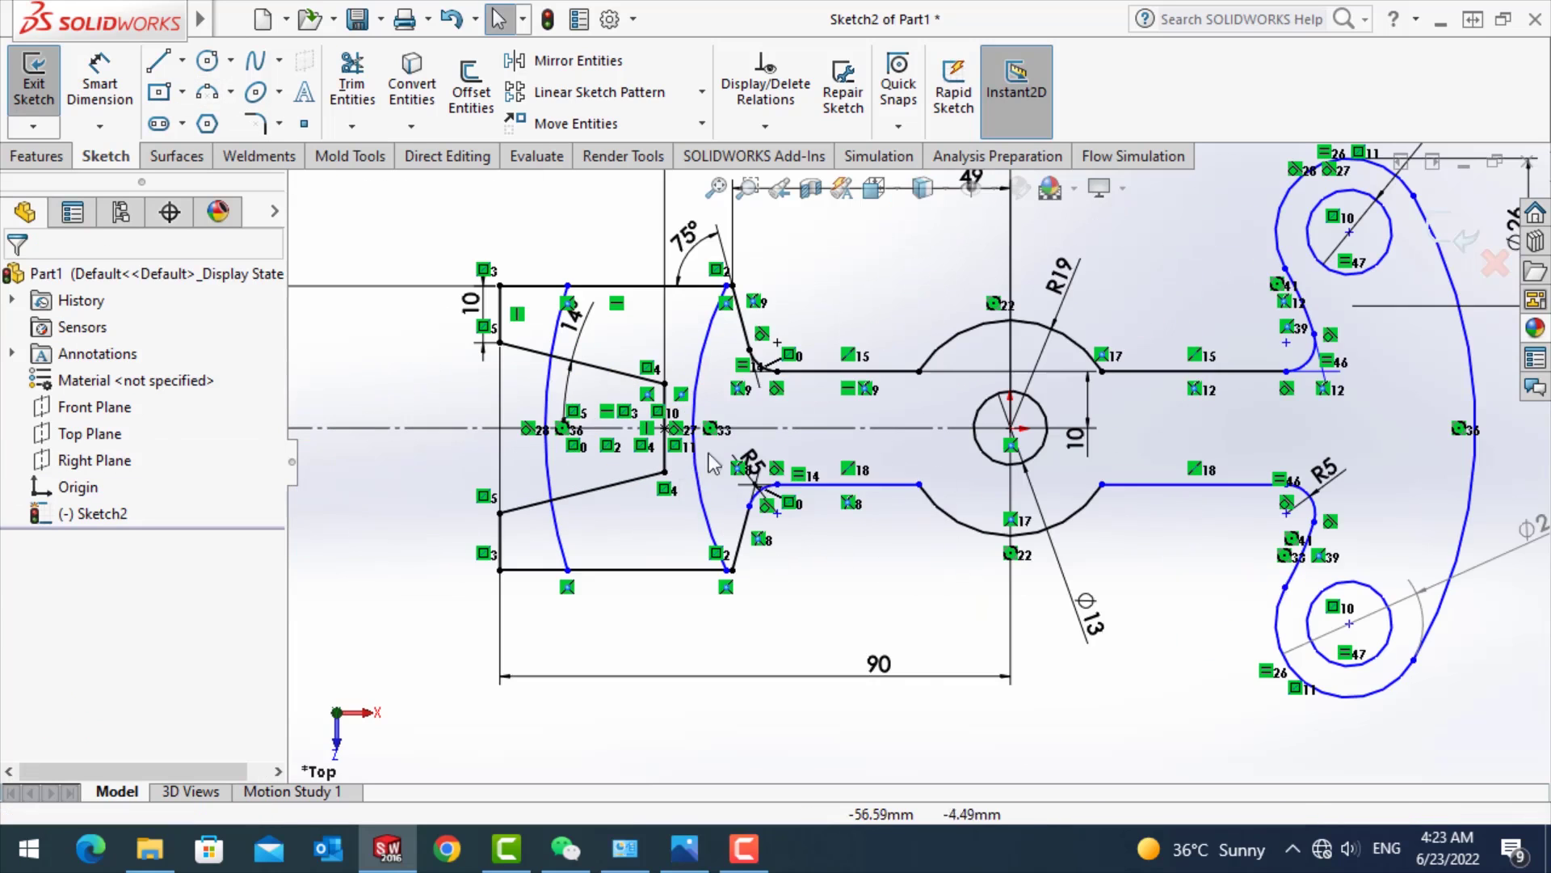
{"action": "left_click", "coordinate": [703, 510]}
{"action": "key", "text": "Escape"}
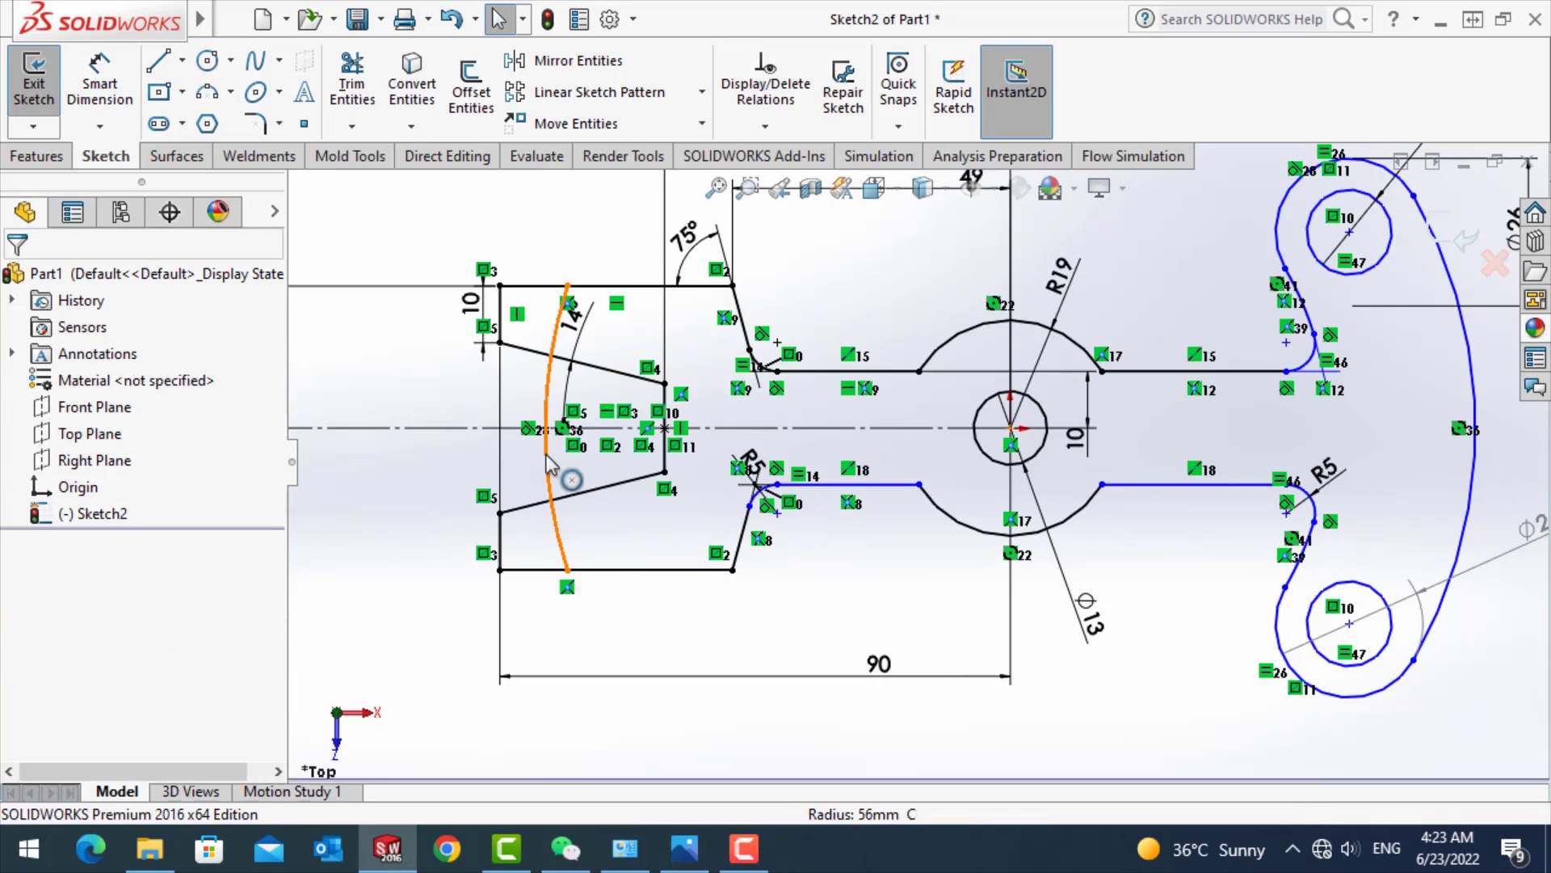
{"action": "key", "text": "z"}
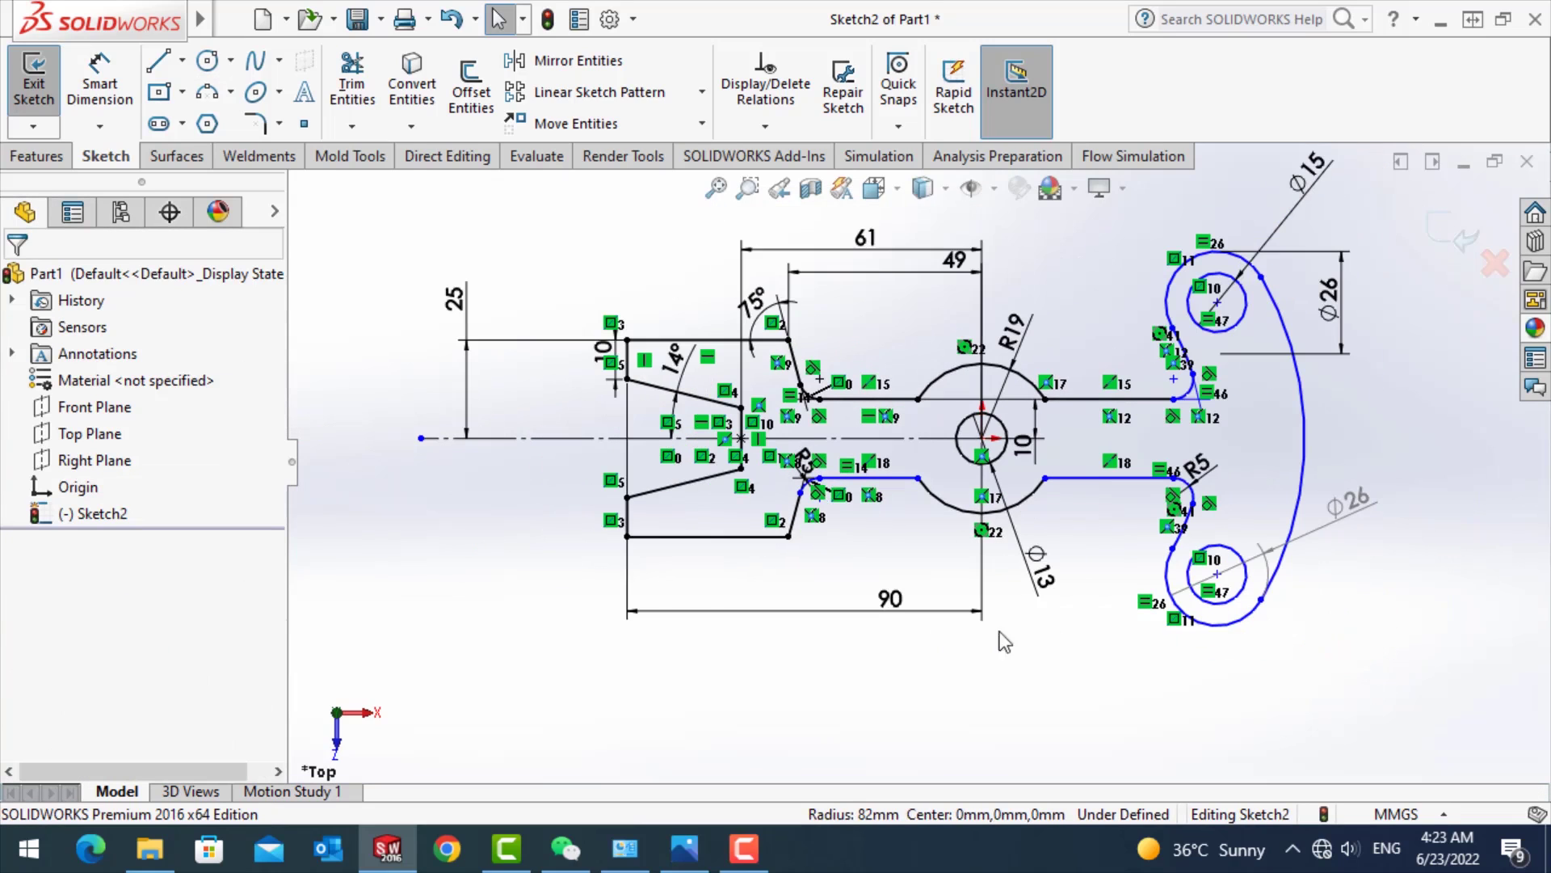
- Try to add a 10 mm distance dimension between the lower horizontal line and the horizontal centreline
{"action": "left_click", "coordinate": [100, 85]}
{"action": "left_click", "coordinate": [863, 478]}
{"action": "left_click", "coordinate": [869, 398]}
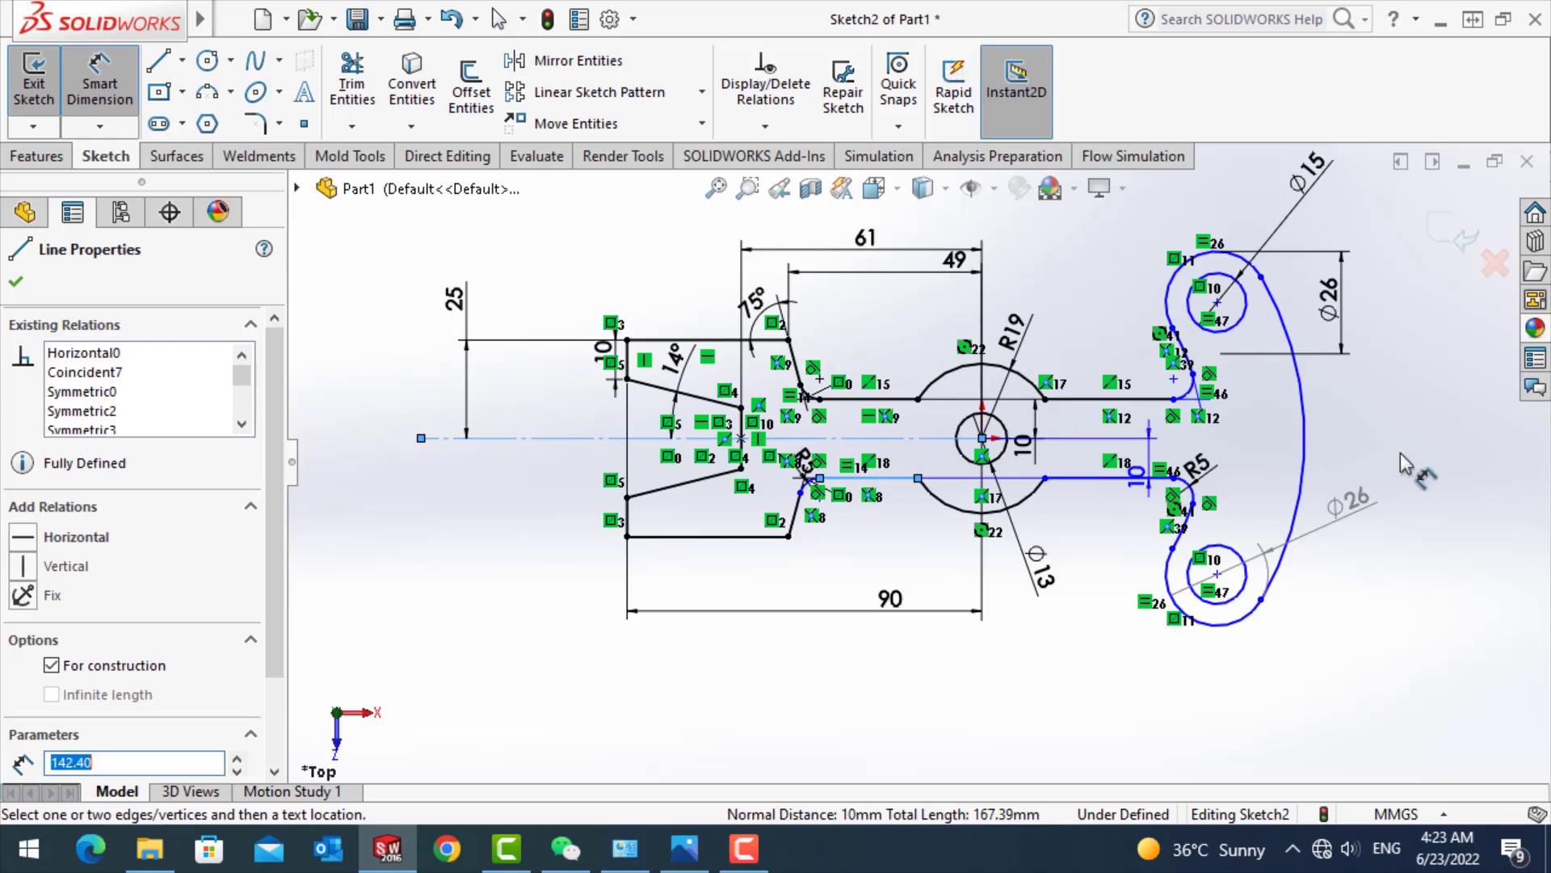
{"action": "left_click", "coordinate": [1432, 439]}
{"action": "key", "text": "Return"}
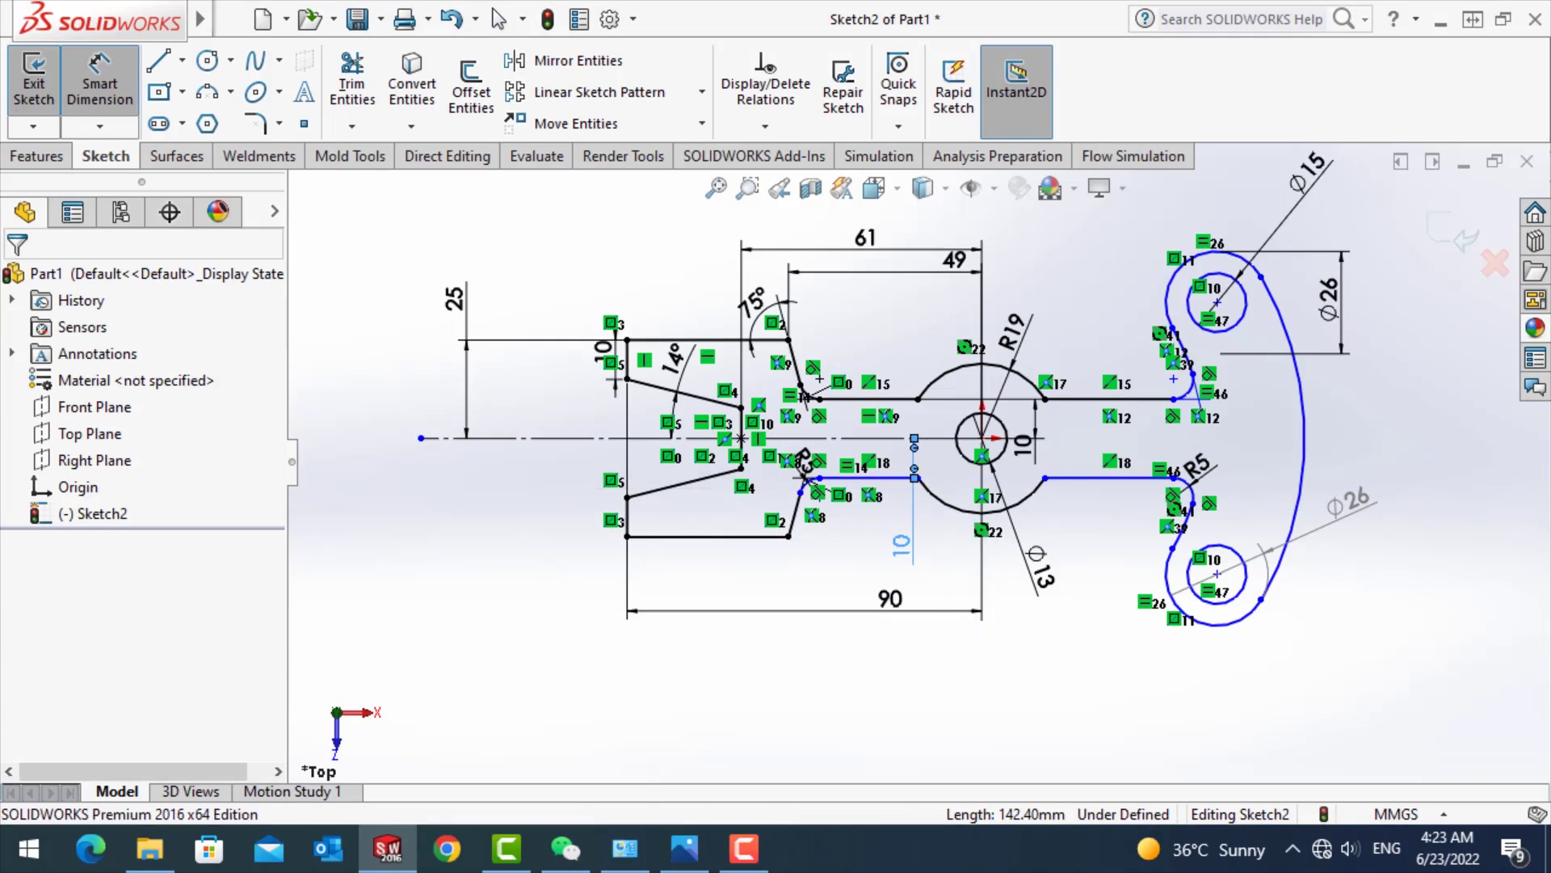
{"action": "left_click", "coordinate": [903, 548]}
{"action": "key", "text": "Escape"}
- Draw a slanted line about 26 mm long joining the two ends of the upper rounded arc
{"action": "scroll", "coordinate": [859, 481], "scroll_direction": "down", "scroll_amount": 3}
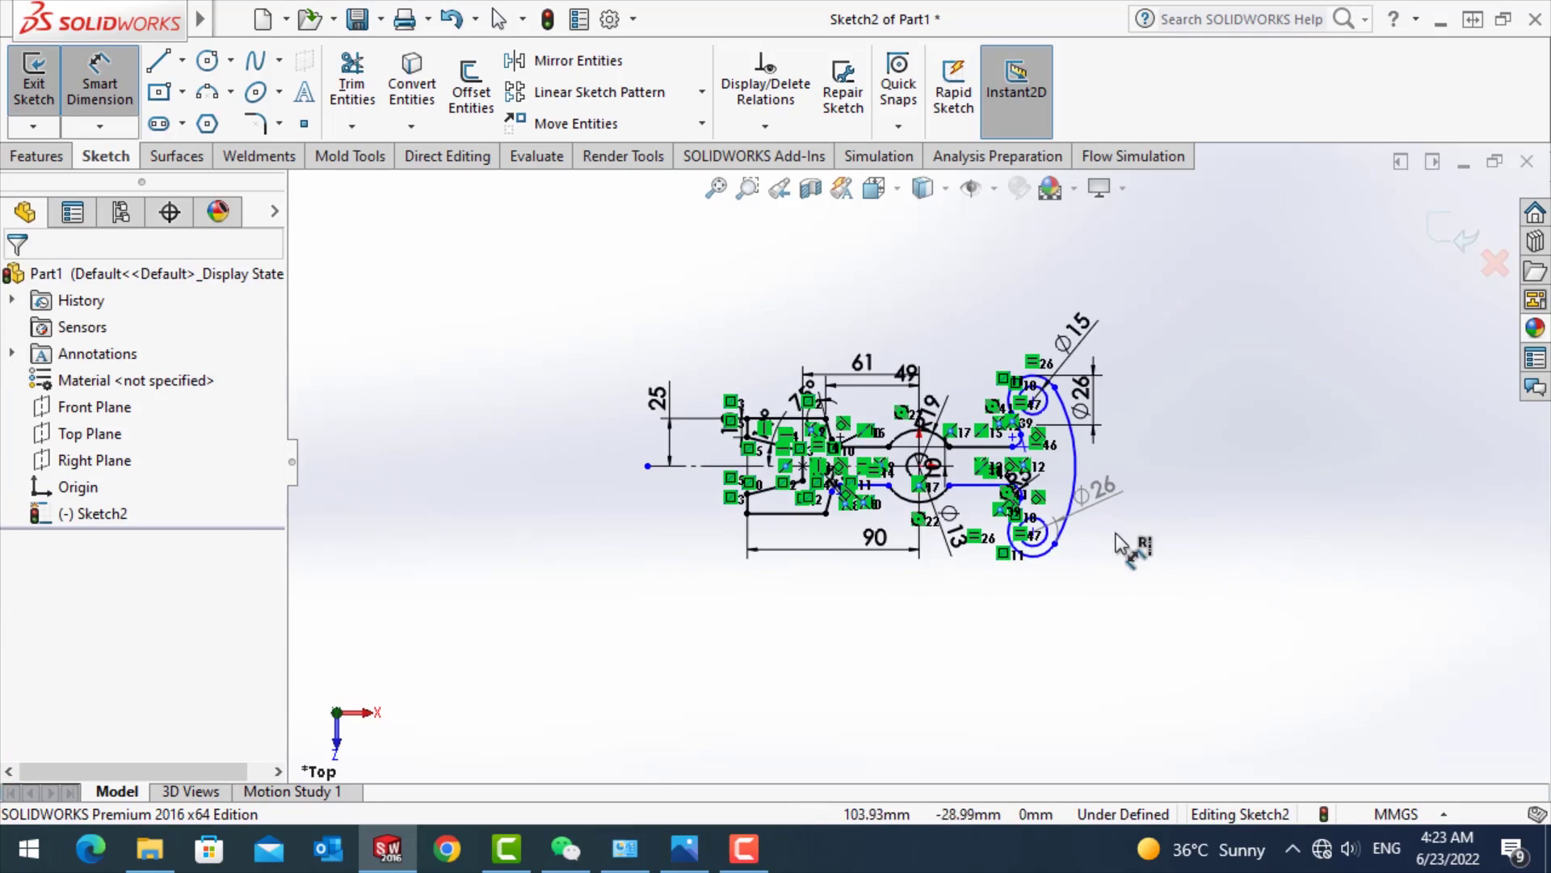
{"action": "scroll", "coordinate": [1039, 485], "scroll_direction": "up", "scroll_amount": 3}
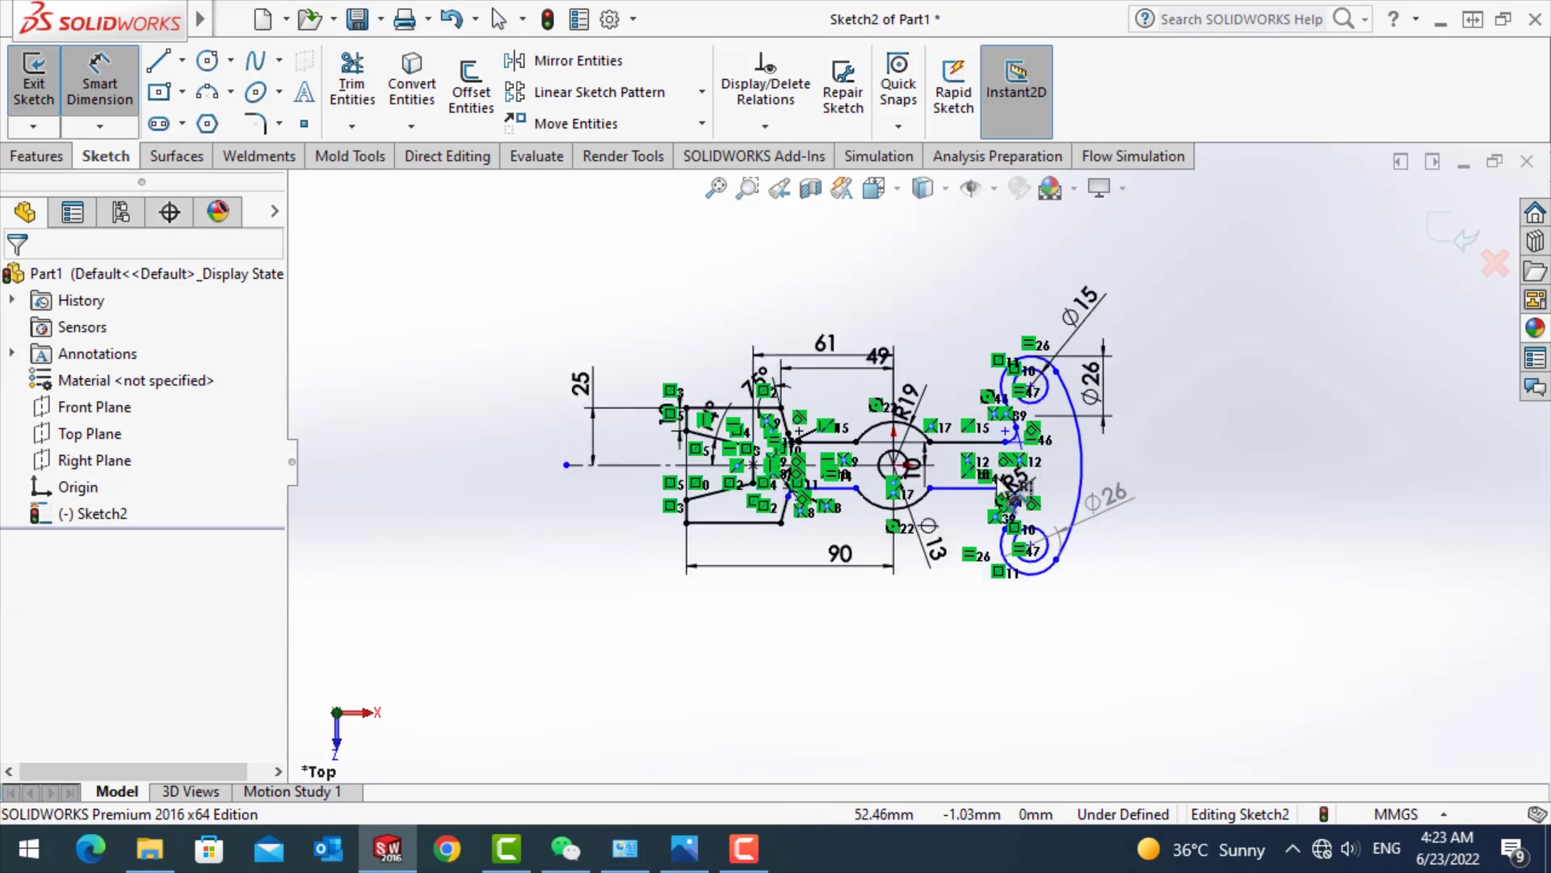
{"action": "left_click", "coordinate": [162, 65]}
{"action": "scroll", "coordinate": [1036, 370], "scroll_direction": "up", "scroll_amount": 5}
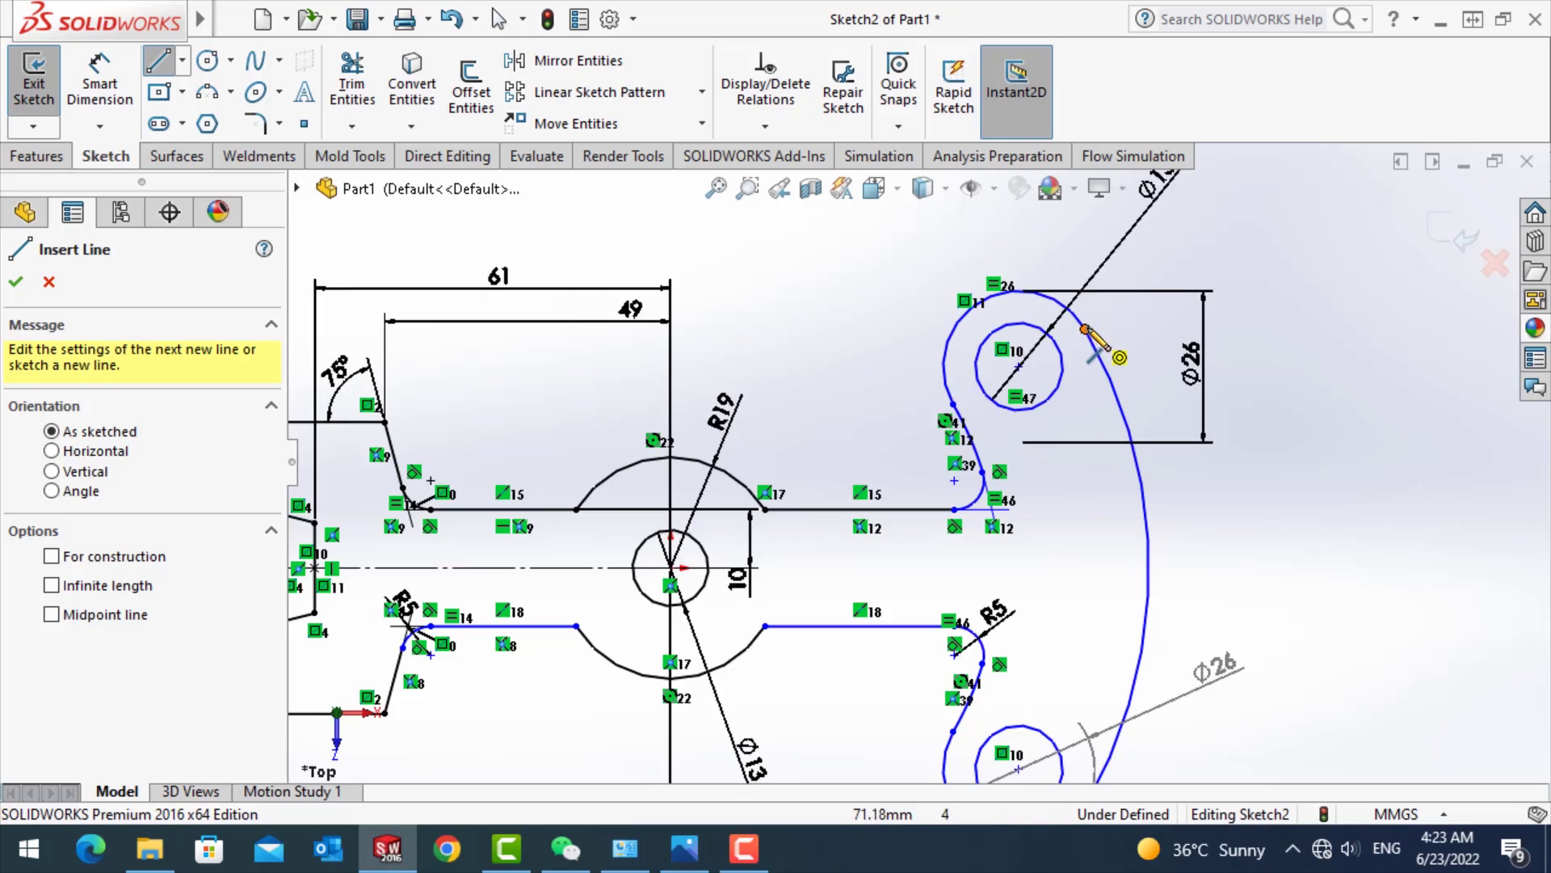
{"action": "double_click", "coordinate": [953, 404]}
{"action": "key", "text": "Escape"}
- Convert the slanted line across the upper rounded end to construction geometry
{"action": "left_click", "coordinate": [100, 85]}
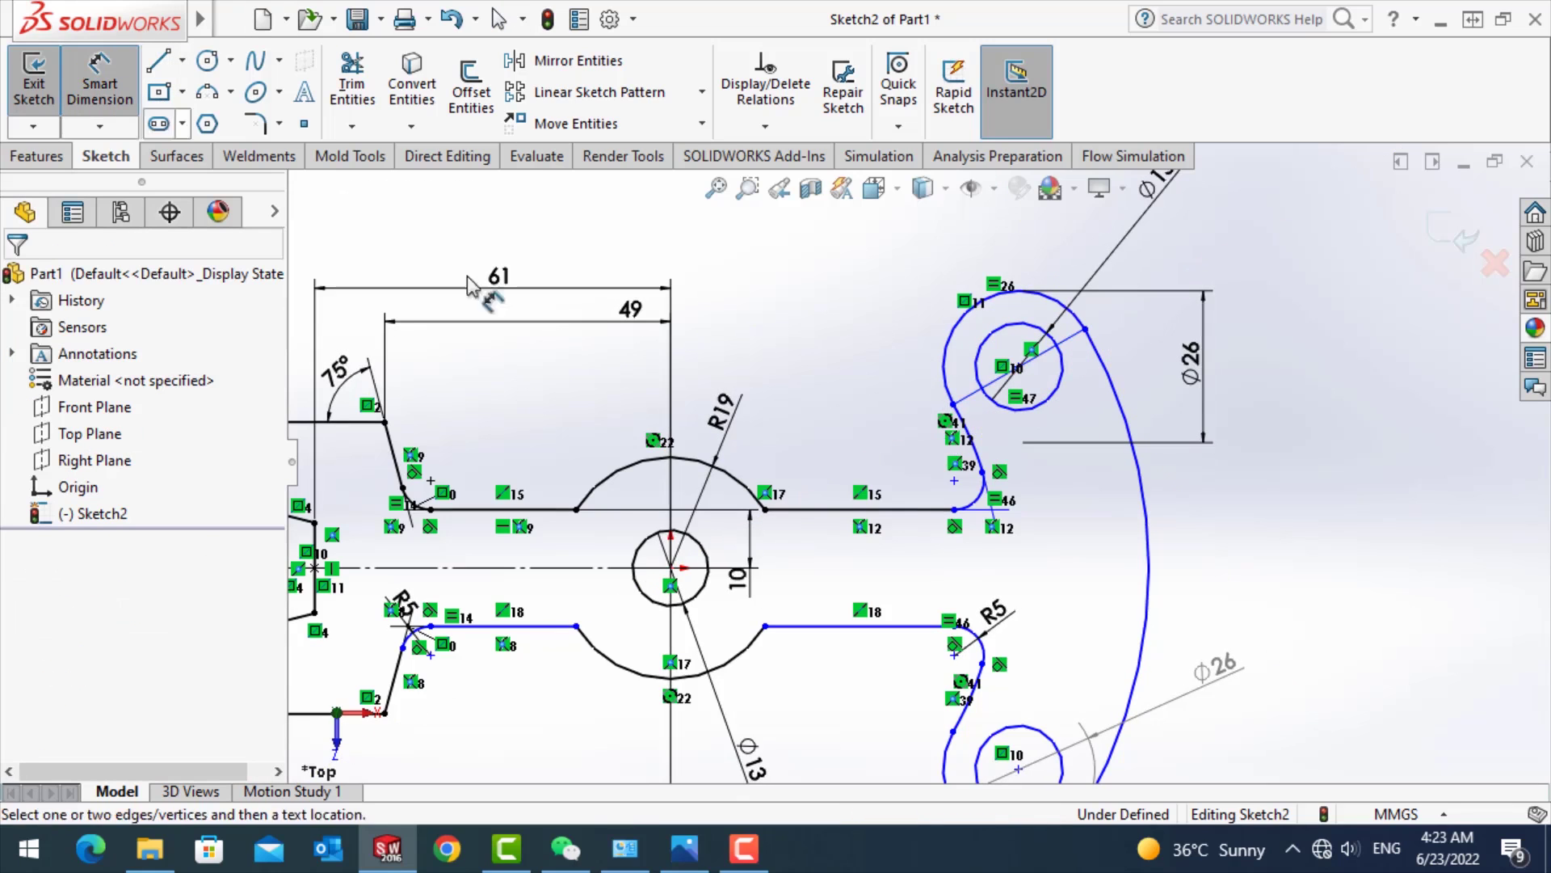
{"action": "key", "text": "Escape"}
{"action": "left_click", "coordinate": [1074, 345]}
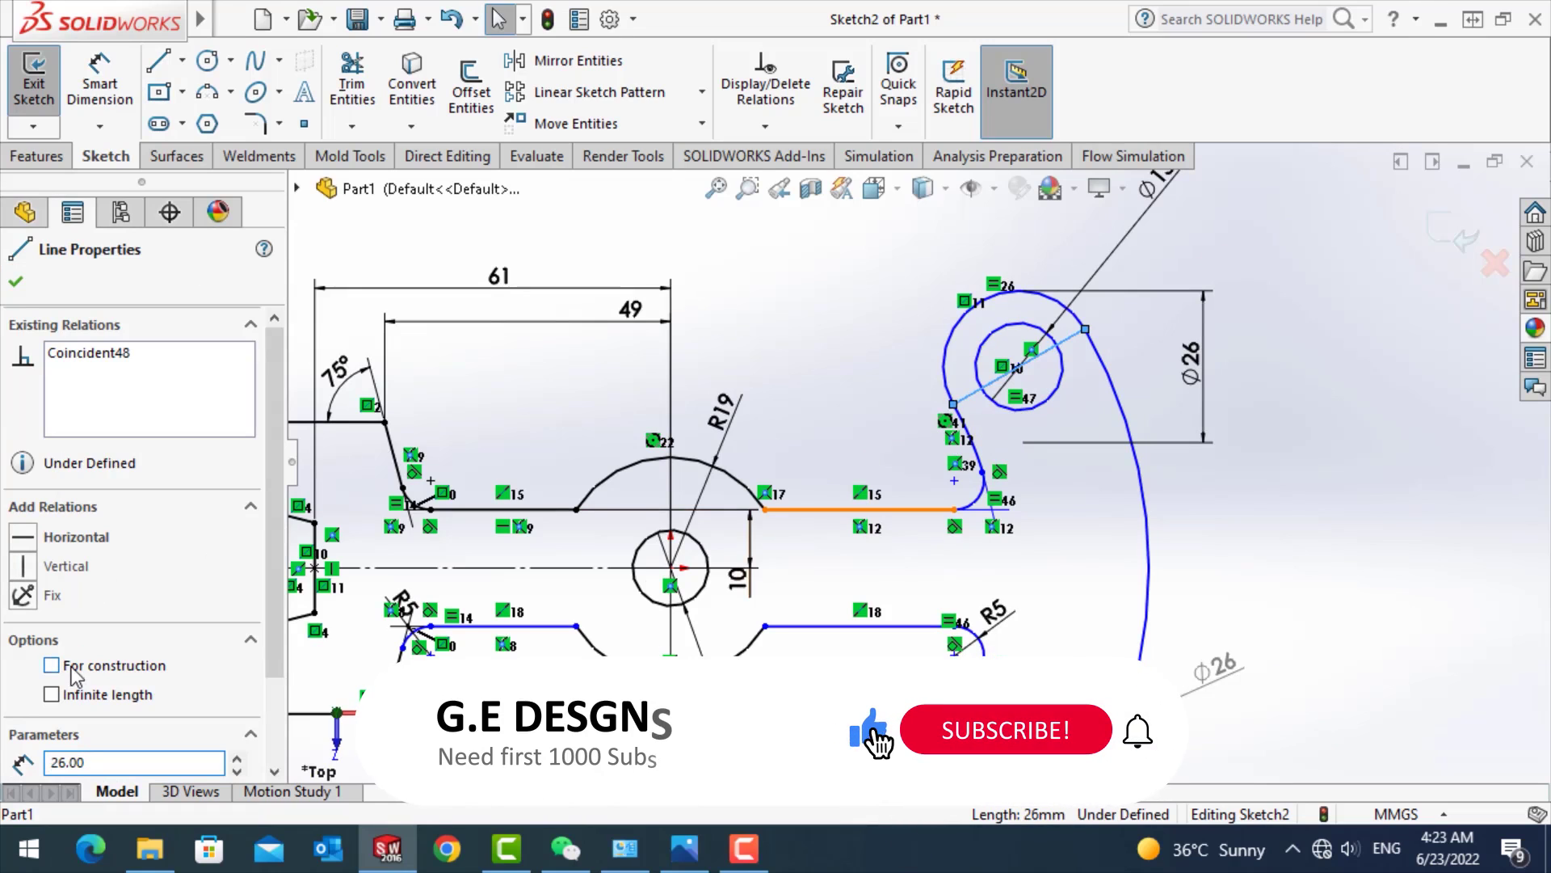
{"action": "left_click", "coordinate": [873, 400]}
- Add a 30° angle dimension between the horizontal centreline and the slanted construction line across the upper rounded end
{"action": "left_click", "coordinate": [157, 62]}
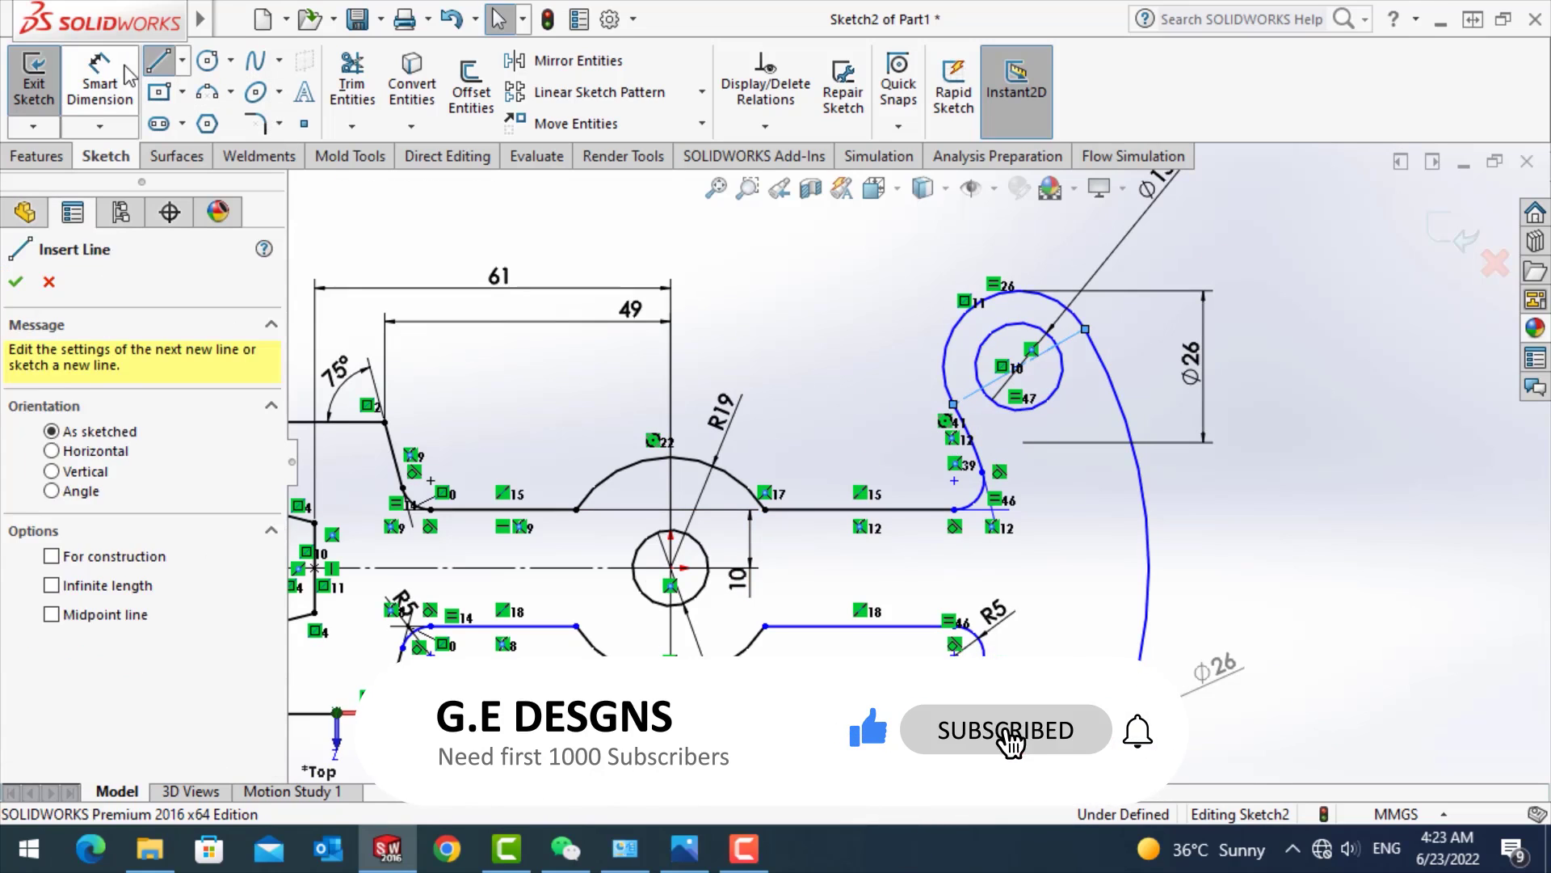
{"action": "key", "text": "Escape"}
{"action": "left_click", "coordinate": [100, 81]}
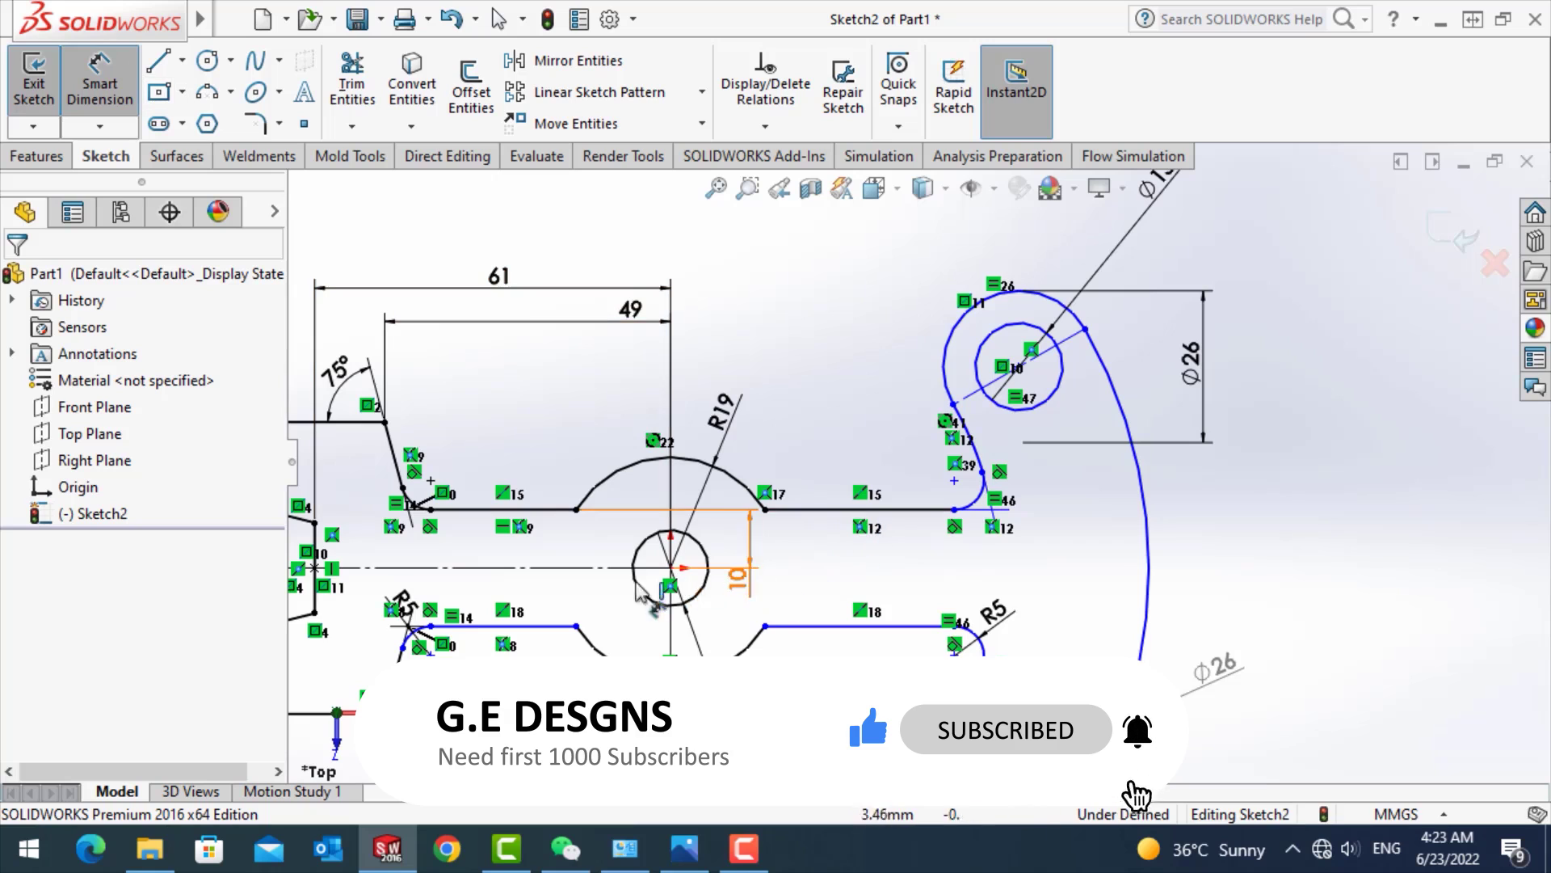
{"action": "left_click", "coordinate": [611, 570]}
{"action": "left_click", "coordinate": [1019, 366]}
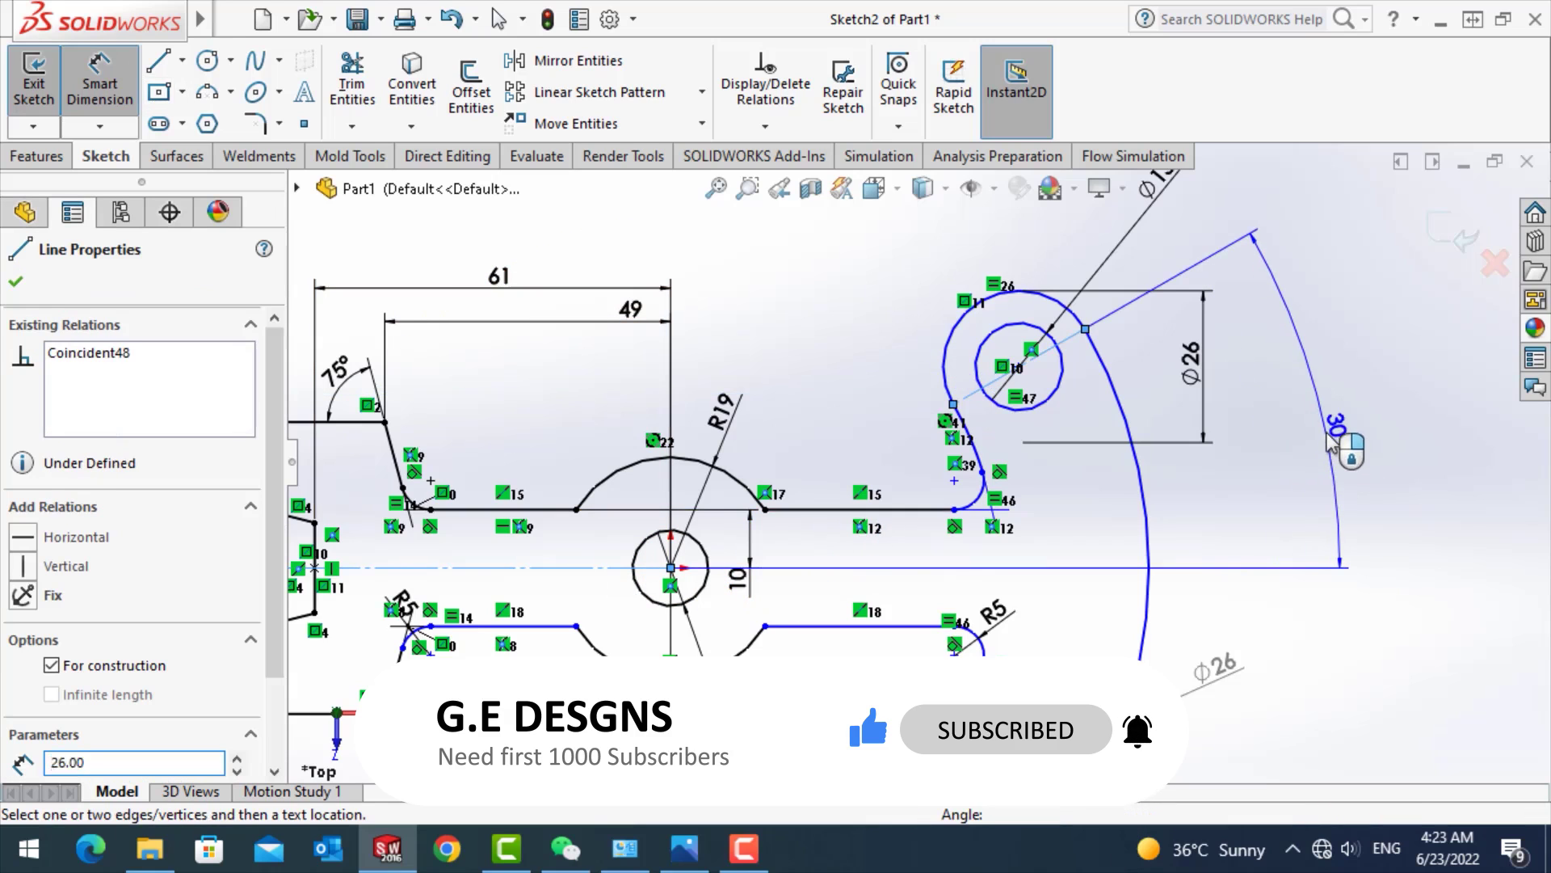
{"action": "left_click", "coordinate": [1344, 443]}
{"action": "key", "text": "Return"}
{"action": "scroll", "coordinate": [917, 461], "scroll_direction": "up", "scroll_amount": 5}
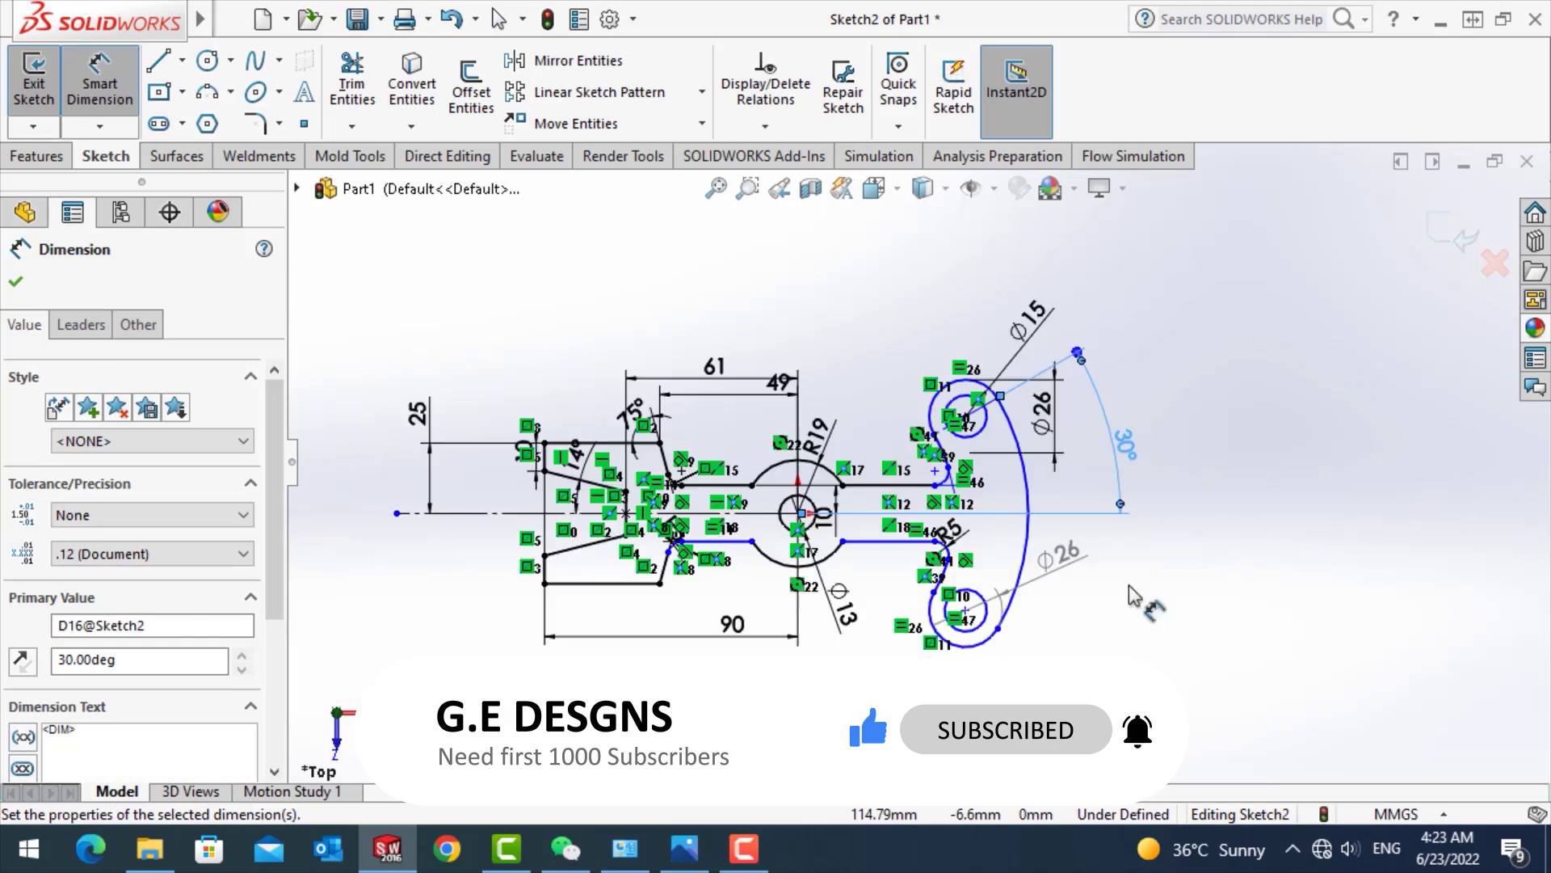
{"action": "scroll", "coordinate": [852, 557], "scroll_direction": "down", "scroll_amount": 4}
{"action": "key", "text": "Escape"}
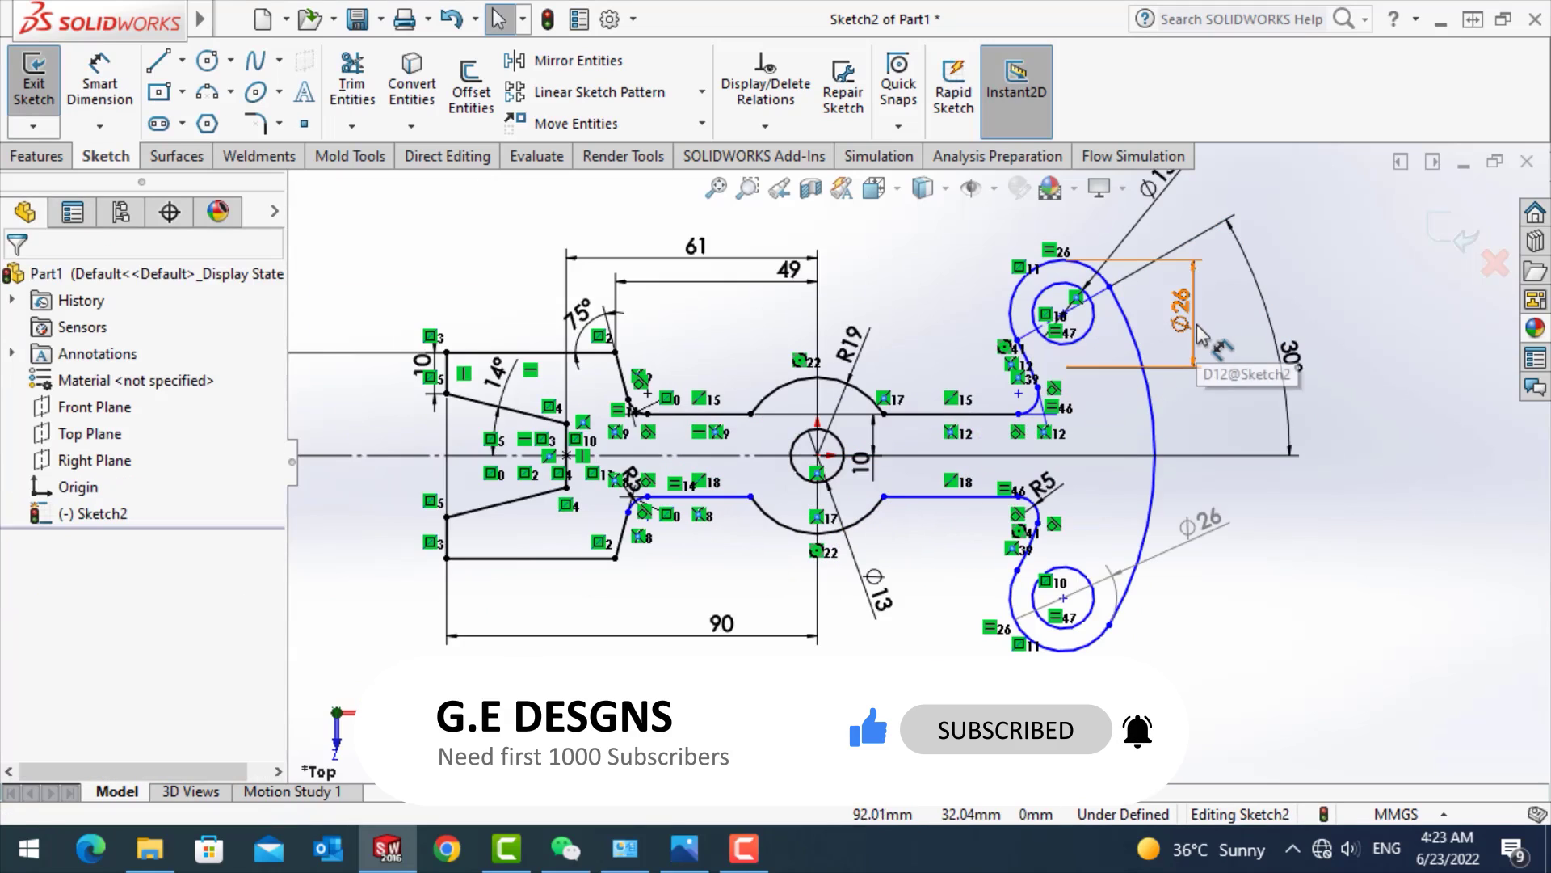
- Examine the whole profile sketch and its dimensions, from the forked end to the curved head
{"action": "left_click", "coordinate": [1199, 327]}
{"action": "left_click", "coordinate": [1223, 405]}
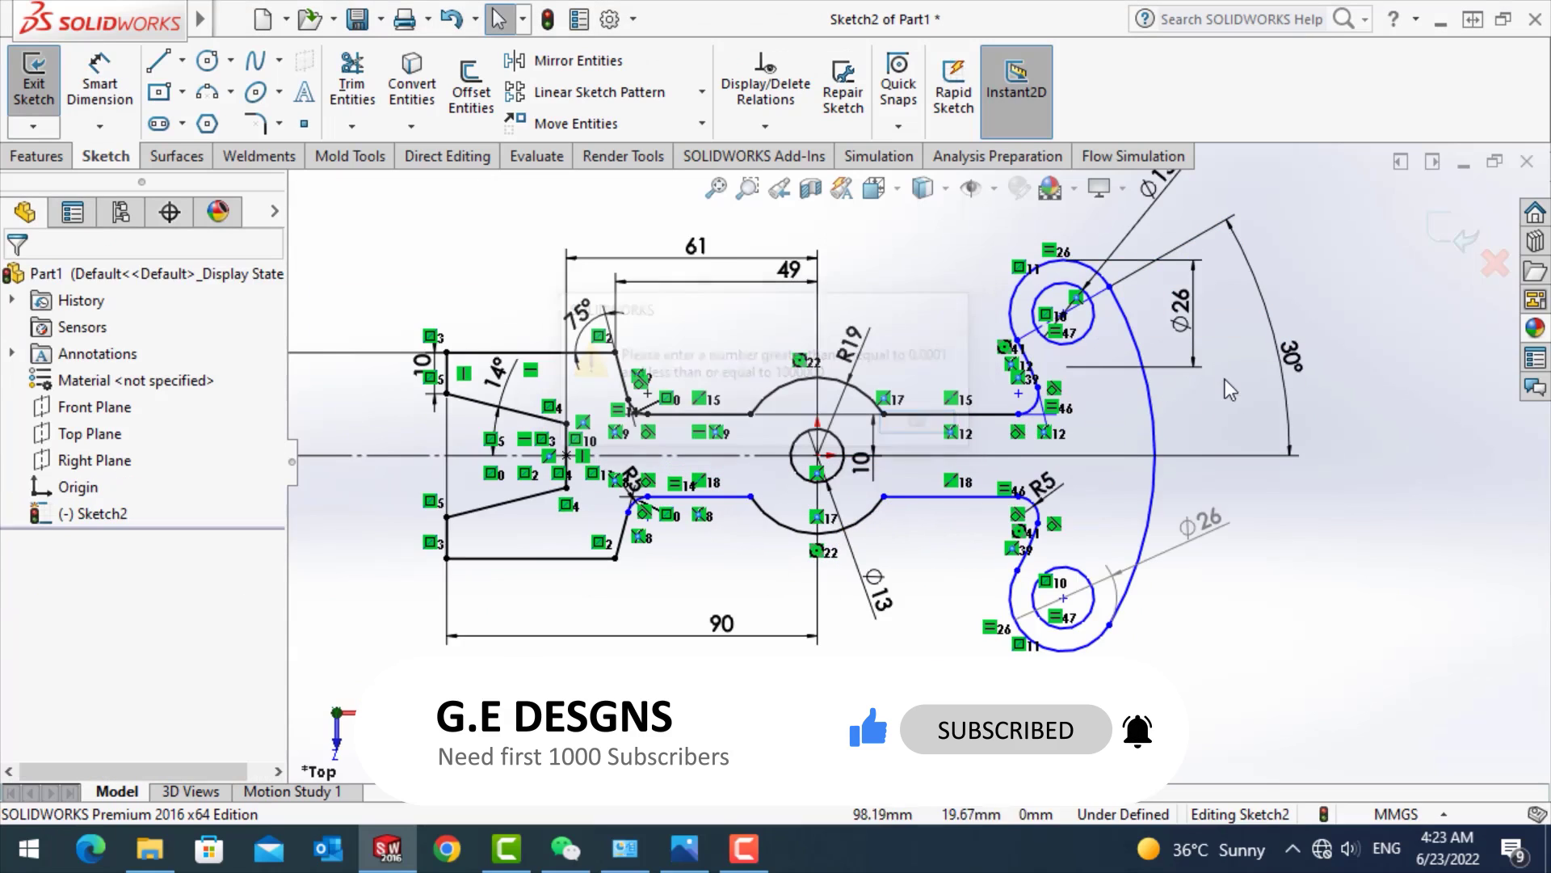
{"action": "scroll", "coordinate": [889, 485], "scroll_direction": "up", "scroll_amount": 3}
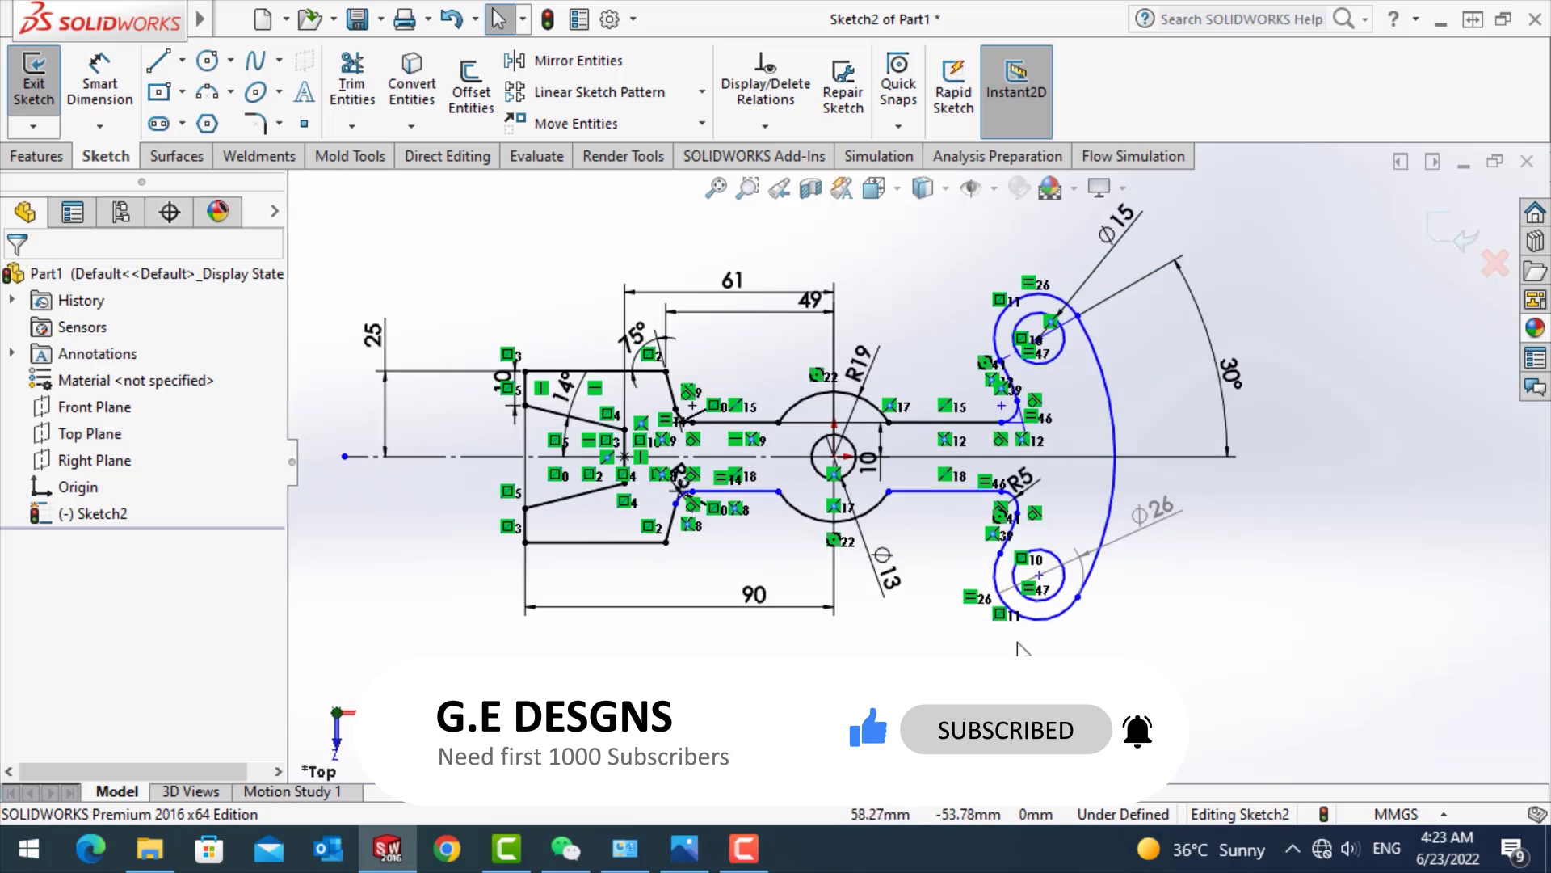
{"action": "scroll", "coordinate": [1072, 606], "scroll_direction": "down", "scroll_amount": 3}
{"action": "scroll", "coordinate": [1072, 606], "scroll_direction": "down", "scroll_amount": 3}
{"action": "scroll", "coordinate": [1016, 434], "scroll_direction": "up", "scroll_amount": 2}
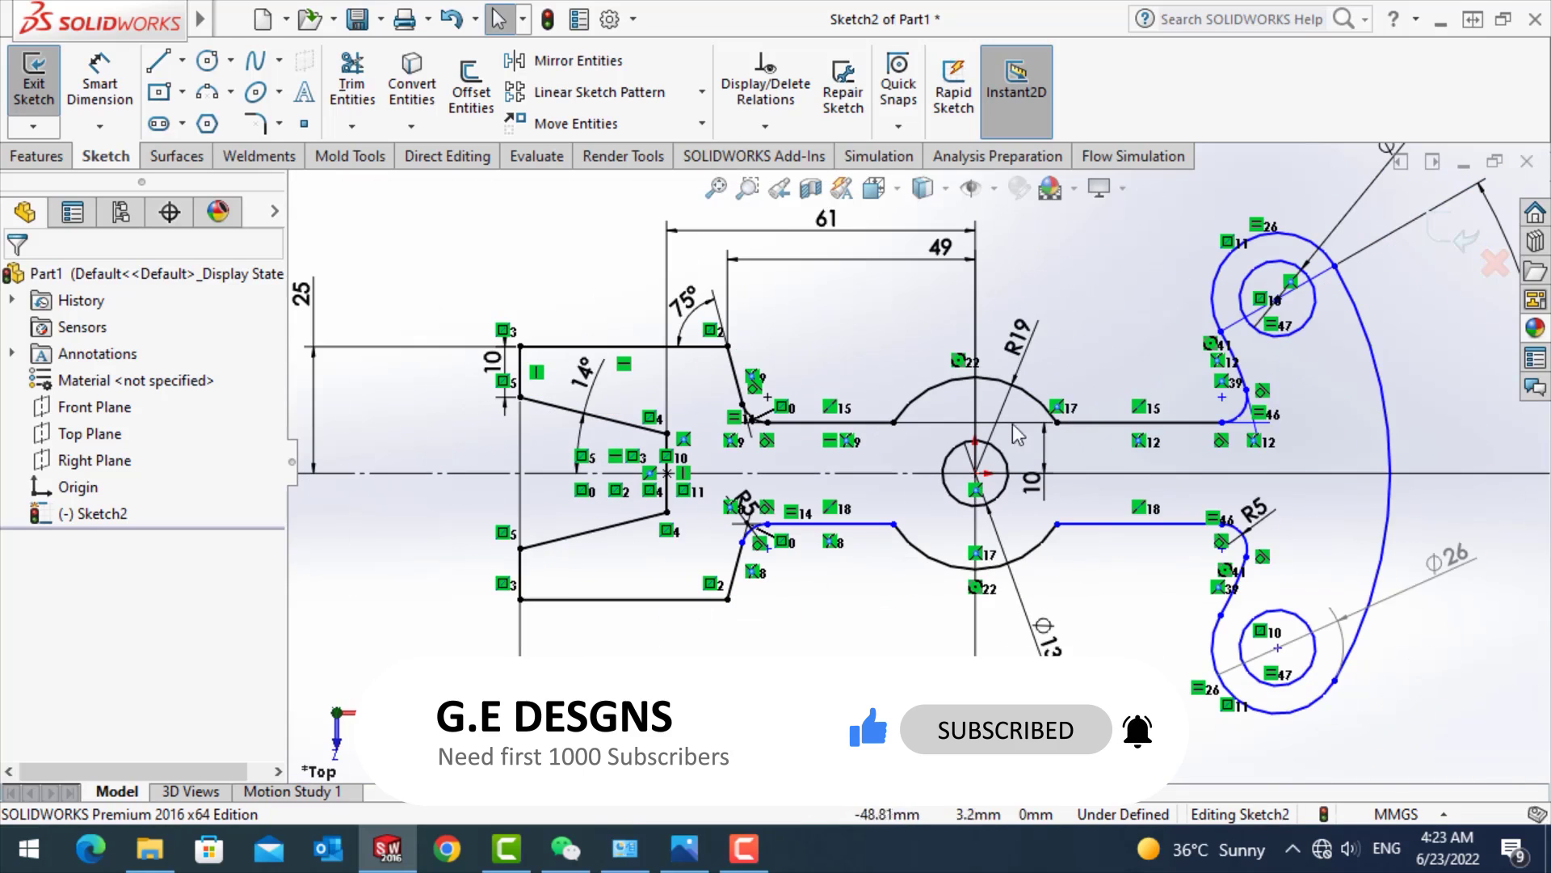
{"action": "scroll", "coordinate": [921, 501], "scroll_direction": "up", "scroll_amount": 3}
{"action": "scroll", "coordinate": [1132, 420], "scroll_direction": "down", "scroll_amount": 2}
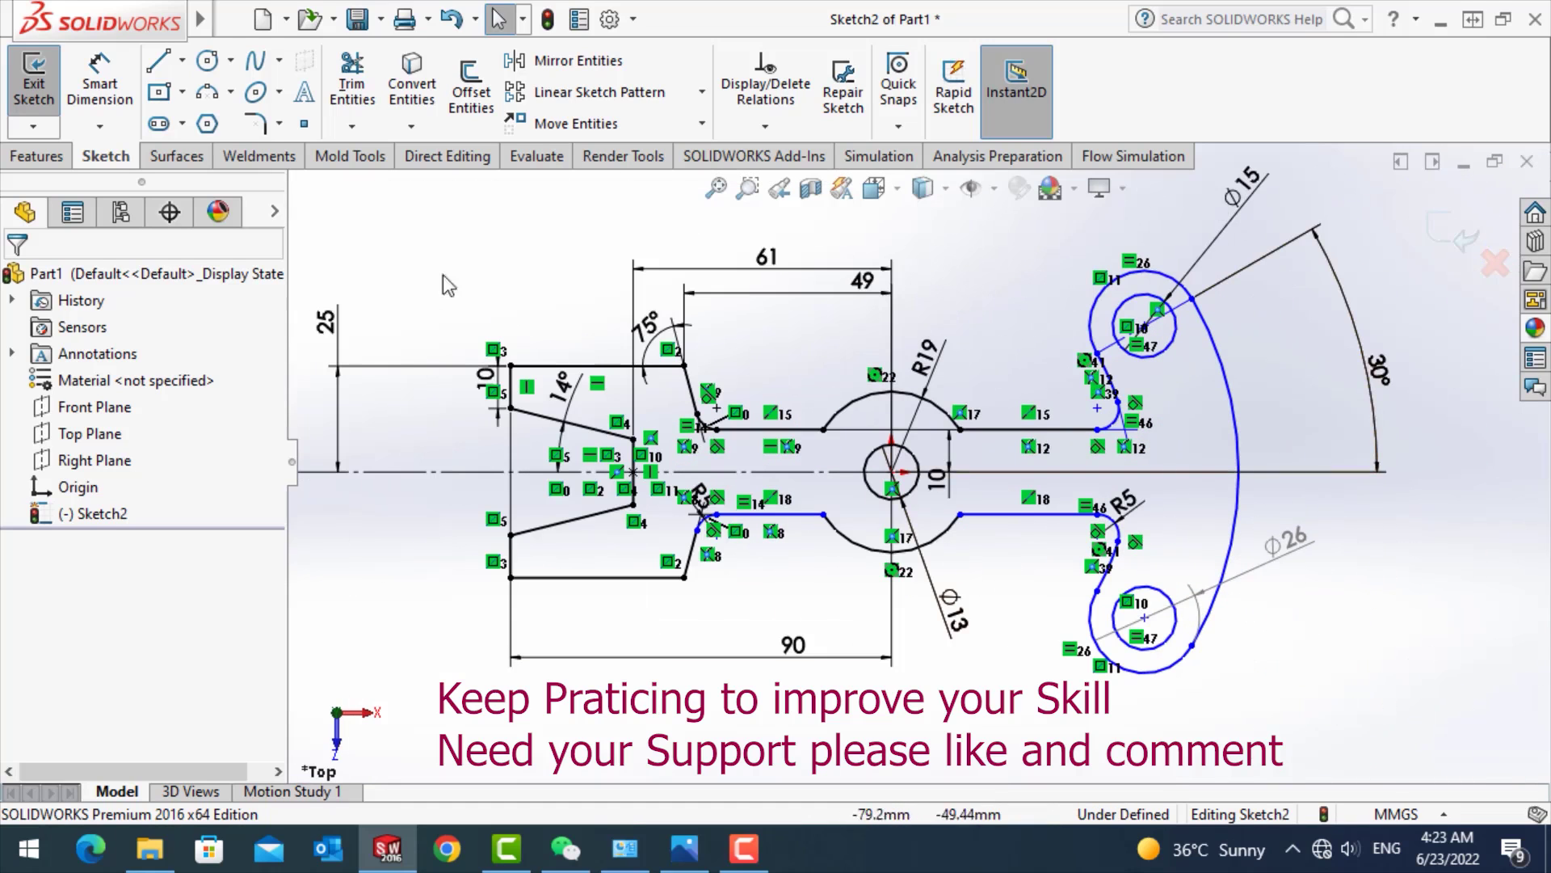